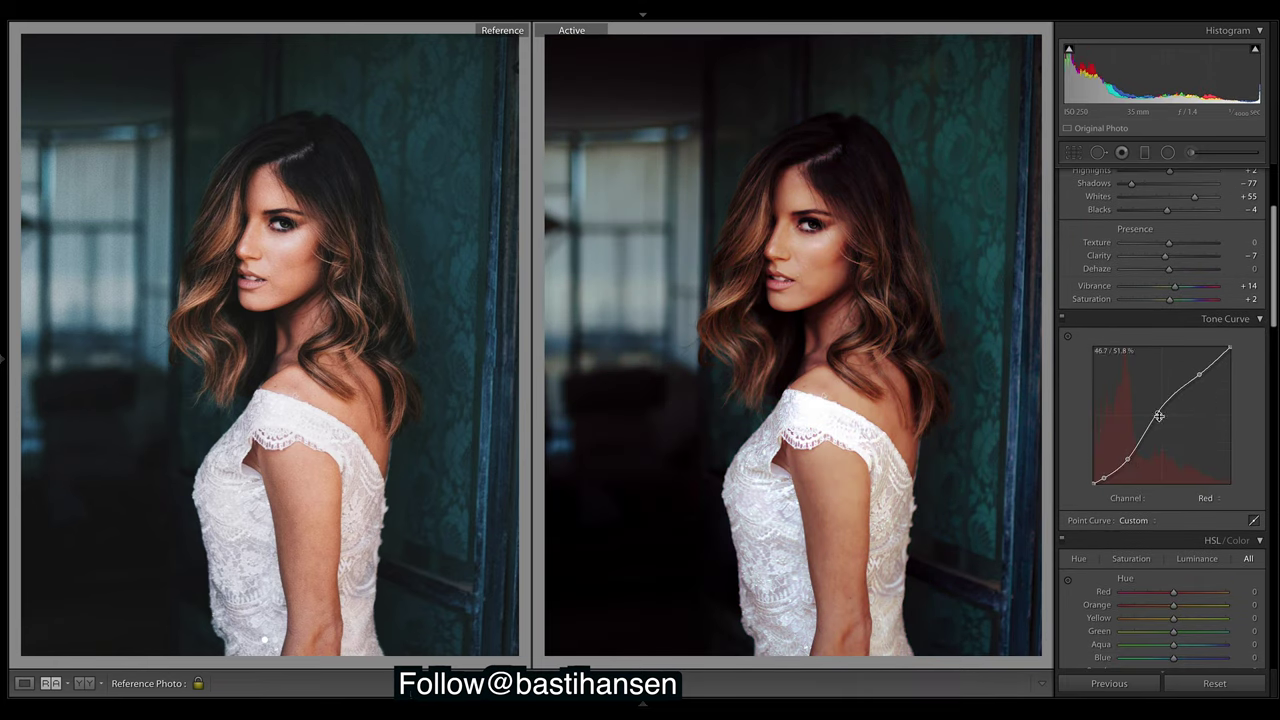
# Compare the portrait with and without the custom tone curve, keep it, and set Grain Amount to 23
pyautogui.hotkey('ctrl', 'z')
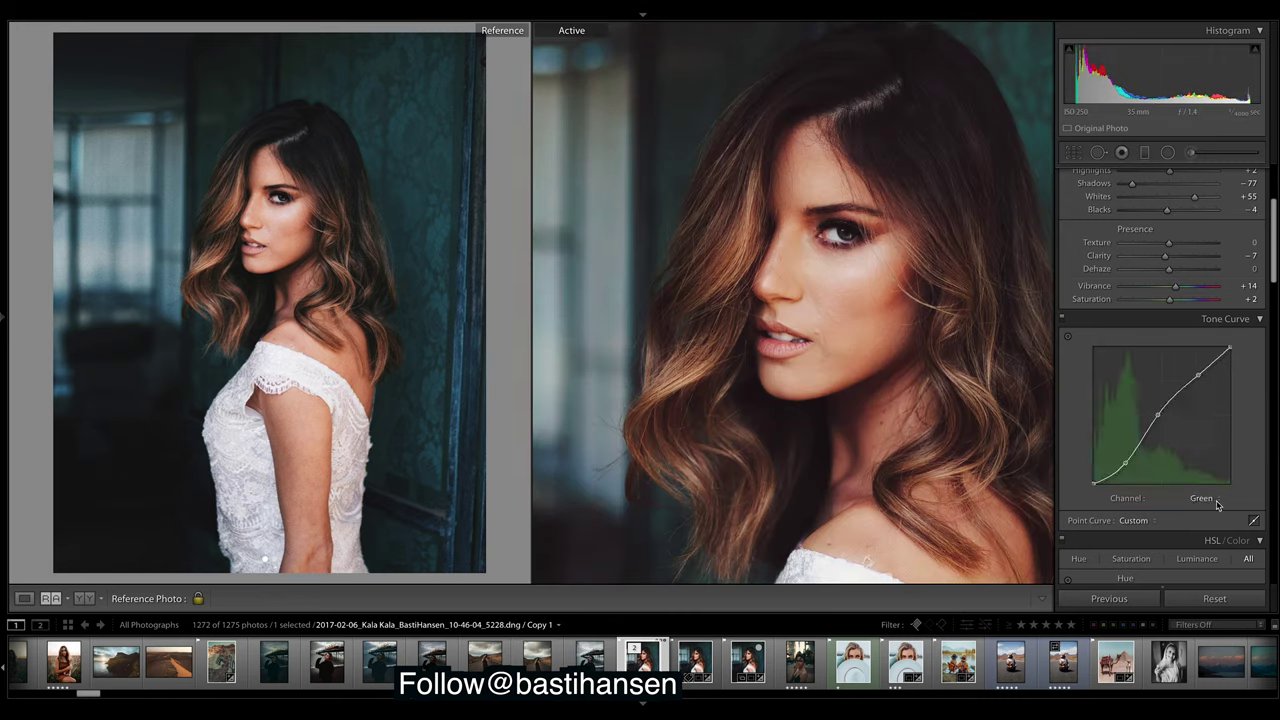
pyautogui.hotkey('ctrl', 'shift', 'z')
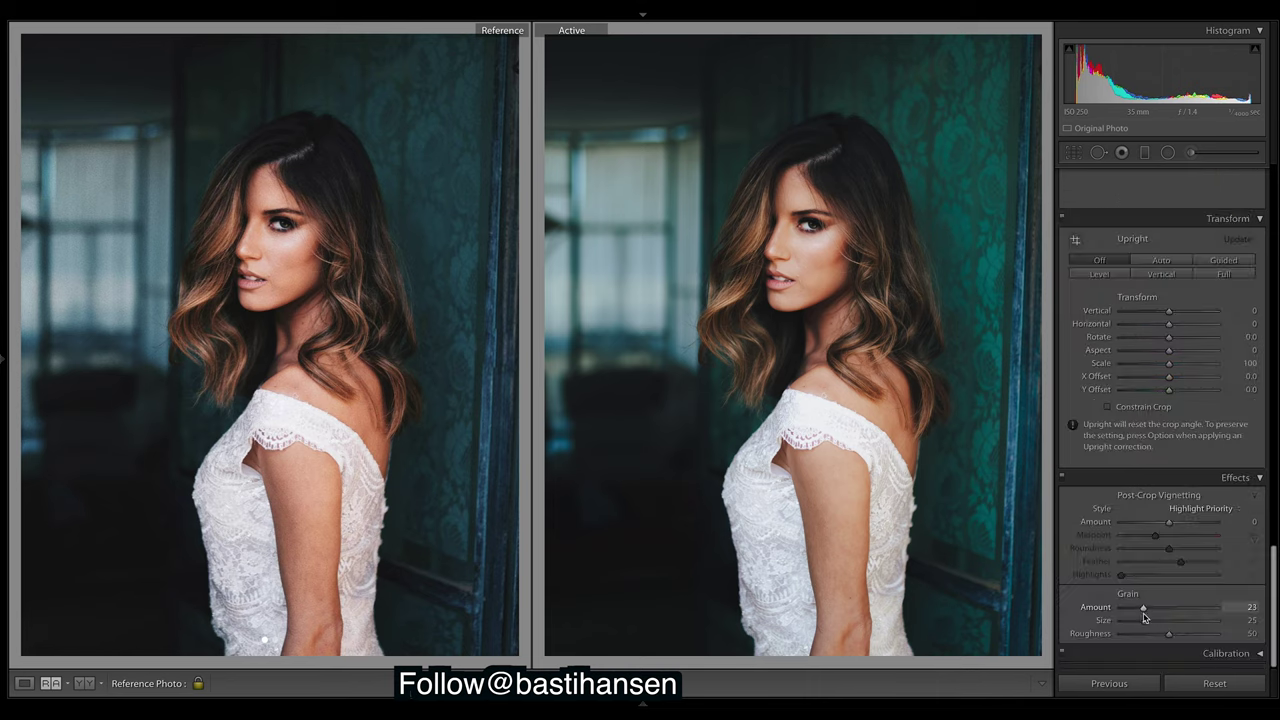
pyautogui.moveTo(1173, 283); pyautogui.dragTo(1187, 286)
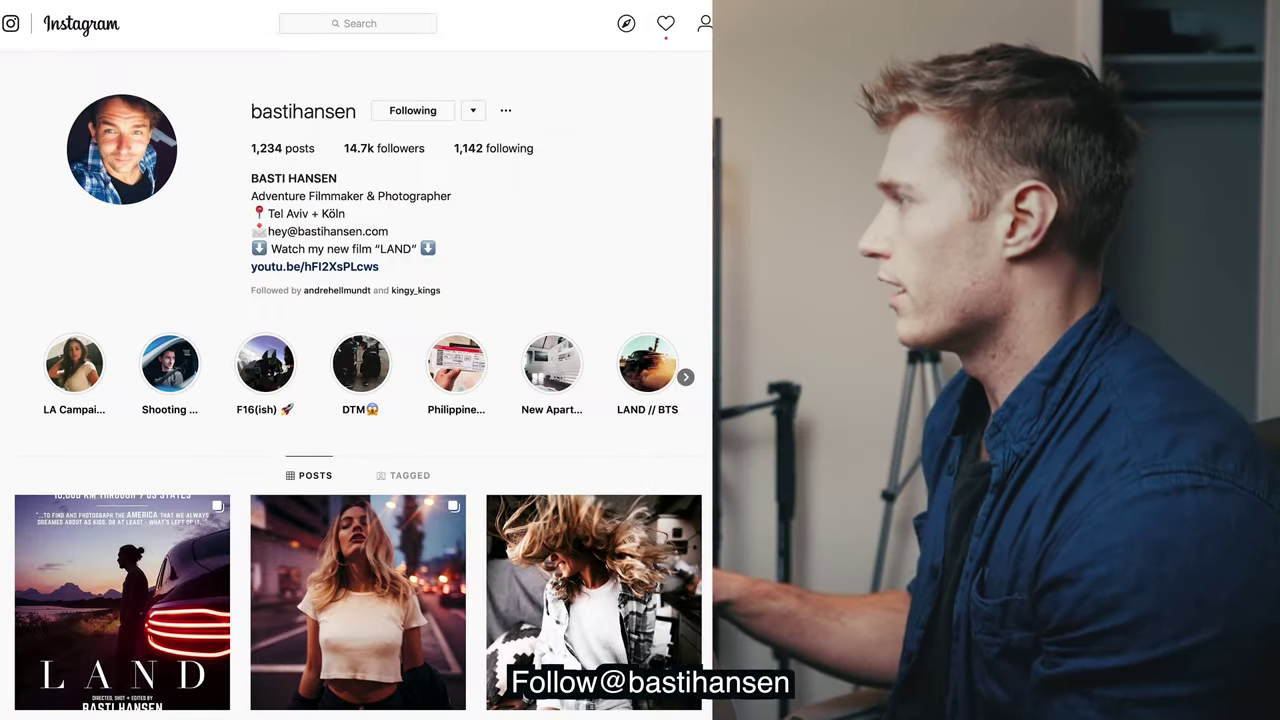
pyautogui.scroll(-20, 358, 400)
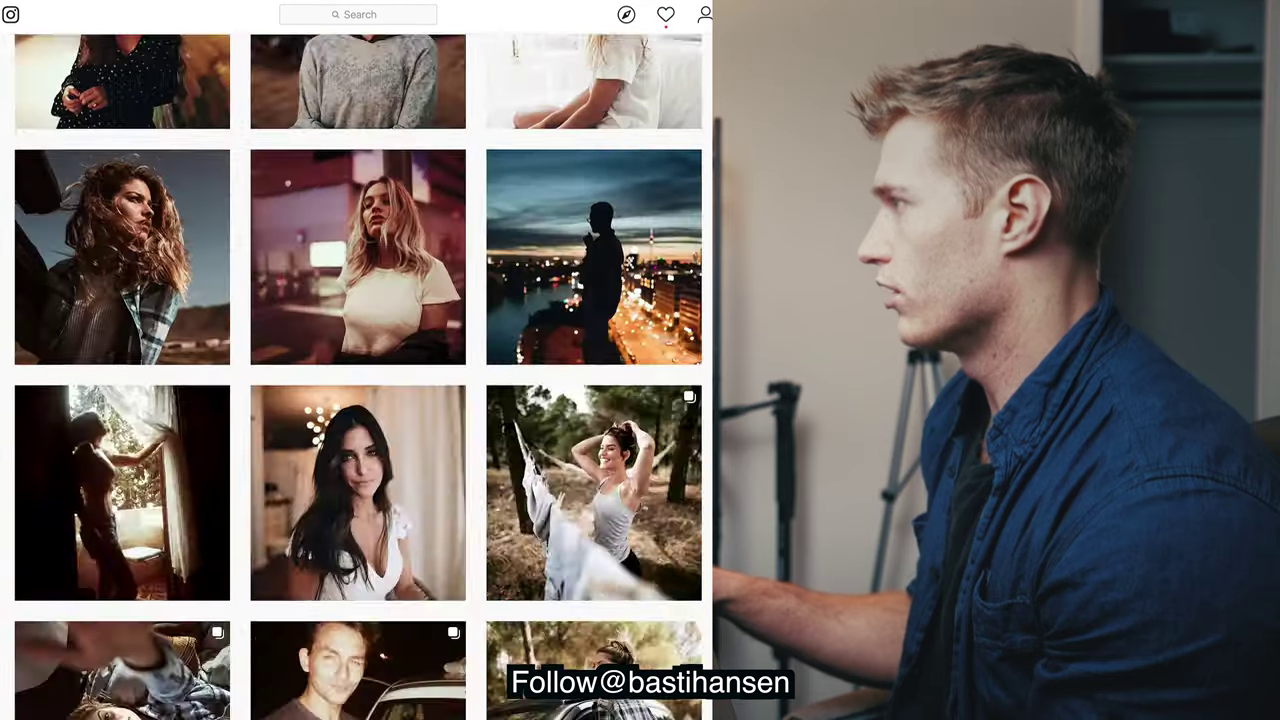
pyautogui.scroll(-3, 358, 400)
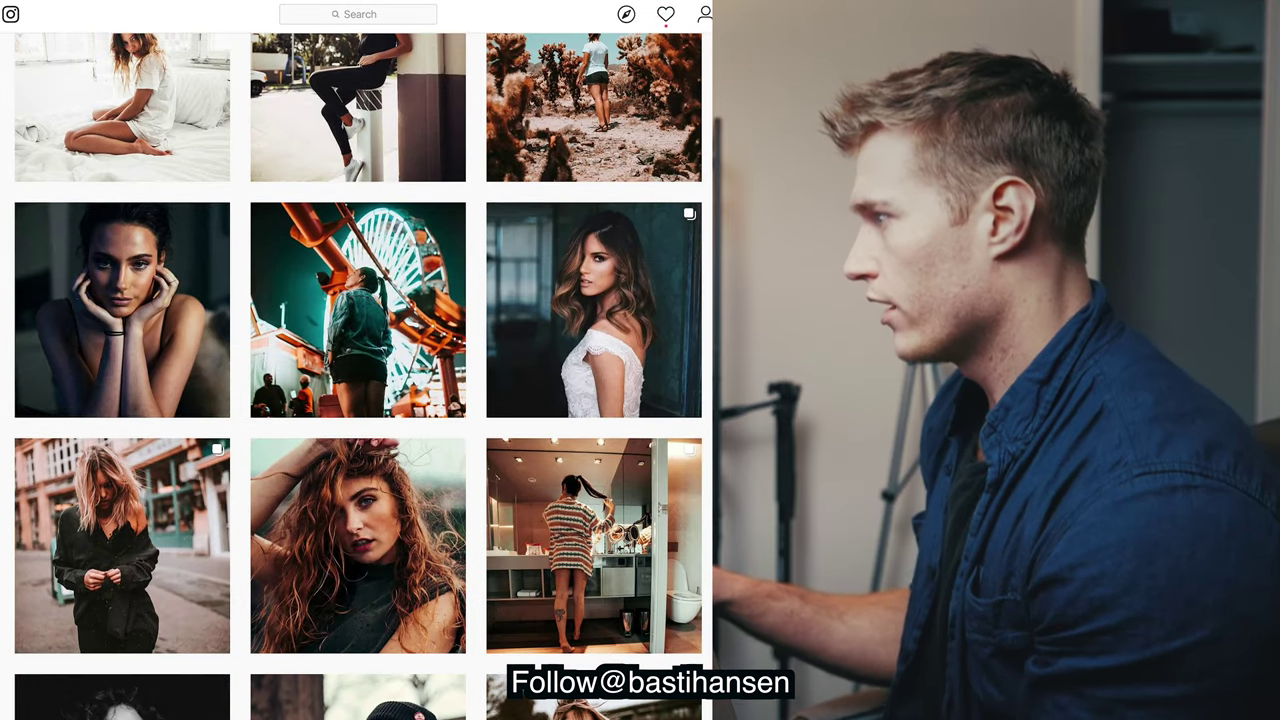
pyautogui.click(601, 385)
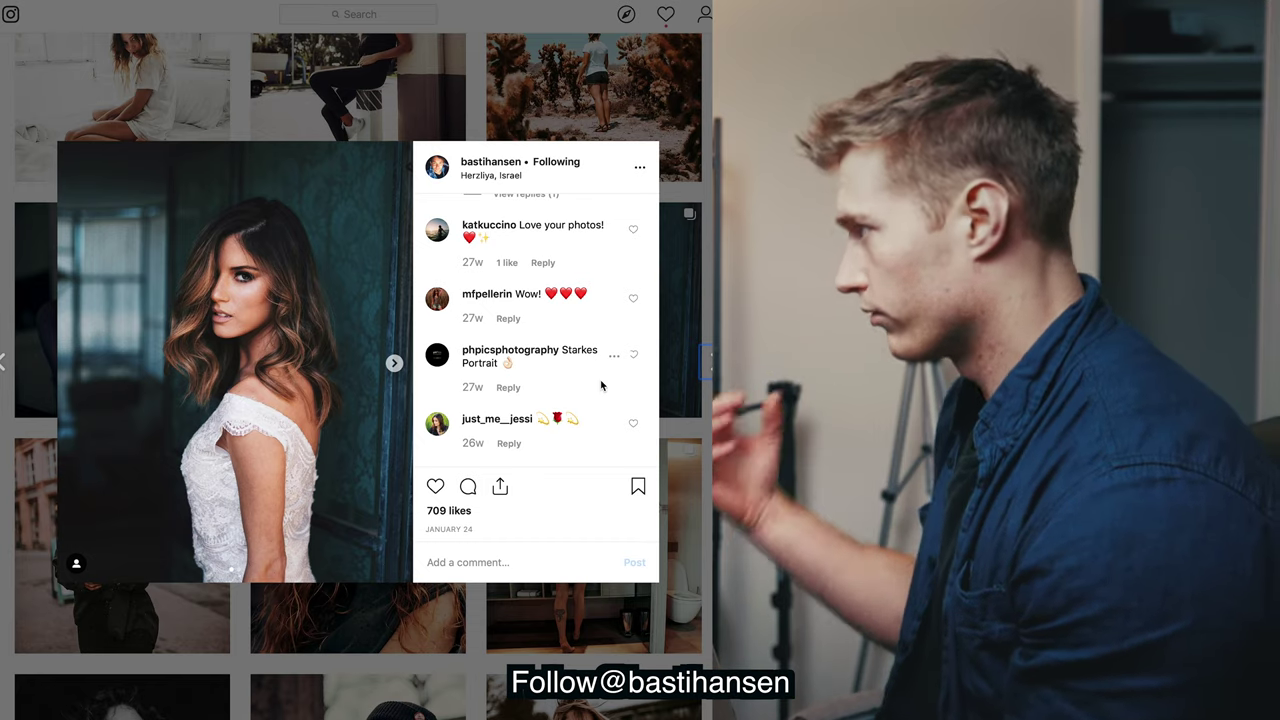
pyautogui.press('Escape')
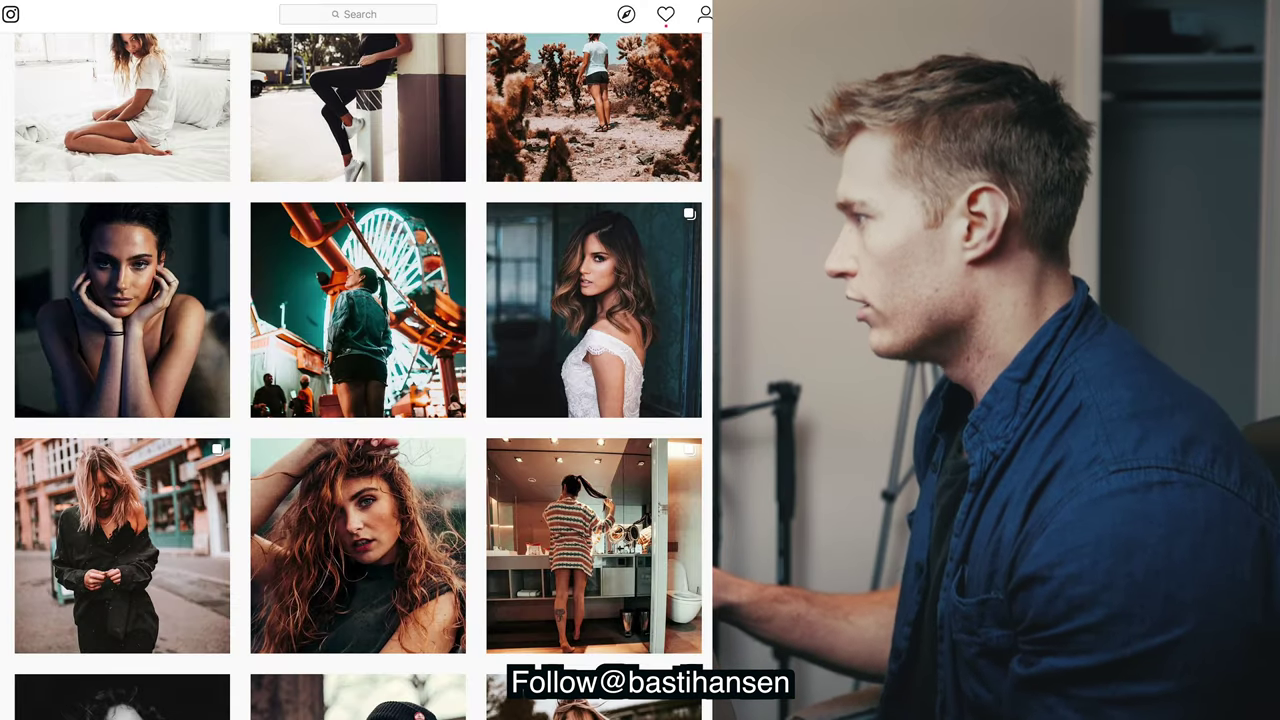
pyautogui.scroll(20, 358, 400)
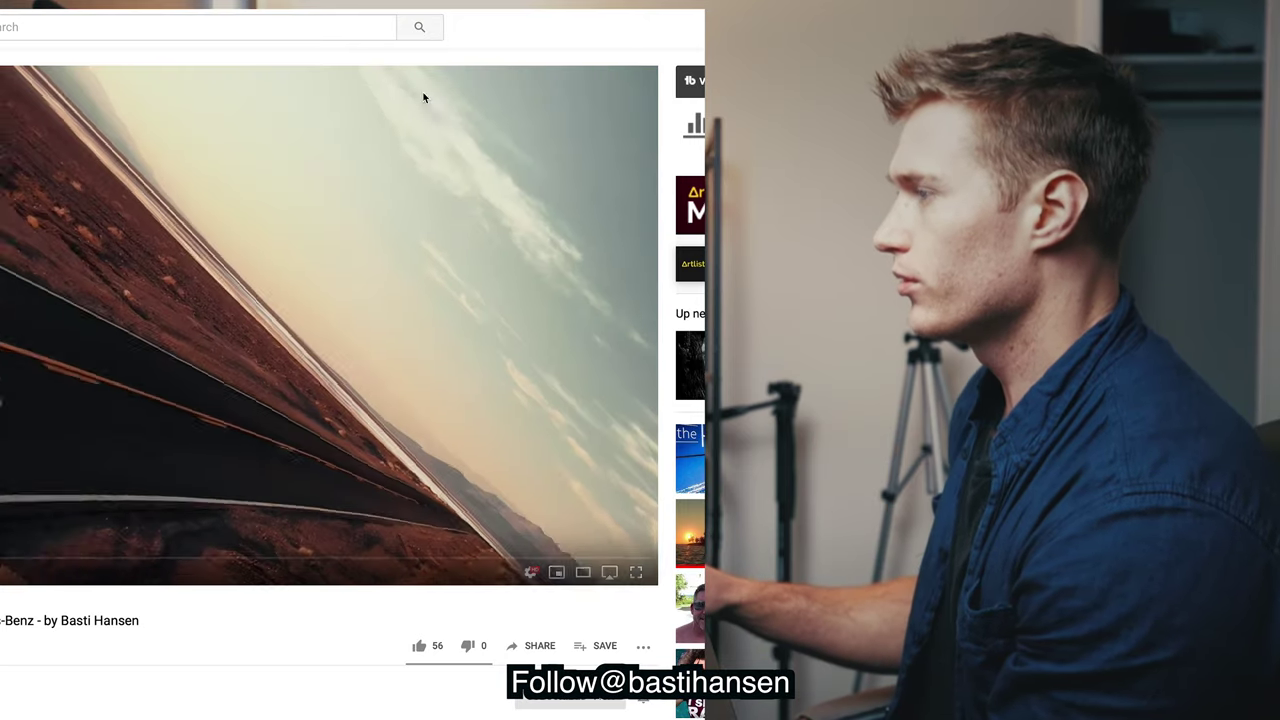
pyautogui.press('space')
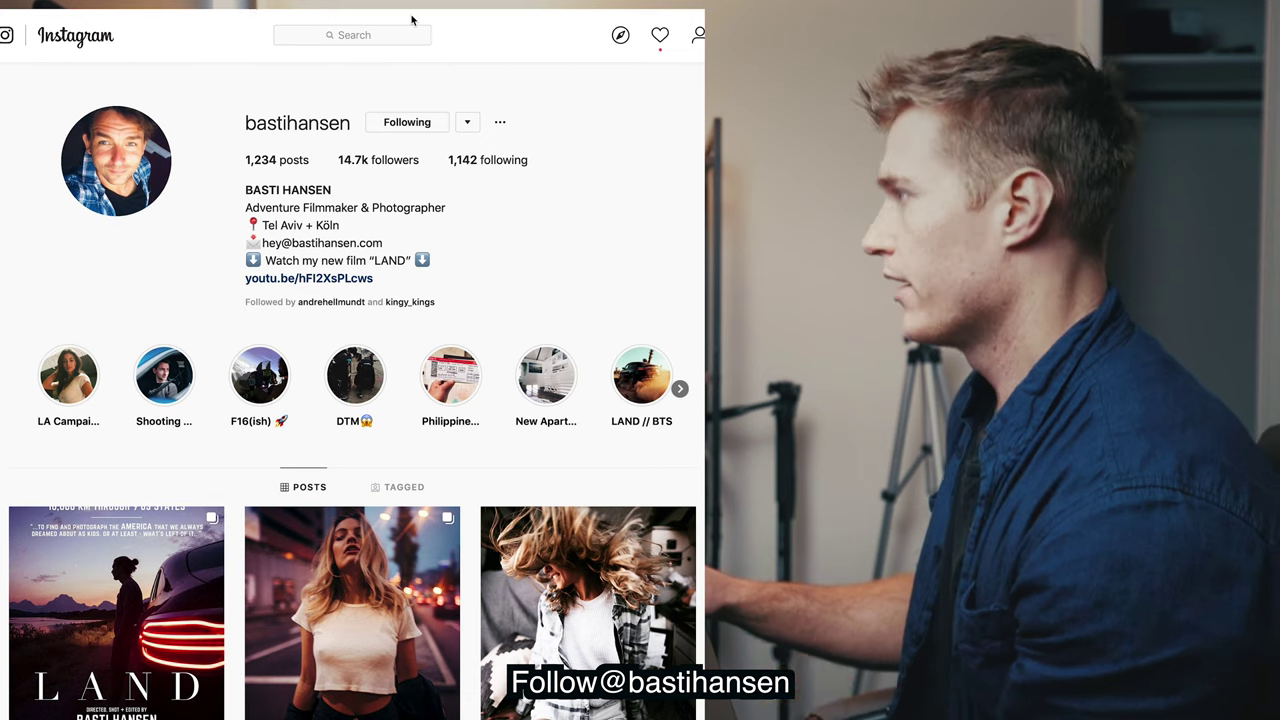
pyautogui.scroll(-1, 352, 400)
pyautogui.scroll(1, 352, 400)
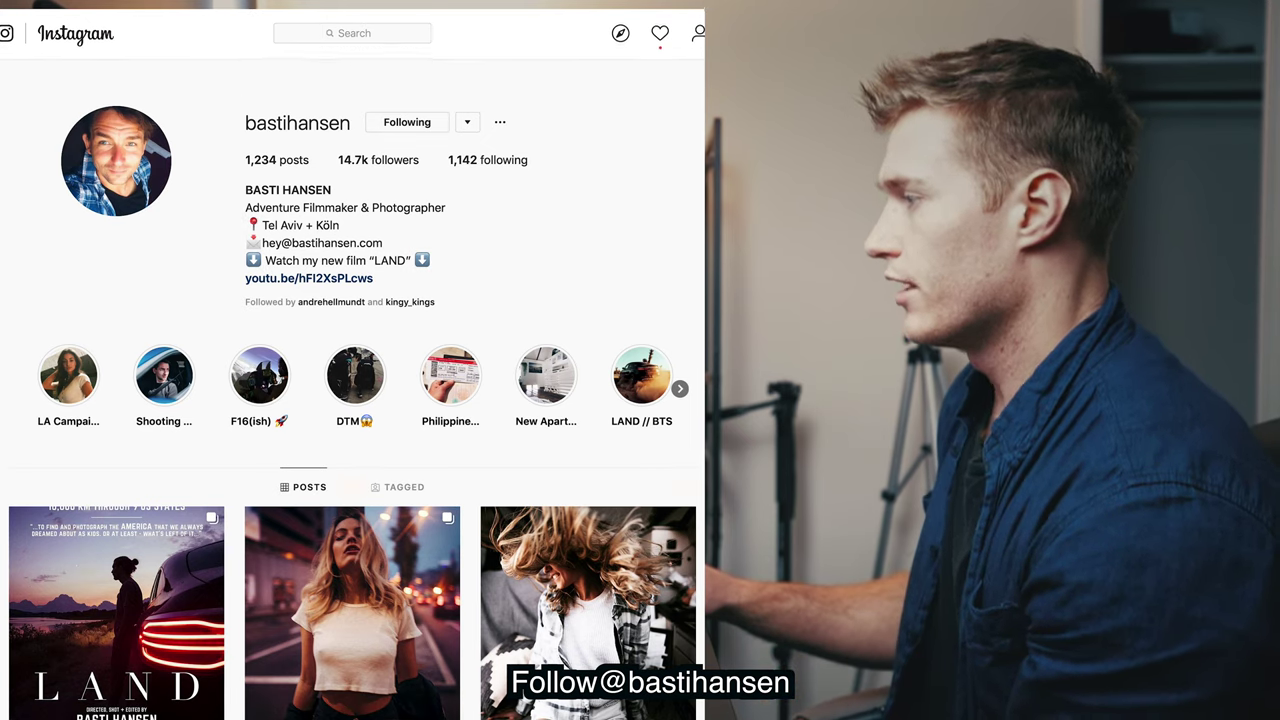
pyautogui.scroll(-10, 352, 400)
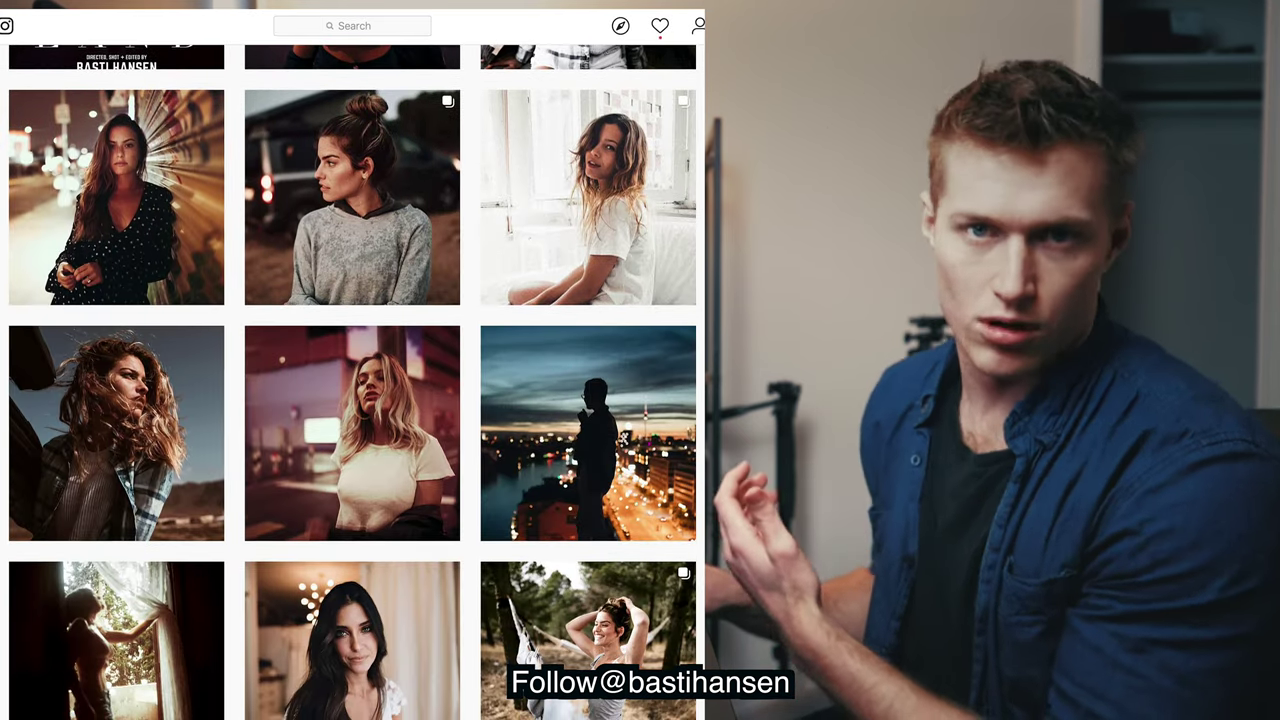
pyautogui.scroll(-1, 352, 380)
pyautogui.scroll(1, 352, 400)
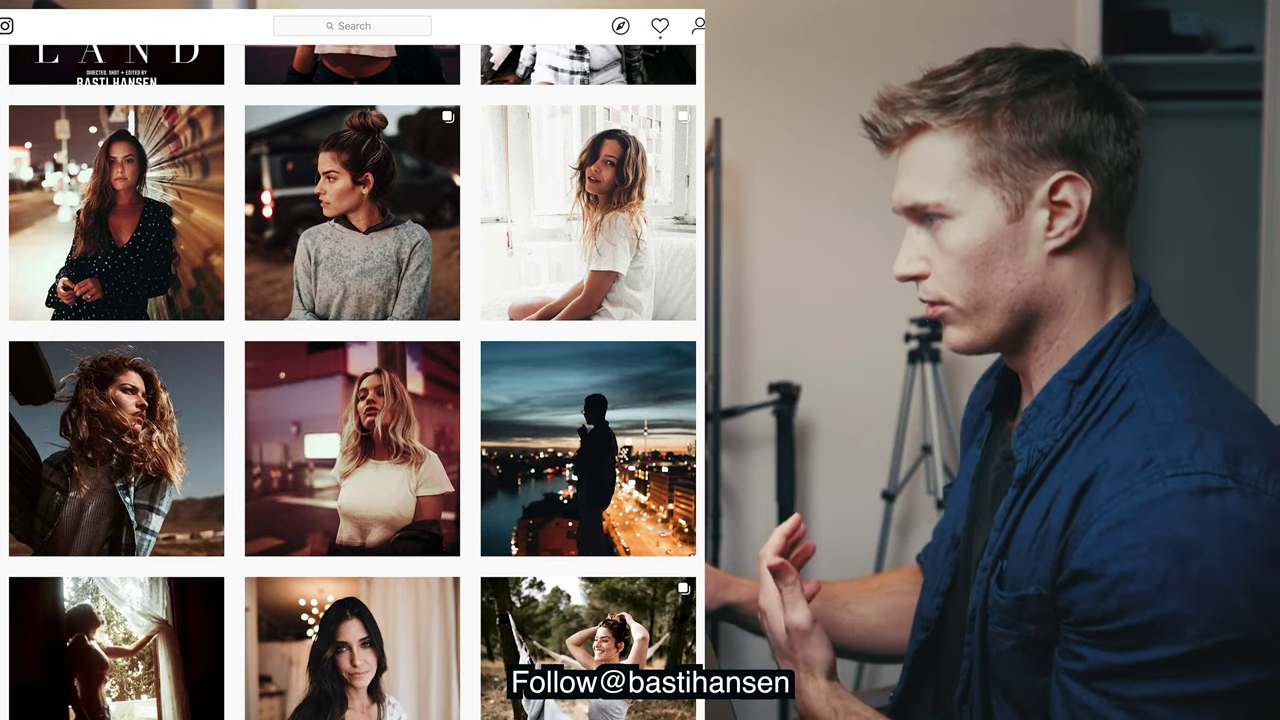
pyautogui.scroll(-5, 352, 400)
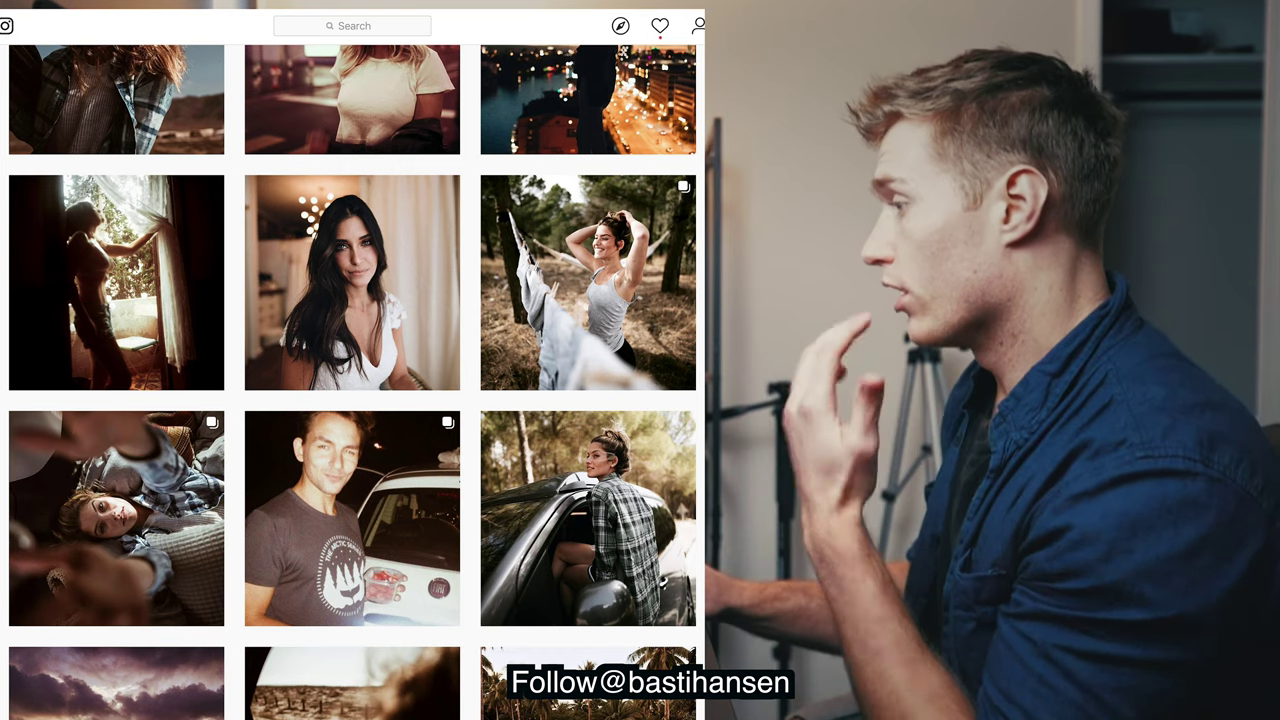
pyautogui.scroll(-3, 352, 380)
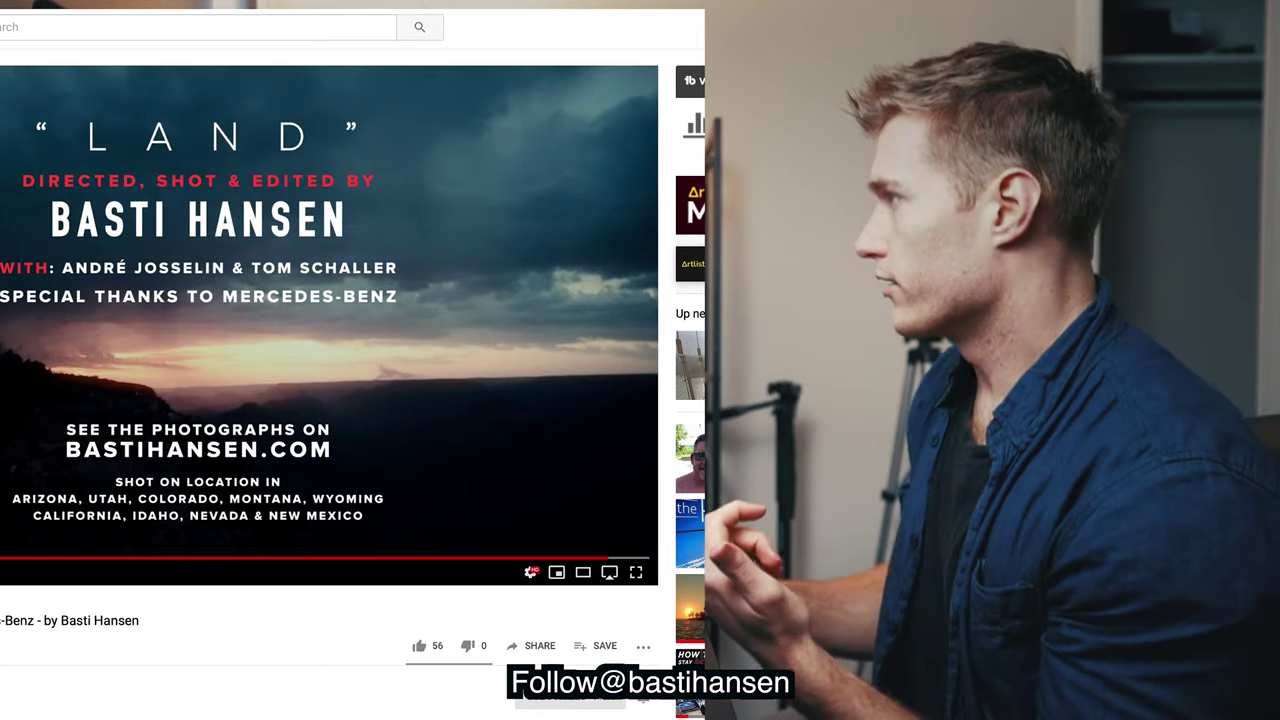
# Scroll down to the LAND film's description to reach the presets link
pyautogui.scroll(-5, 330, 360)
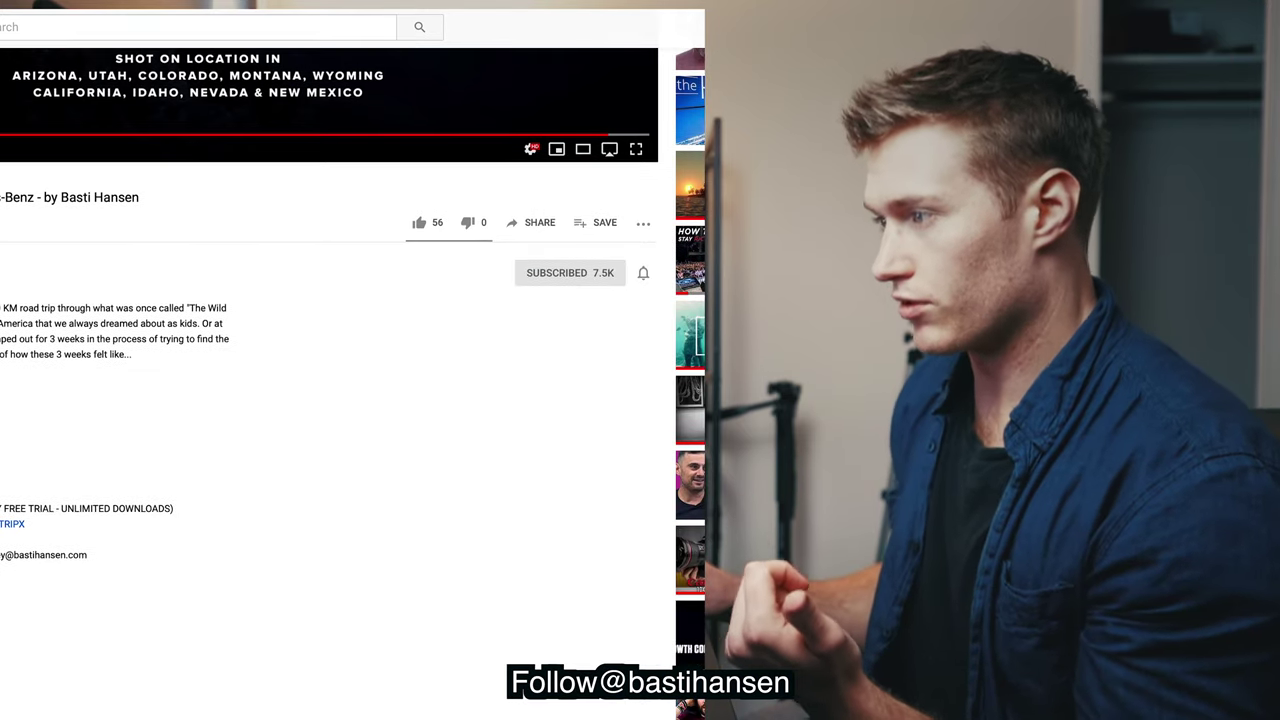
pyautogui.scroll(-1, 330, 380)
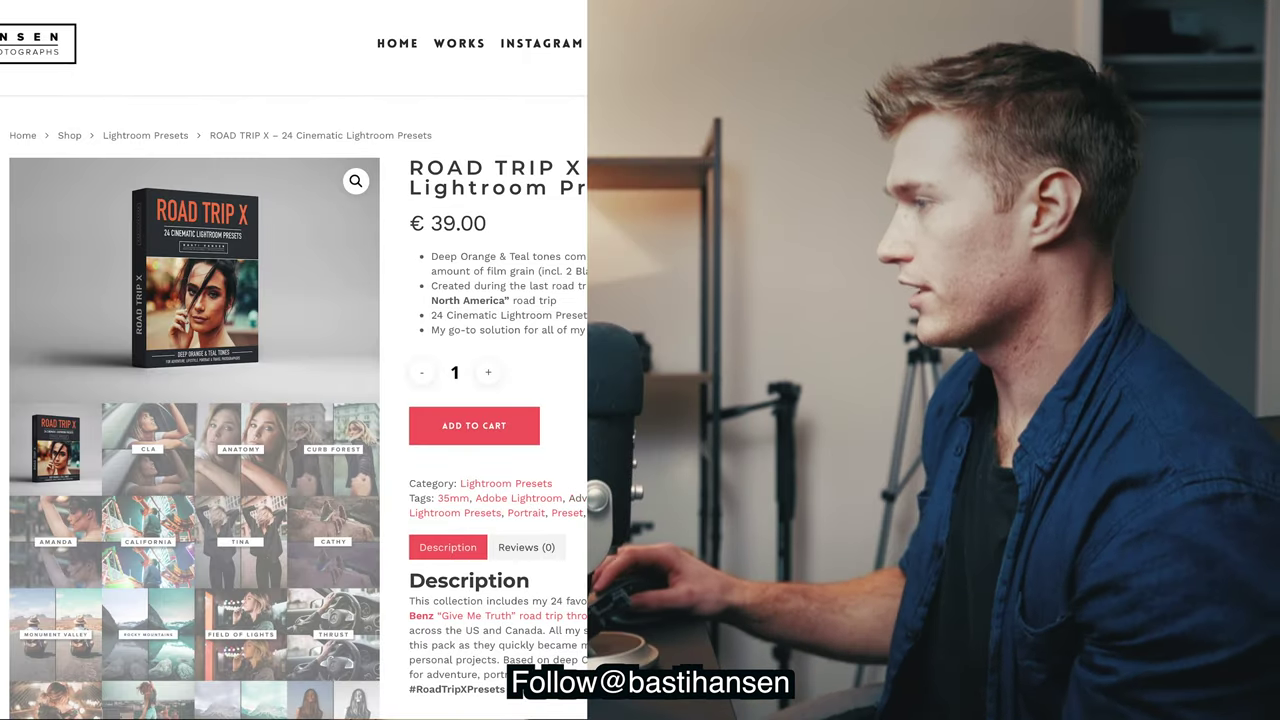
# Make the CLA preset preview the main product image, then browse down to Related products and back
pyautogui.click(148, 475)
pyautogui.scroll(-3, 148, 475)
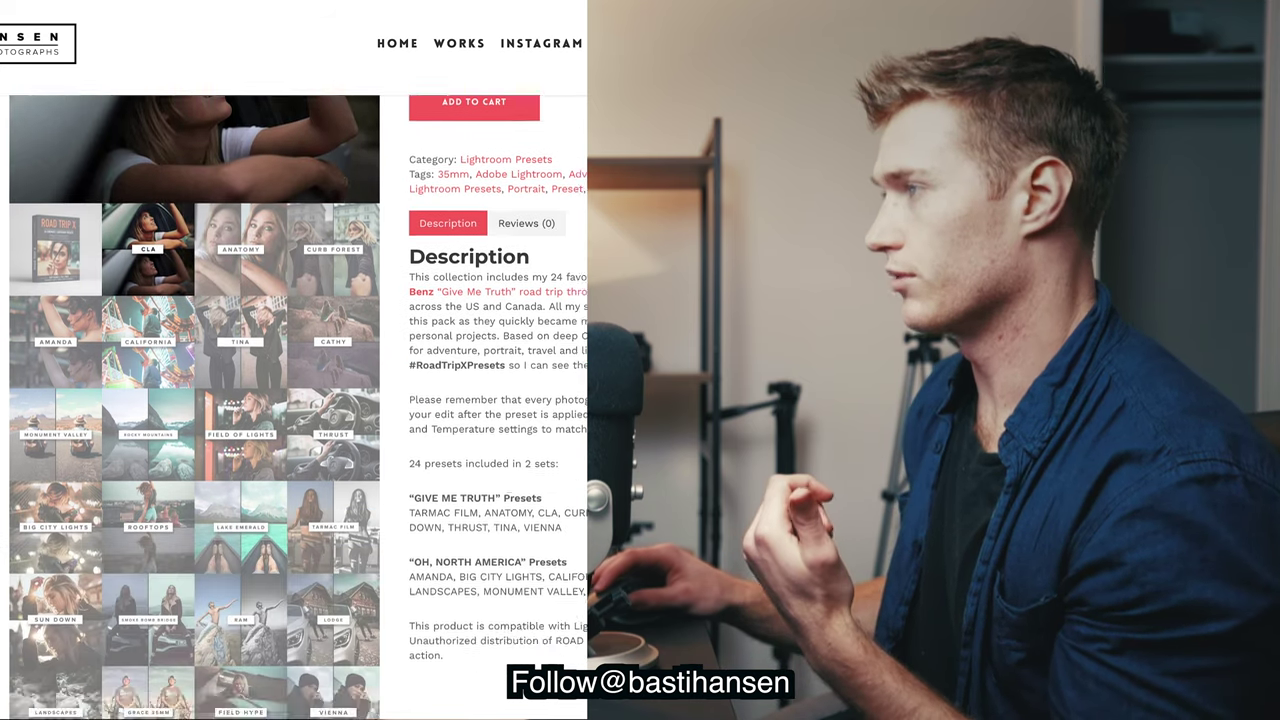
pyautogui.scroll(1, 148, 475)
pyautogui.scroll(2, 194, 400)
pyautogui.scroll(-10, 194, 400)
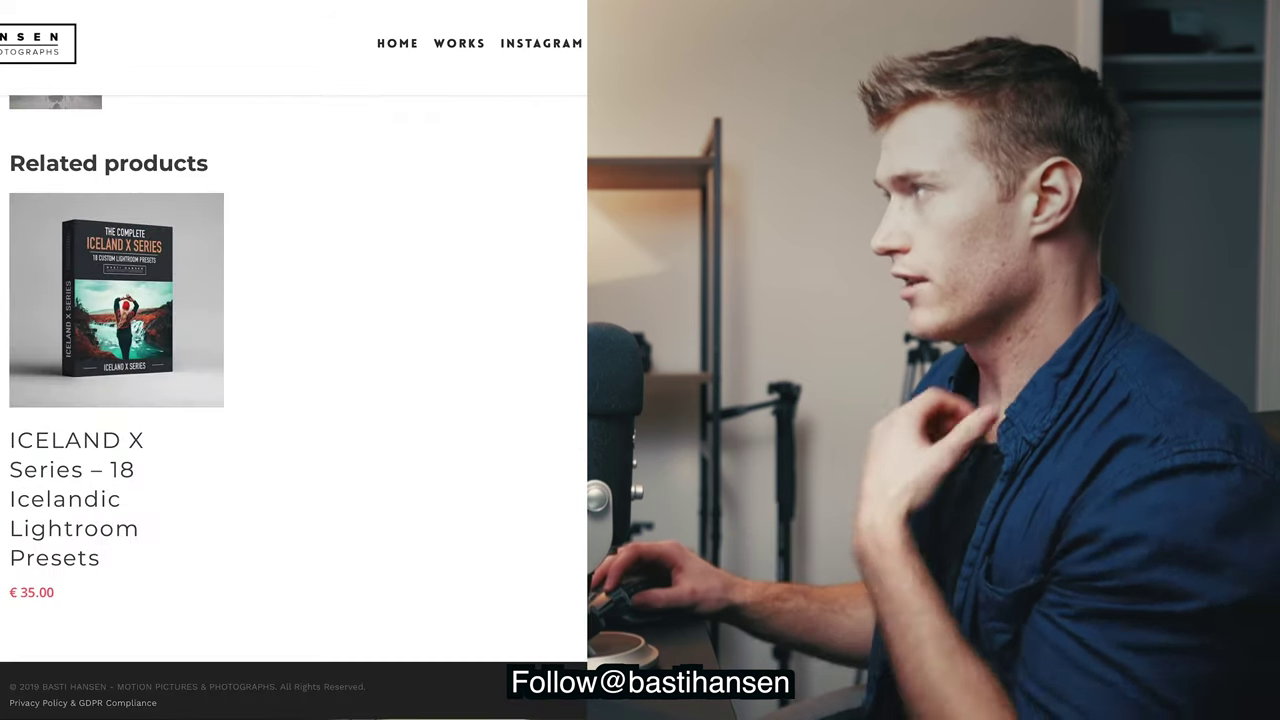
pyautogui.scroll(10, 294, 407)
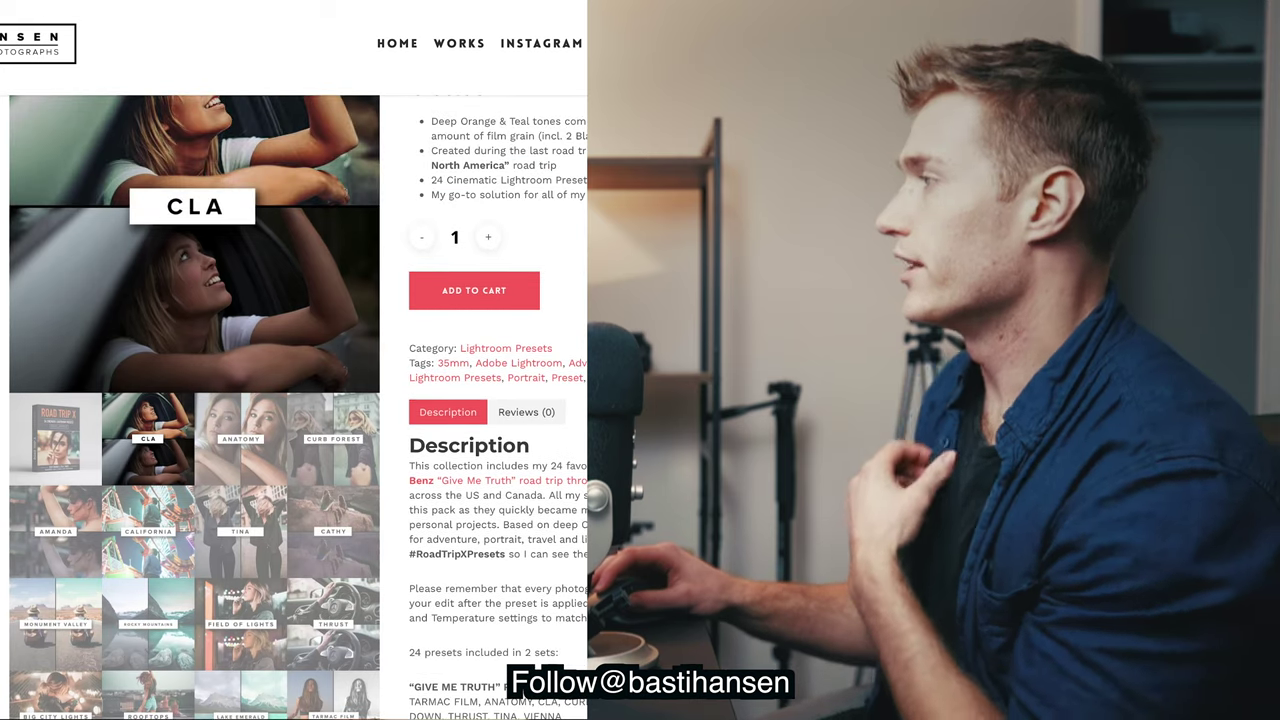
pyautogui.scroll(3, 194, 400)
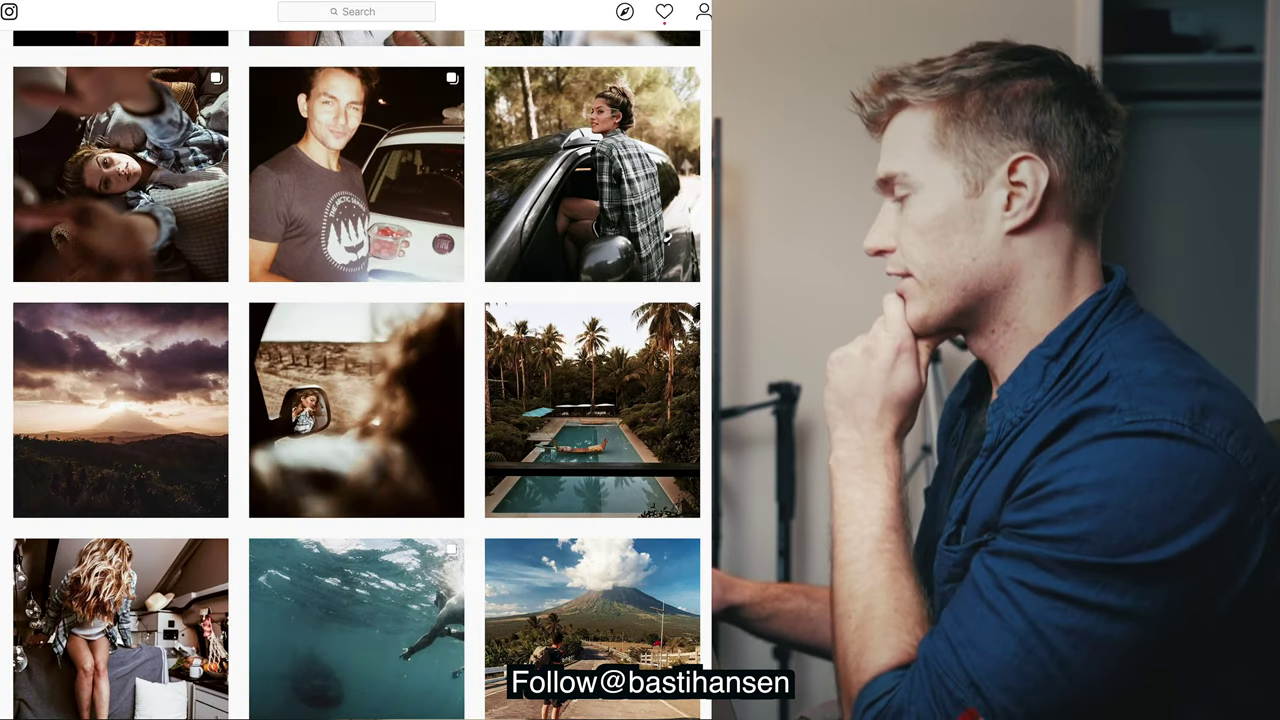
# Browse the photographer's grid to find the bride portrait and open its post
pyautogui.scroll(-15, 357, 375)
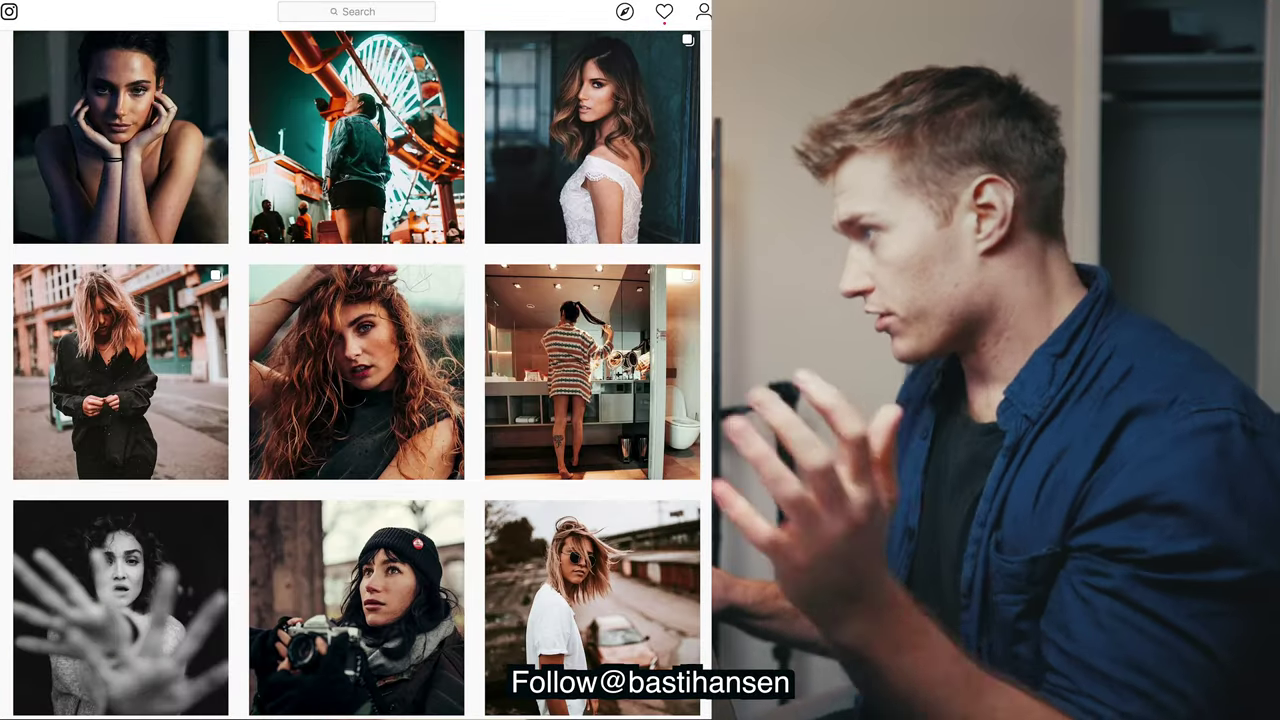
pyautogui.scroll(-5, 357, 375)
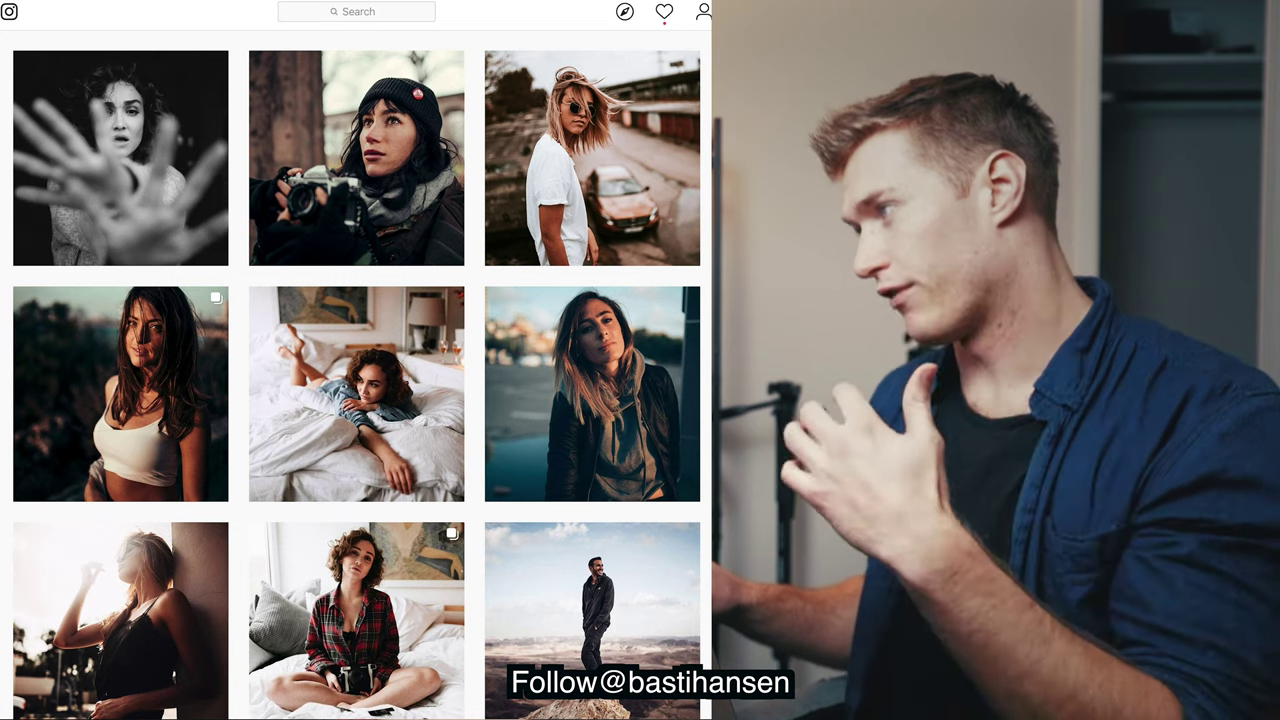
pyautogui.scroll(-5, 357, 375)
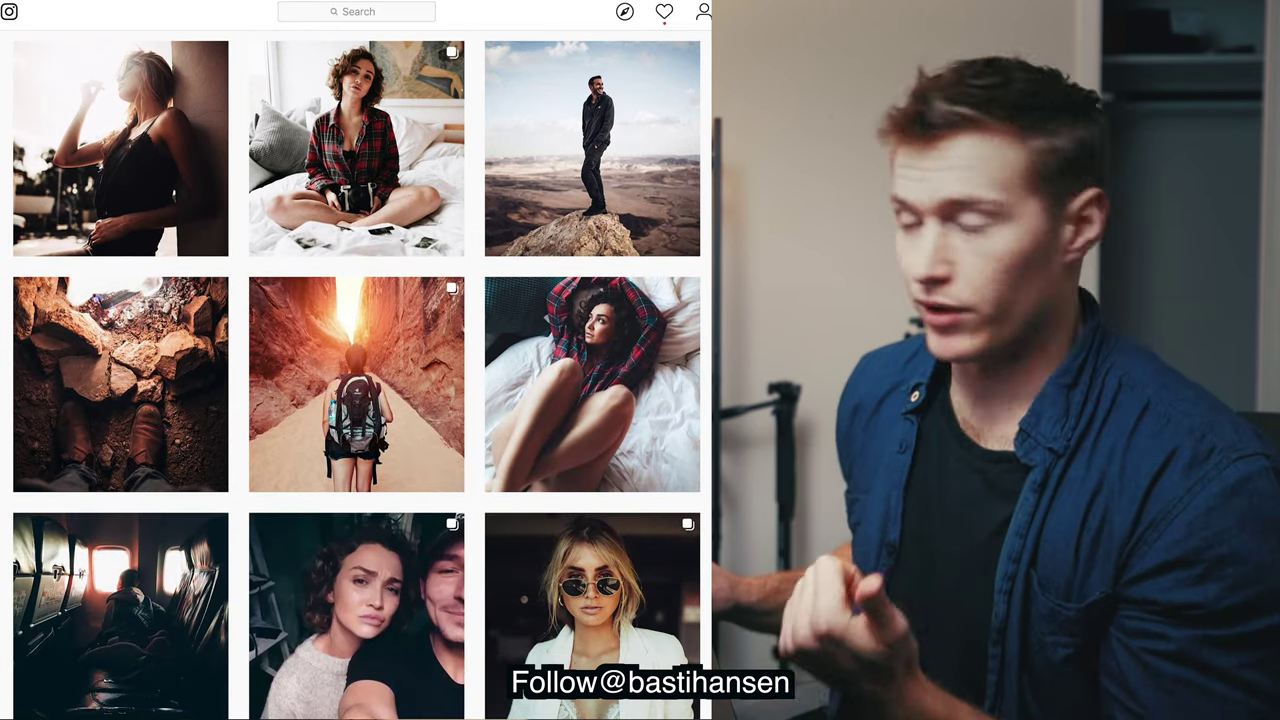
pyautogui.scroll(15, 357, 375)
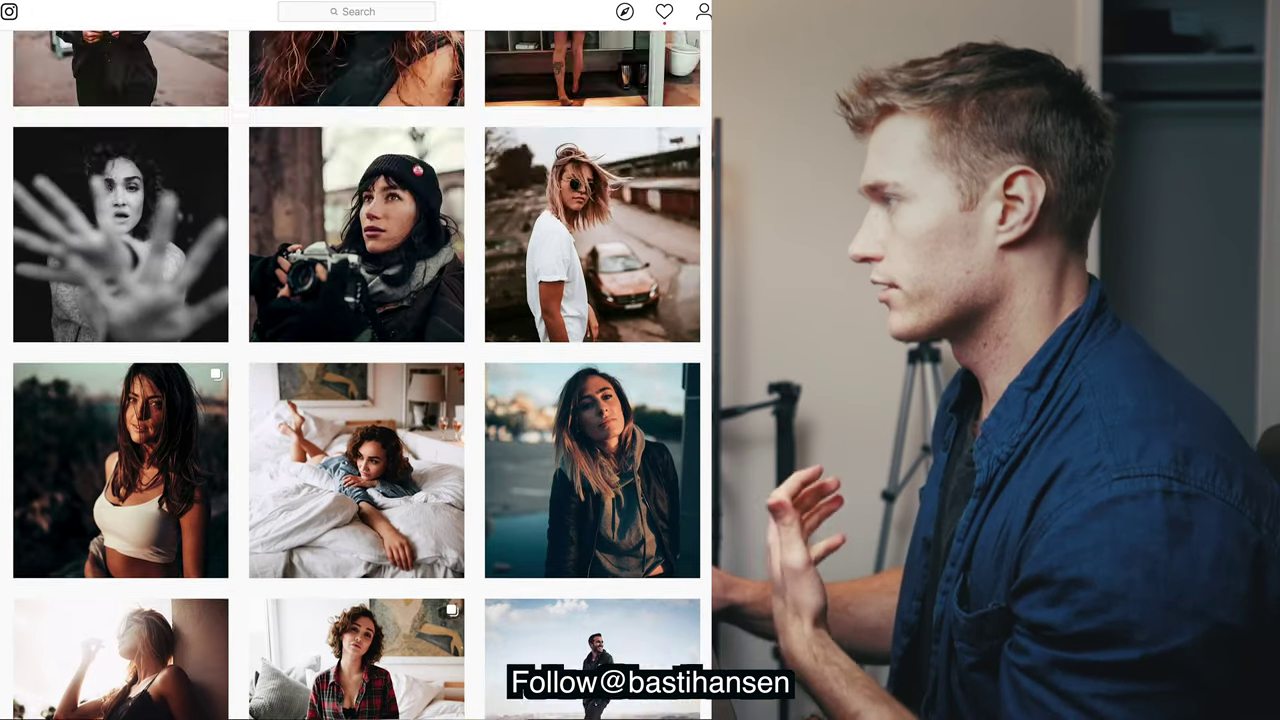
pyautogui.scroll(-12, 357, 375)
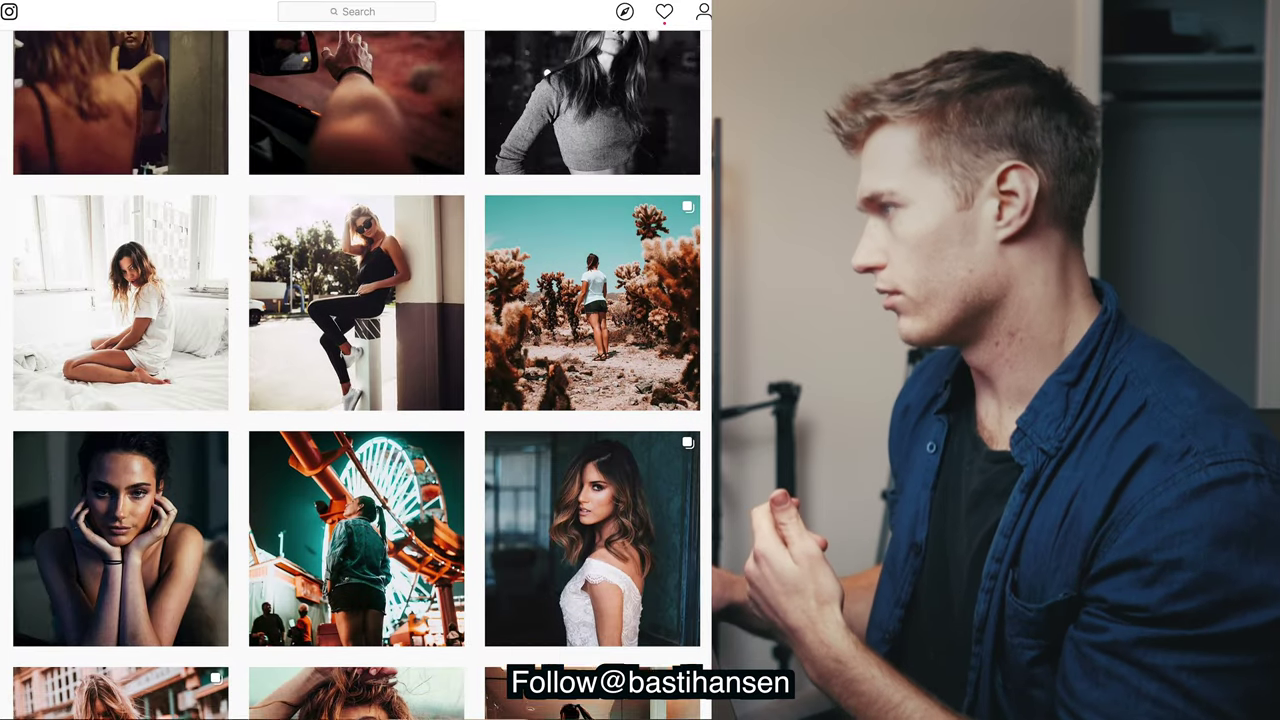
pyautogui.scroll(15, 357, 375)
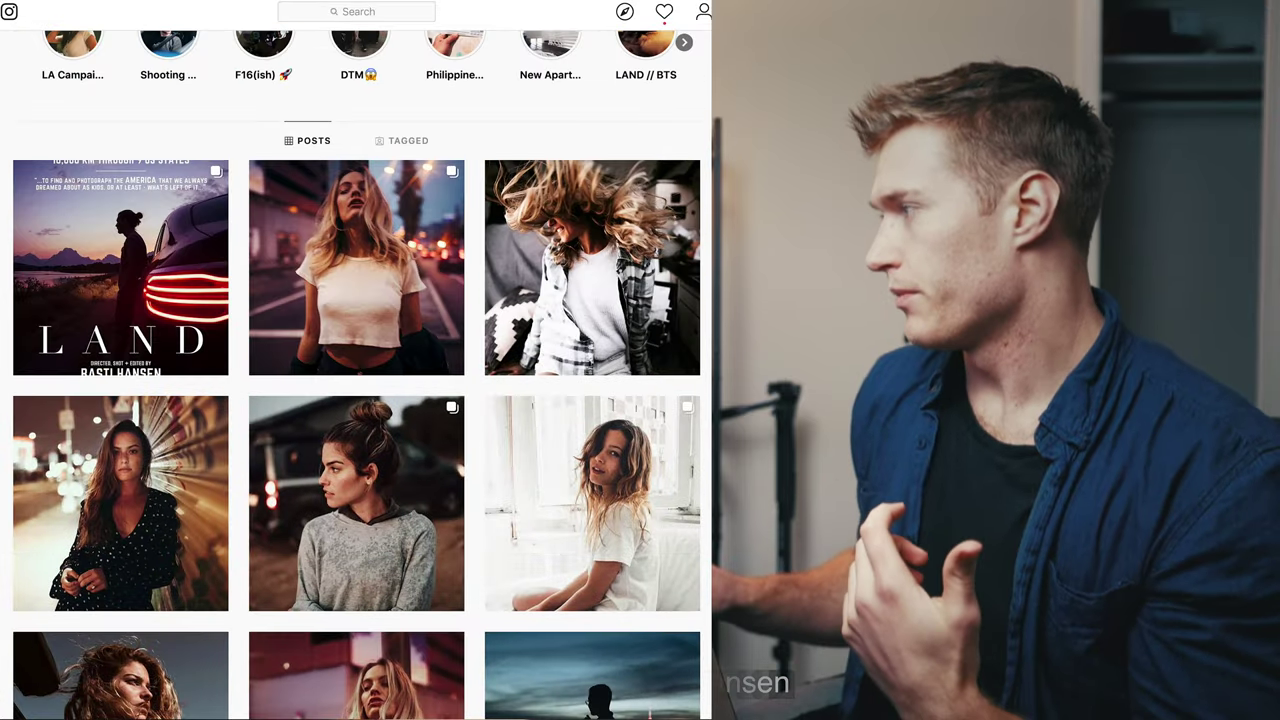
pyautogui.scroll(-10, 357, 375)
pyautogui.scroll(-2, 357, 375)
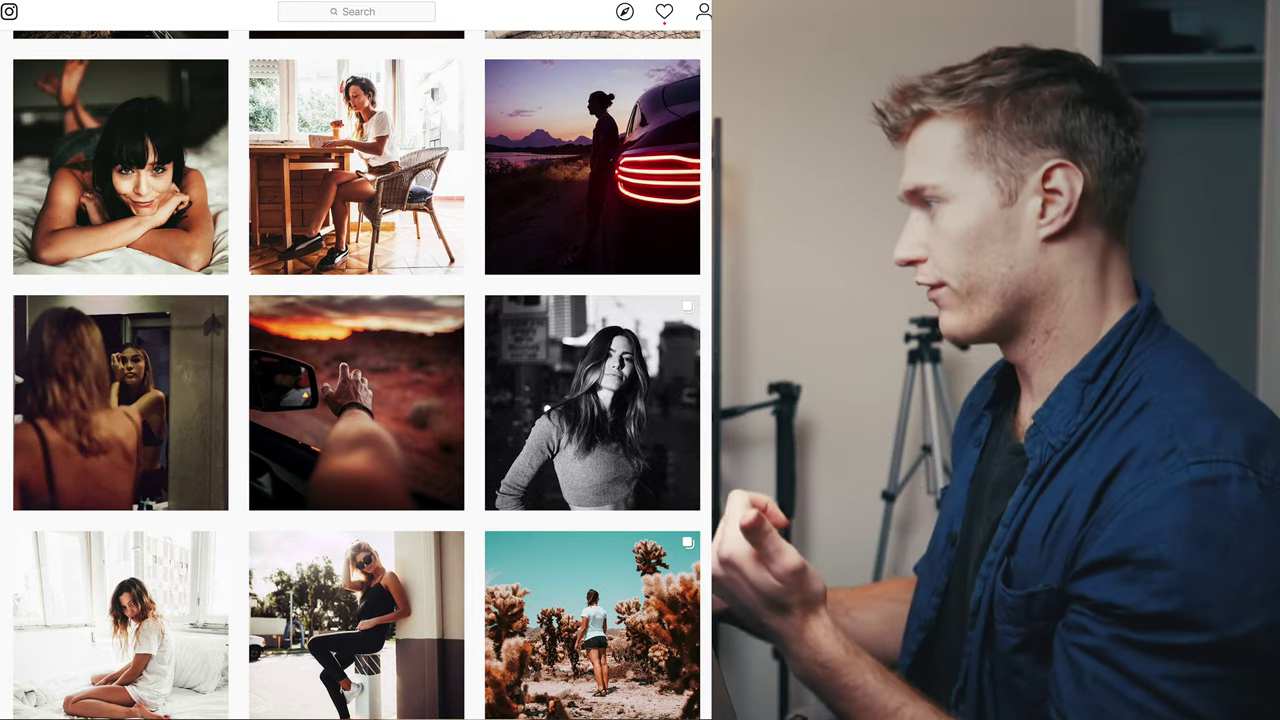
pyautogui.scroll(-12, 357, 375)
pyautogui.scroll(6, 357, 375)
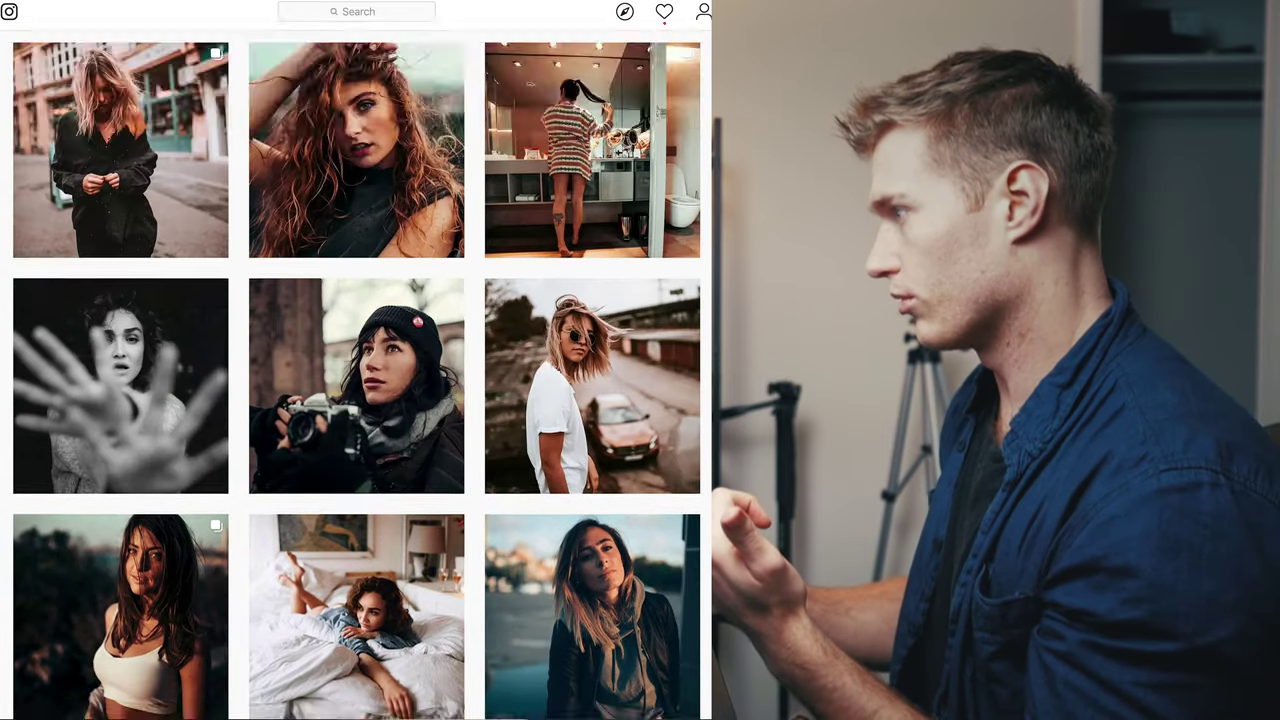
pyautogui.scroll(-5, 668, 558)
pyautogui.click(668, 558)
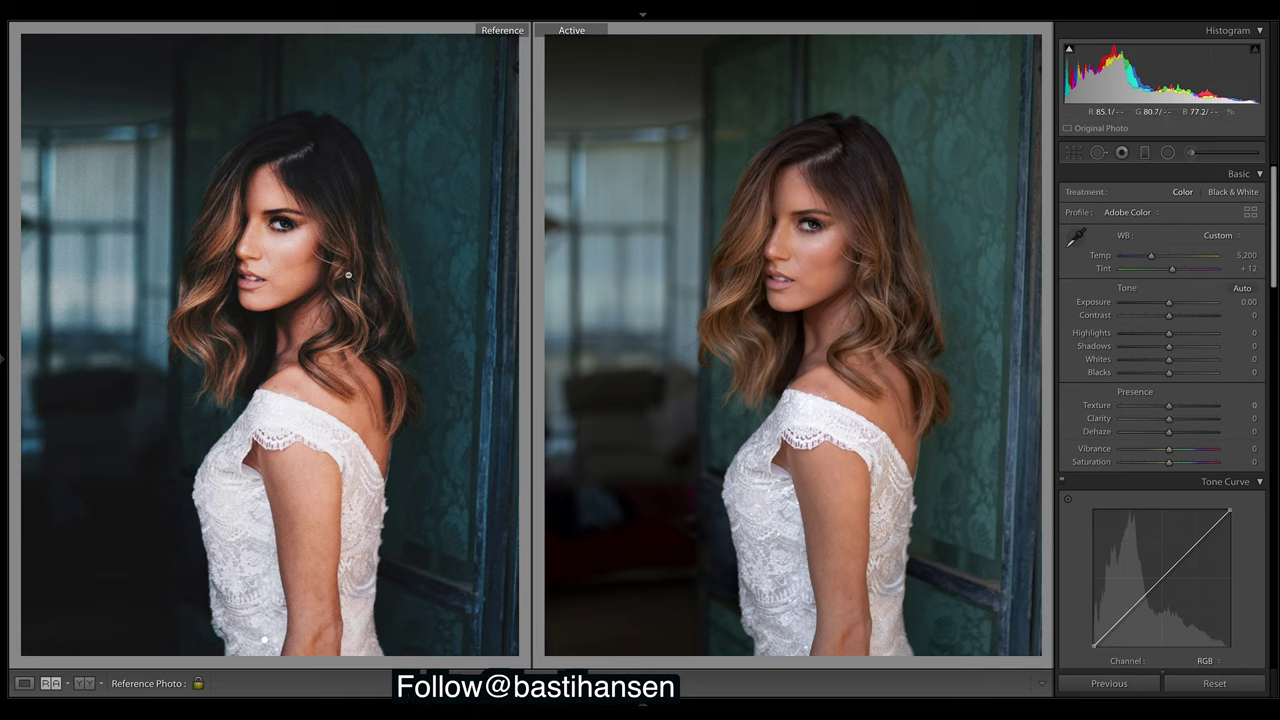
# Crop the unedited portrait to a 4x5 frame and return to Reference View
pyautogui.press('r')
pyautogui.click(574, 80)
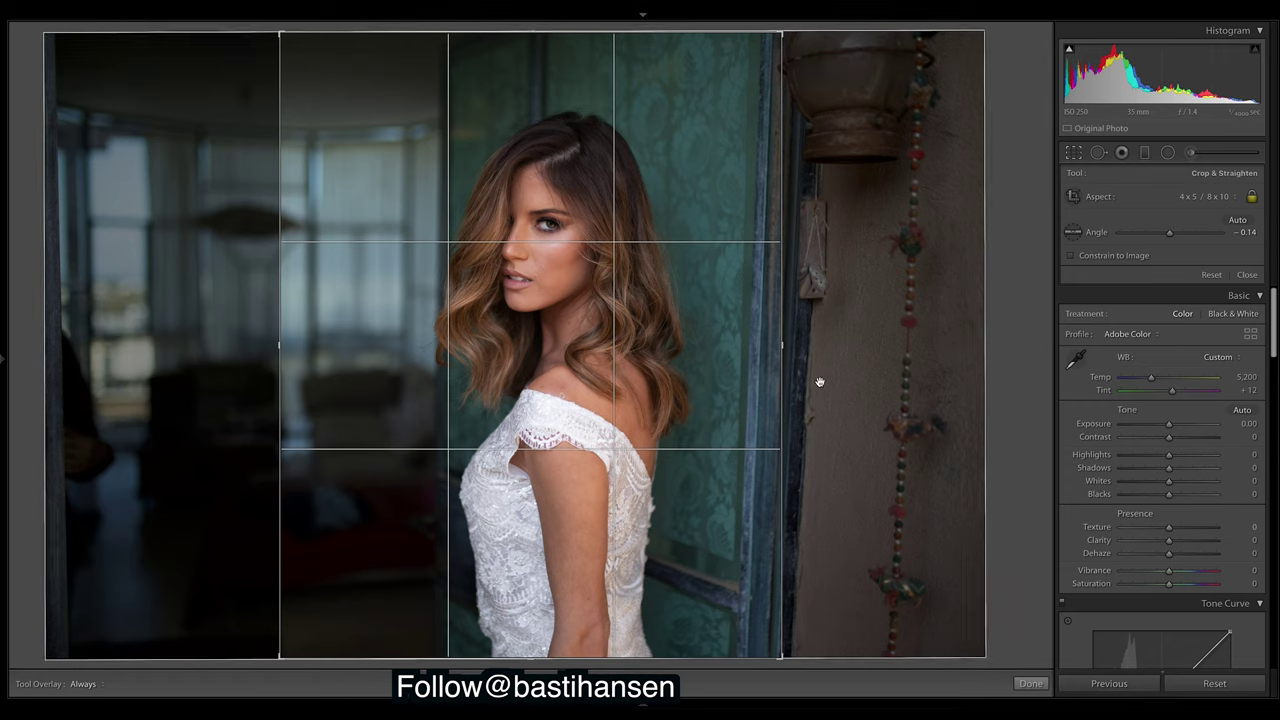
pyautogui.click(1031, 684)
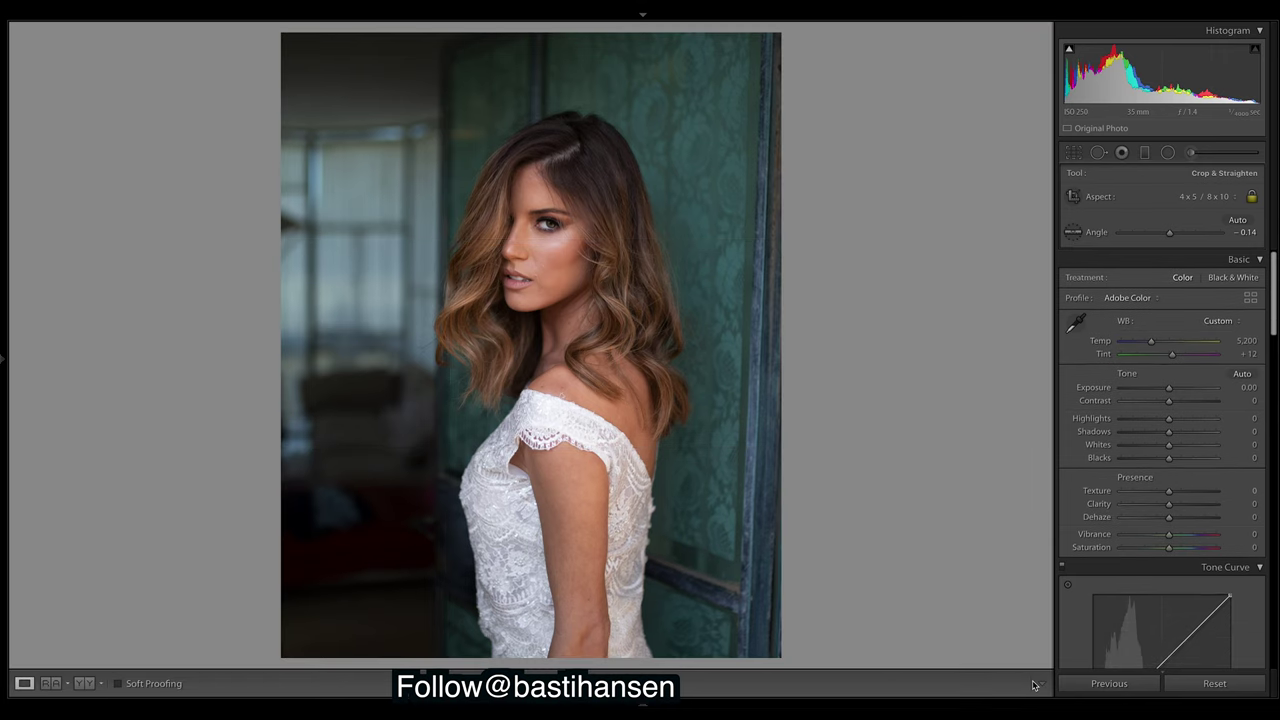
pyautogui.click(50, 683)
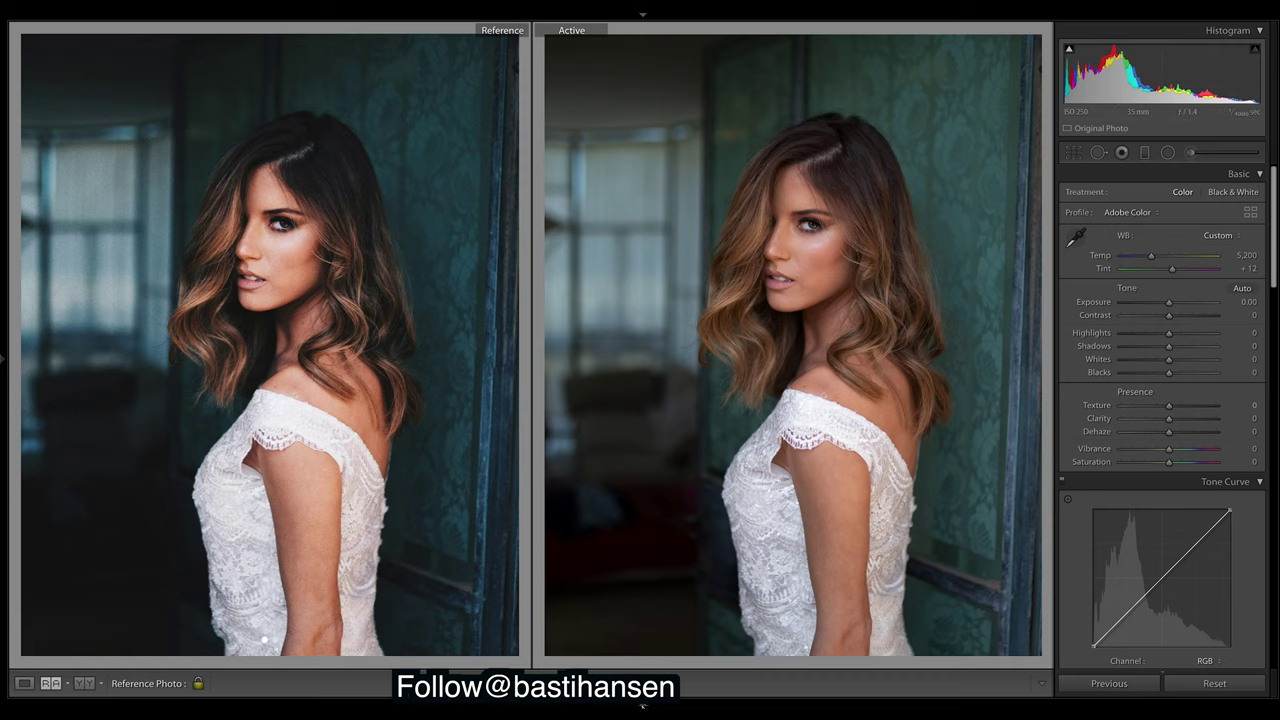
pyautogui.moveTo(643, 705)
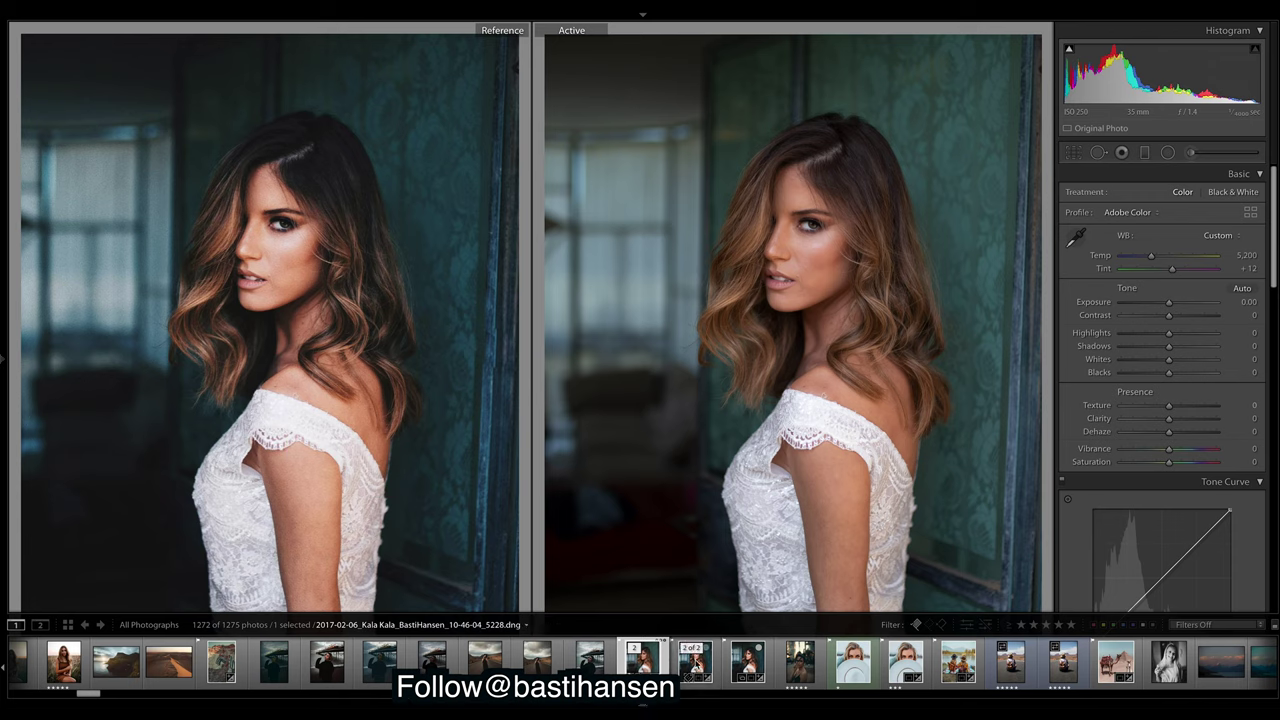
# Select the edited virtual copy (2 of 2) in the filmstrip as the active photo
pyautogui.click(695, 660)
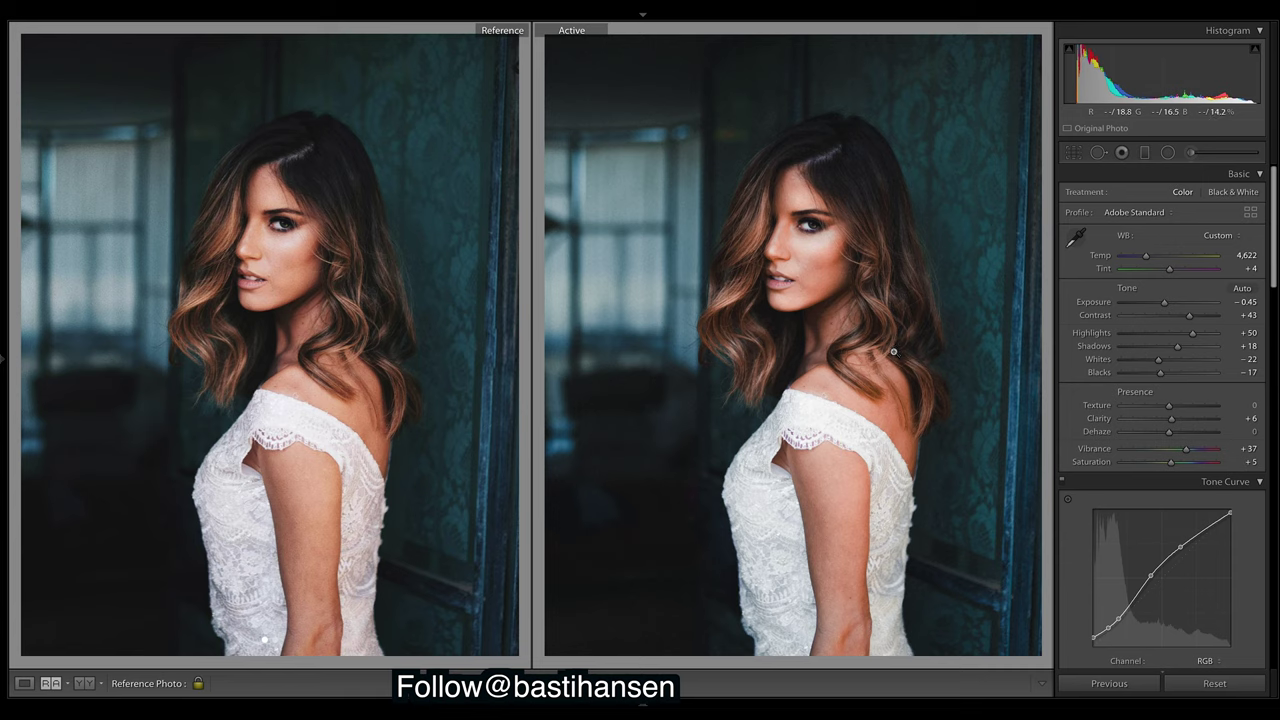
# Zoom the edited portrait to 1:1 around the woman's face
pyautogui.click(846, 276)
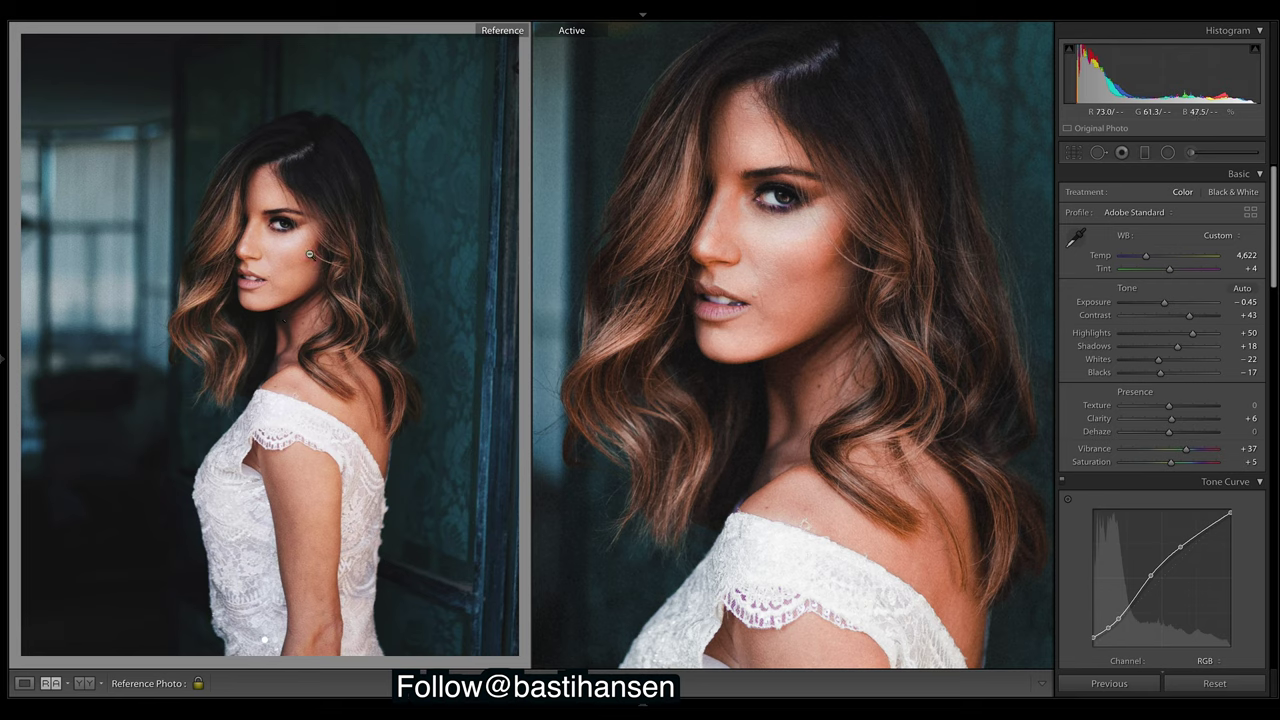
# Zoom back out to the full photo and switch the Tone Curve to the Red channel
pyautogui.click(866, 266)
pyautogui.moveTo(1276, 247); pyautogui.dragTo(1275, 365)
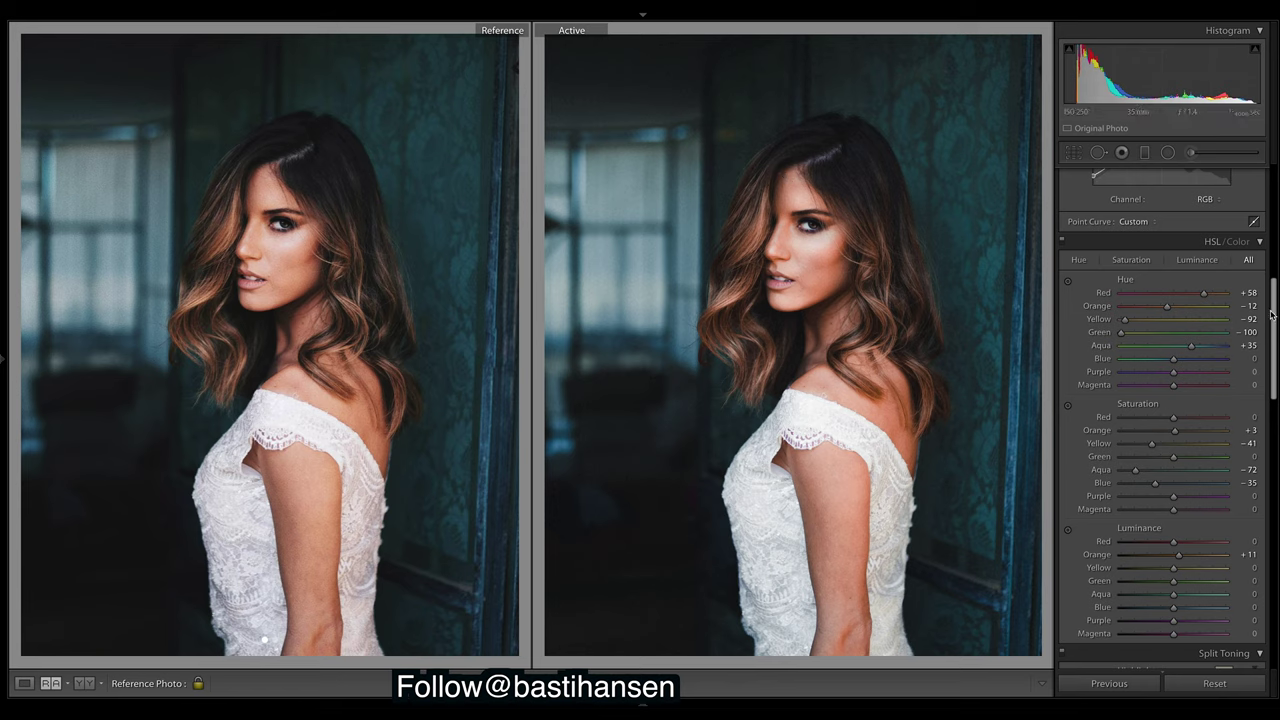
pyautogui.scroll(5, 1211, 398)
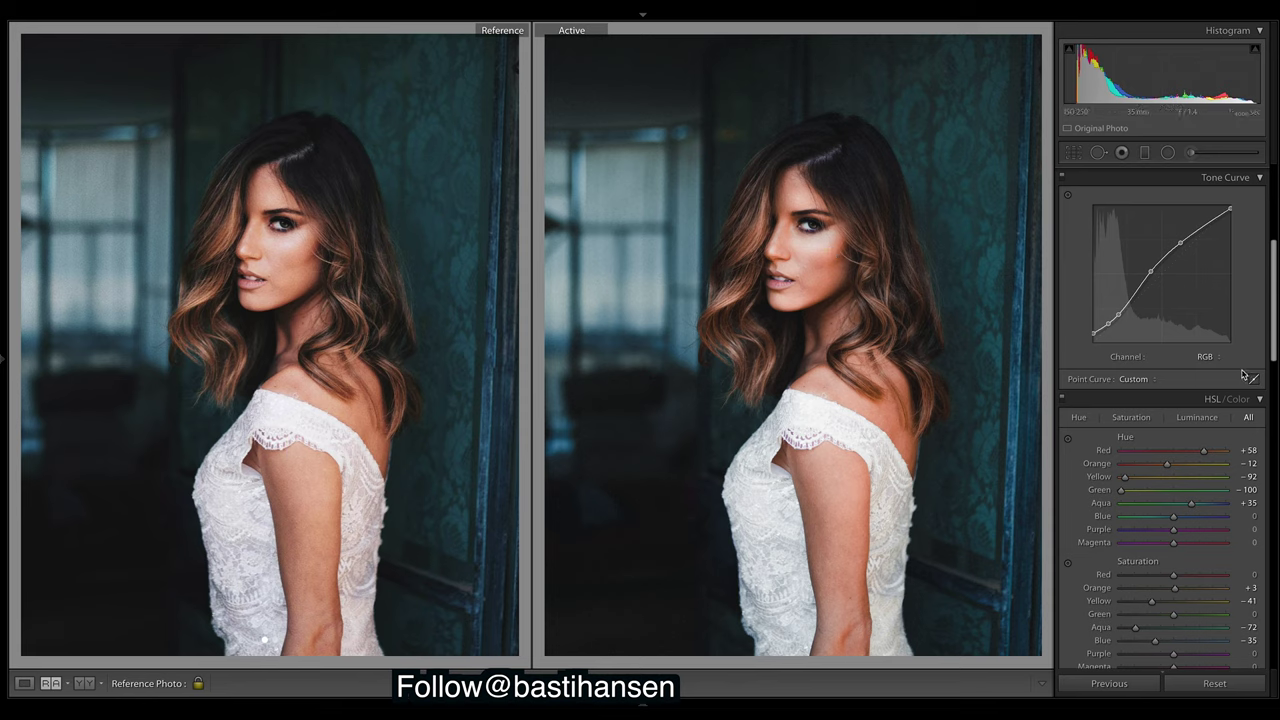
pyautogui.click(1207, 357)
pyautogui.click(1199, 366)
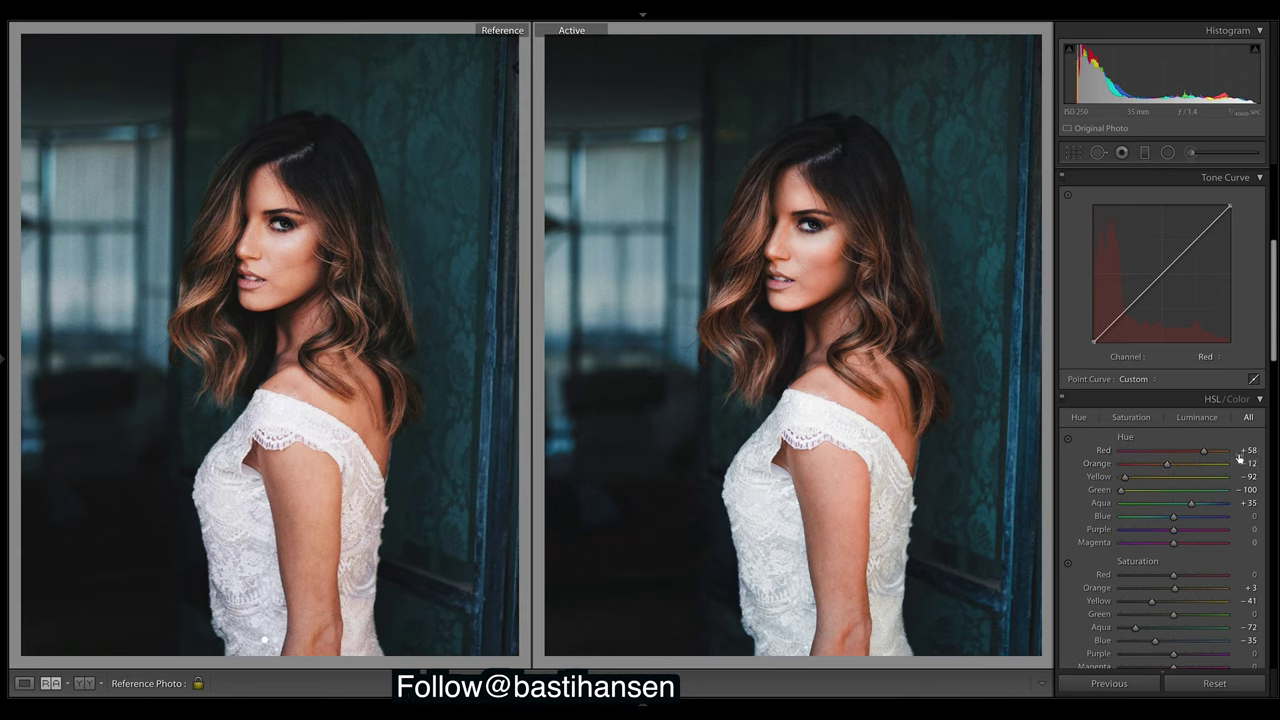
# Undo a trial Orange hue shift, then add midtone, highlight and shadow points to the Red curve
pyautogui.moveTo(1167, 467)
pyautogui.mouseDown()
pyautogui.moveTo(1128, 464)
pyautogui.moveTo(1214, 464)
pyautogui.moveTo(1165, 464)
pyautogui.mouseUp()
pyautogui.hotkey('ctrl', 'z')
pyautogui.moveTo(1160, 274); pyautogui.dragTo(1157, 270)
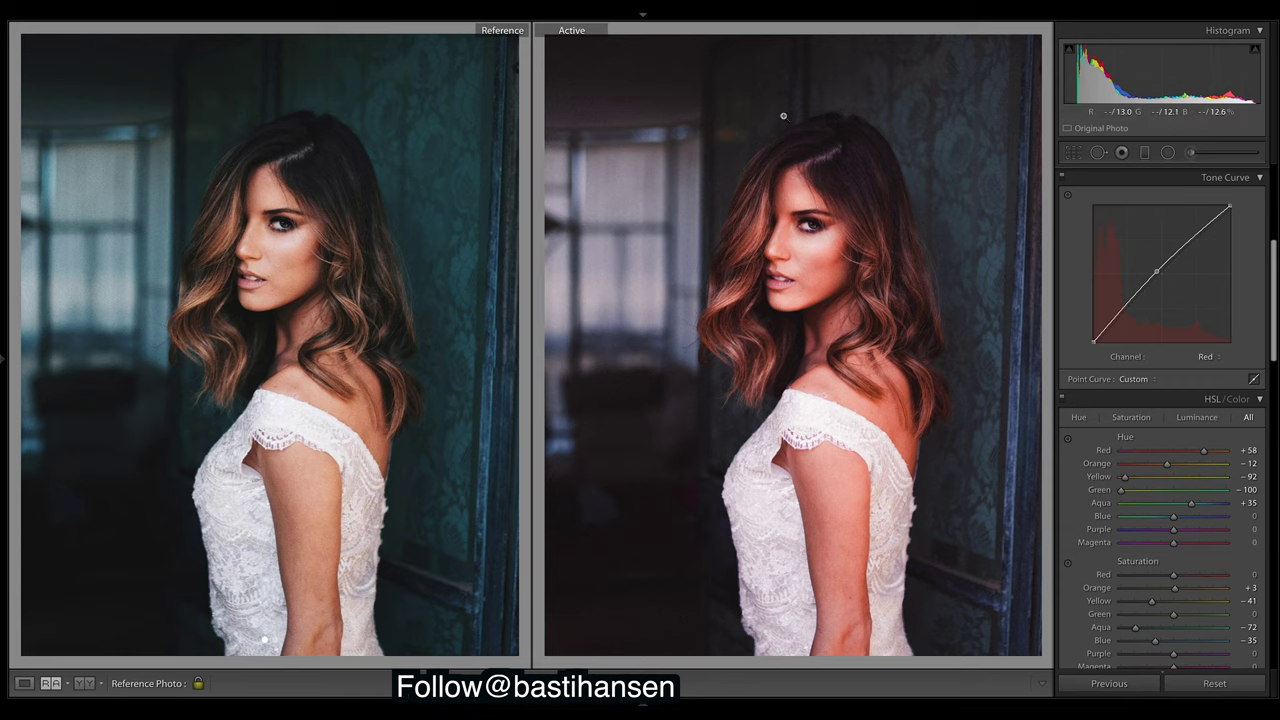
pyautogui.click(1192, 239)
pyautogui.click(1125, 310)
pyautogui.moveTo(1126, 312); pyautogui.dragTo(1126, 310)
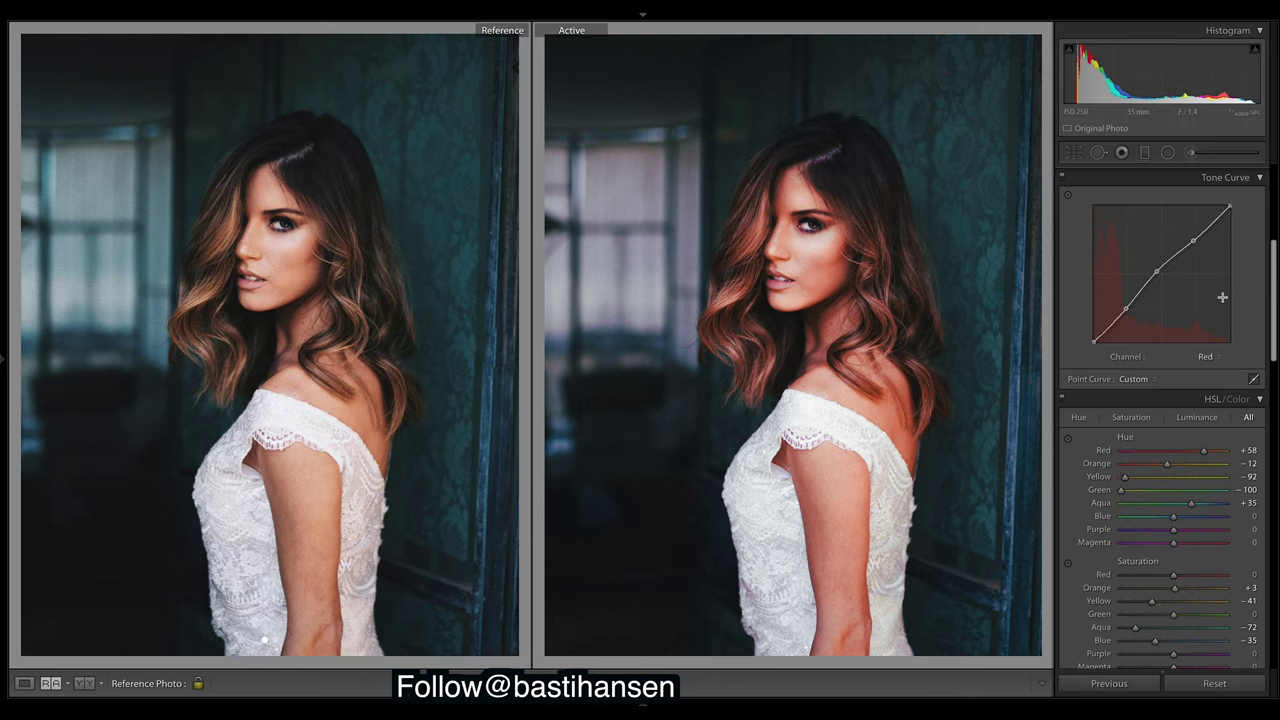
# Refine the Red curve by lowering the upper and middle points, undoing the last change
pyautogui.moveTo(1137, 298)
pyautogui.mouseDown()
pyautogui.moveTo(1139, 310)
pyautogui.moveTo(1145, 293)
pyautogui.mouseUp()
pyautogui.moveTo(1193, 242); pyautogui.dragTo(1172, 262)
pyautogui.moveTo(1159, 271); pyautogui.dragTo(1156, 272)
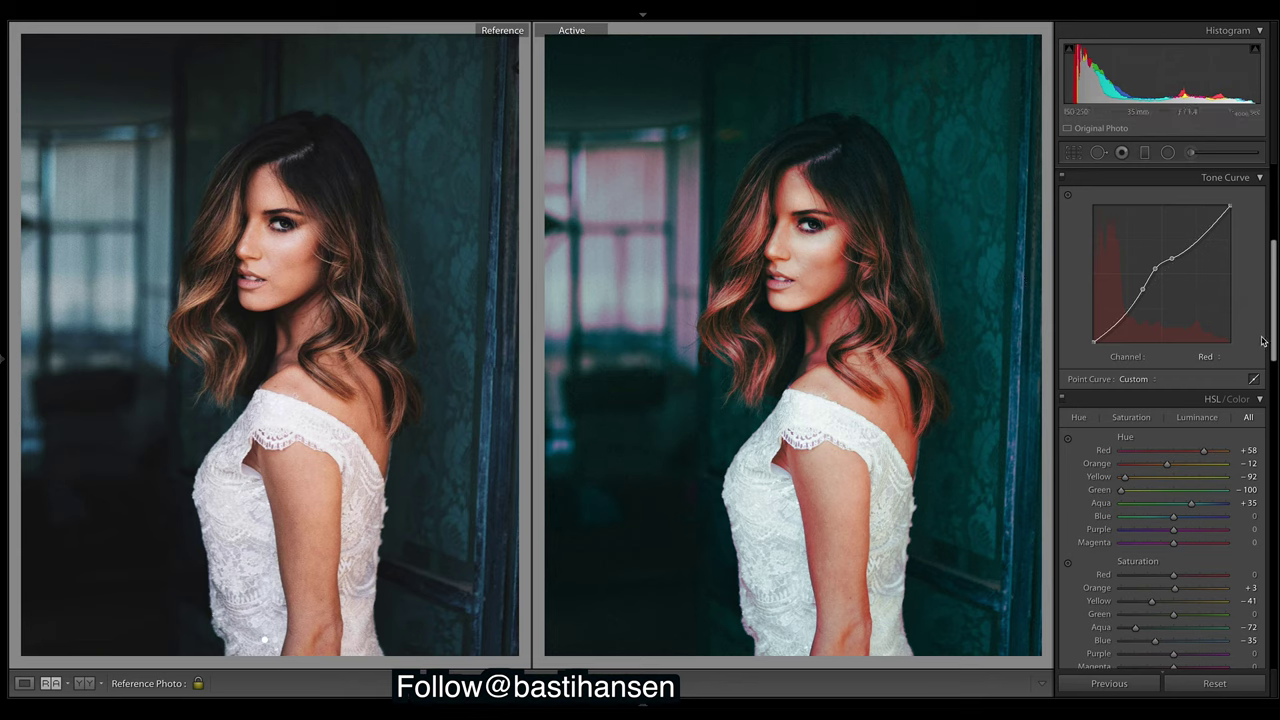
pyautogui.hotkey('ctrl', 'z')
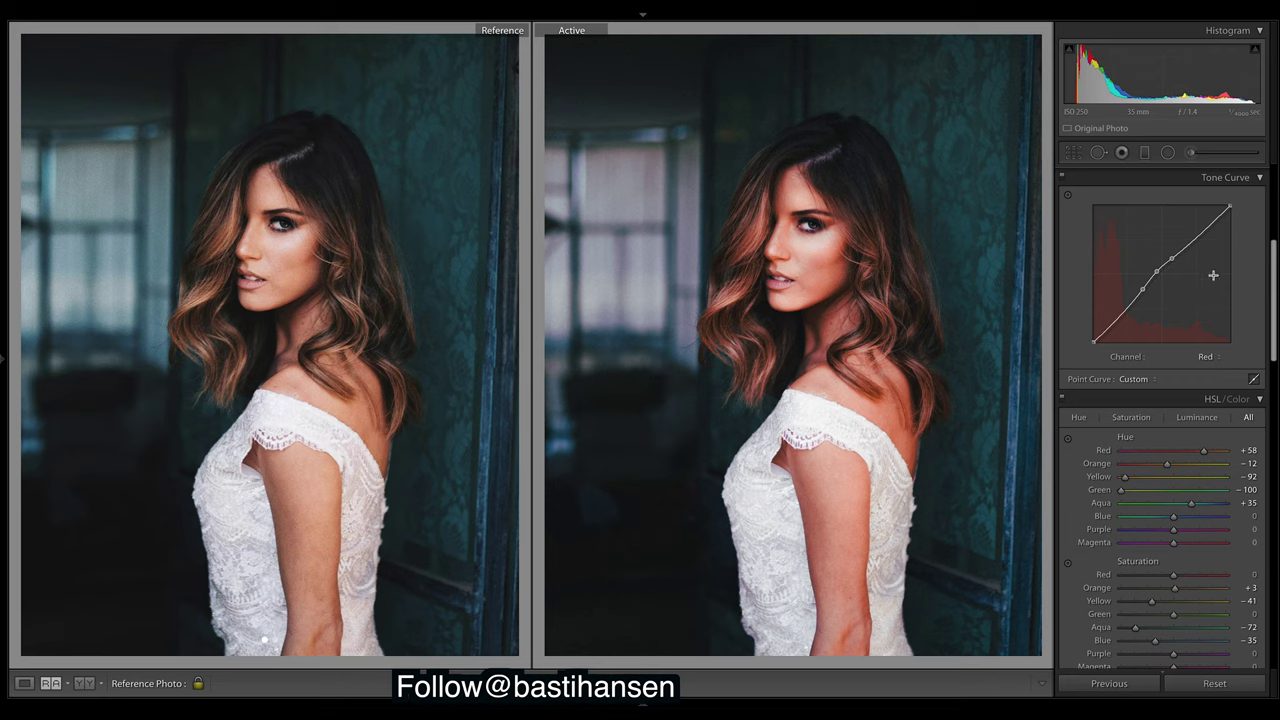
# Flatten the Red tone curve and make the unedited portrait copy active, showing the Basic panel
pyautogui.rightClick(1180, 298)
pyautogui.click(1215, 307)
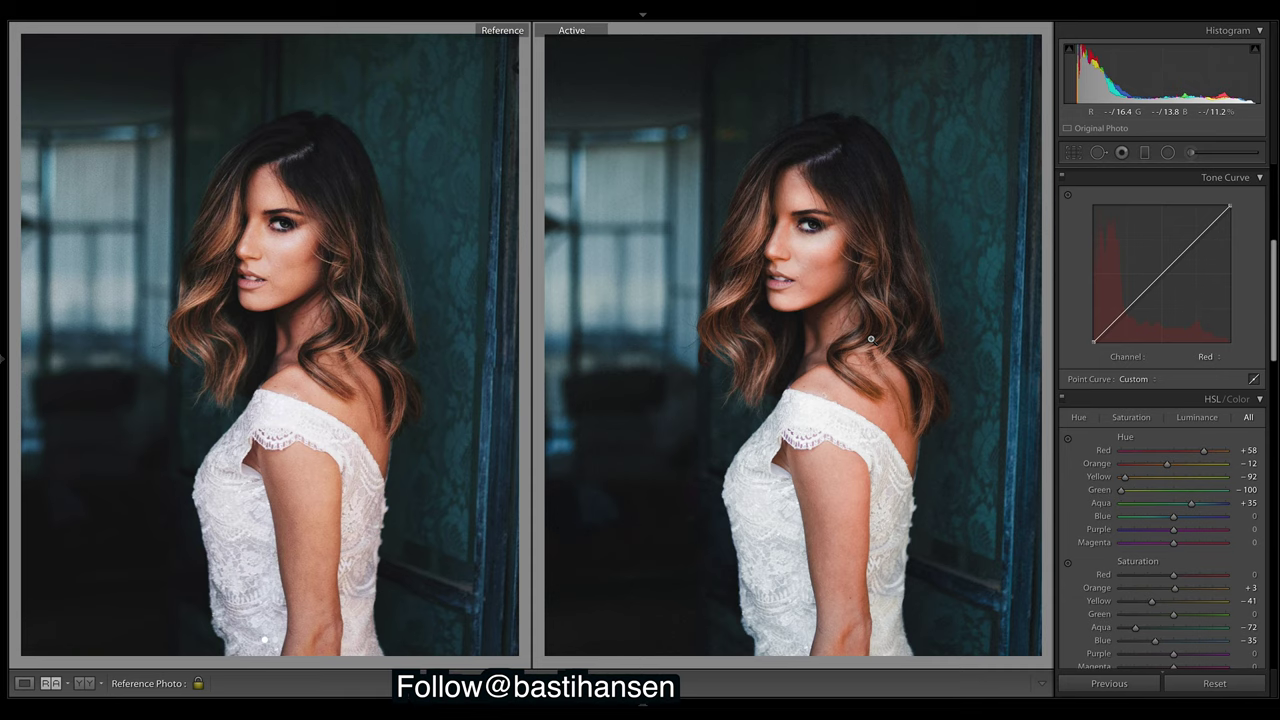
pyautogui.moveTo(645, 707)
pyautogui.click(590, 662)
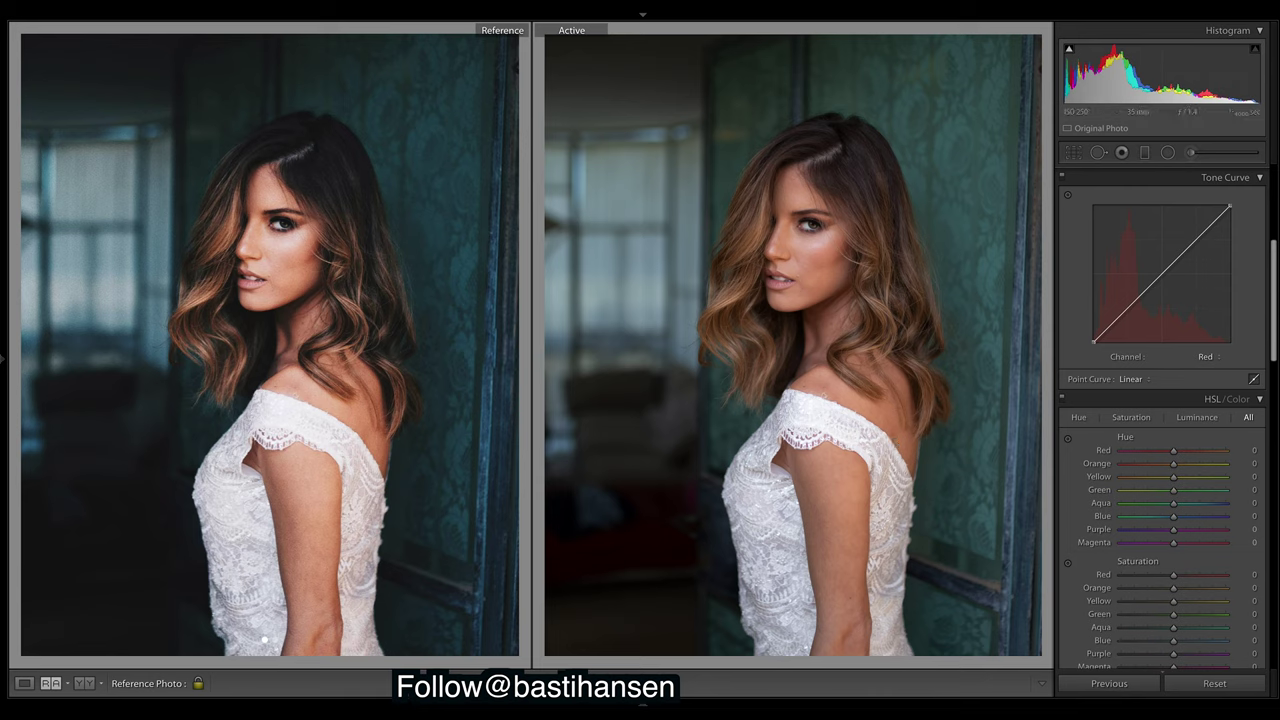
pyautogui.moveTo(1274, 258); pyautogui.dragTo(1274, 186)
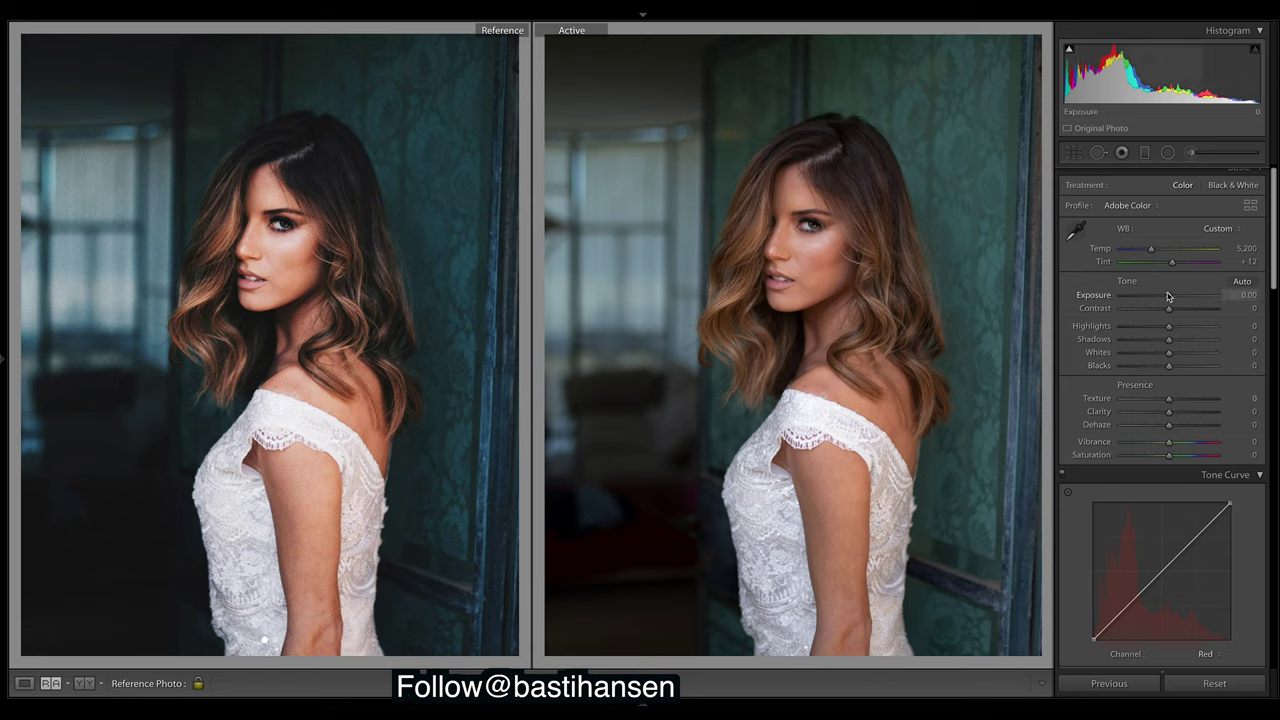
# Set Exposure to -0.45 and Contrast to -30, then lower a Red curve point to cast teal
pyautogui.moveTo(1170, 298); pyautogui.dragTo(1157, 313)
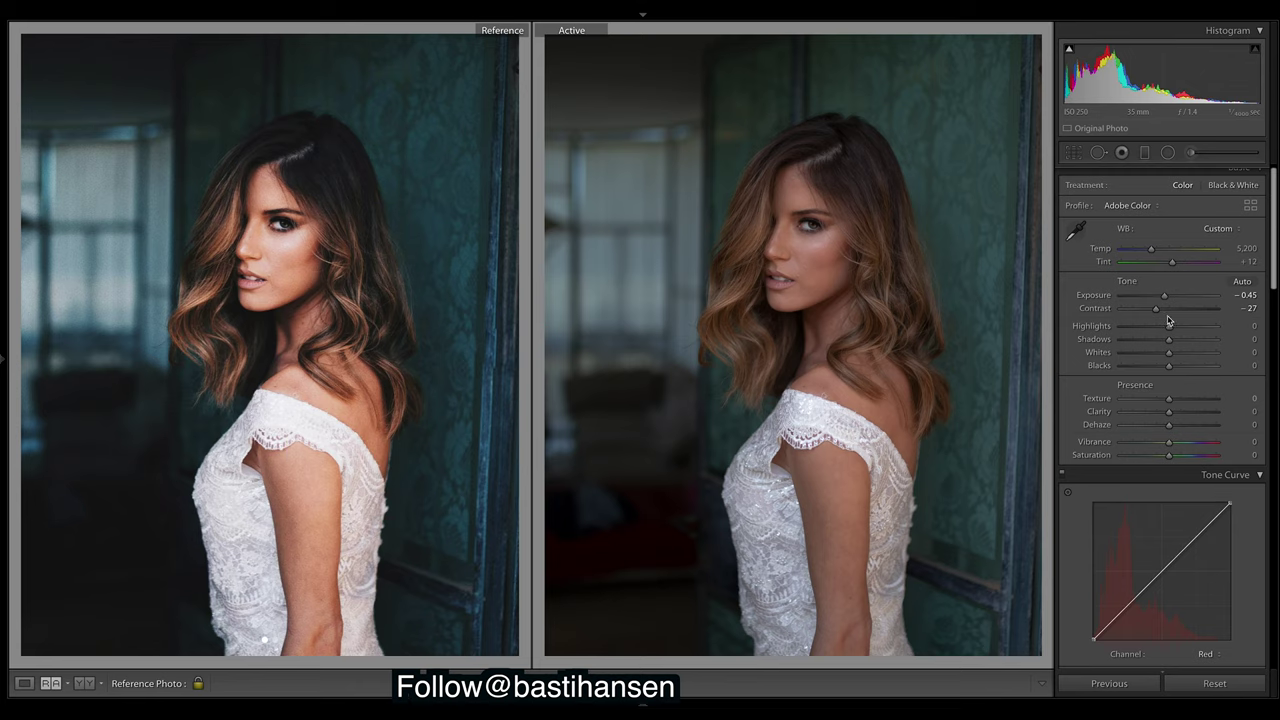
pyautogui.moveTo(1158, 311); pyautogui.dragTo(1156, 313)
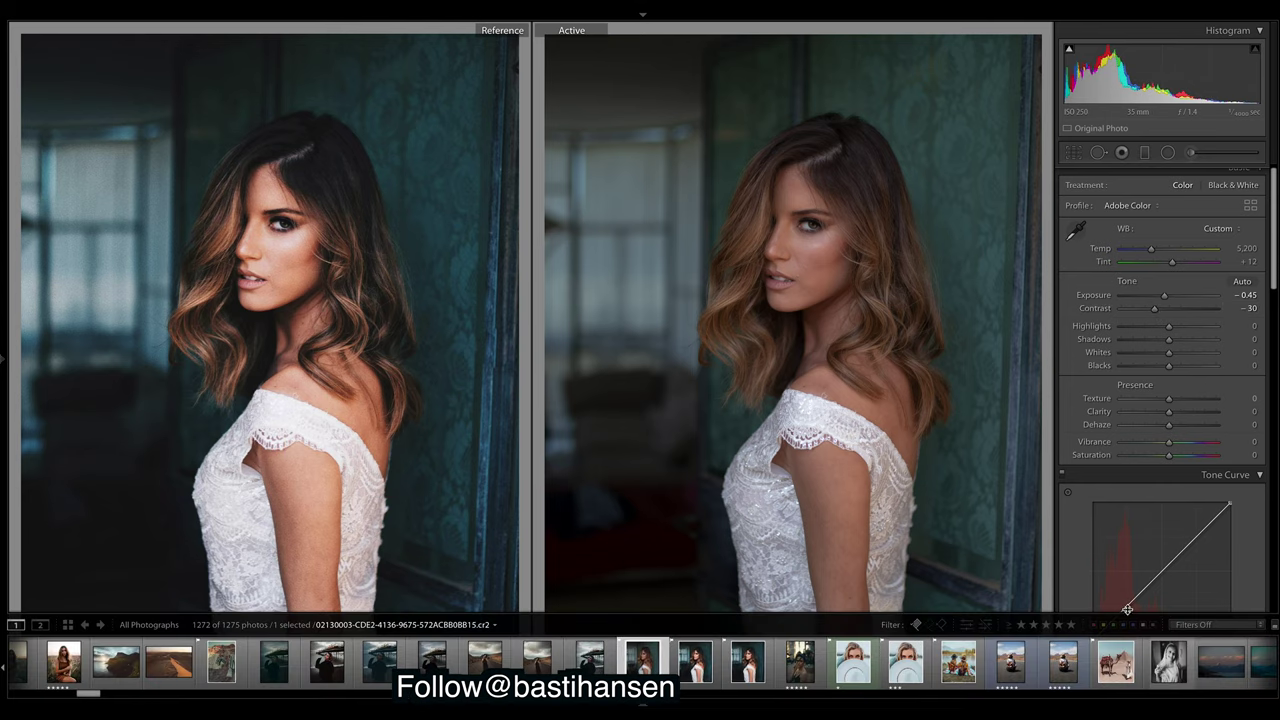
pyautogui.moveTo(1113, 601)
pyautogui.mouseDown()
pyautogui.moveTo(1158, 626)
pyautogui.moveTo(1120, 604)
pyautogui.moveTo(1120, 624)
pyautogui.mouseUp()
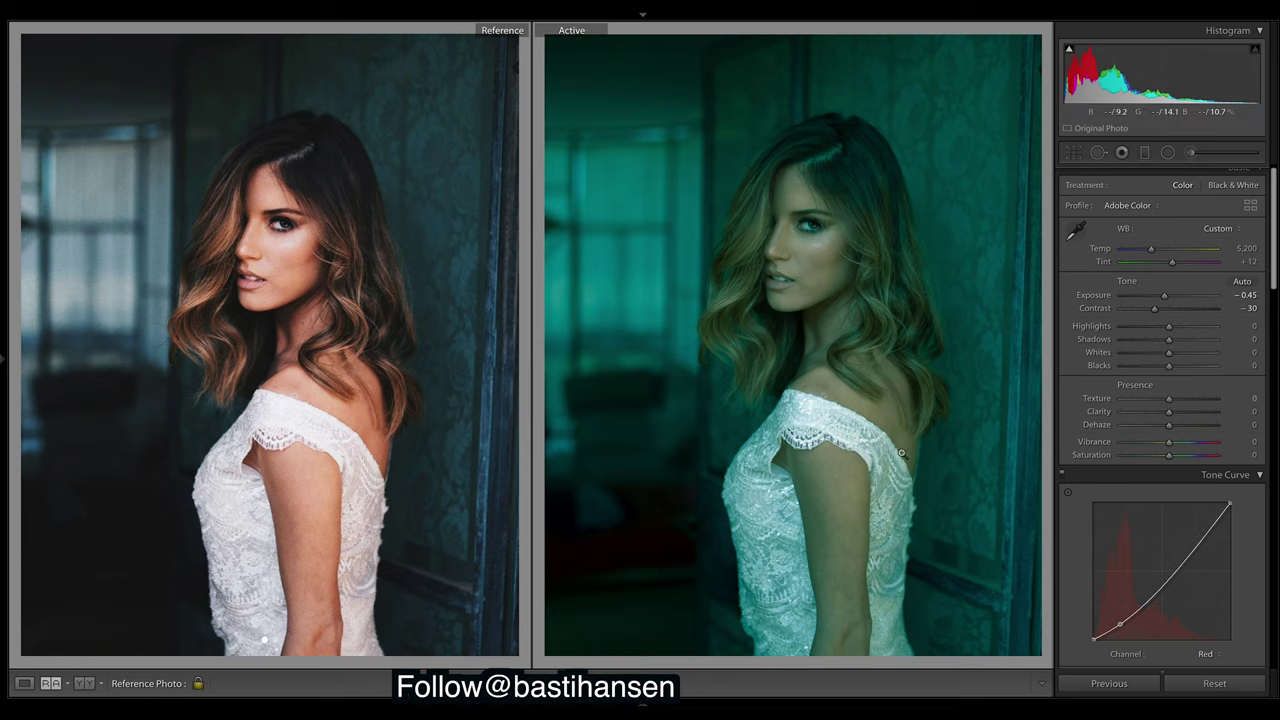
# Reset the Red channel curve to a straight line and deepen Shadows to -77
pyautogui.doubleClick(1198, 539)
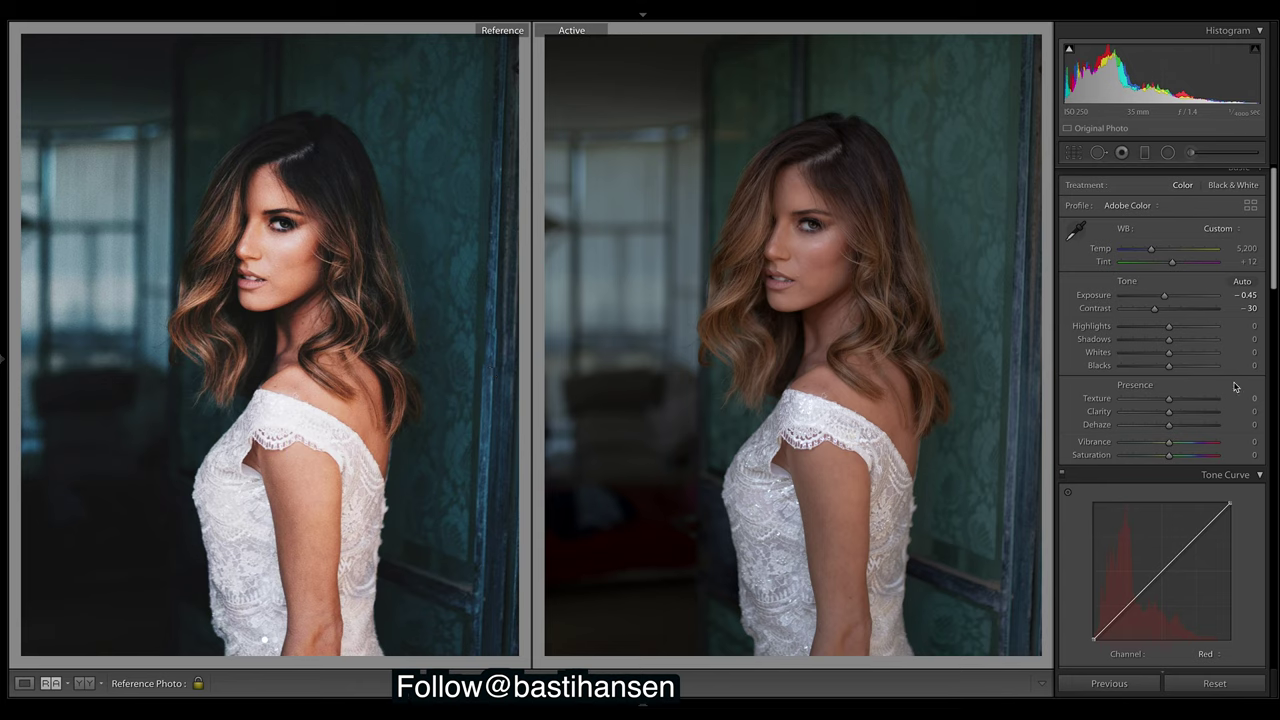
pyautogui.moveTo(1168, 339); pyautogui.dragTo(1133, 345)
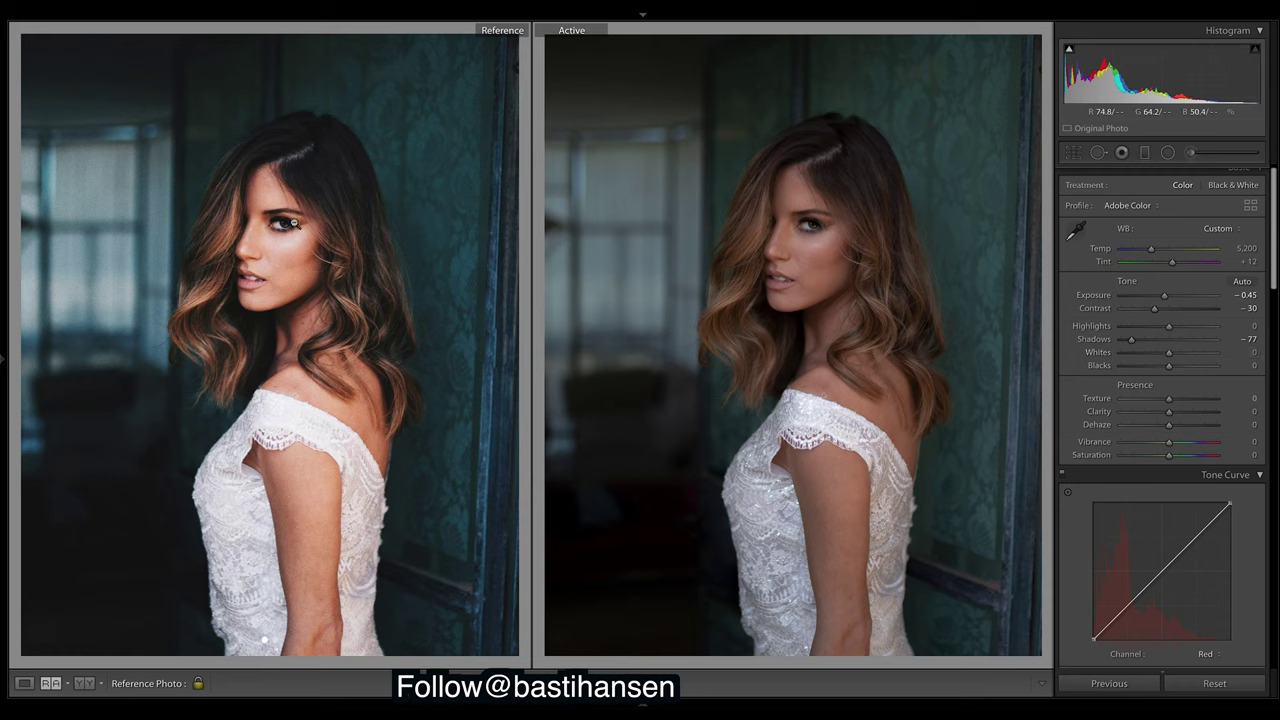
# Set Whites to +55, Highlights to +2 and Saturation to +2, then scroll down to the curve panels
pyautogui.moveTo(1170, 354); pyautogui.dragTo(1193, 357)
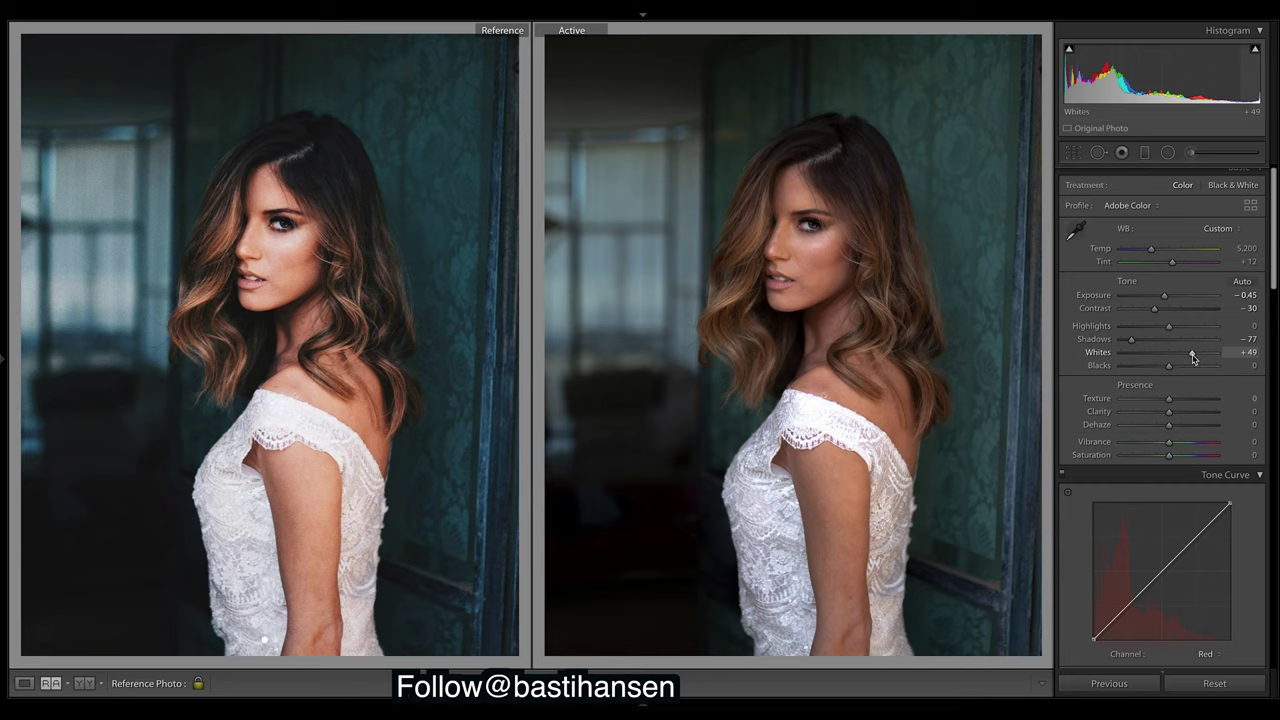
pyautogui.moveTo(1195, 362); pyautogui.dragTo(1168, 373)
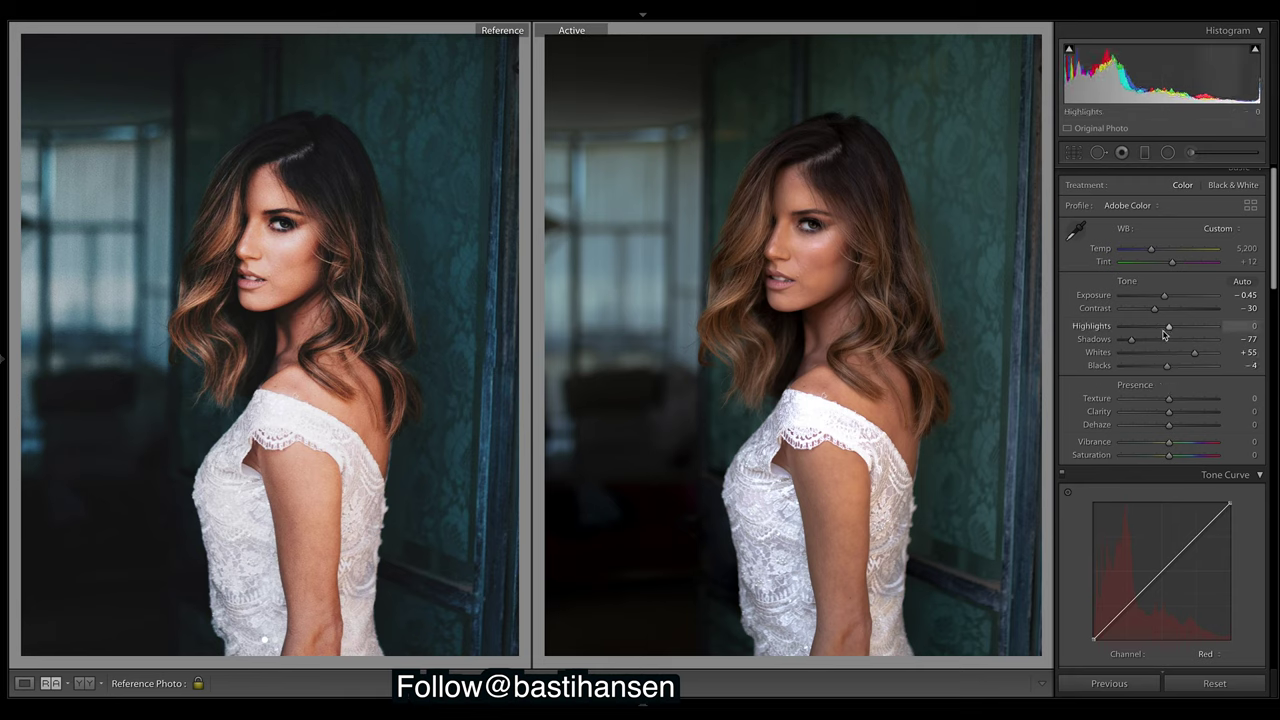
pyautogui.moveTo(1172, 330); pyautogui.dragTo(1174, 331)
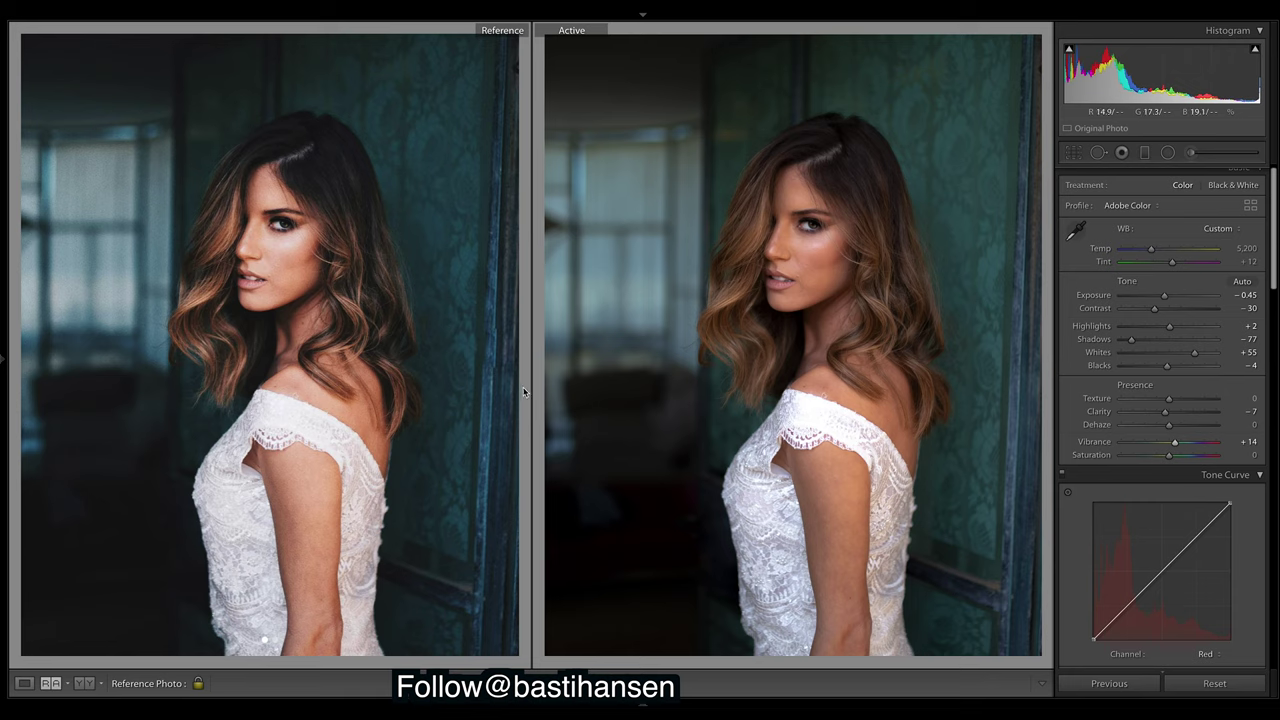
pyautogui.moveTo(1168, 461); pyautogui.dragTo(1167, 462)
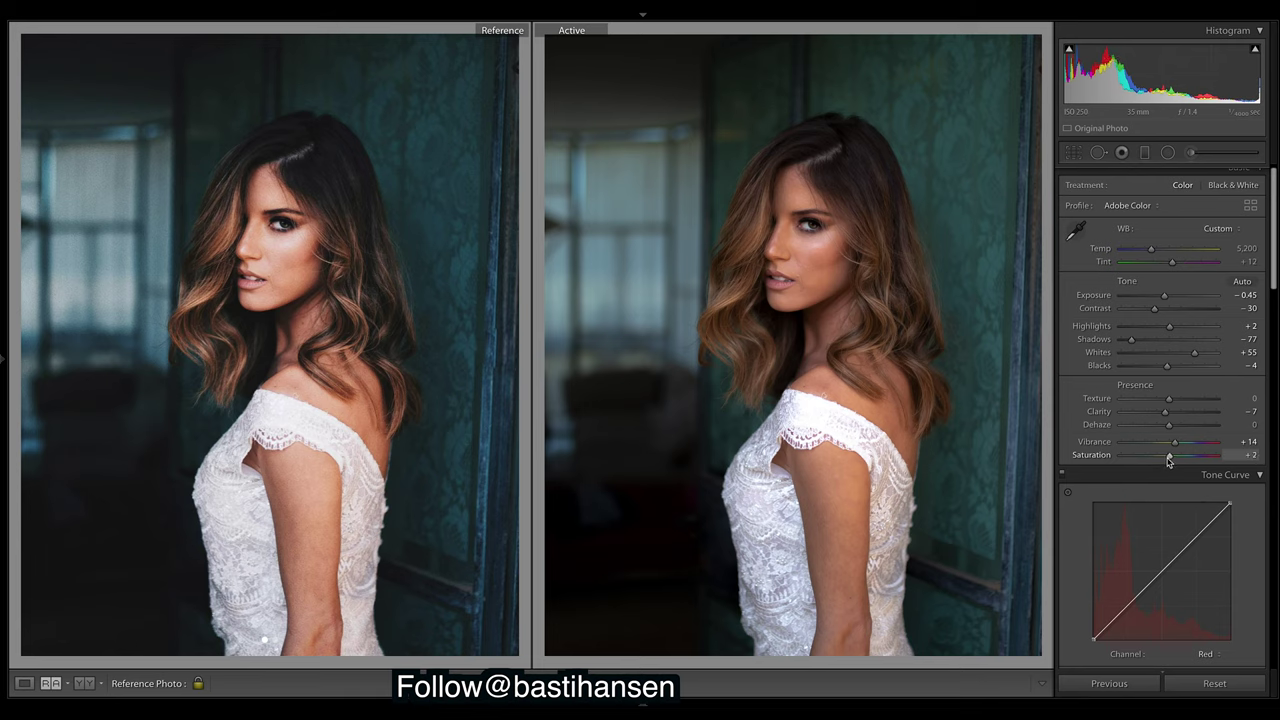
pyautogui.moveTo(1275, 228); pyautogui.dragTo(1276, 258)
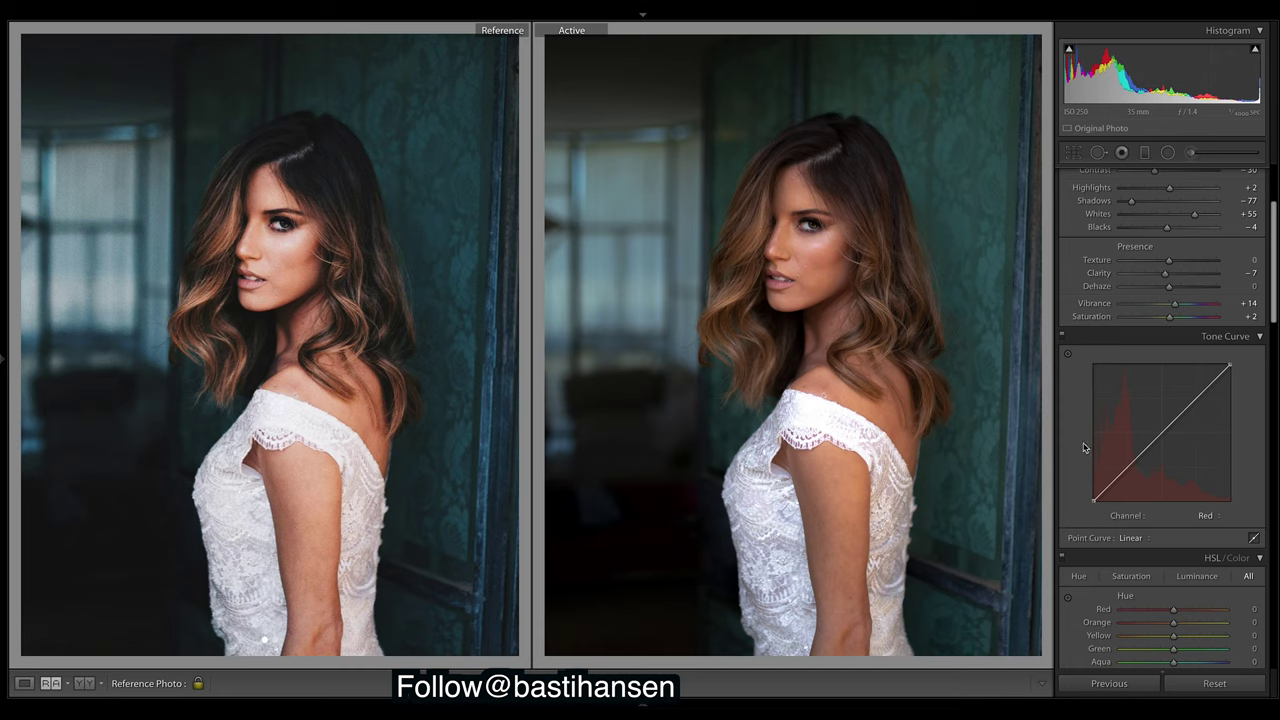
# Pull the Red curve down toward cyan and the Green curve toward magenta, and raise the Blue curve
pyautogui.click(1214, 515)
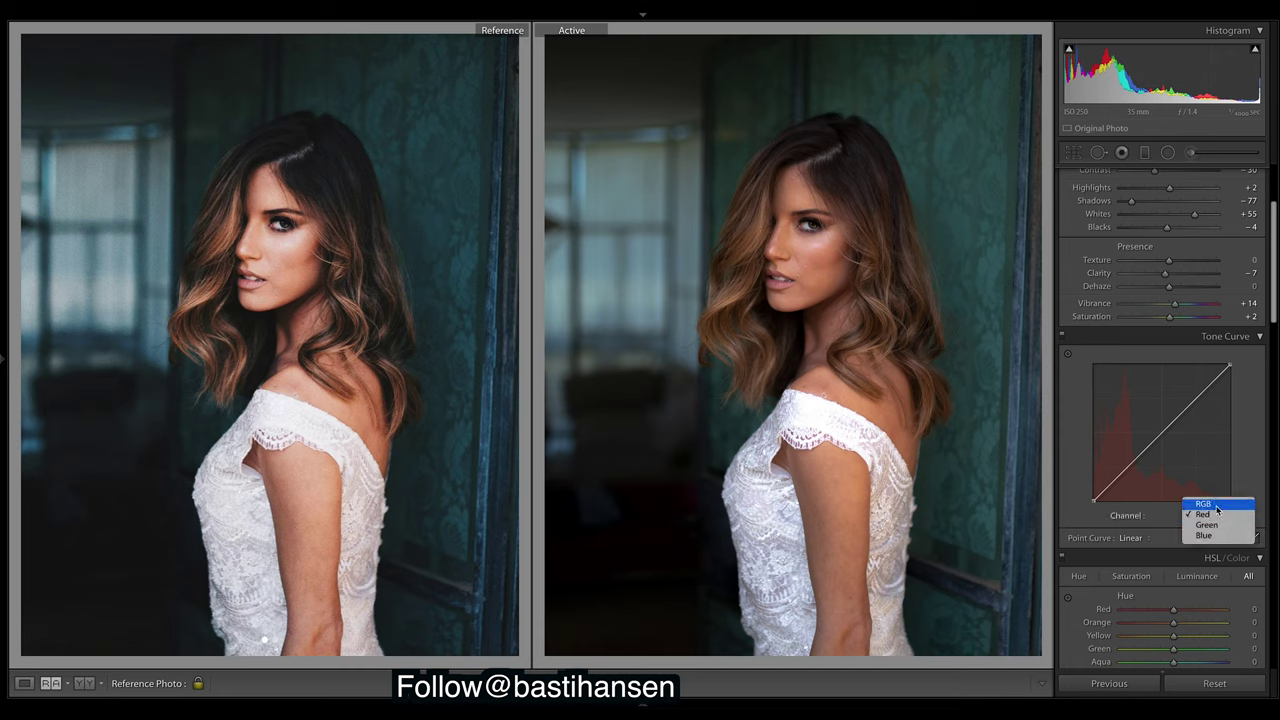
pyautogui.click(1215, 505)
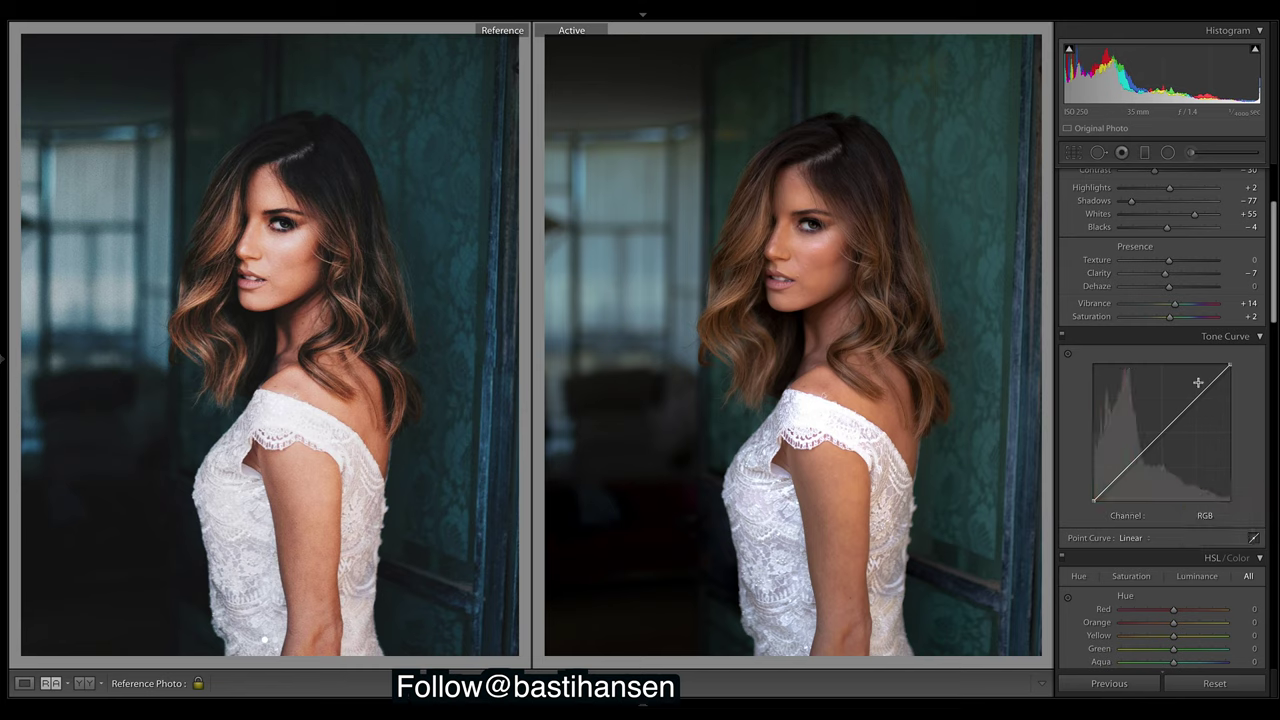
pyautogui.click(1216, 518)
pyautogui.click(1216, 533)
pyautogui.moveTo(1135, 462); pyautogui.dragTo(1157, 429)
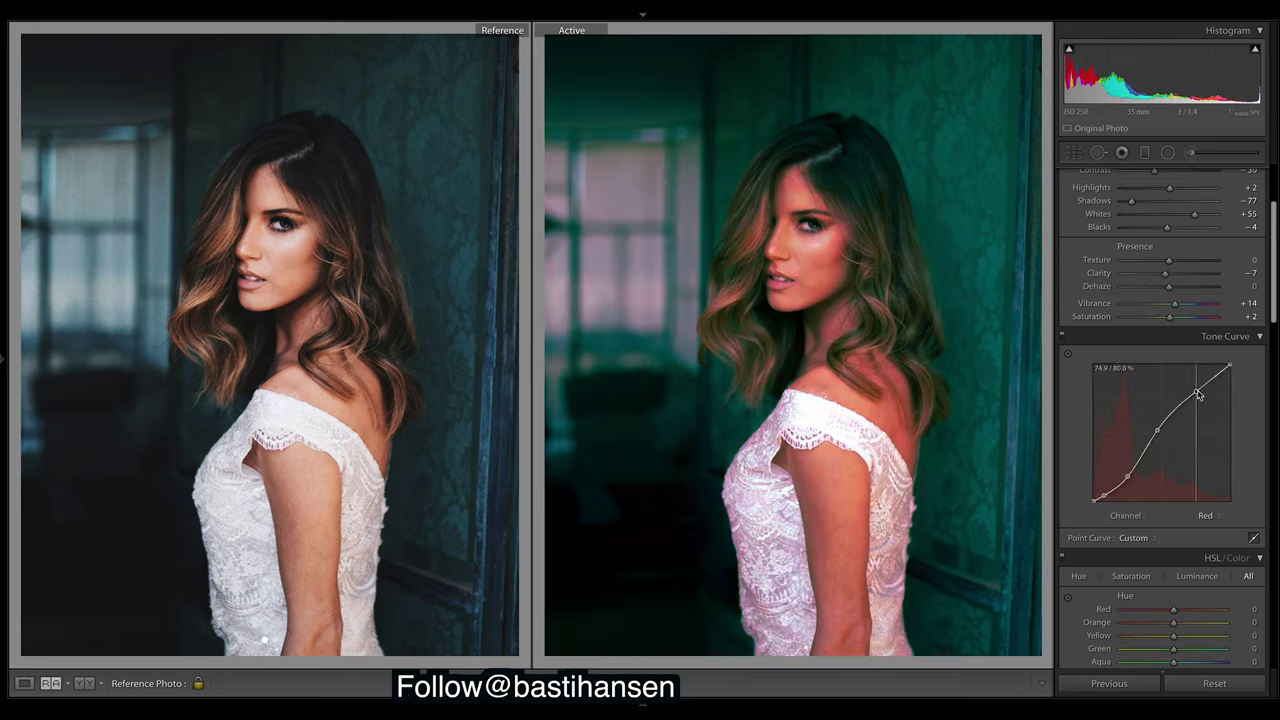
pyautogui.click(1205, 515)
pyautogui.click(1205, 531)
pyautogui.moveTo(1126, 468); pyautogui.dragTo(1200, 398)
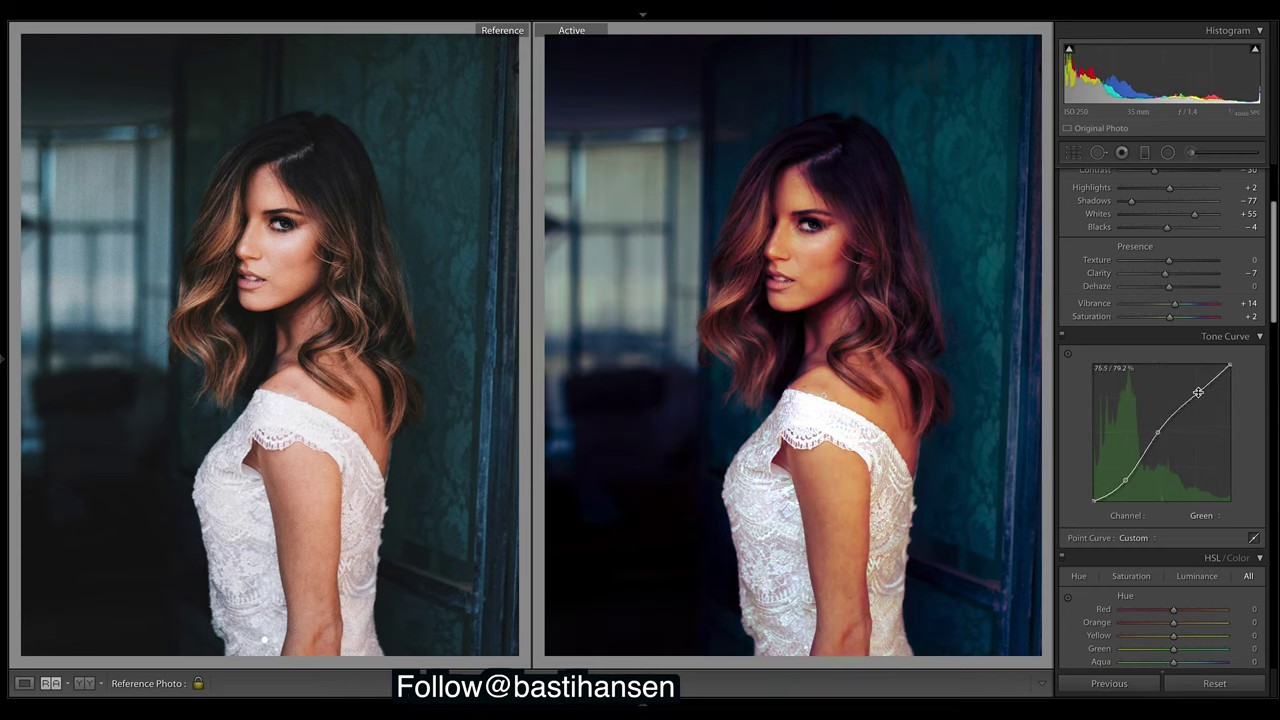
pyautogui.click(1201, 515)
pyautogui.click(1205, 523)
pyautogui.moveTo(1160, 442); pyautogui.dragTo(1161, 437)
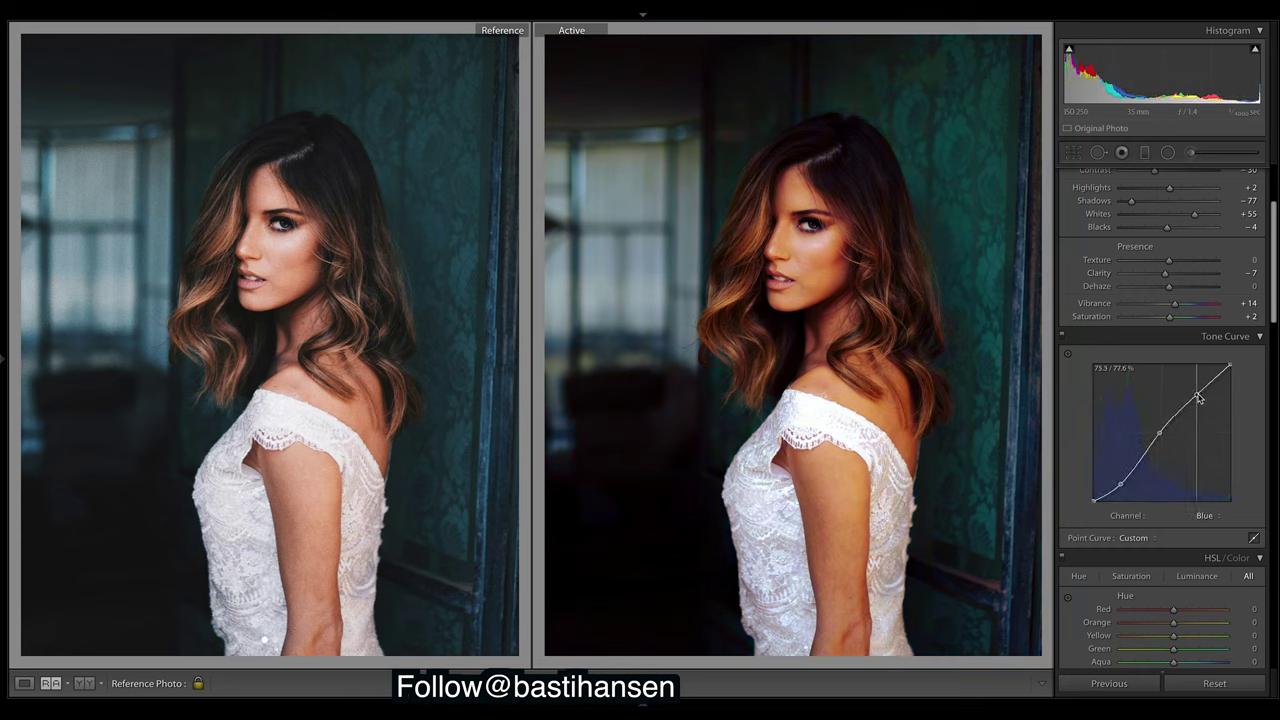
# On the RGB curve, lift the black point to fade shadows and pull a shadow point down
pyautogui.click(1204, 515)
pyautogui.click(1205, 482)
pyautogui.scroll(-1, 1150, 490)
pyautogui.moveTo(1094, 490); pyautogui.dragTo(1062, 477)
pyautogui.moveTo(1129, 441); pyautogui.dragTo(1240, 371)
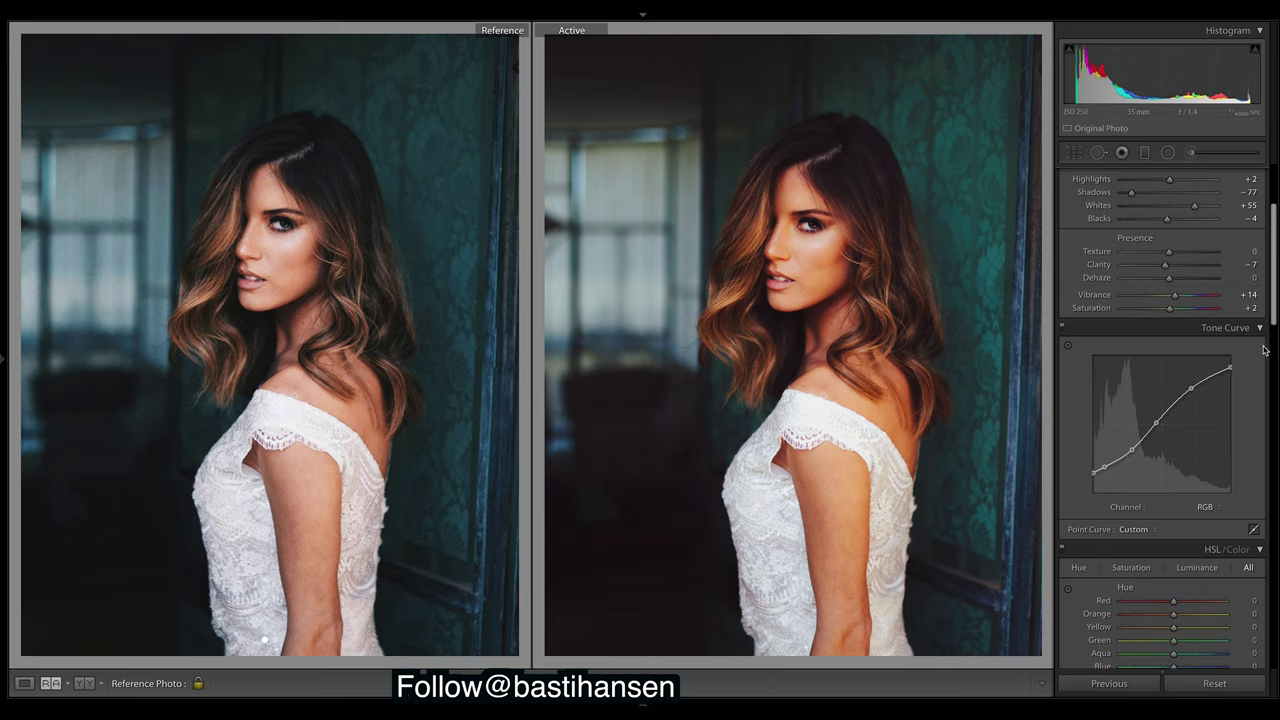
# In HSL Saturation, drop Orange to -26, Yellow to -40, Green to -53 and Aqua to about -31
pyautogui.scroll(-5, 1131, 420)
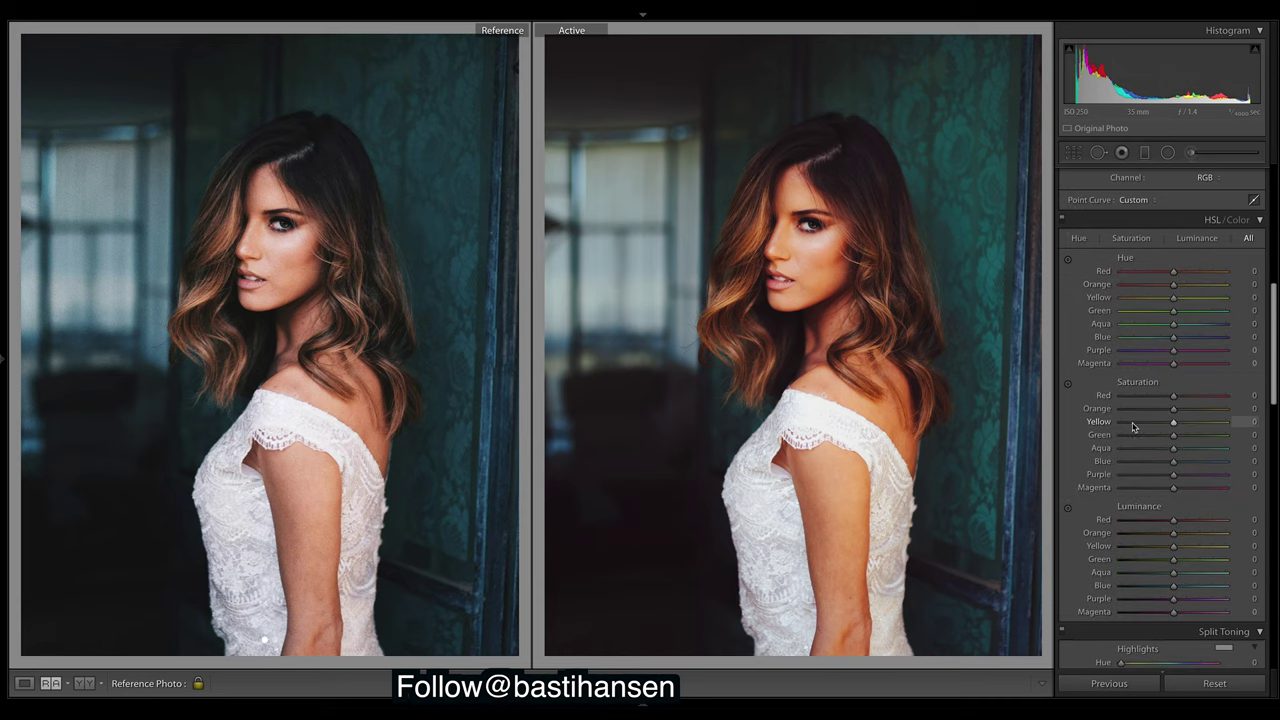
pyautogui.moveTo(1173, 410); pyautogui.dragTo(1160, 415)
pyautogui.moveTo(1172, 422); pyautogui.dragTo(1153, 426)
pyautogui.moveTo(1147, 437); pyautogui.dragTo(1157, 452)
pyautogui.moveTo(1268, 375); pyautogui.dragTo(1261, 229)
pyautogui.scroll(-5, 1259, 260)
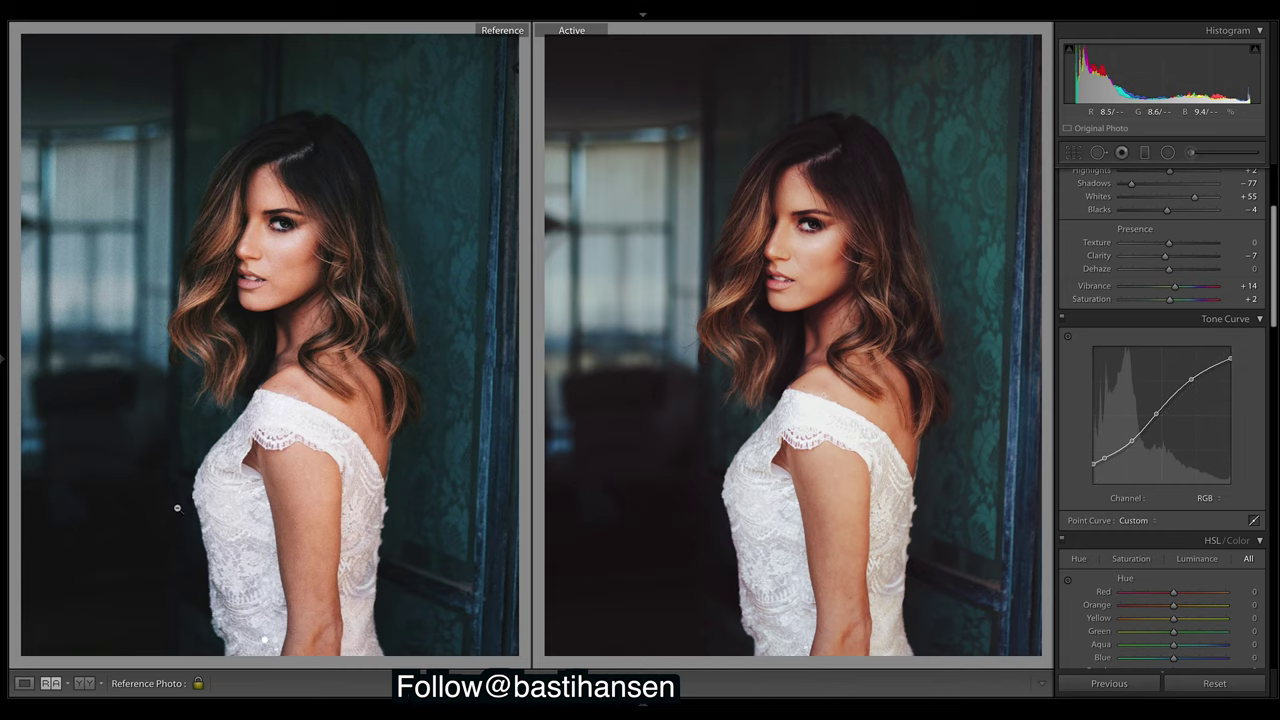
pyautogui.click(1213, 497)
pyautogui.click(1203, 507)
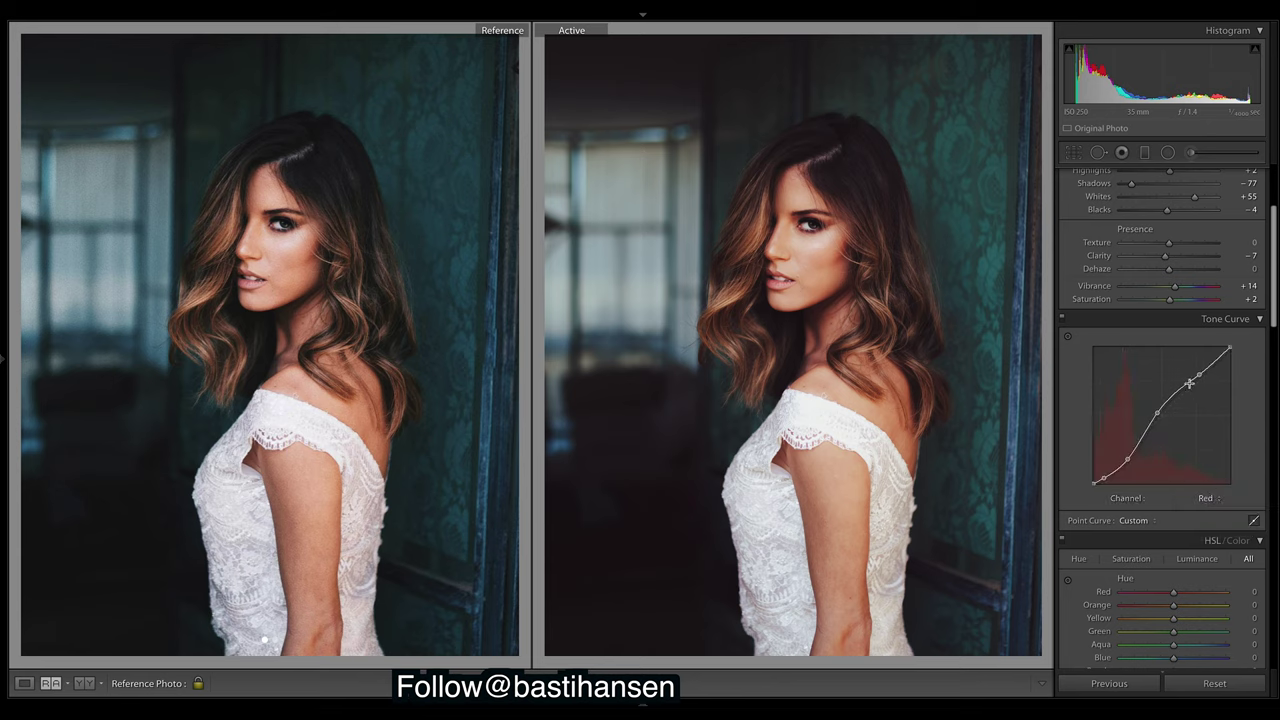
pyautogui.click(1208, 499)
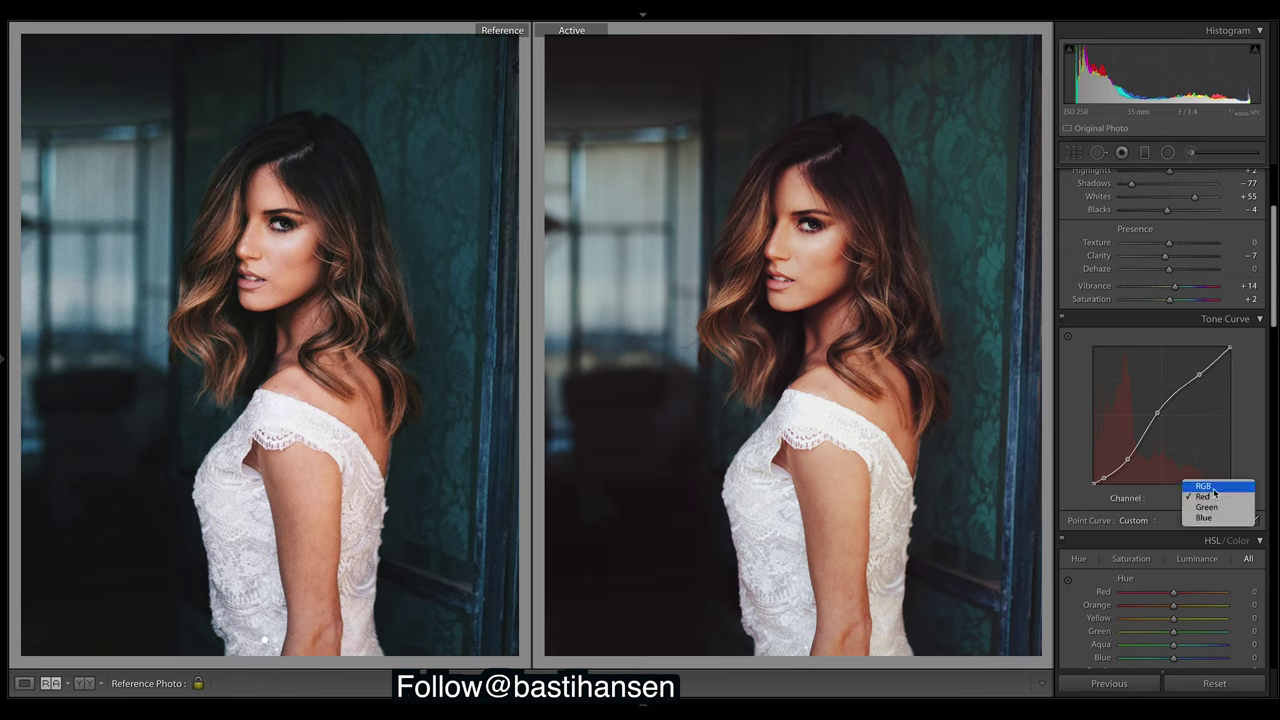
pyautogui.click(1206, 483)
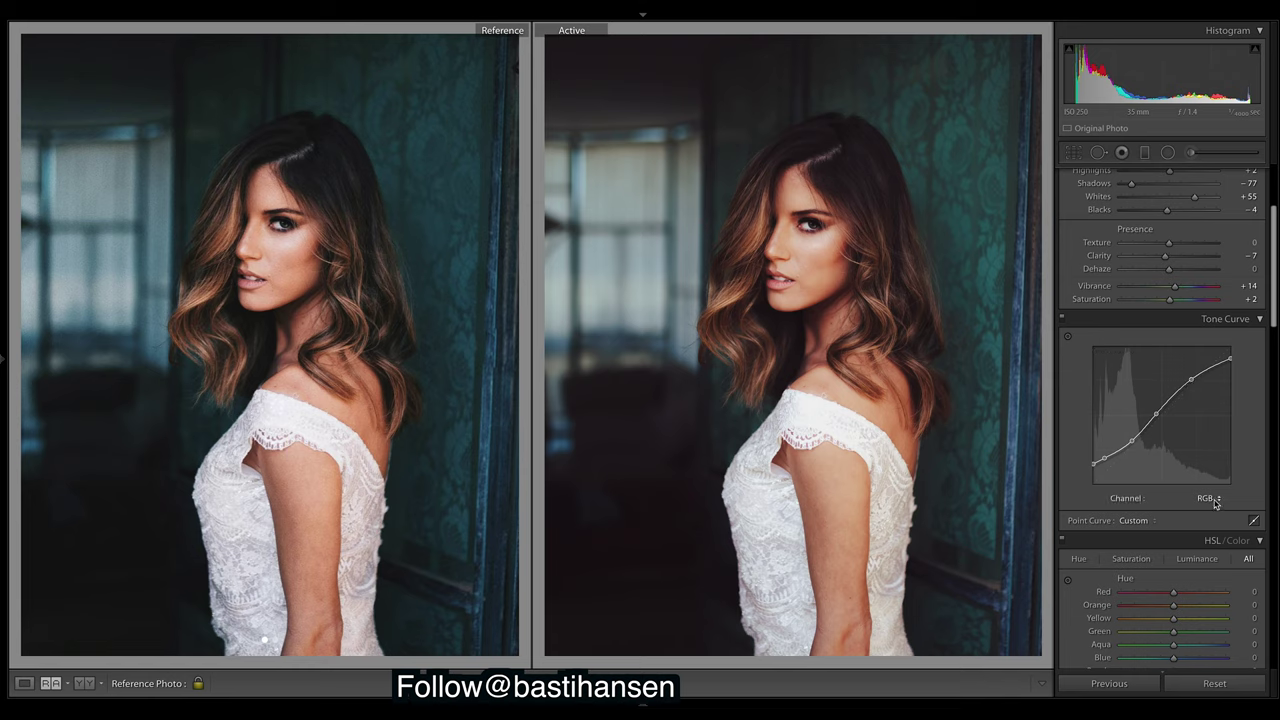
# Flatten the RGB tone curve and inspect the Red channel curve
pyautogui.rightClick(1206, 405)
pyautogui.click(1231, 414)
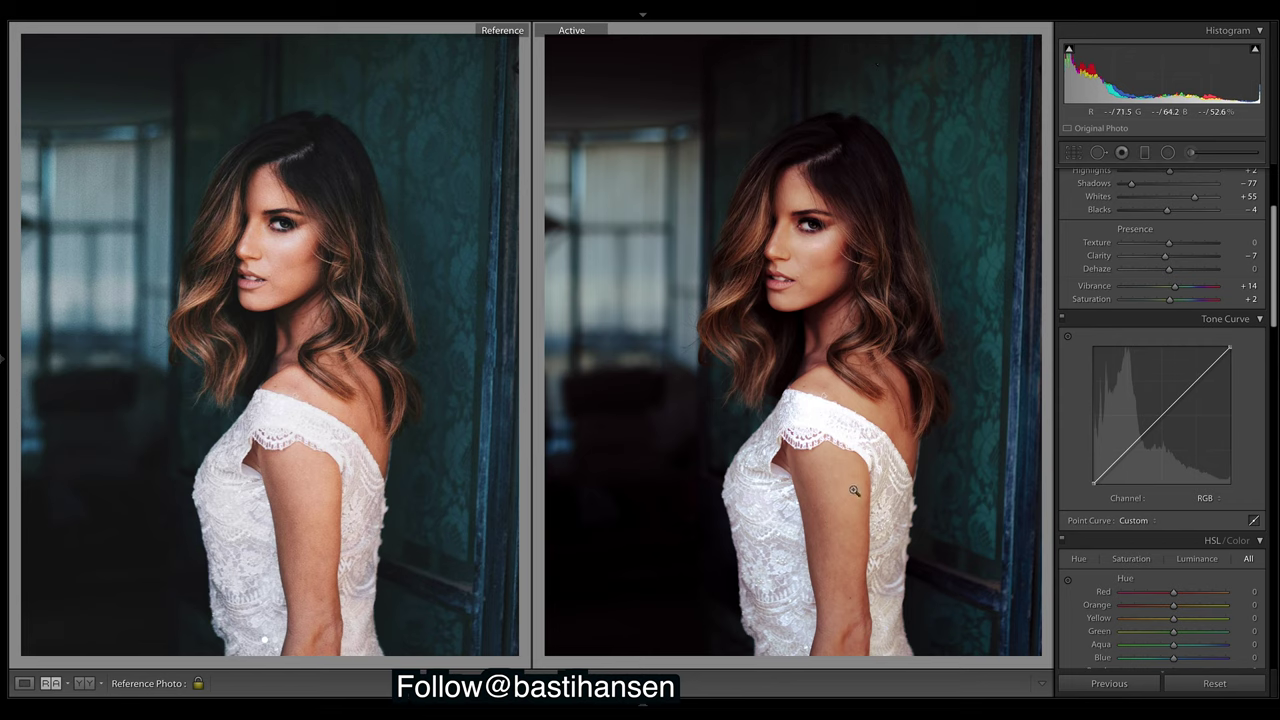
pyautogui.click(1208, 498)
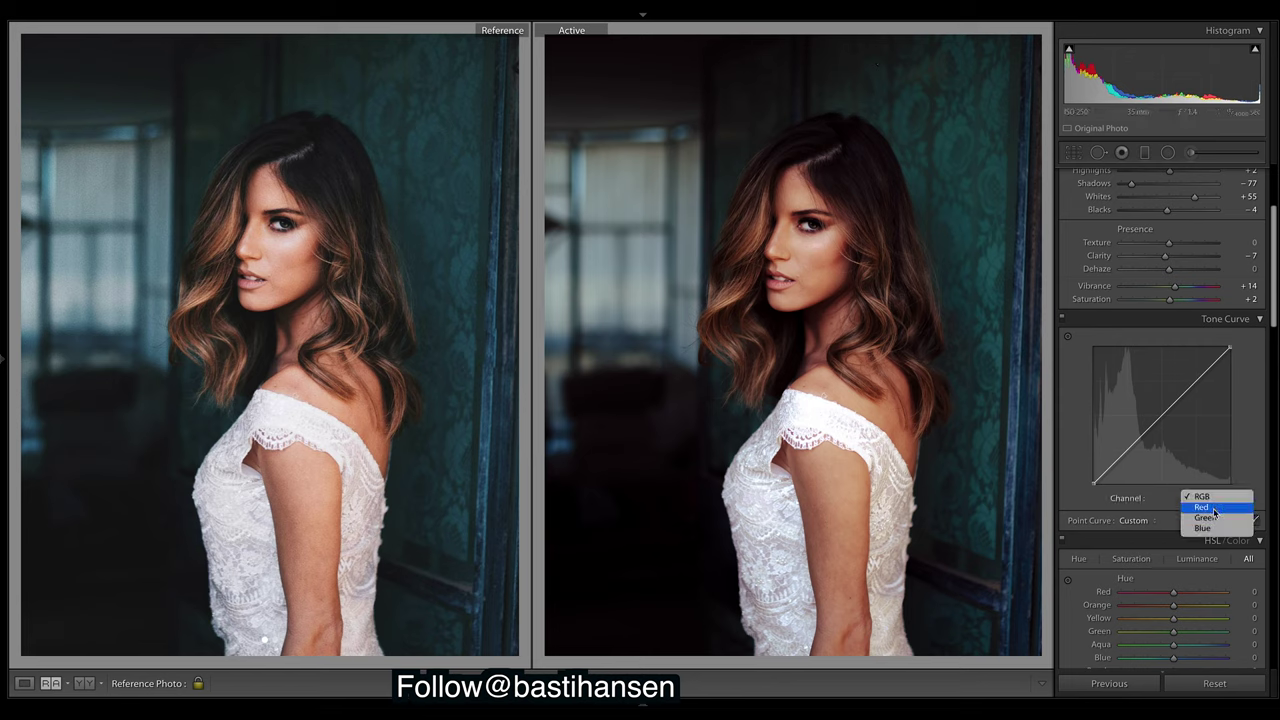
pyautogui.click(1212, 508)
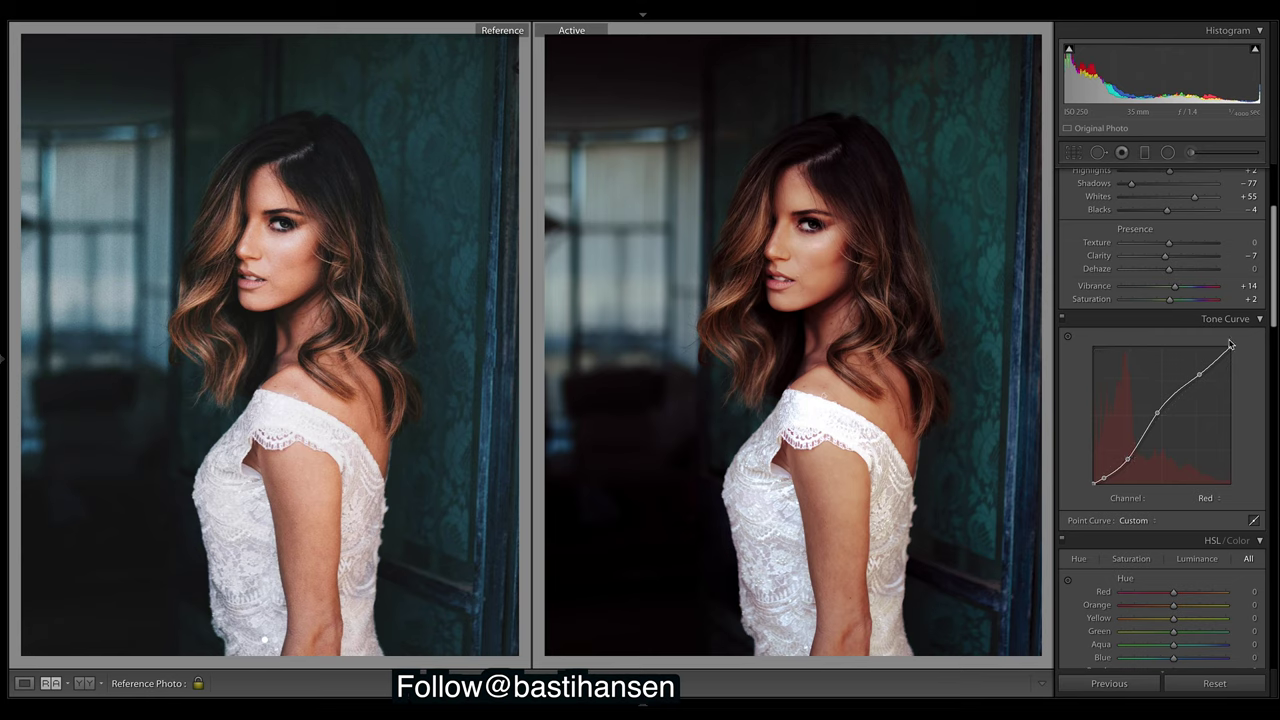
pyautogui.click(1212, 499)
pyautogui.click(1215, 502)
pyautogui.click(1213, 497)
pyautogui.click(1215, 488)
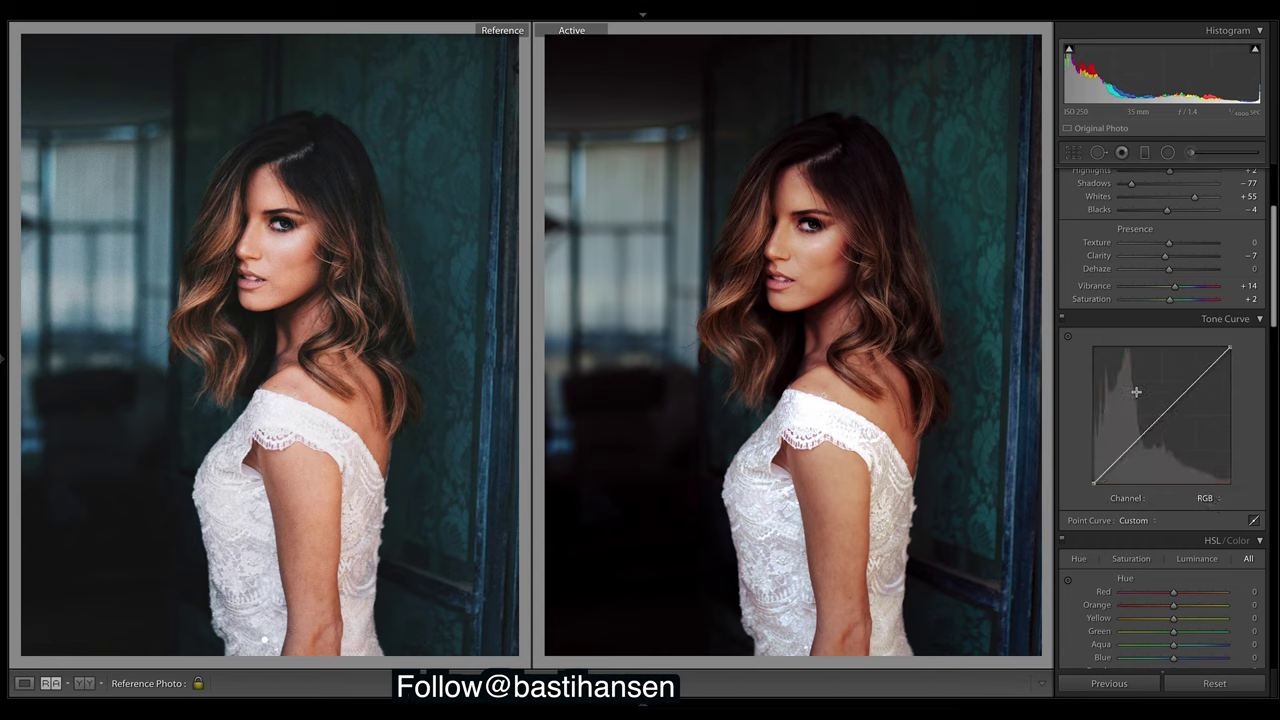
# Toggle the tone curve off and on, review Green and Red channels, then undo the flatten
pyautogui.click(1062, 320)
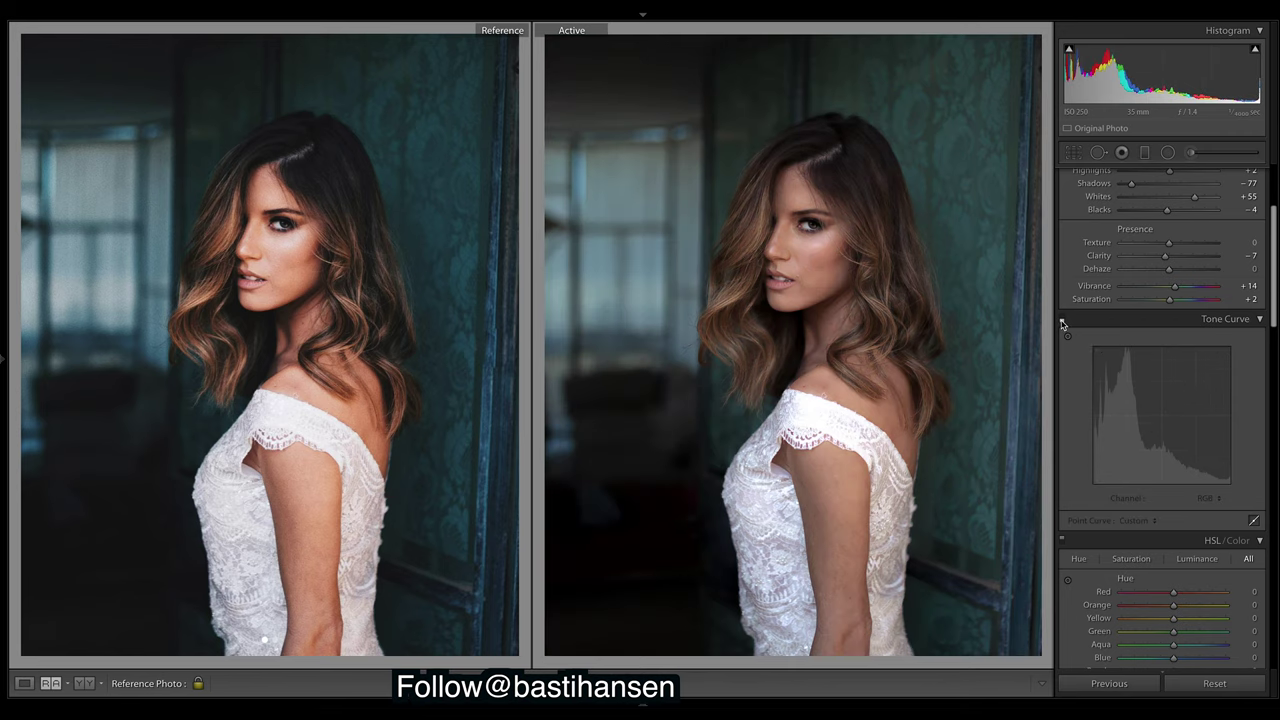
pyautogui.hotkey('ctrl', 'z')
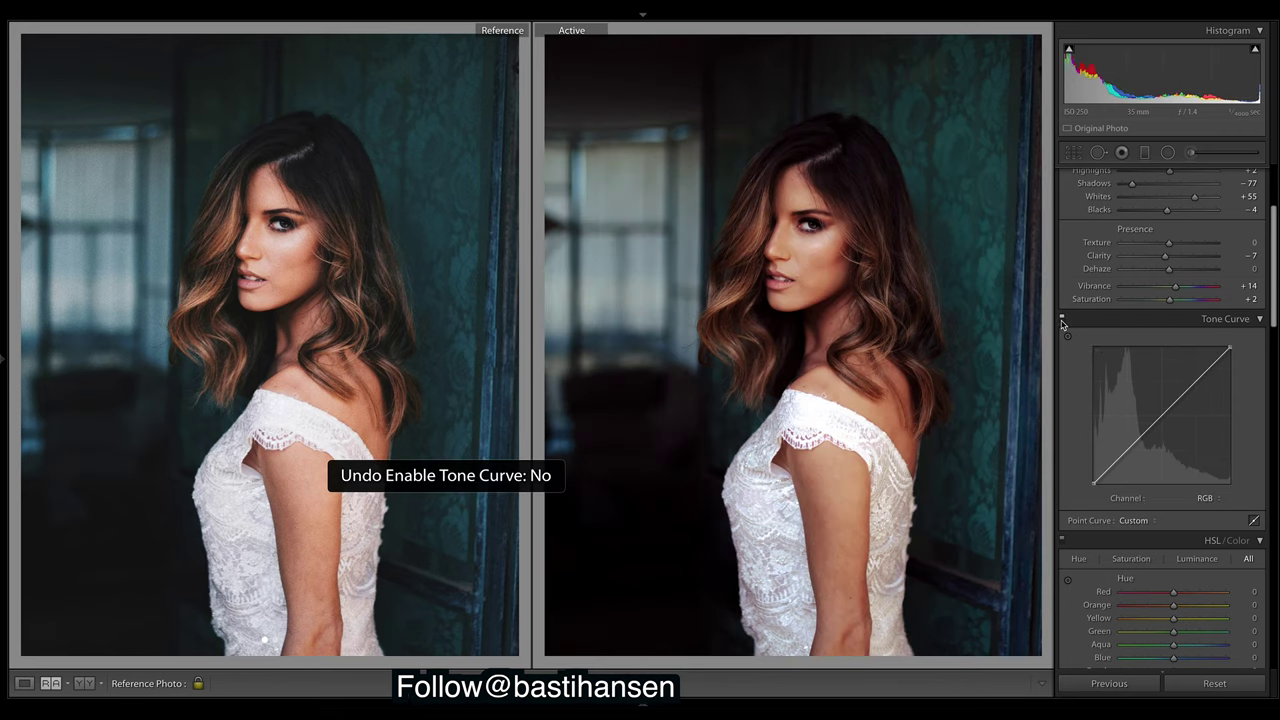
pyautogui.click(1218, 502)
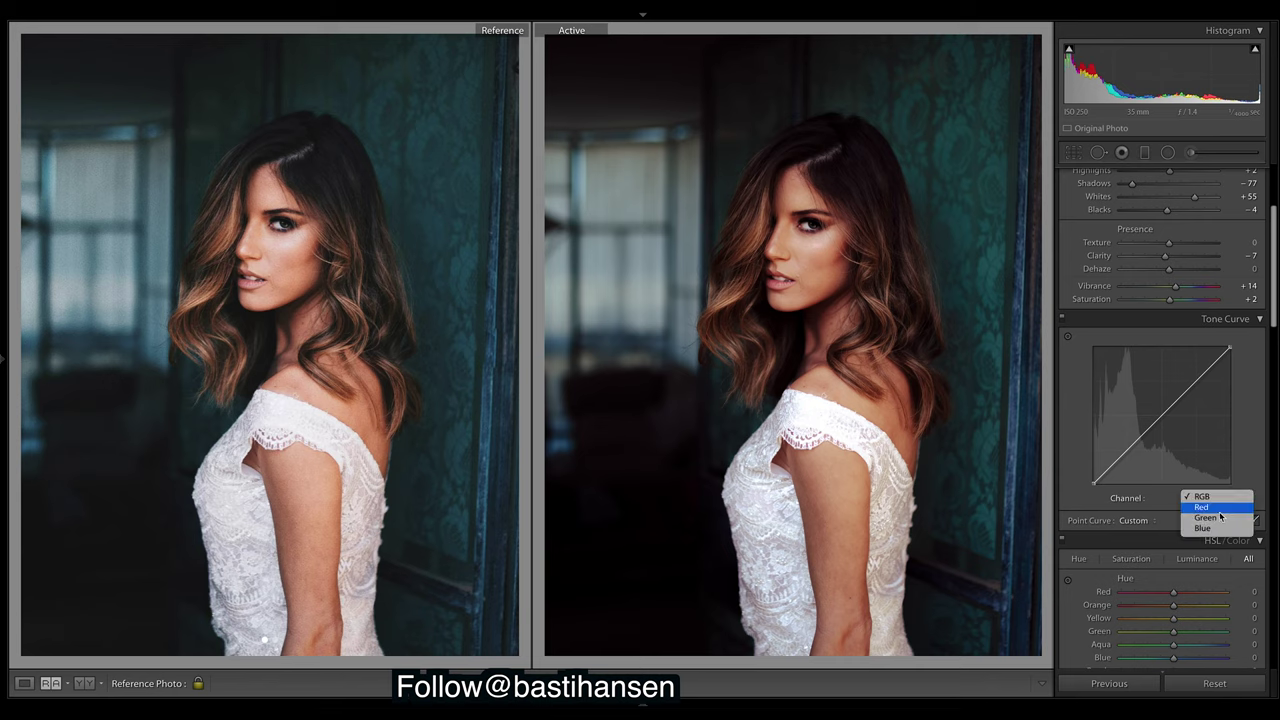
pyautogui.click(1222, 518)
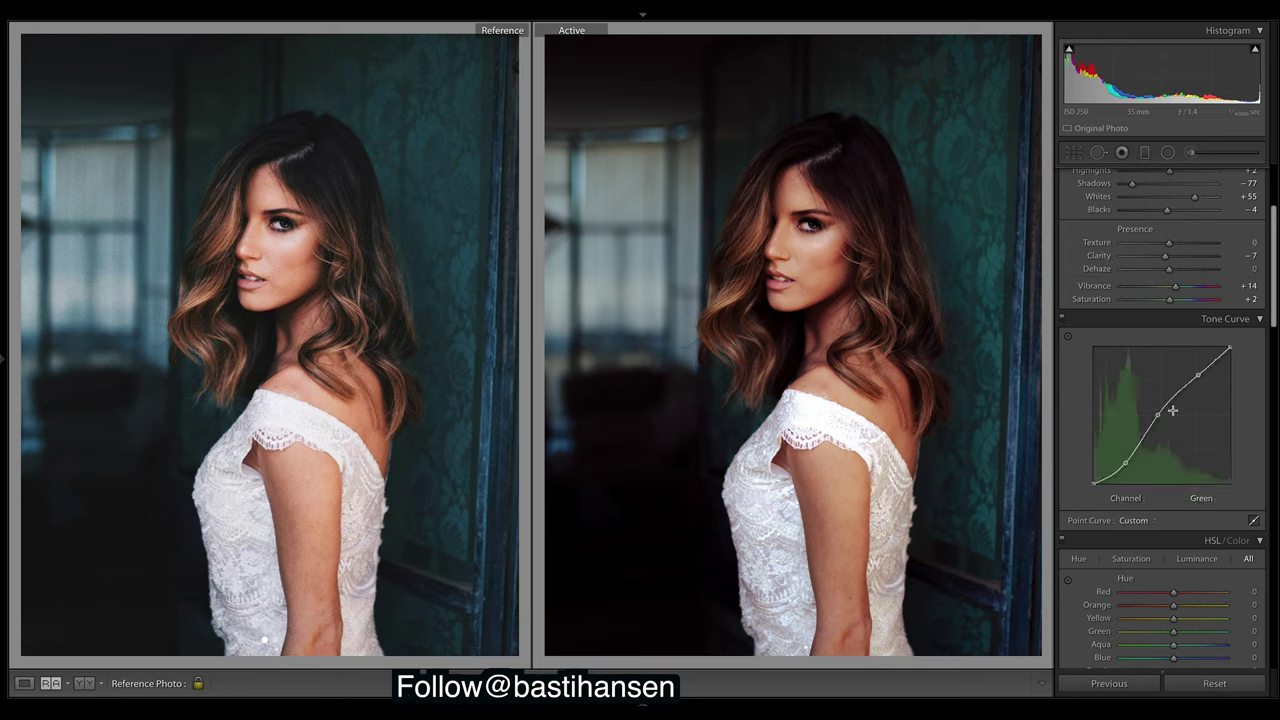
pyautogui.click(1220, 502)
pyautogui.click(1220, 486)
pyautogui.click(1218, 502)
pyautogui.click(1216, 485)
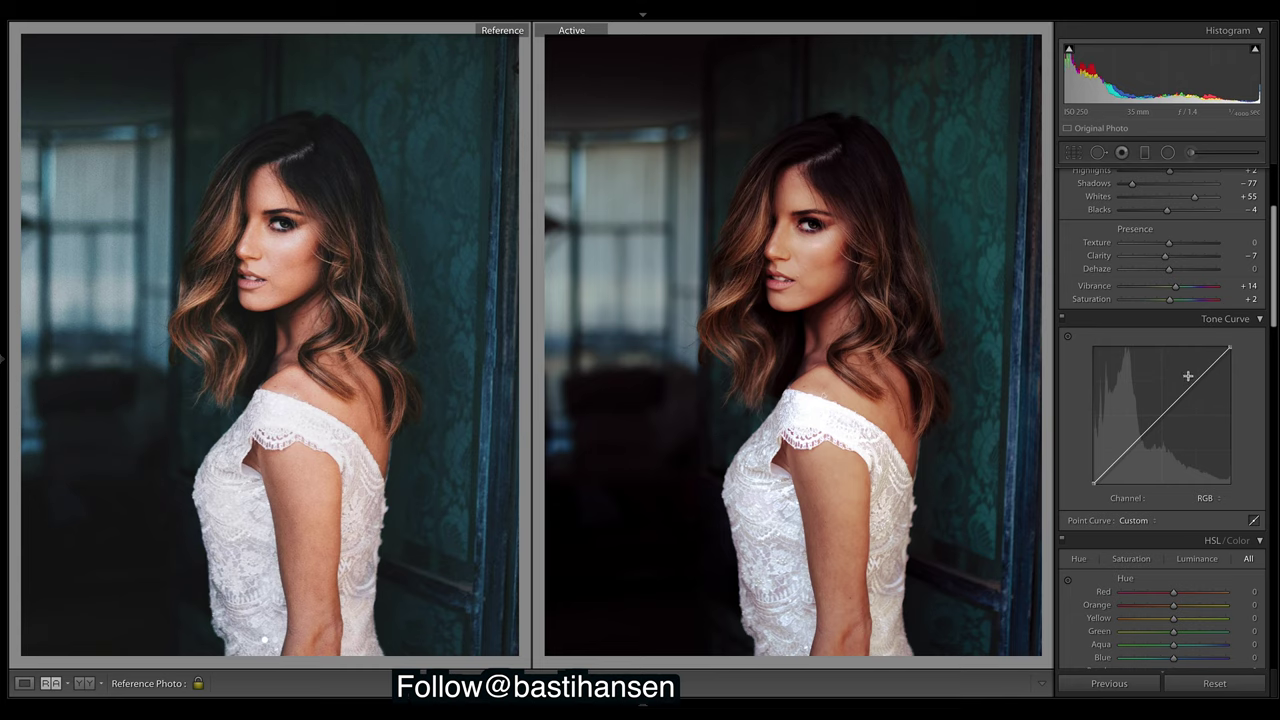
pyautogui.hotkey('ctrl', 'z')
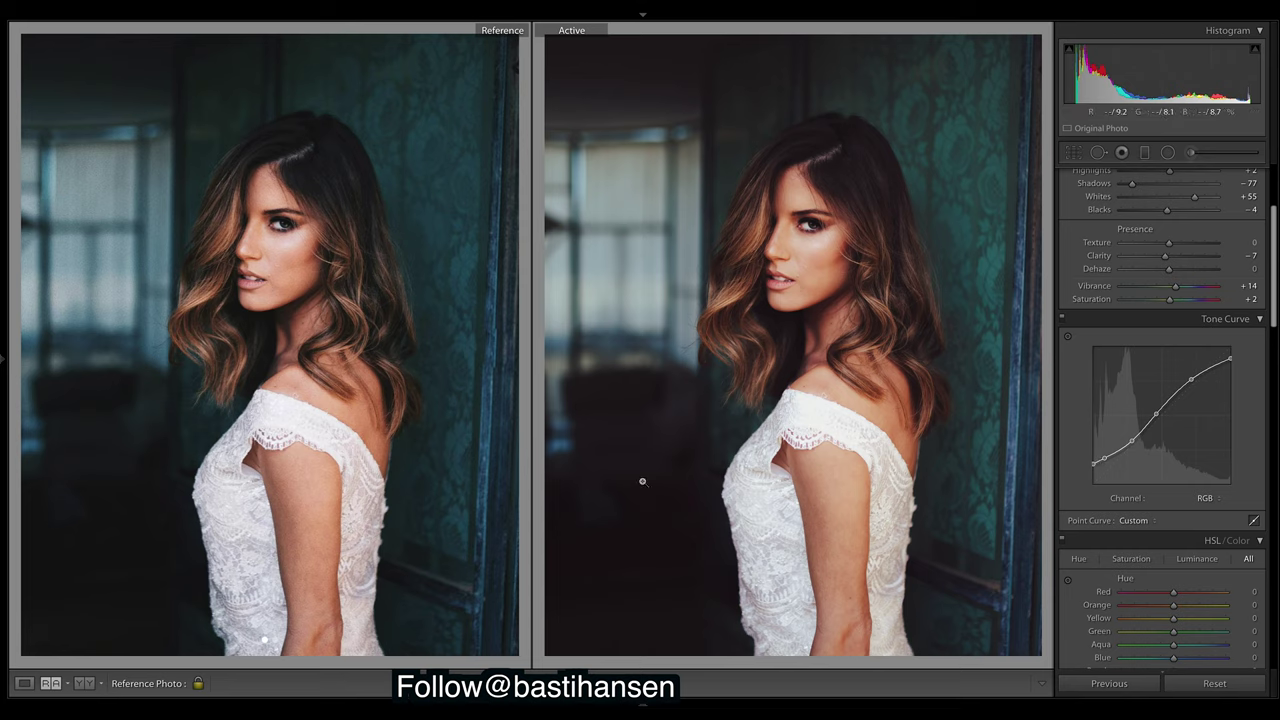
# Try deleting the low RGB curve points and endpoint, then undo to restore them
pyautogui.rightClick(1103, 458)
pyautogui.click(1112, 463)
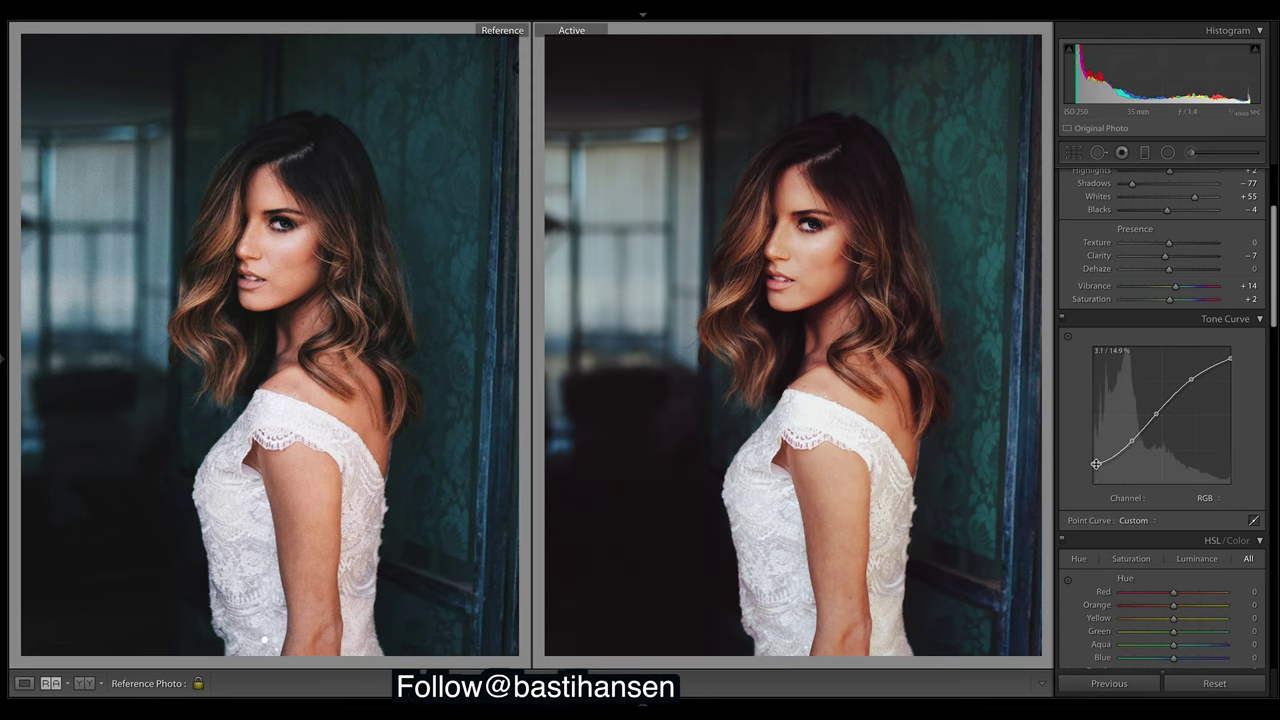
pyautogui.rightClick(1095, 464)
pyautogui.click(1110, 472)
pyautogui.rightClick(1095, 464)
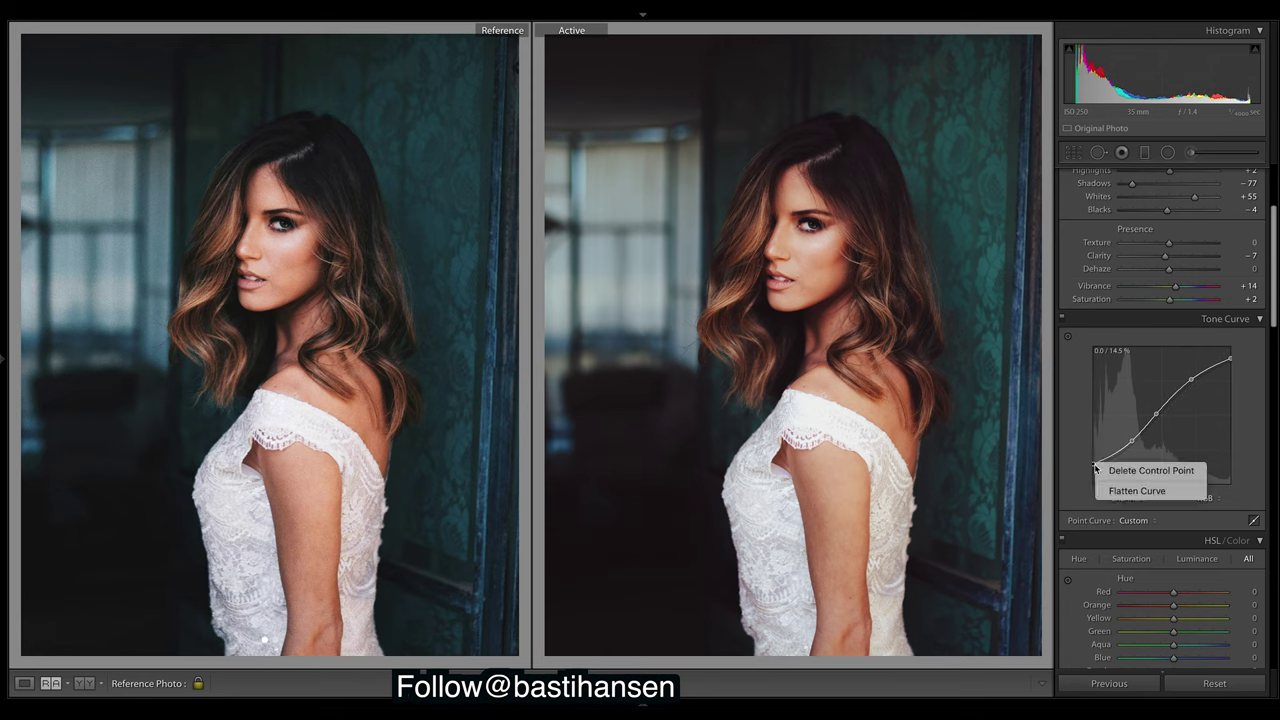
pyautogui.click(1112, 471)
pyautogui.doubleClick(1132, 442)
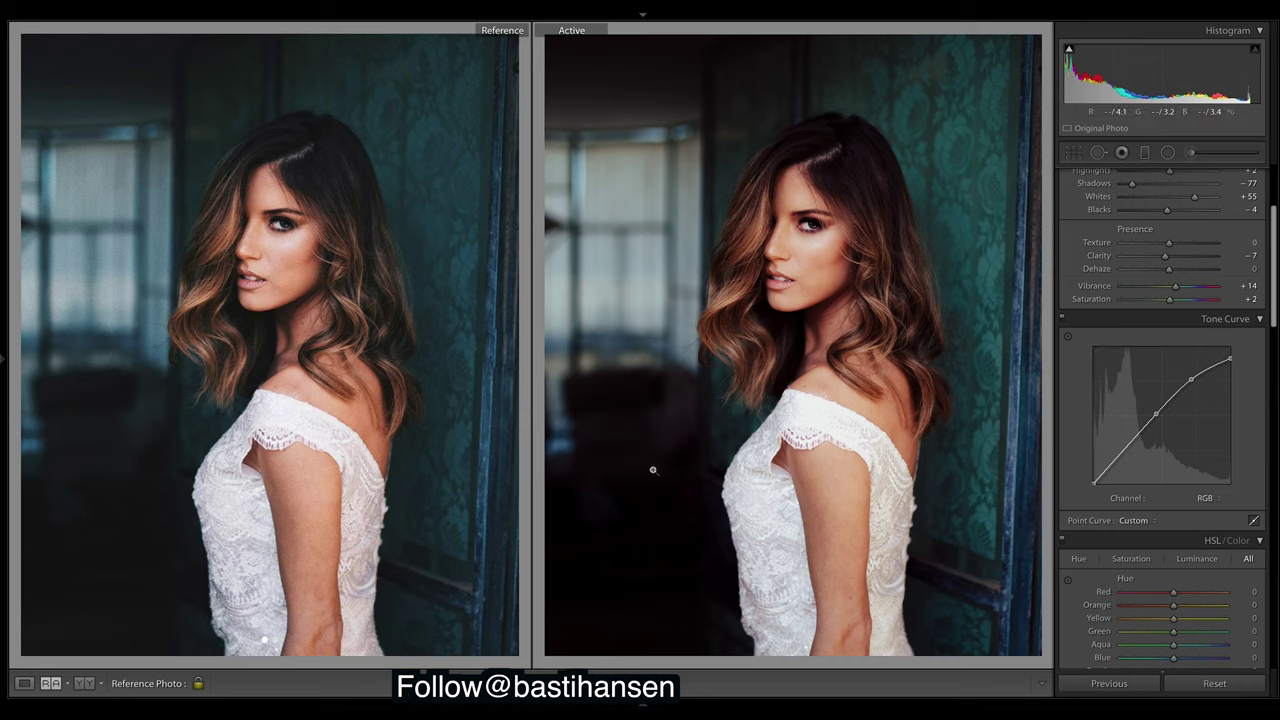
pyautogui.hotkey('ctrl', 'z')
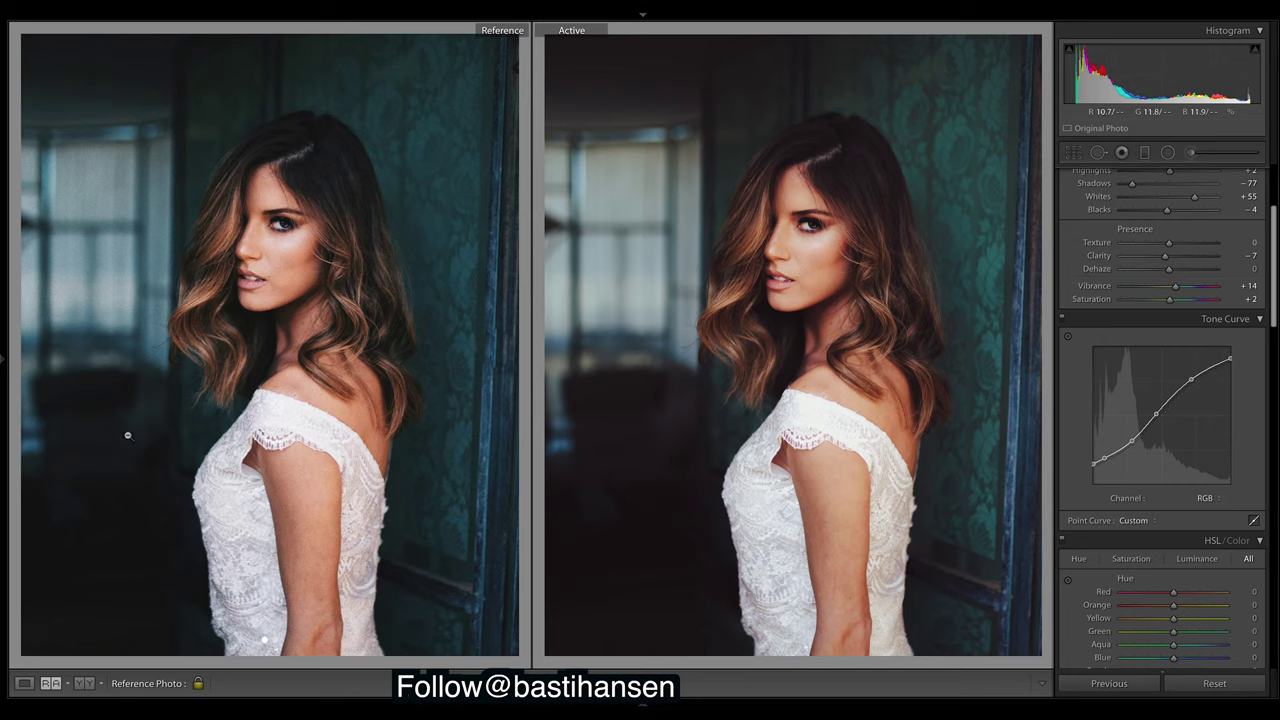
# Test removing a shadow point and raising the black endpoint, then undo it
pyautogui.rightClick(1105, 463)
pyautogui.click(1130, 463)
pyautogui.moveTo(1093, 463); pyautogui.dragTo(1086, 457)
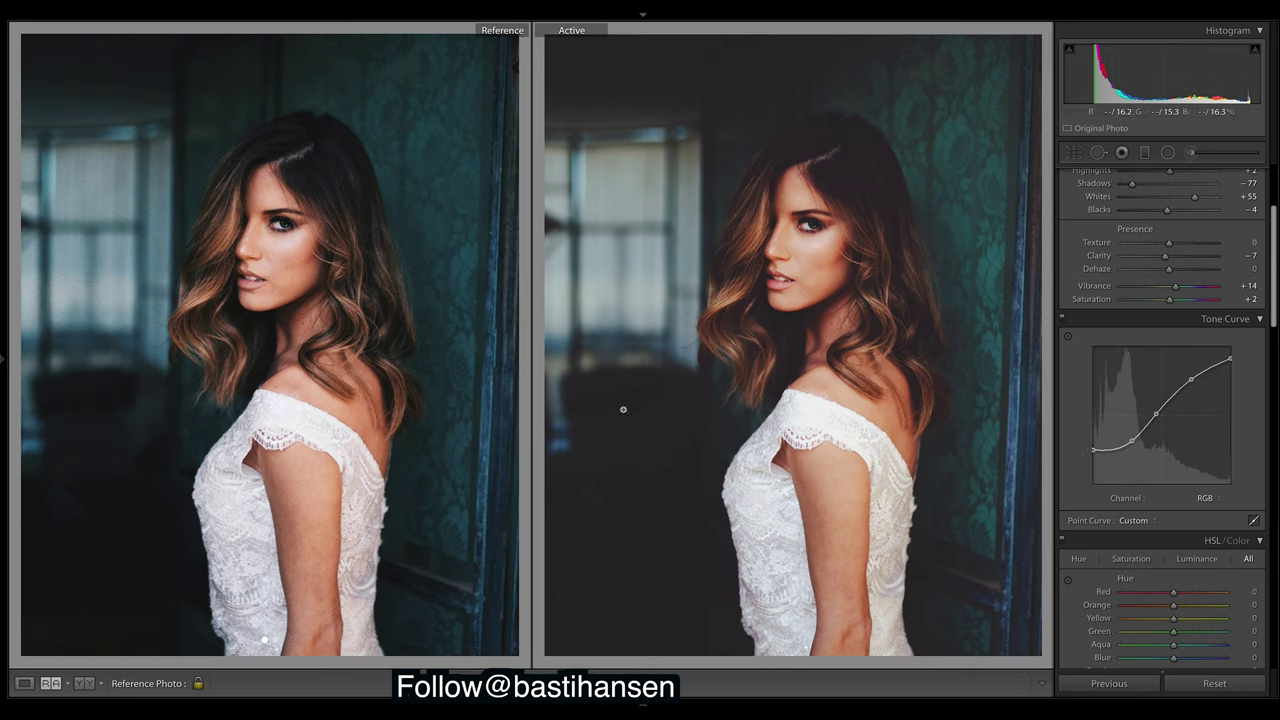
pyautogui.hotkey('ctrl', 'z')
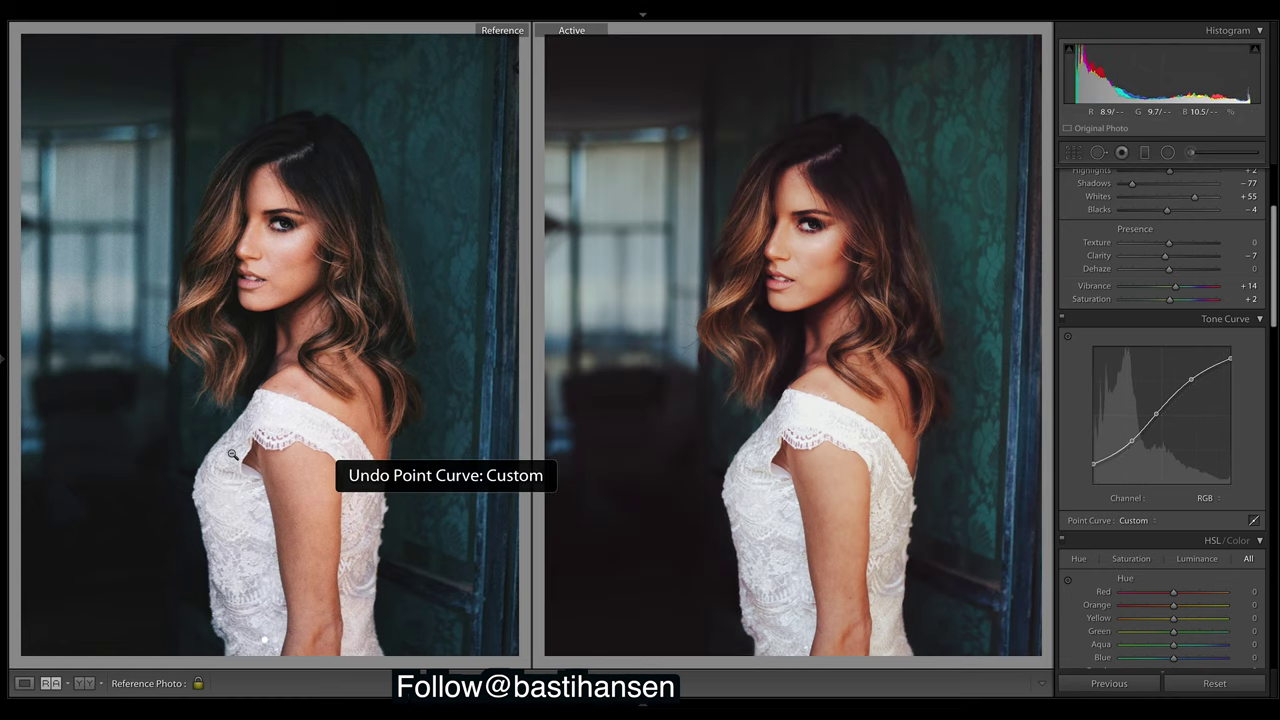
# Undo and redo the Aqua saturation reduction to keep it, and reveal the Filmstrip
pyautogui.hotkey('ctrl', 'z')
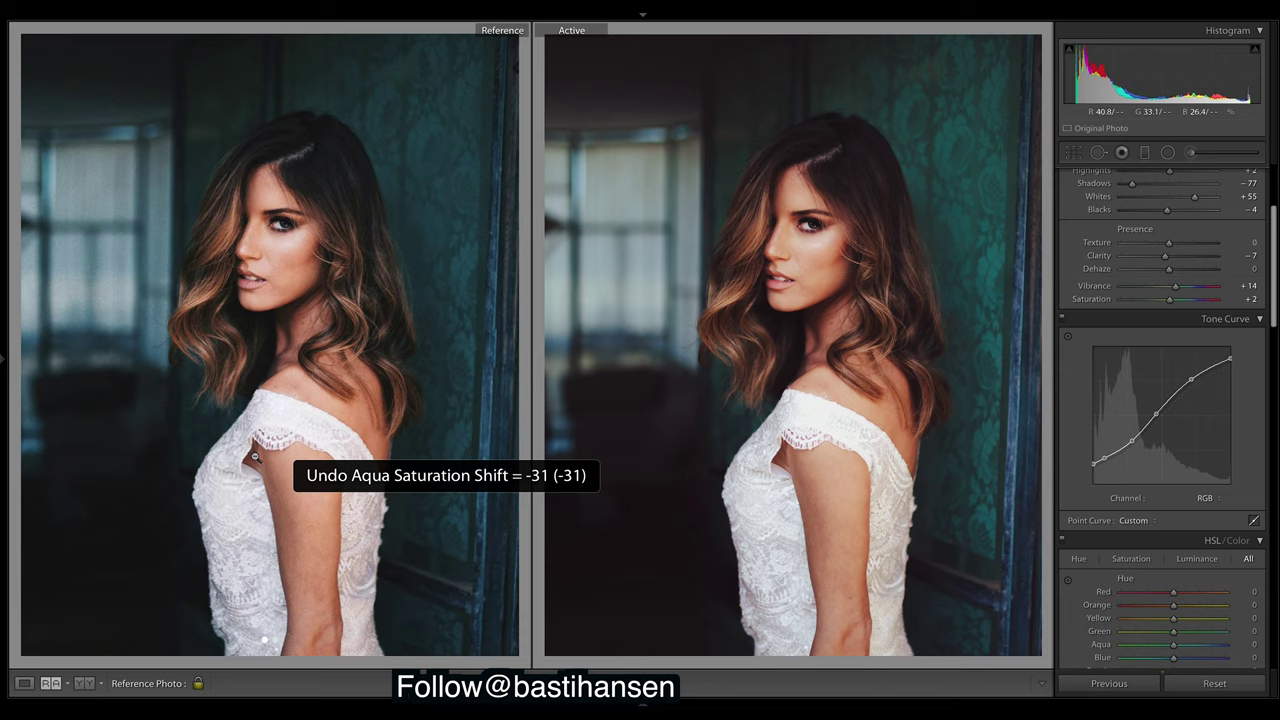
pyautogui.hotkey('ctrl', 'shift', 'z')
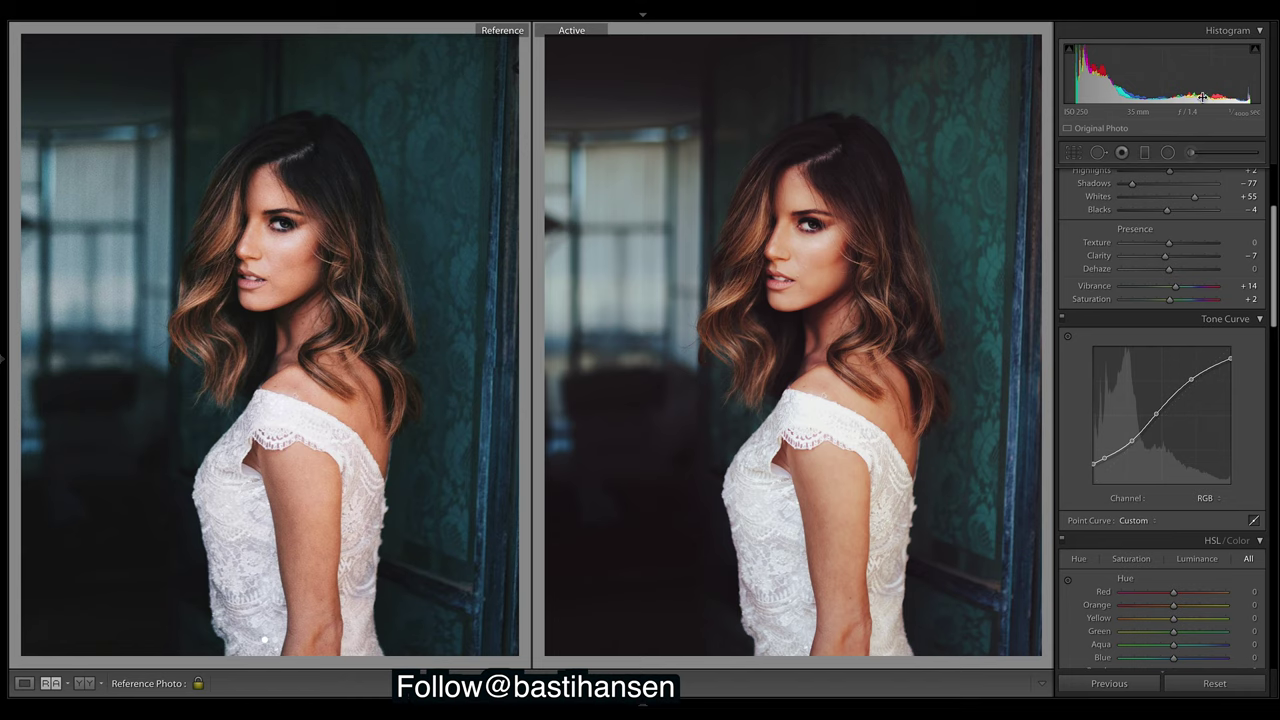
pyautogui.click(643, 707)
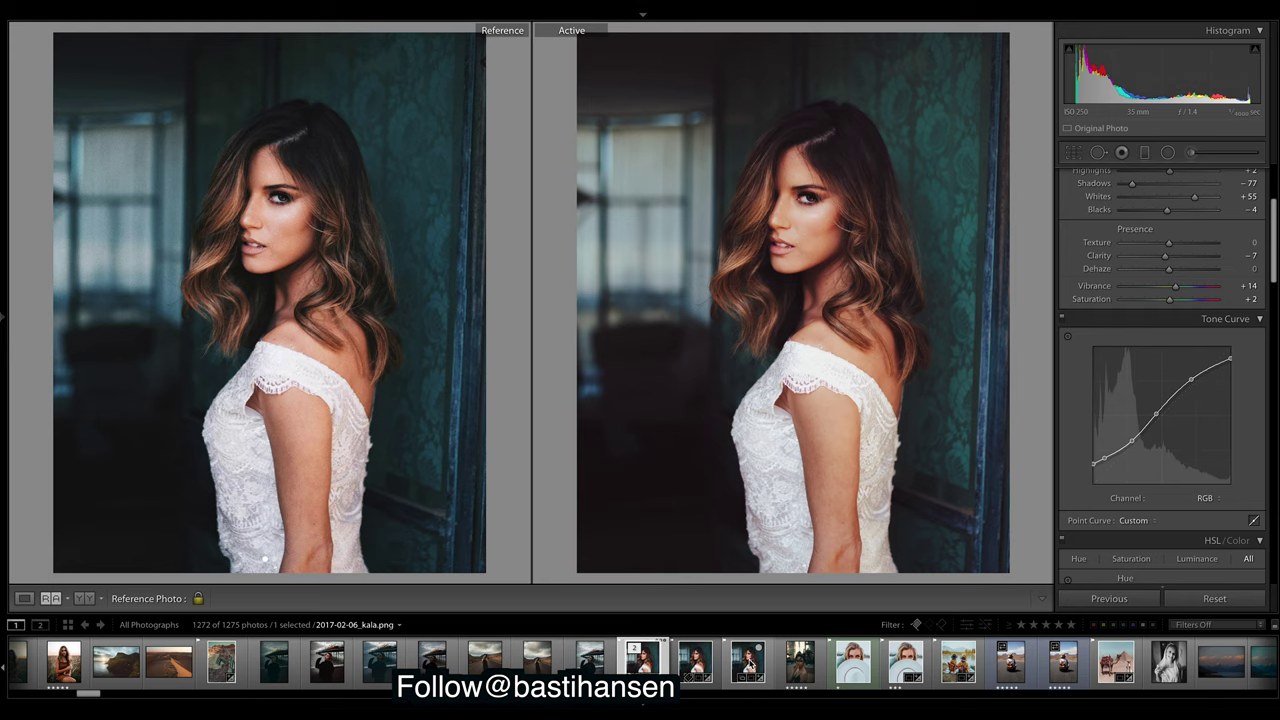
# Compare kala.png with Copy 1, then test a flattened curve on Copy 1 and undo it
pyautogui.click(748, 662)
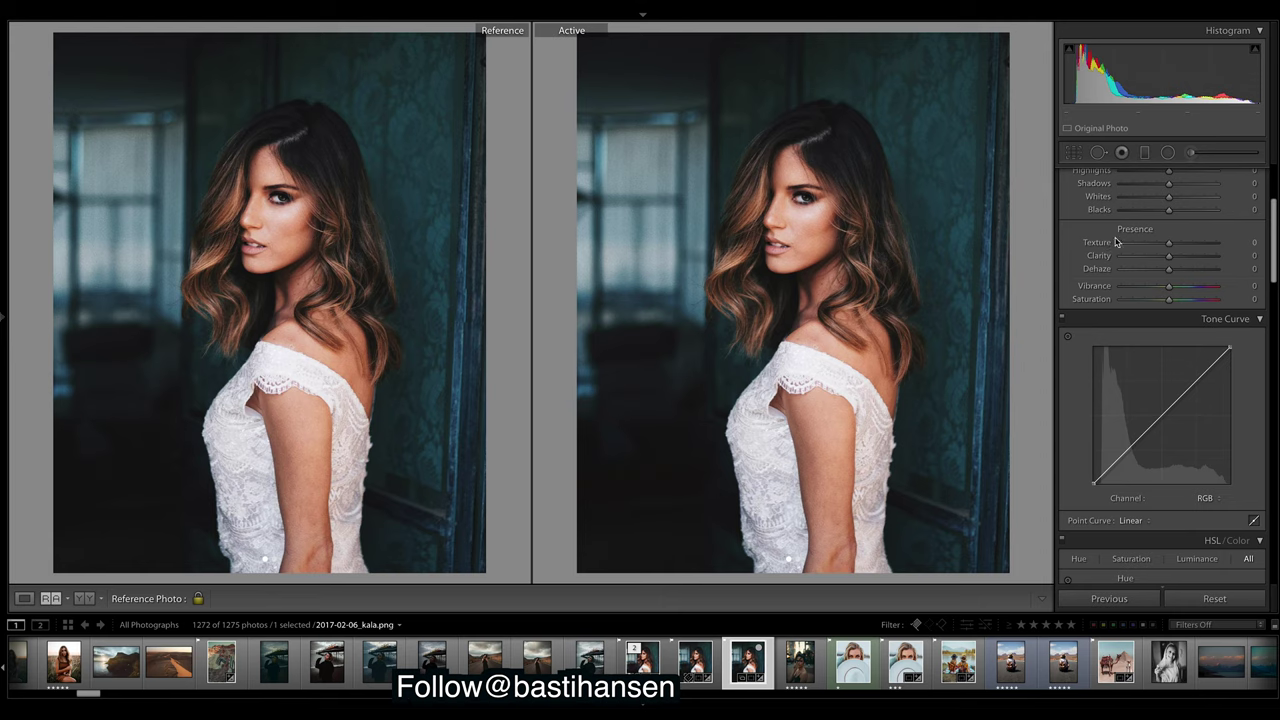
pyautogui.click(641, 662)
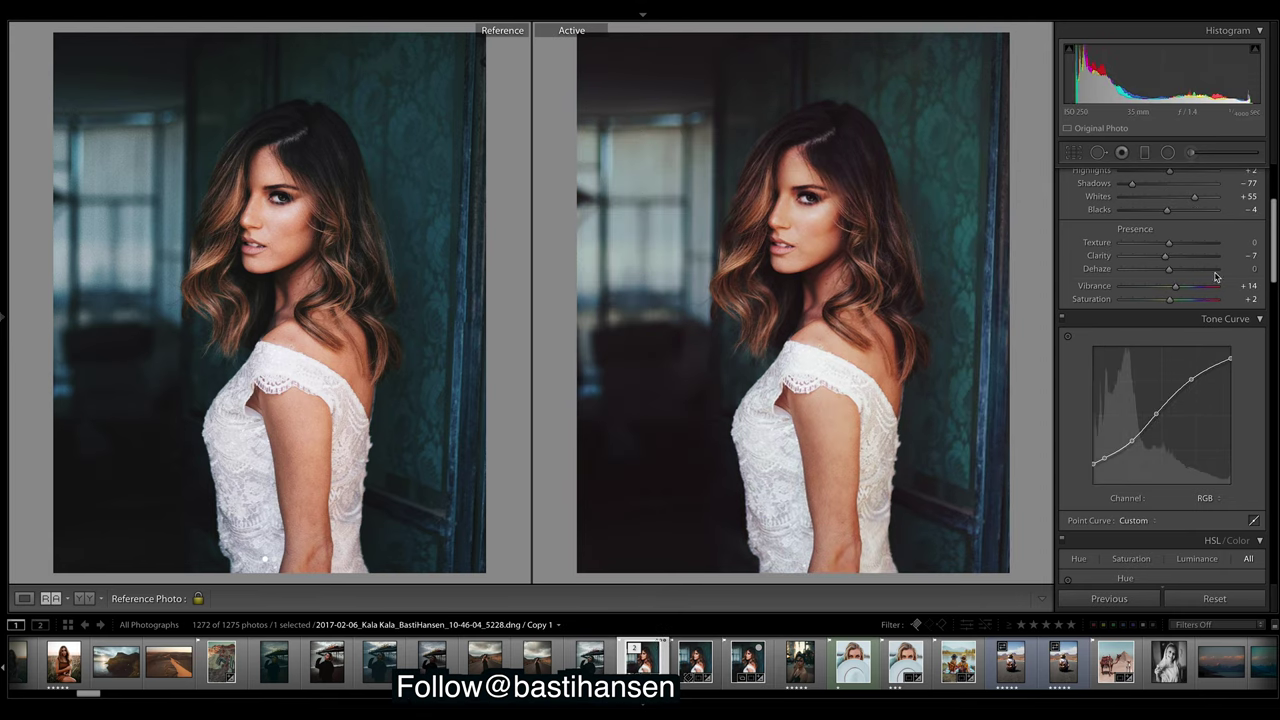
pyautogui.doubleClick(1147, 444)
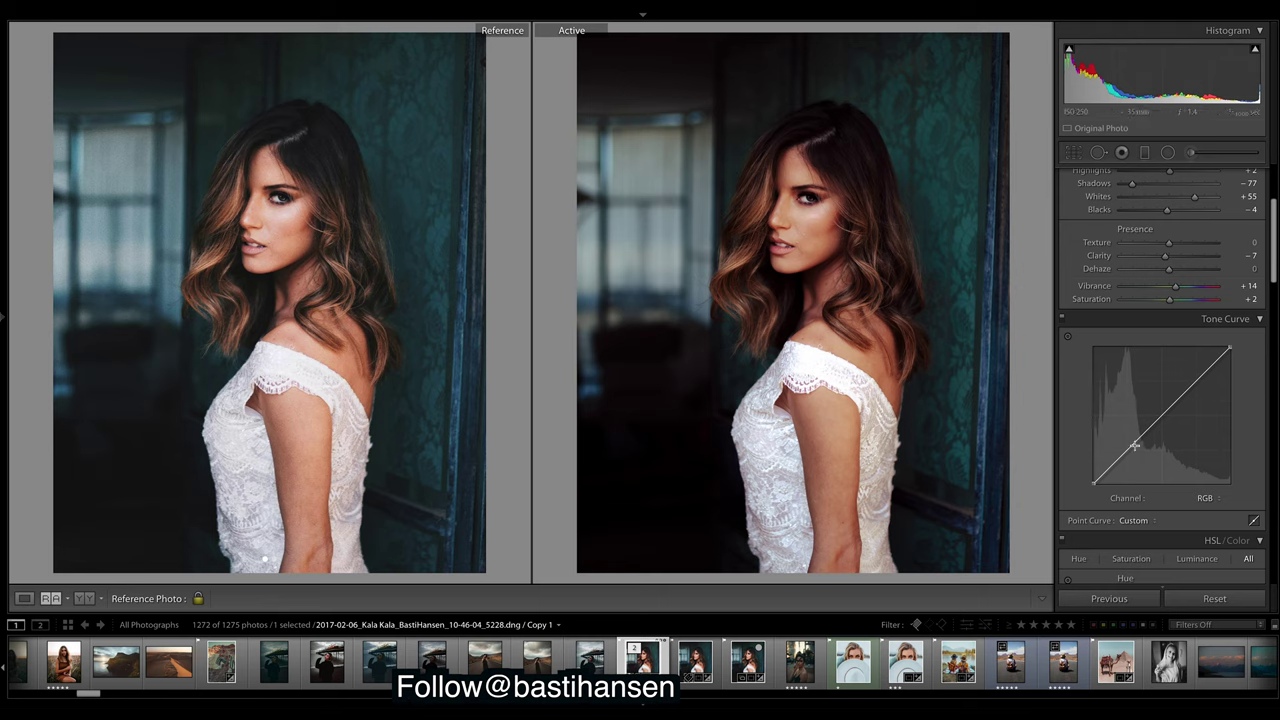
pyautogui.hotkey('ctrl', 'z')
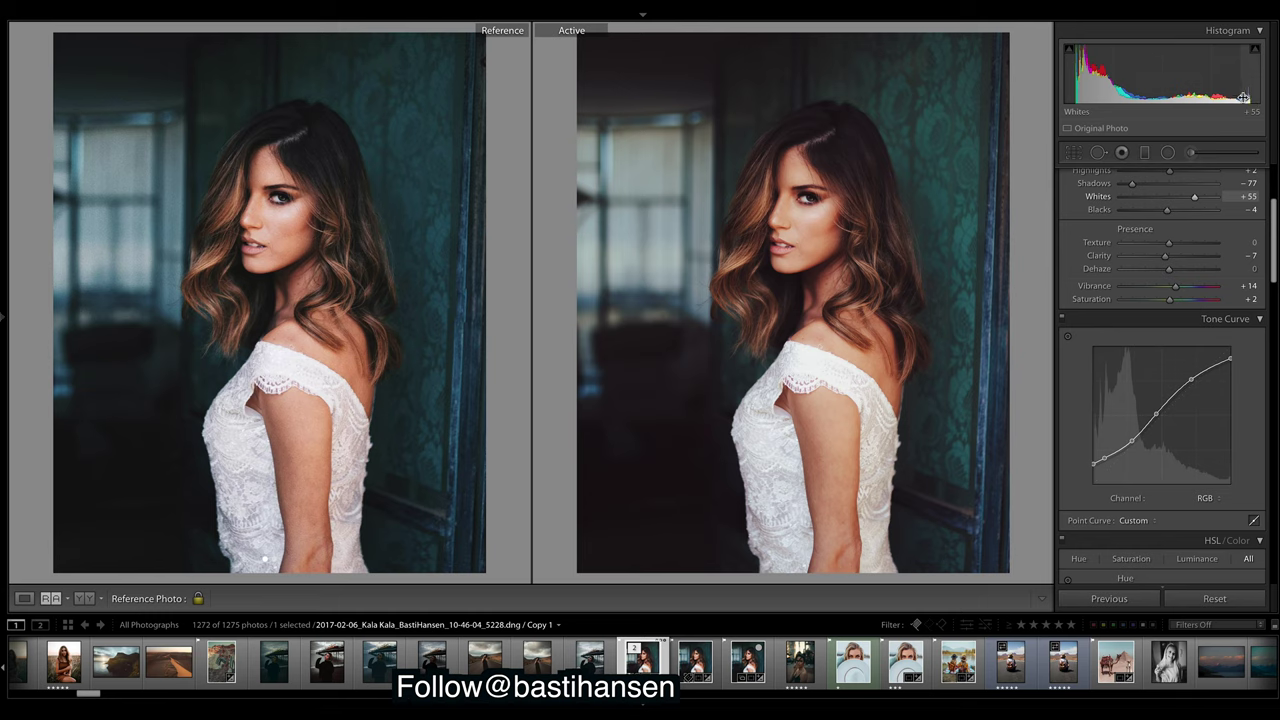
# Try raising the curve's white point, undo the curve changes, and select 2017-02-06_kala.png
pyautogui.moveTo(1230, 359); pyautogui.dragTo(1230, 347)
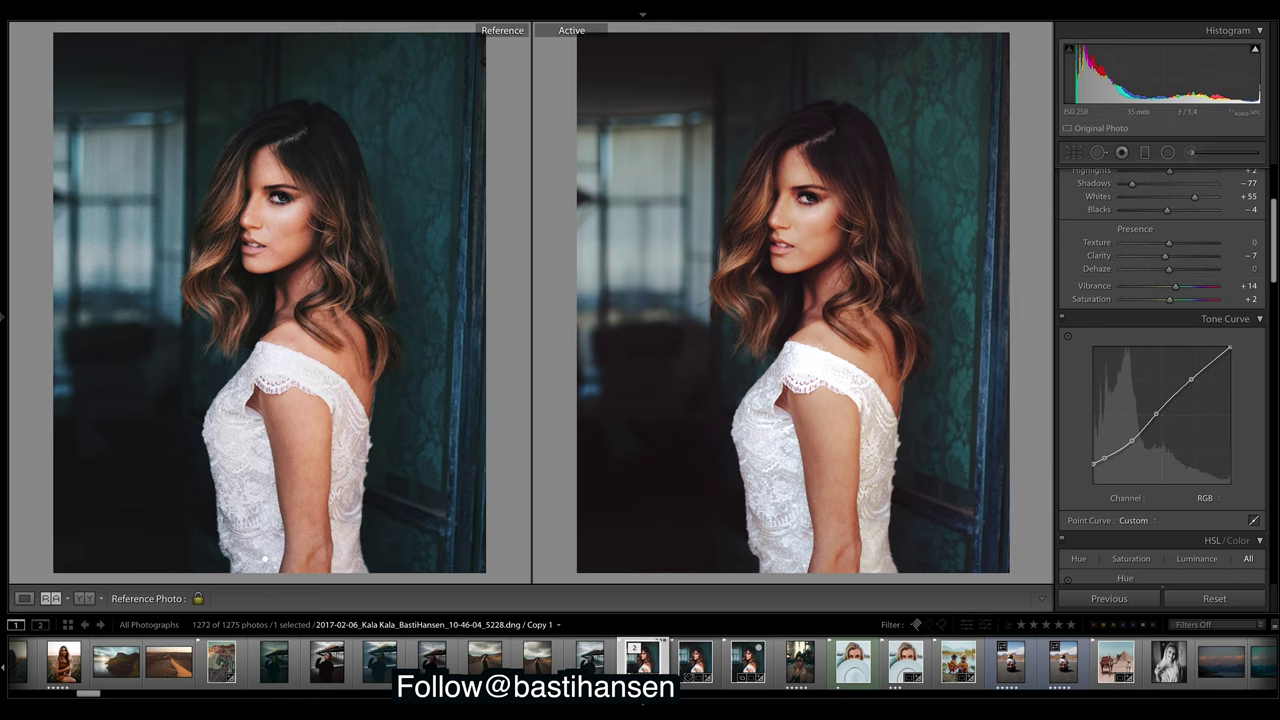
pyautogui.hotkey('ctrl', 'z')
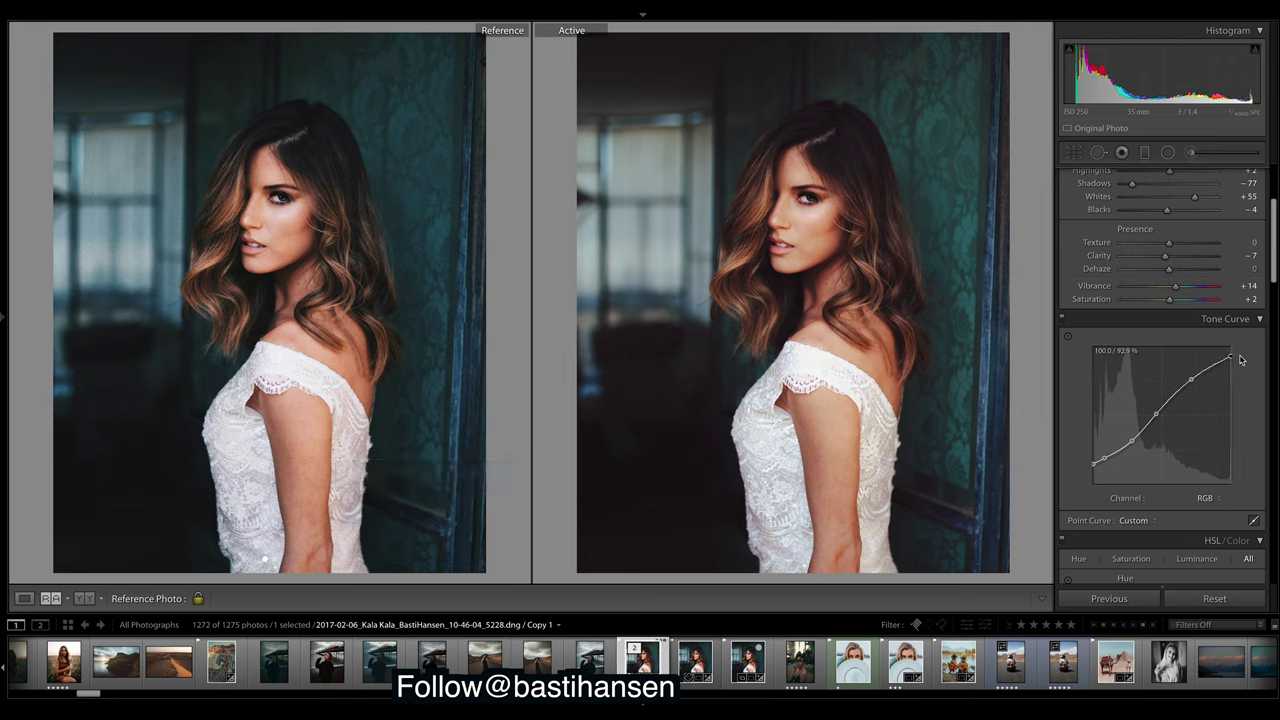
pyautogui.hotkey('ctrl', 'z')
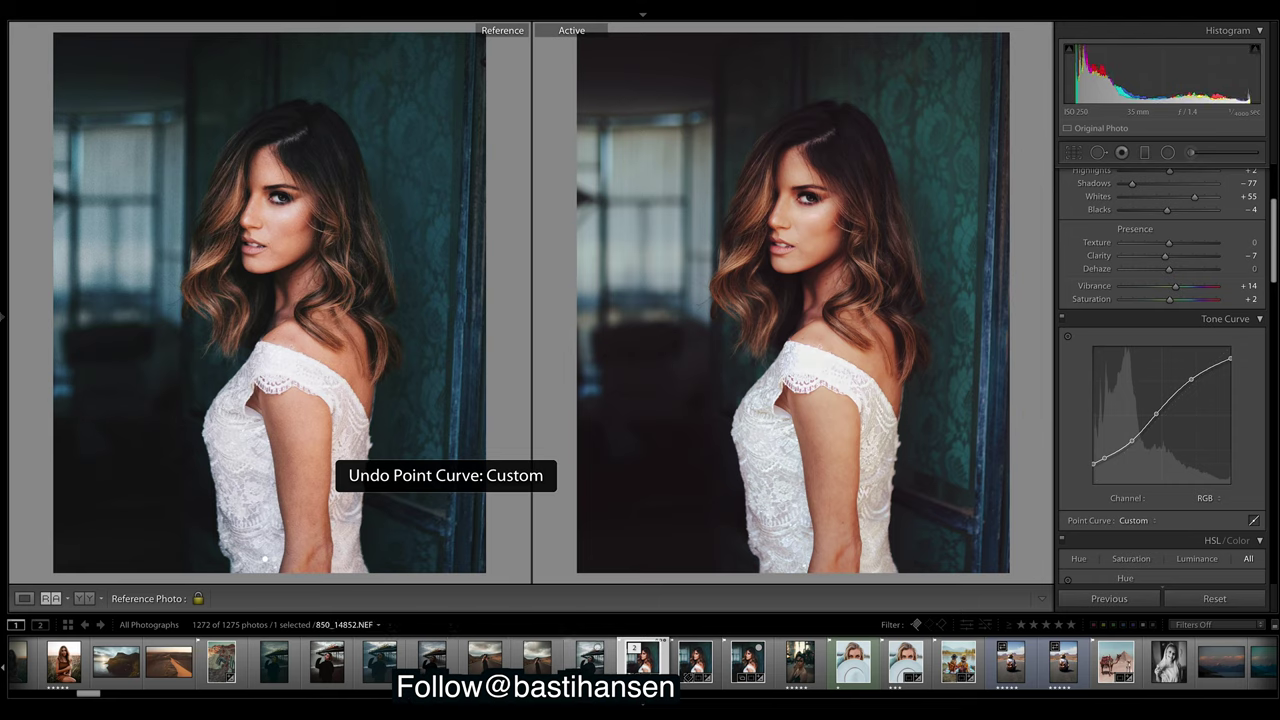
pyautogui.click(770, 652)
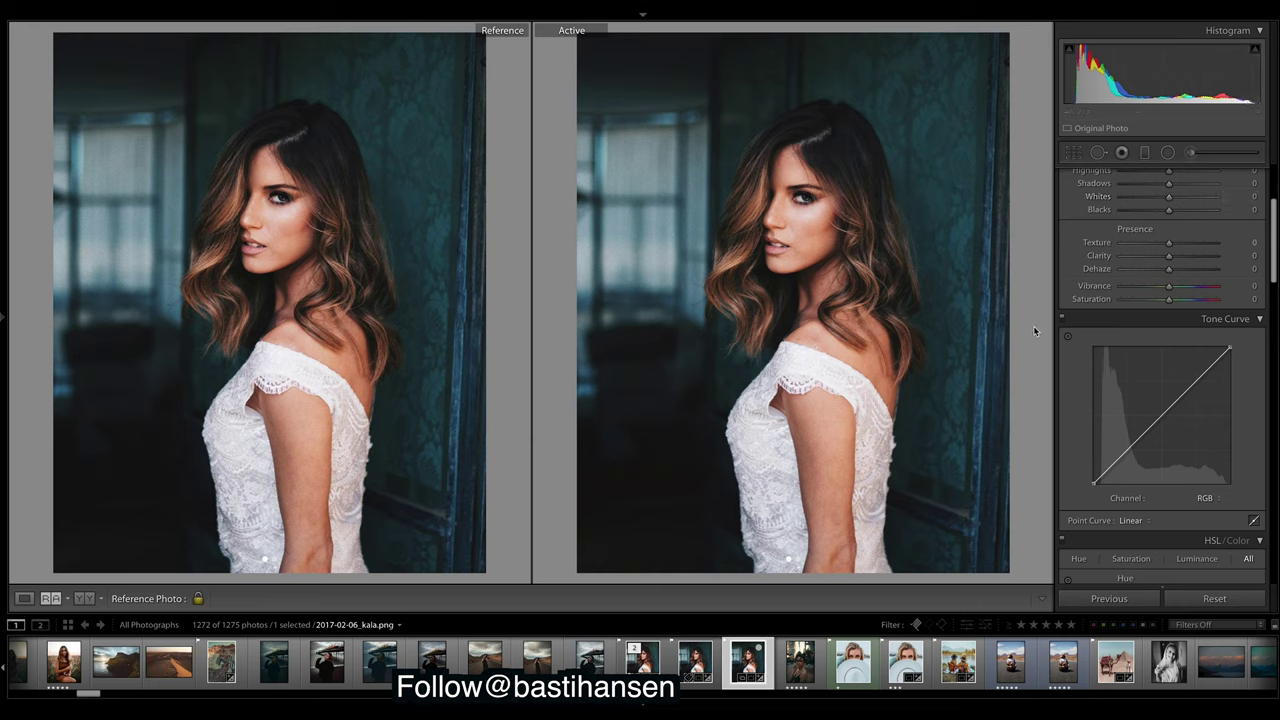
# Switch back and forth between the unedited kala.png and the edited Copy 1 to compare
pyautogui.hotkey('ctrl', 'z')
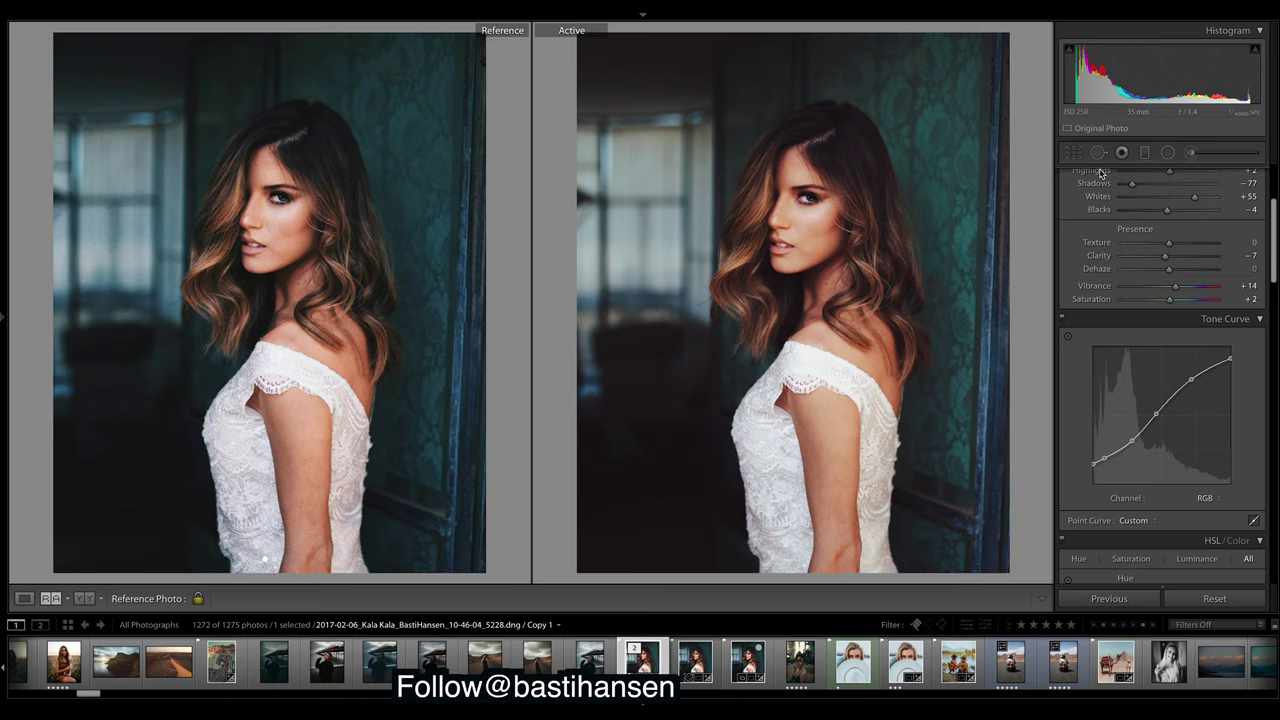
pyautogui.click(745, 662)
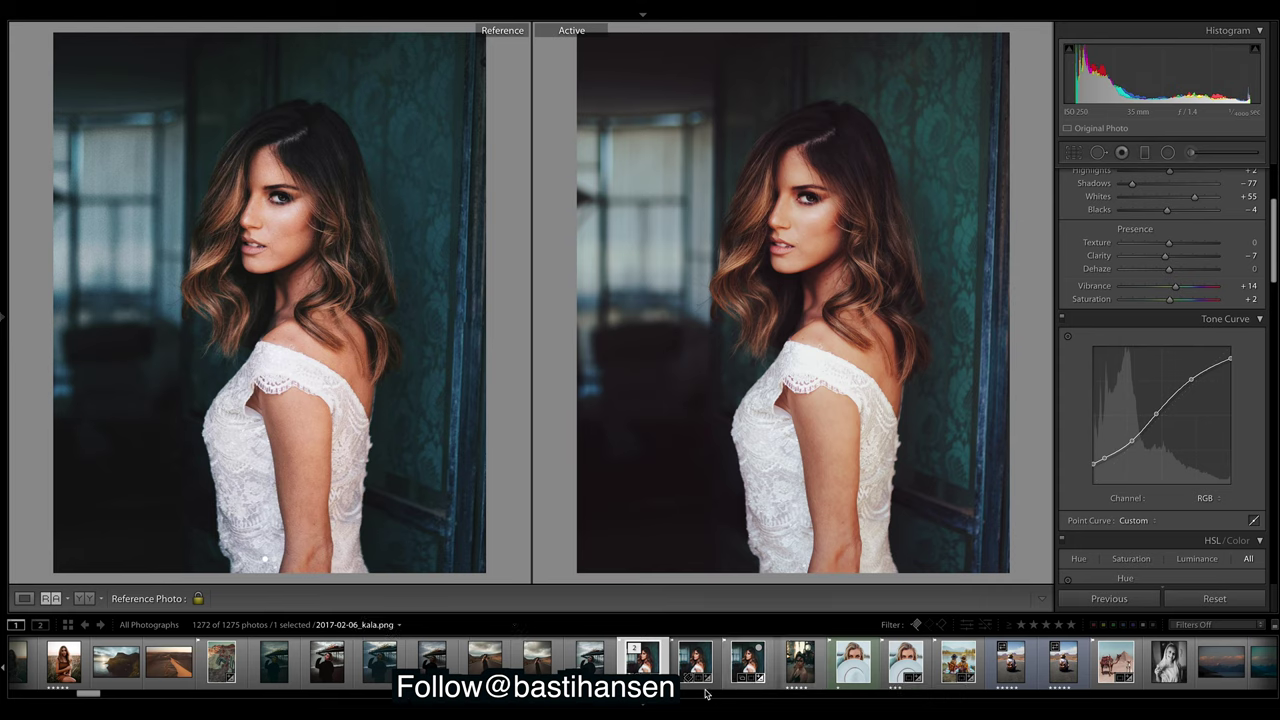
pyautogui.click(640, 660)
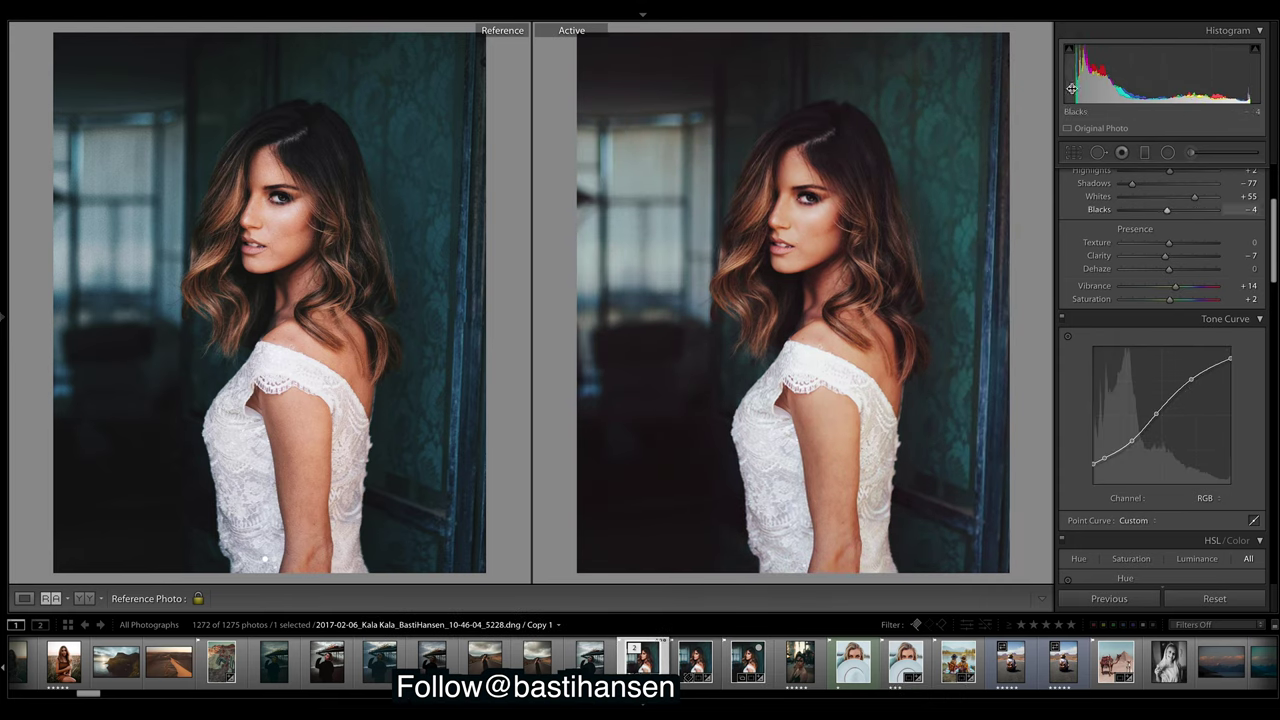
pyautogui.hotkey('ctrl', 'z')
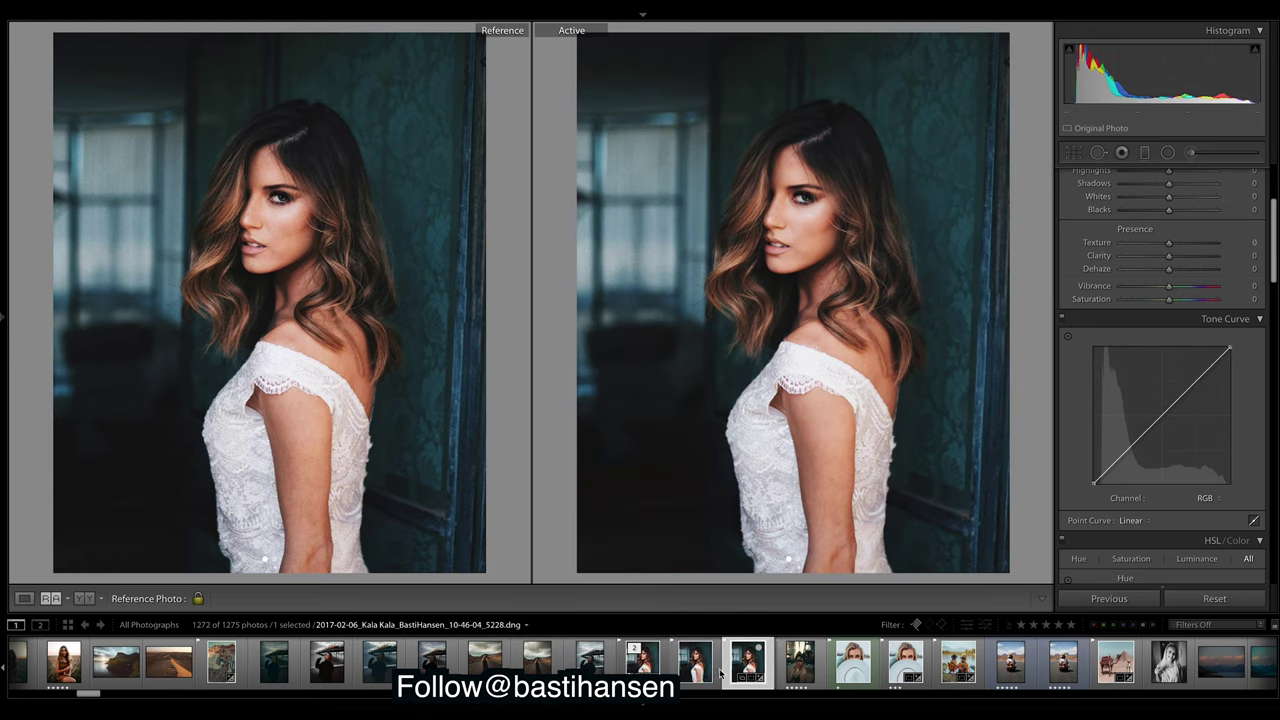
pyautogui.click(642, 660)
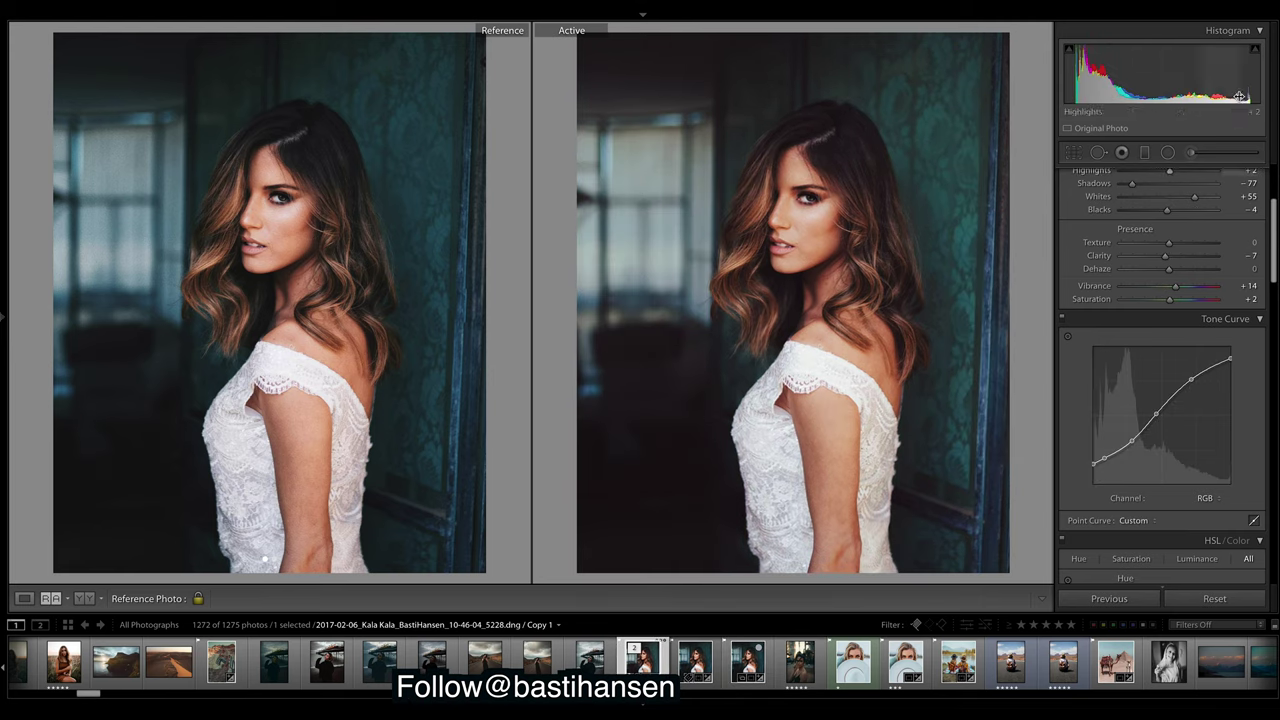
# Test flattening the curve, lowering Whites and darkening midtones, undoing each to keep the S-curve
pyautogui.doubleClick(1216, 390)
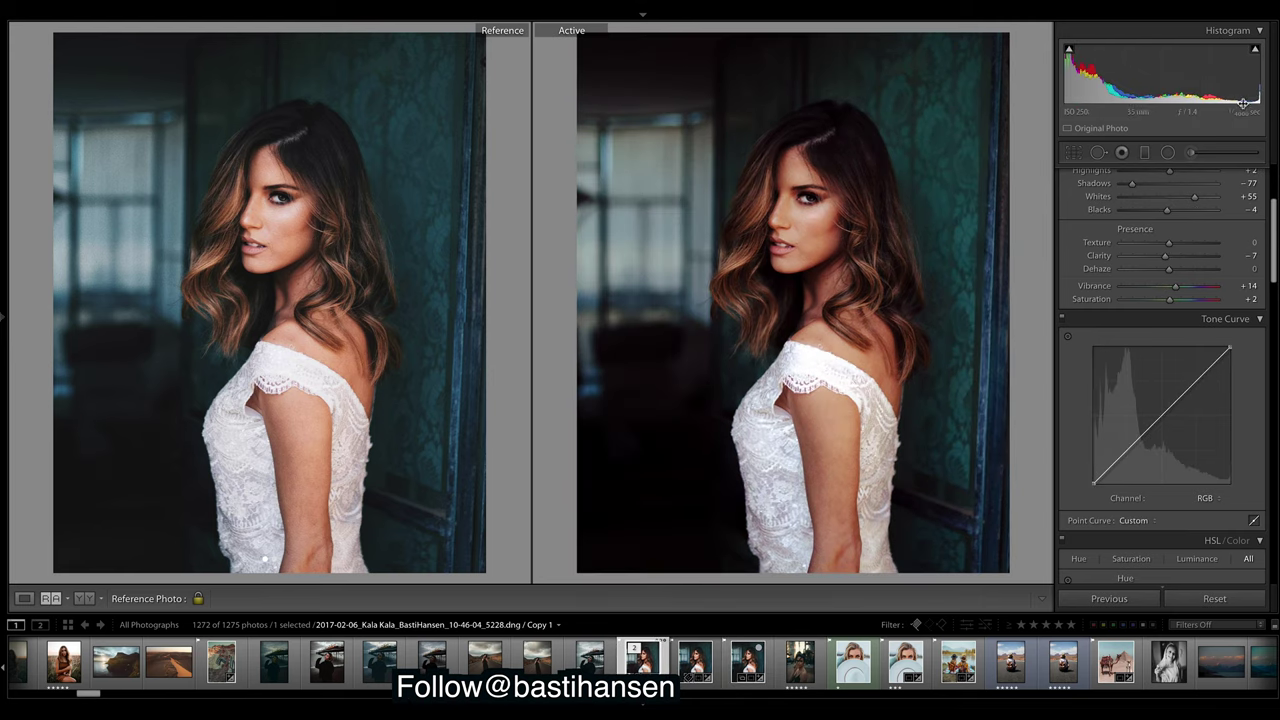
pyautogui.hotkey('ctrl', 'z')
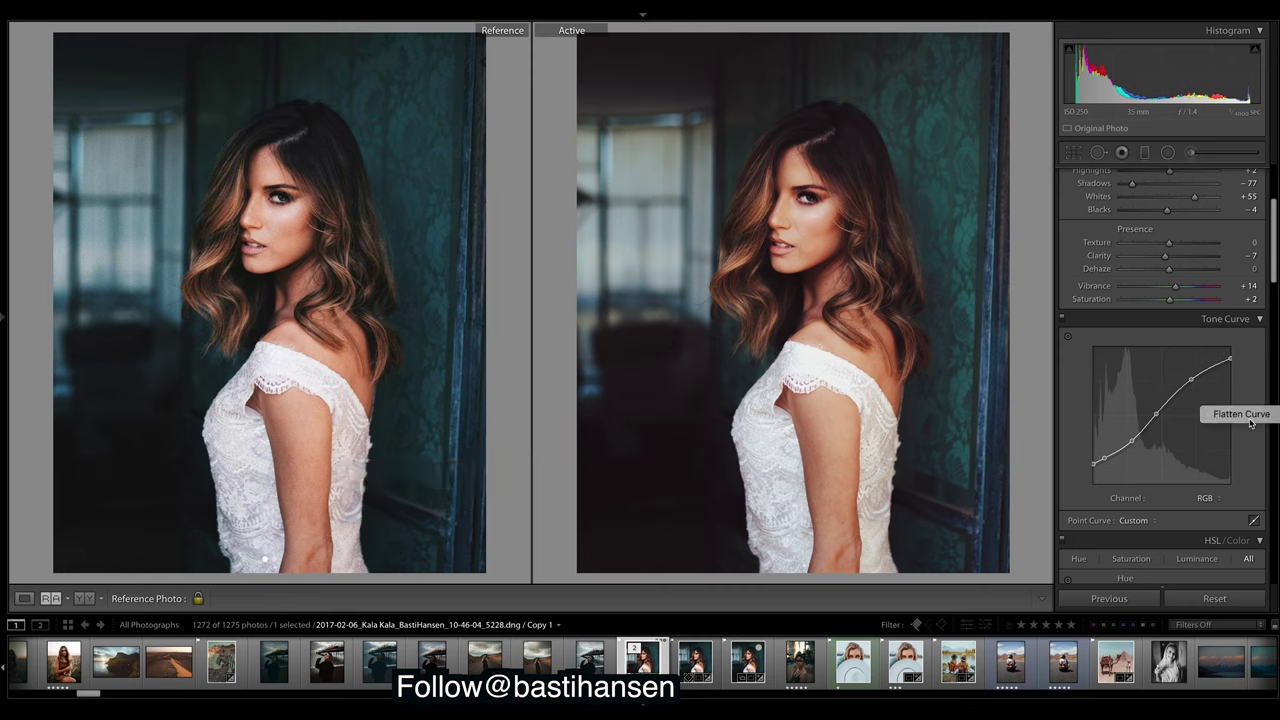
pyautogui.doubleClick(1225, 388)
pyautogui.moveTo(1194, 197); pyautogui.dragTo(1163, 202)
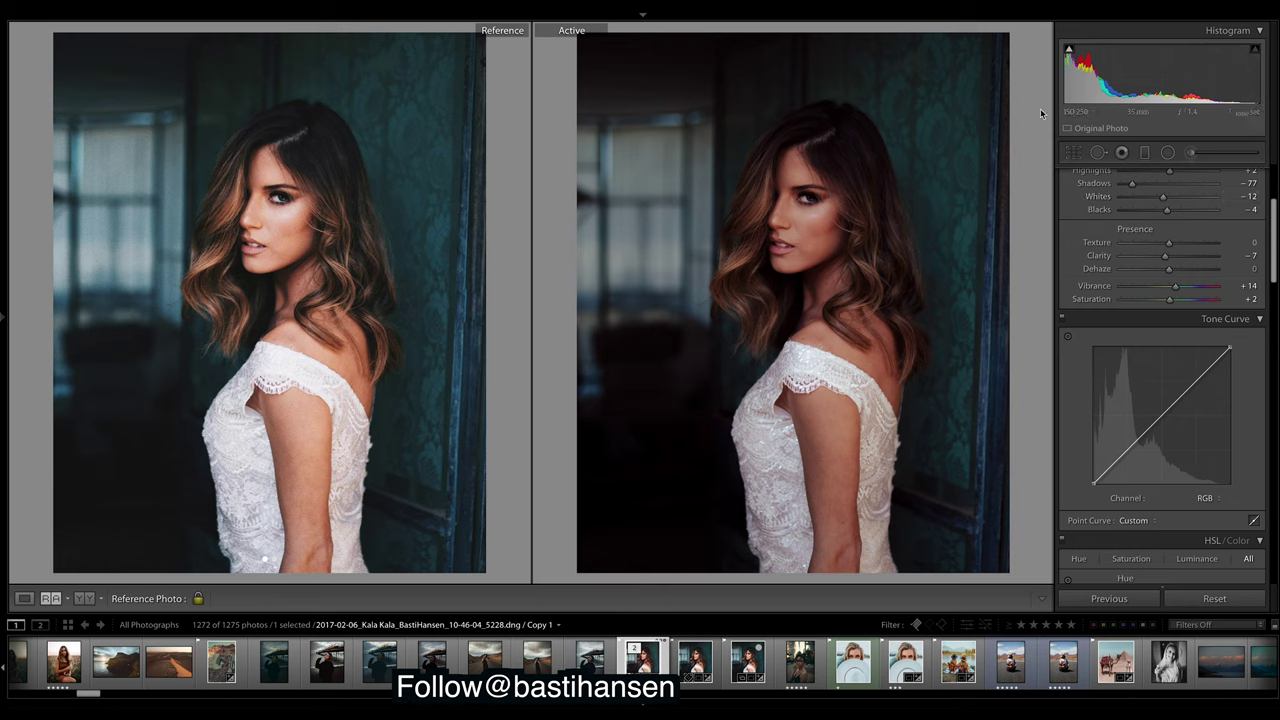
pyautogui.hotkey('ctrl', 'z')
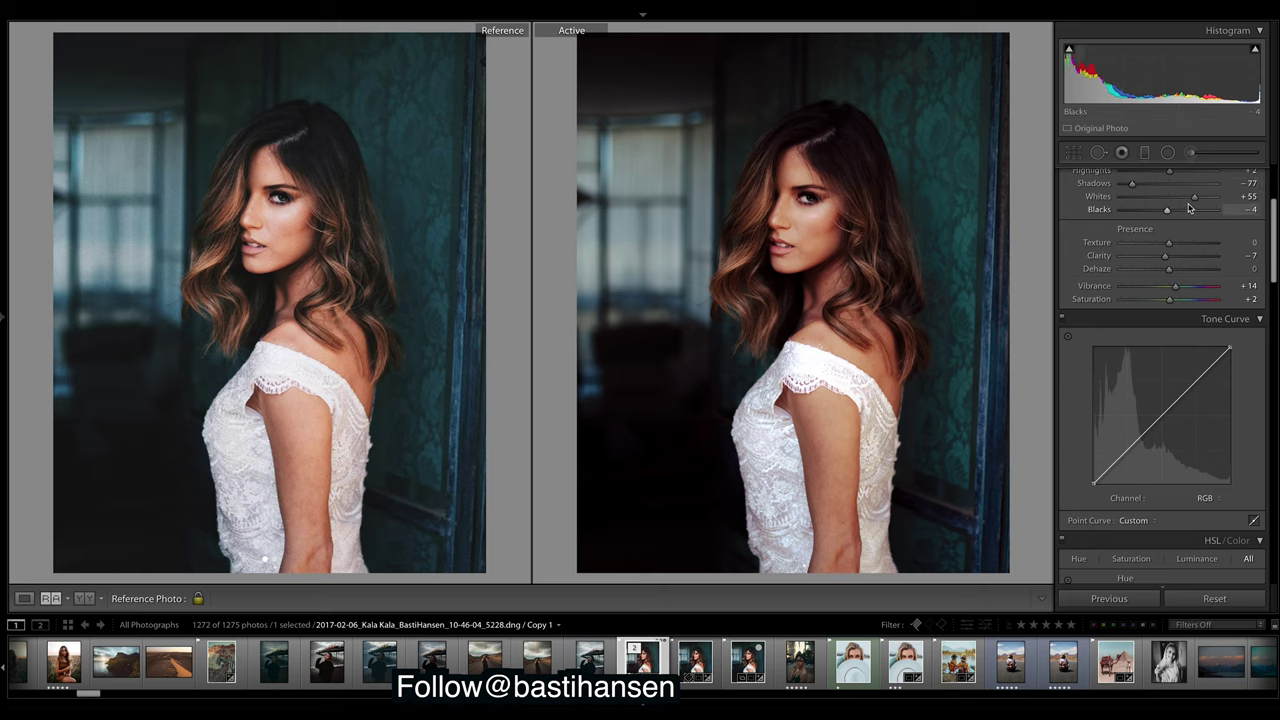
pyautogui.hotkey('ctrl', 'z')
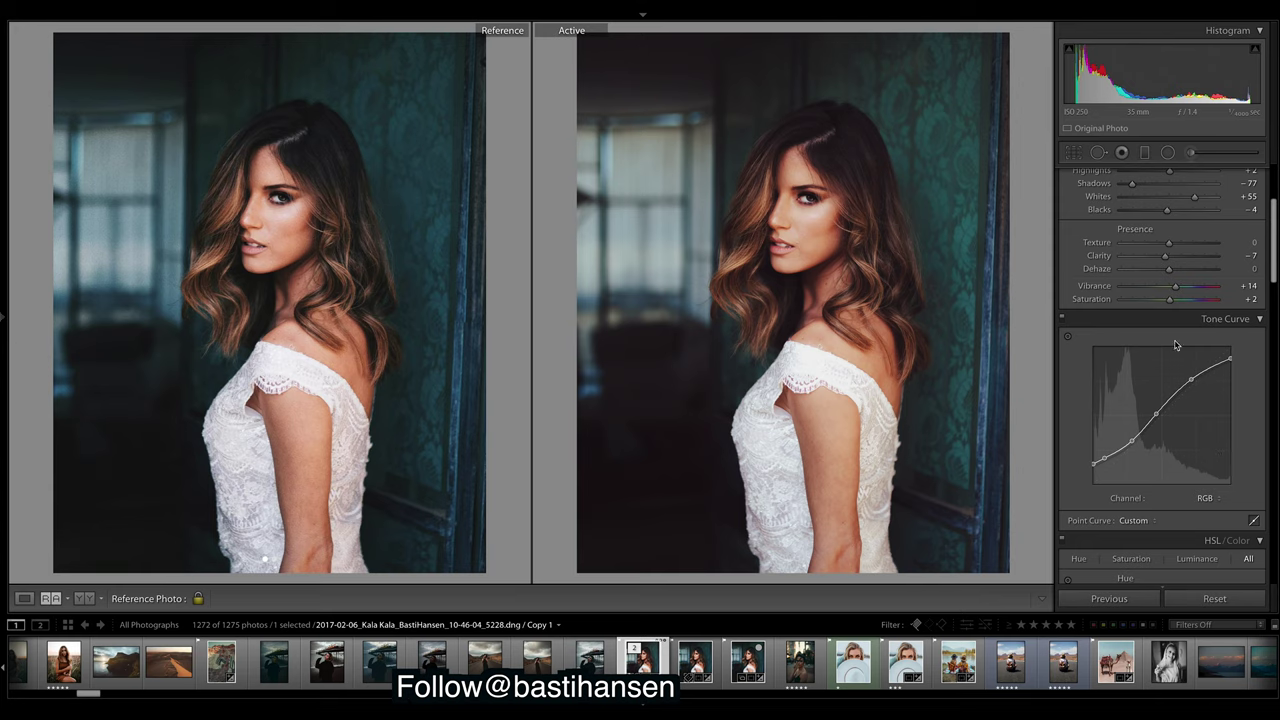
pyautogui.moveTo(1156, 414); pyautogui.dragTo(1159, 413)
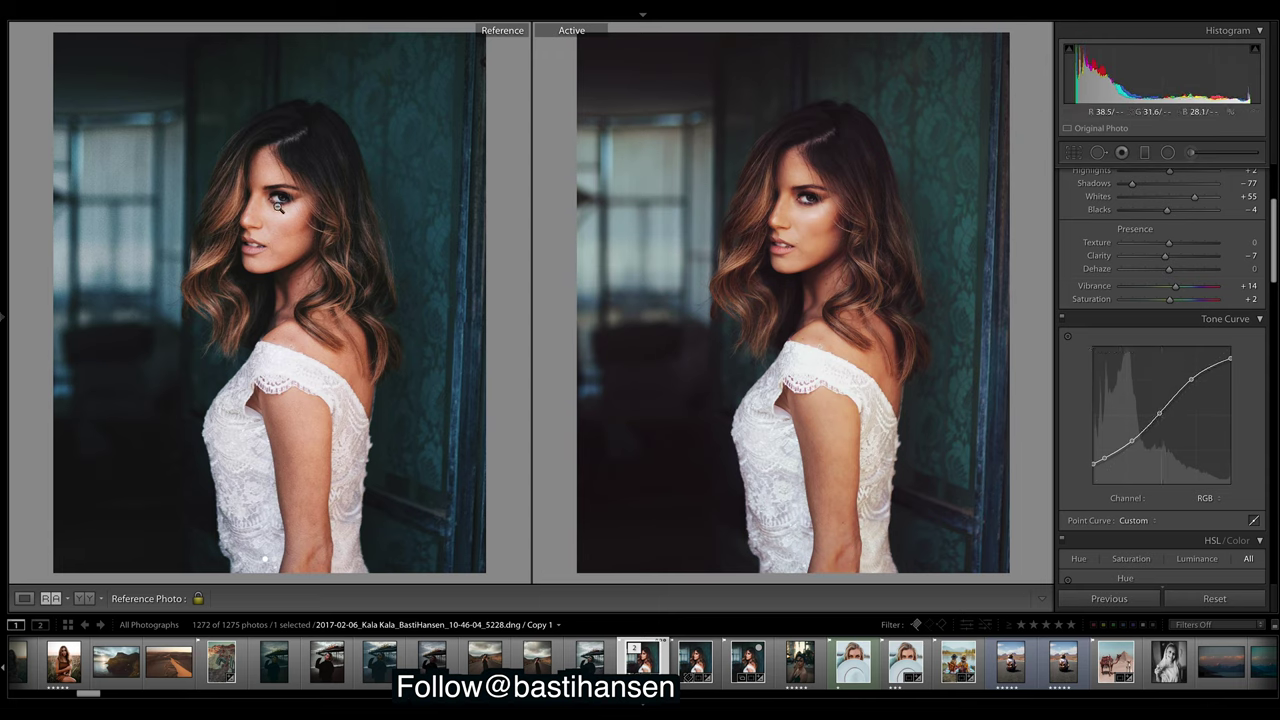
pyautogui.hotkey('ctrl', 'z')
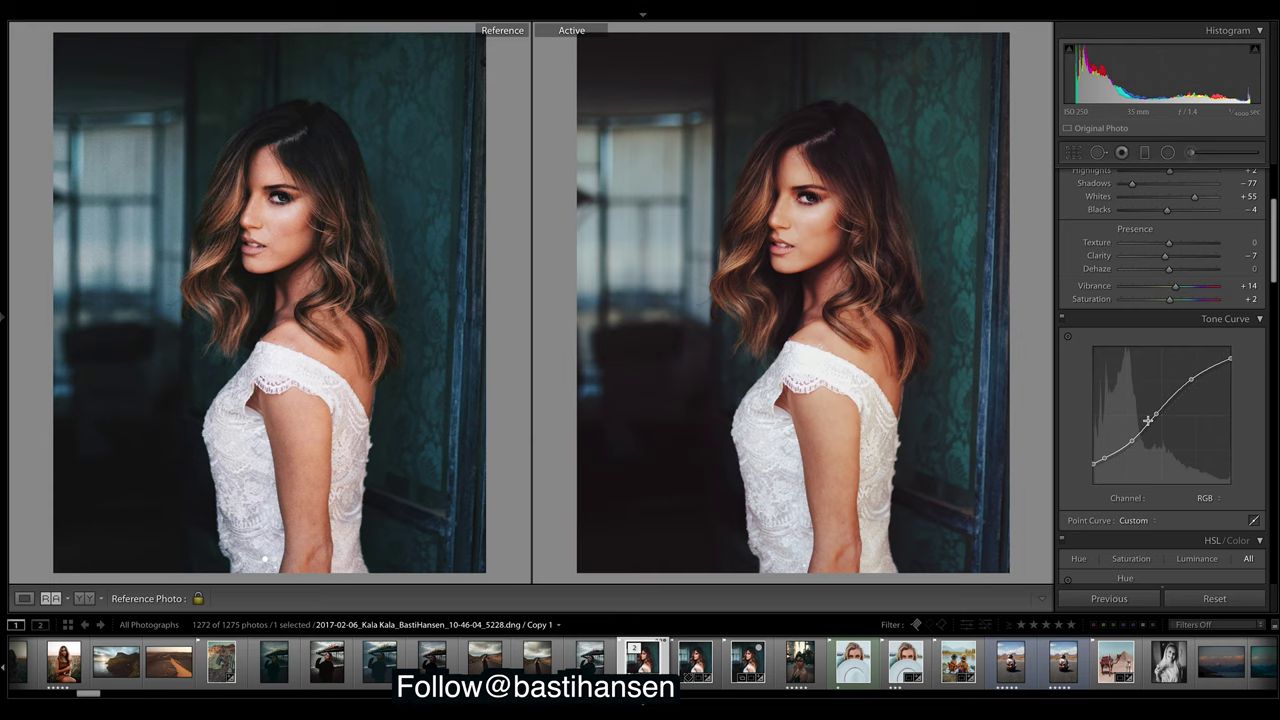
# View the Red and then the Green channel tone curves
pyautogui.click(1205, 498)
pyautogui.click(1212, 514)
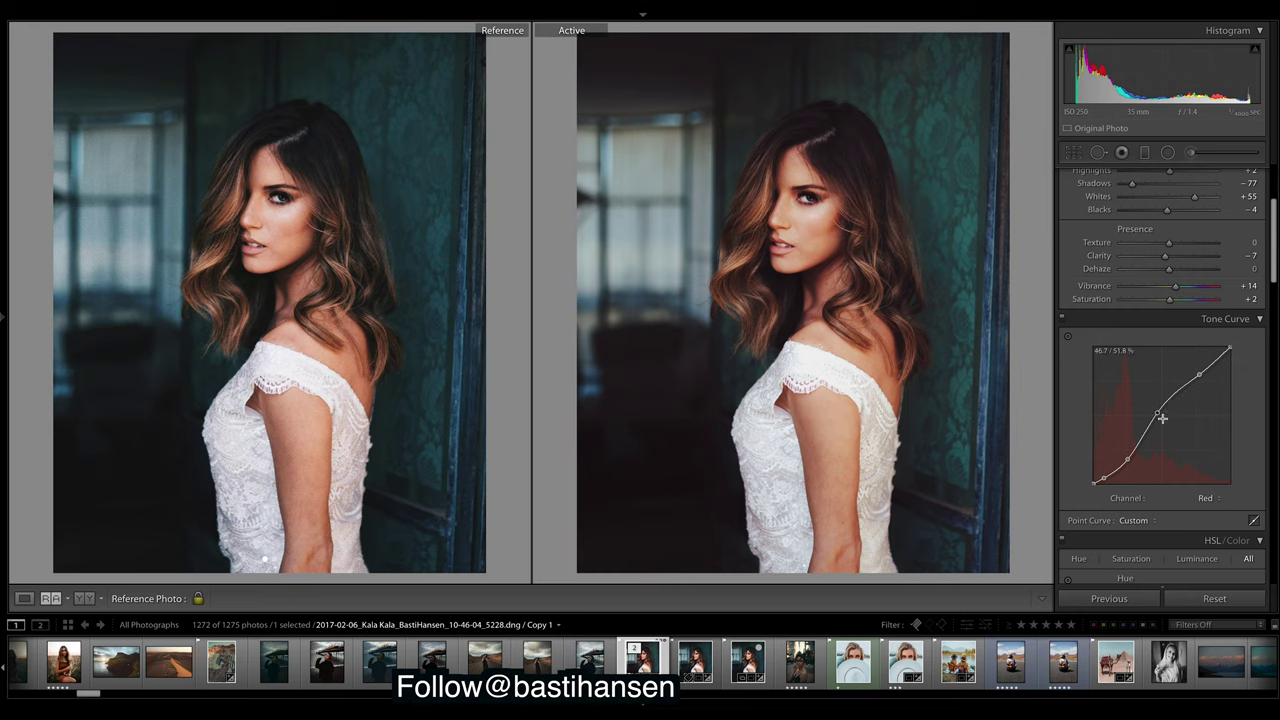
pyautogui.click(1209, 498)
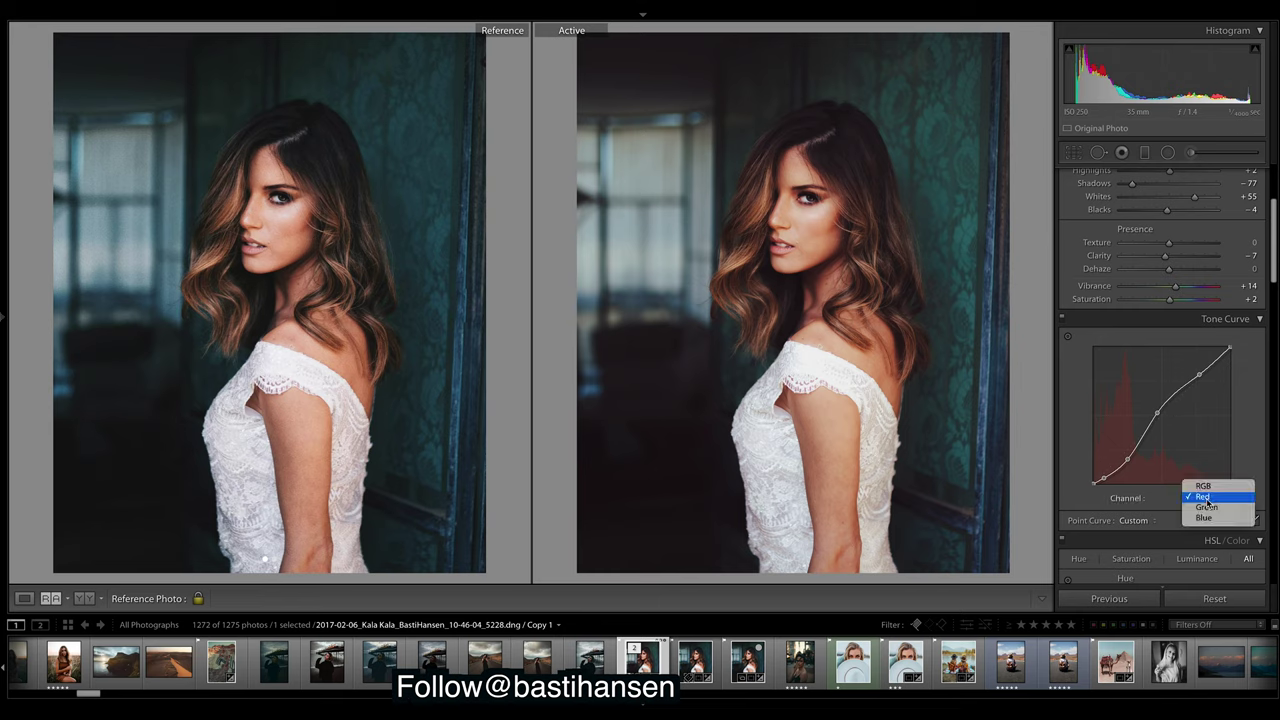
pyautogui.click(1214, 511)
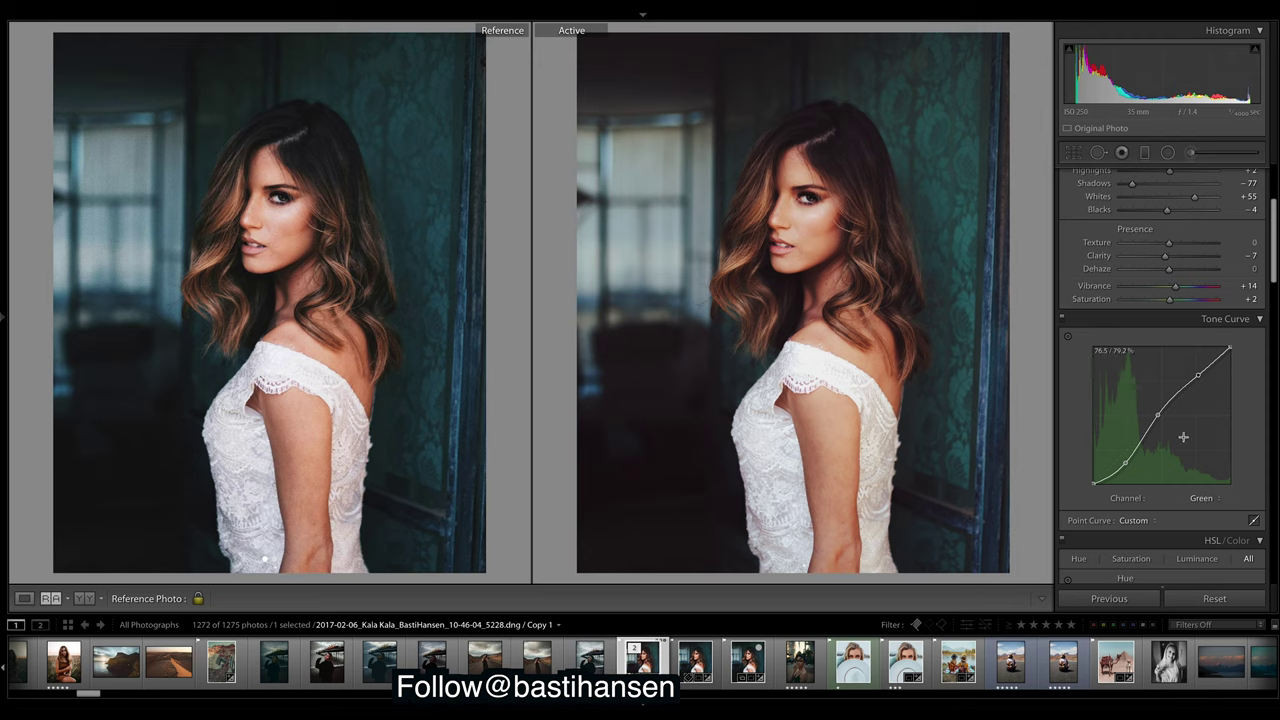
# Switch to the combined RGB curve, trial a brightening curve point, and undo it
pyautogui.click(1207, 498)
pyautogui.click(1207, 472)
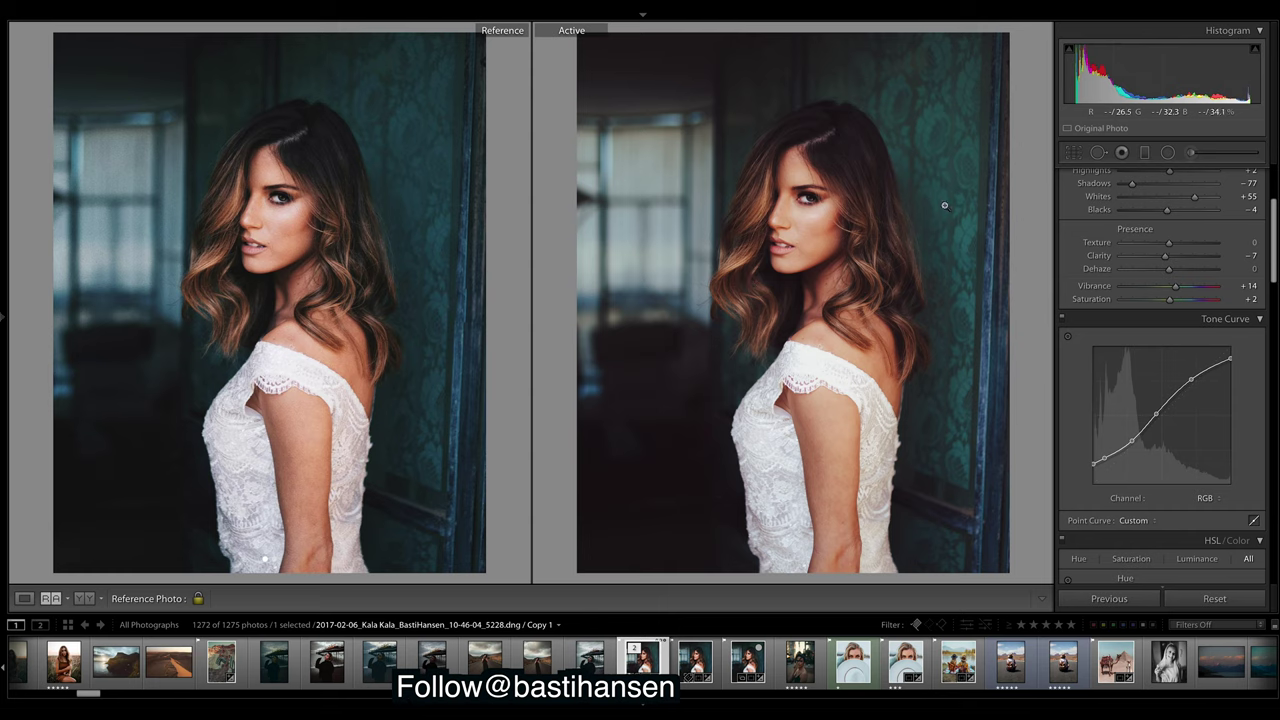
pyautogui.moveTo(1133, 444); pyautogui.dragTo(1129, 434)
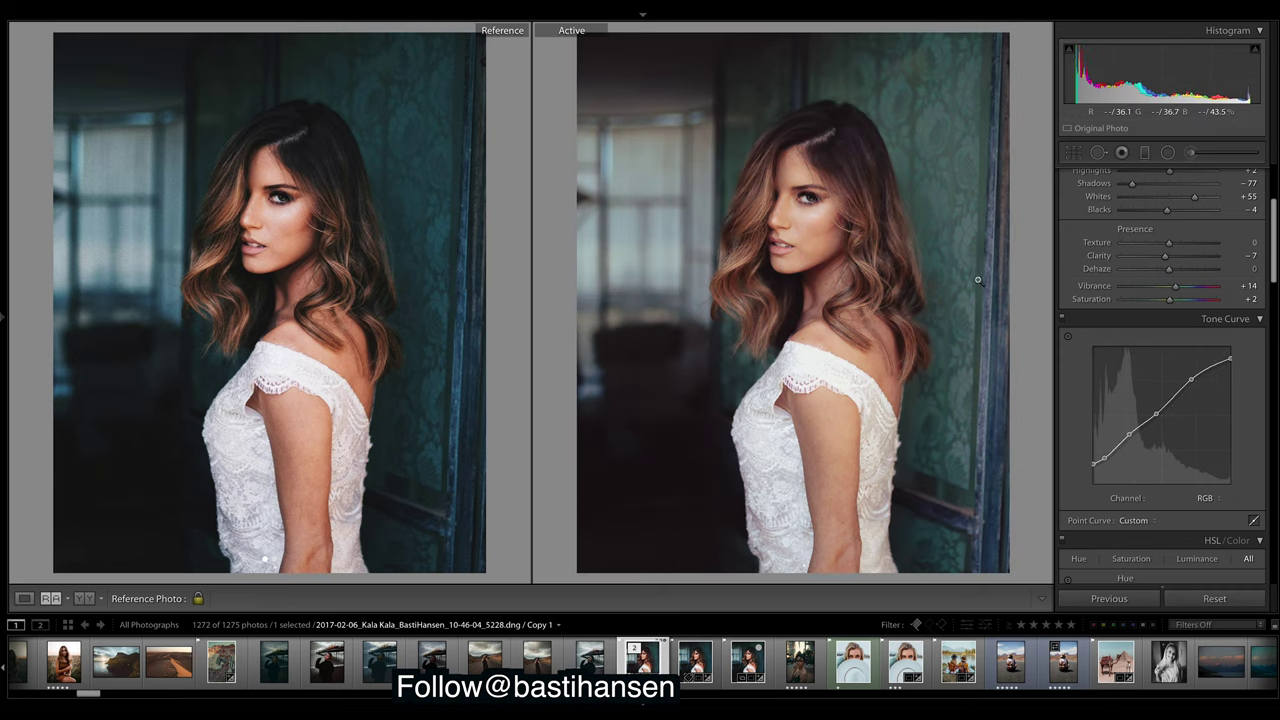
pyautogui.hotkey('ctrl', 'z')
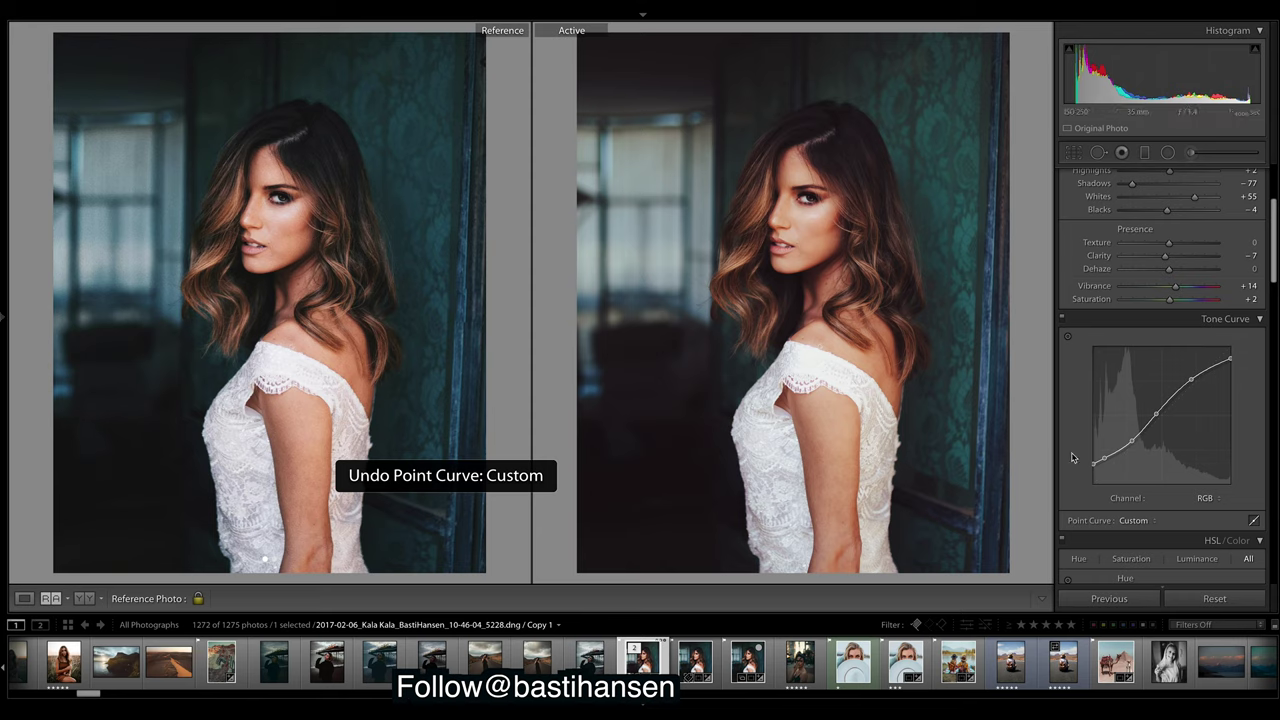
# Try two RGB curve point adjustments, undo both, and switch the Tone Curve to the Red channel
pyautogui.moveTo(1134, 446); pyautogui.dragTo(1126, 447)
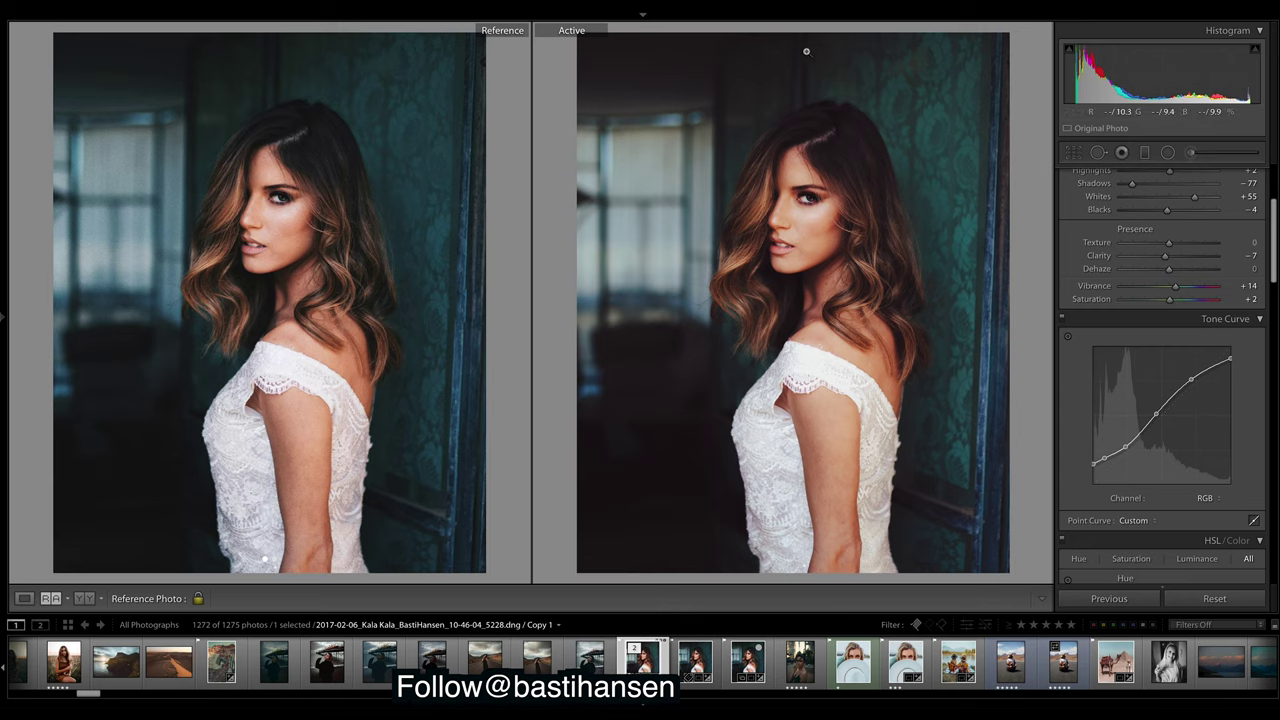
pyautogui.hotkey('ctrl', 'z')
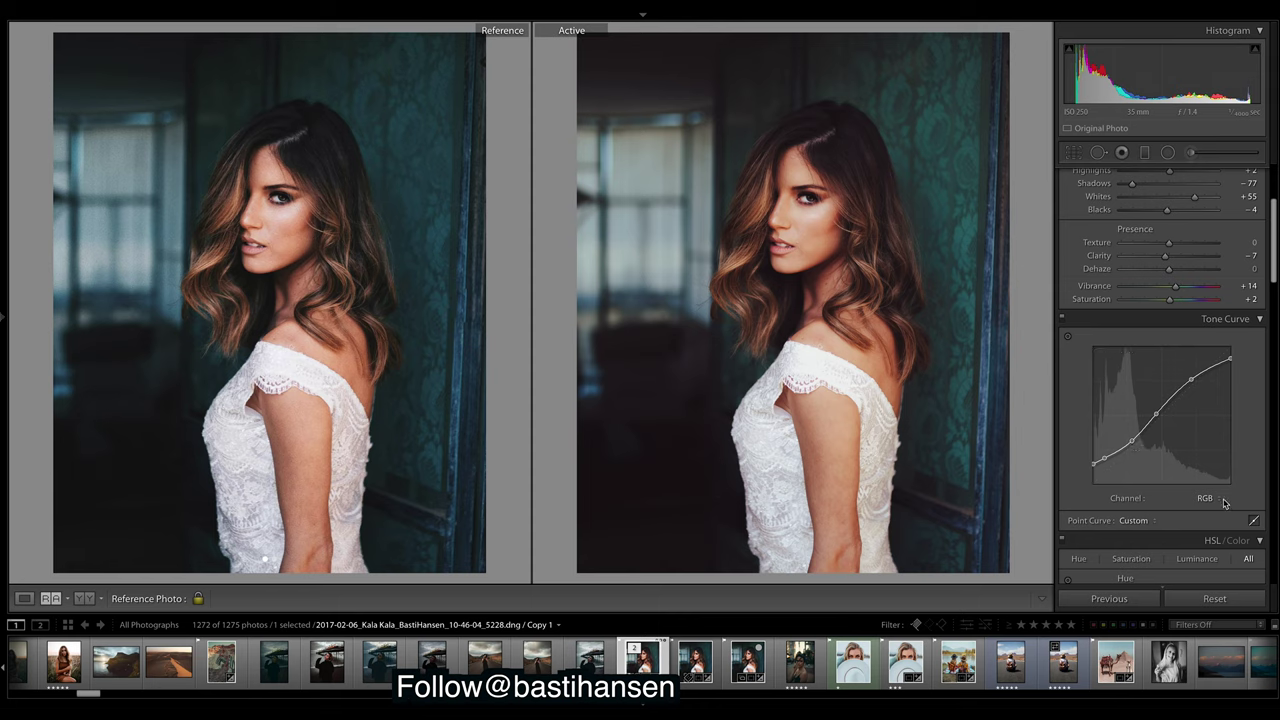
pyautogui.moveTo(1191, 379)
pyautogui.mouseDown()
pyautogui.moveTo(1194, 390)
pyautogui.moveTo(1192, 379)
pyautogui.mouseUp()
pyautogui.hotkey('ctrl', 'z')
pyautogui.click(1210, 498)
pyautogui.click(1205, 508)
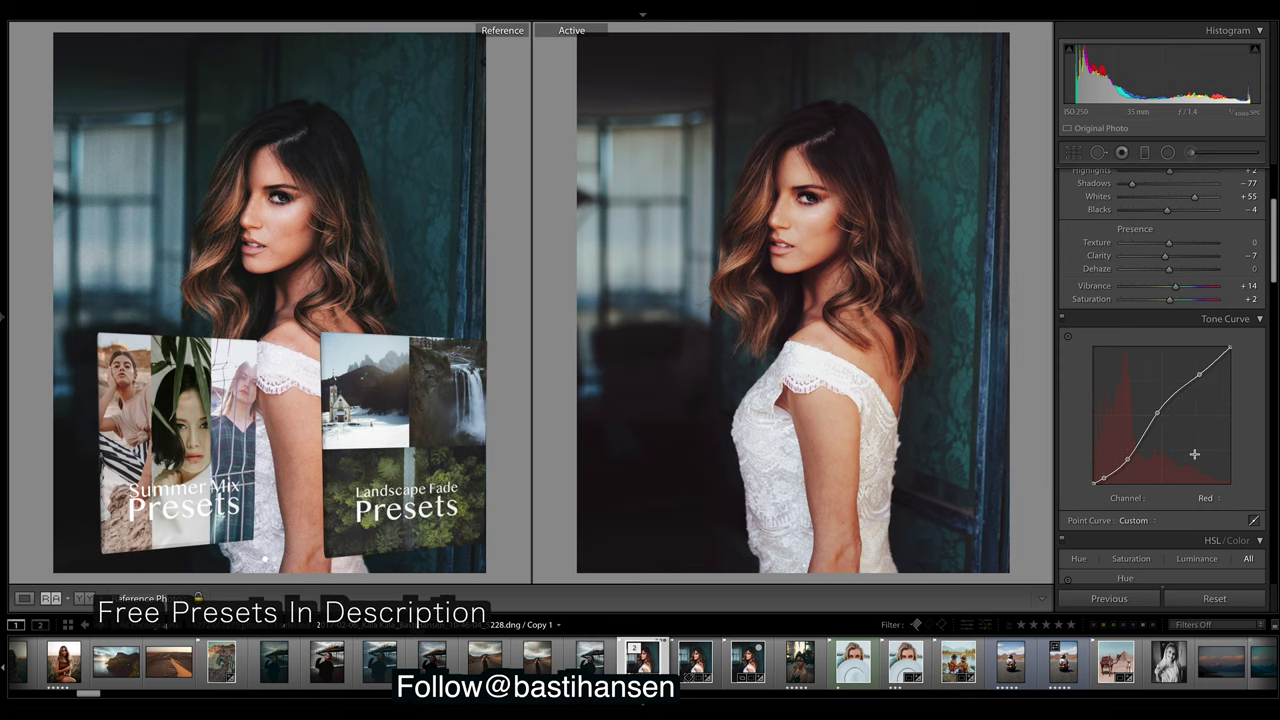
pyautogui.click(1212, 499)
pyautogui.click(1219, 512)
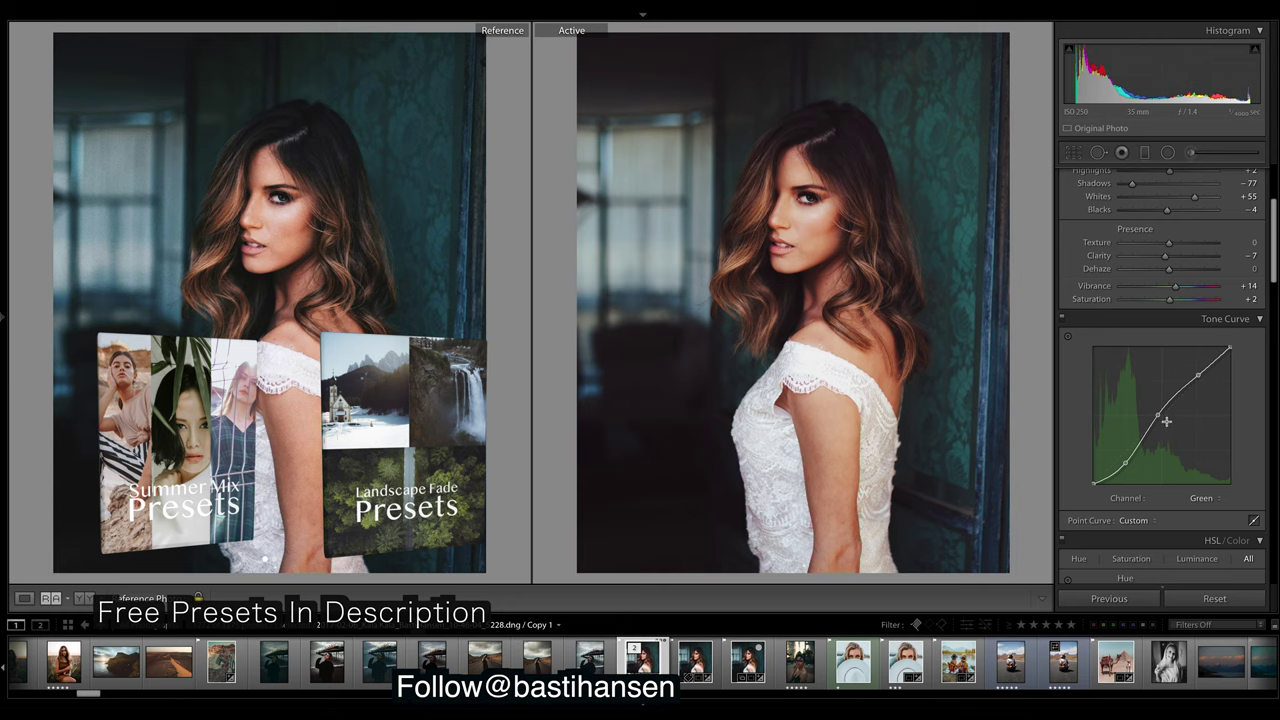
pyautogui.click(1215, 498)
pyautogui.click(1219, 509)
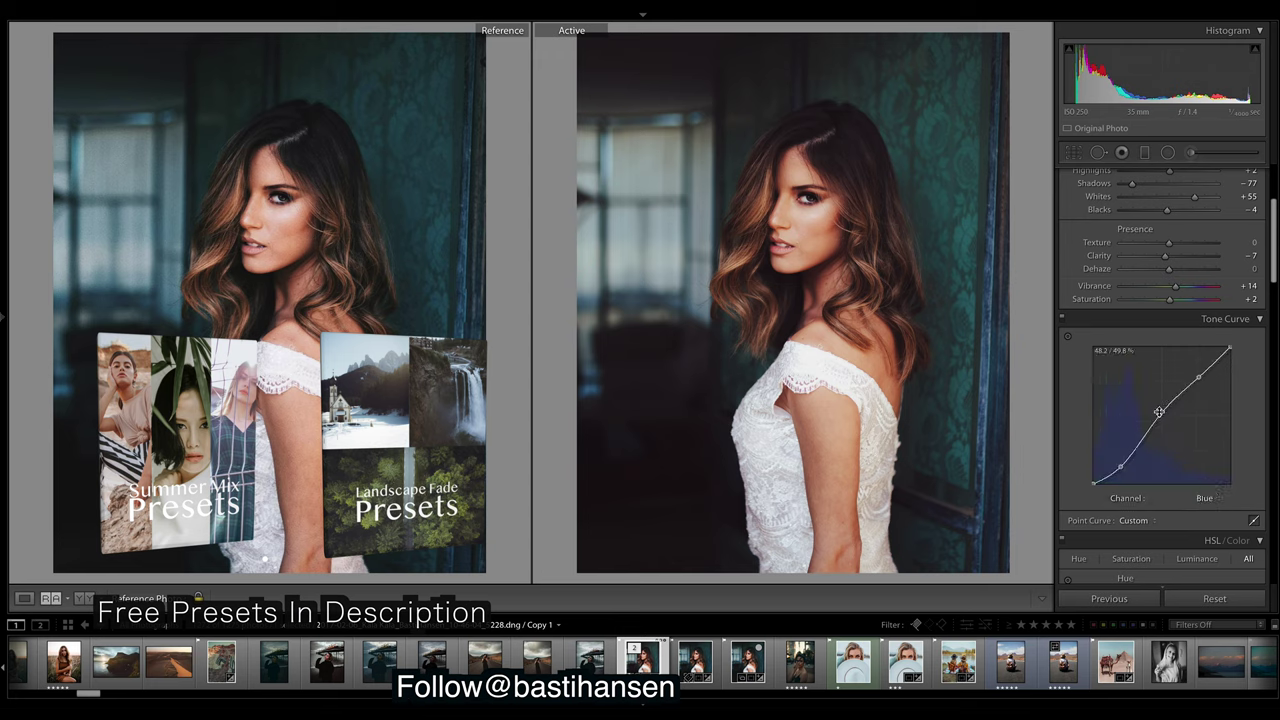
pyautogui.click(1210, 498)
pyautogui.click(1236, 477)
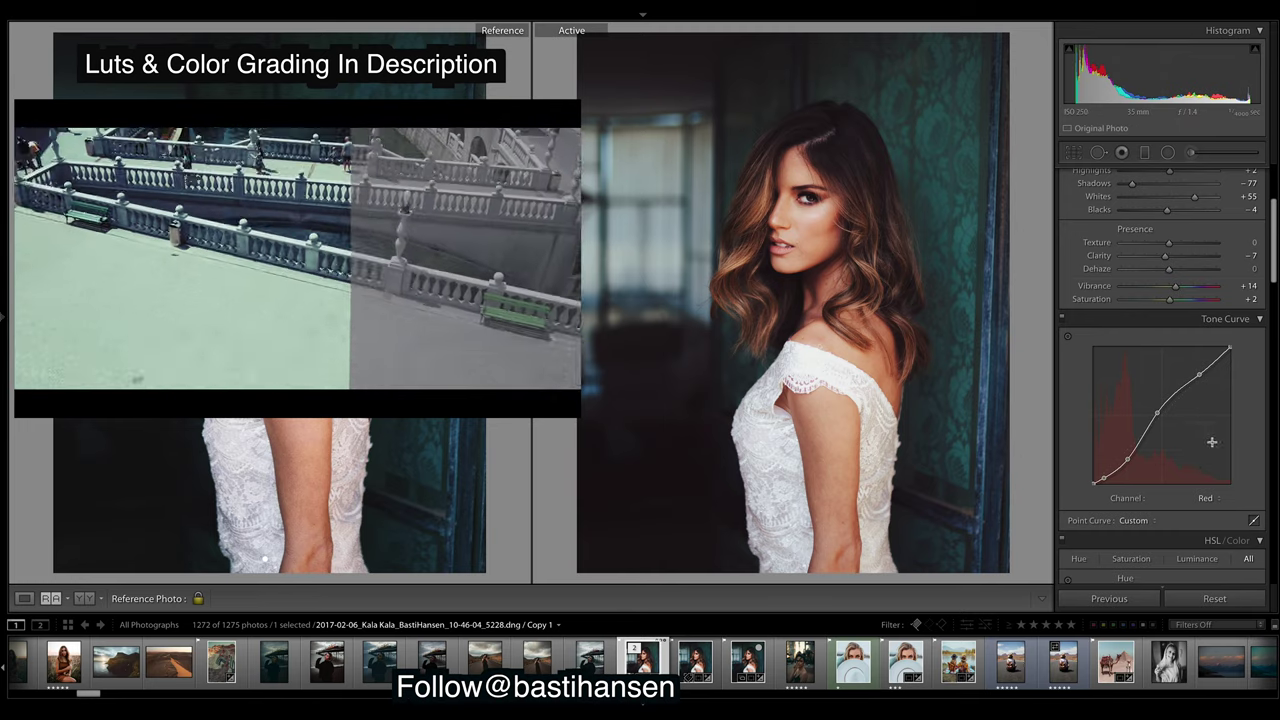
pyautogui.click(1205, 497)
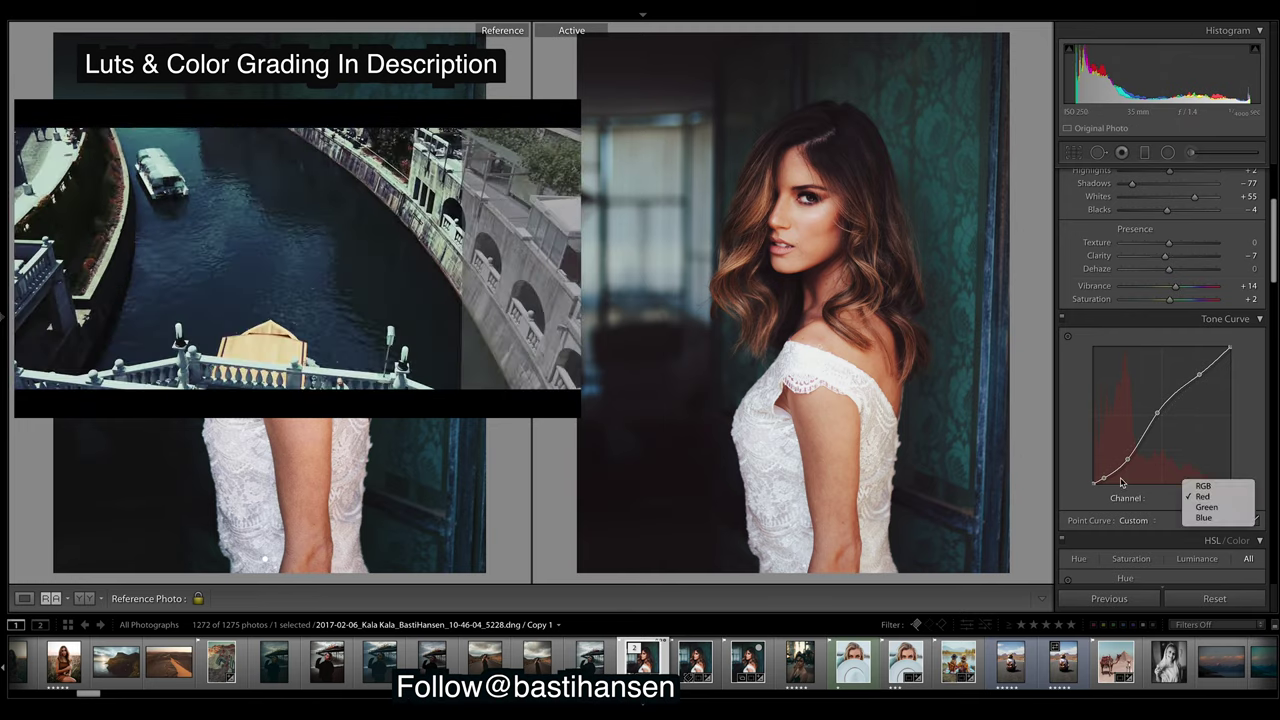
pyautogui.click(1236, 518)
pyautogui.click(1210, 497)
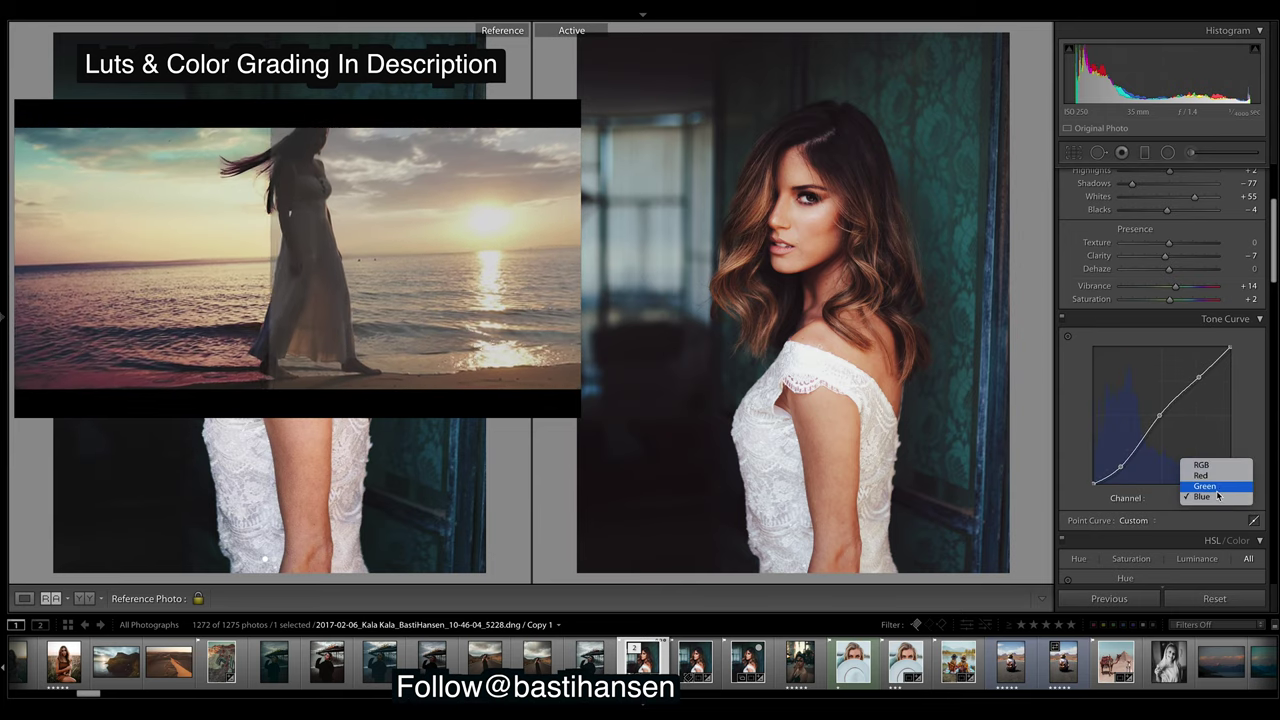
pyautogui.click(1217, 487)
pyautogui.click(1218, 496)
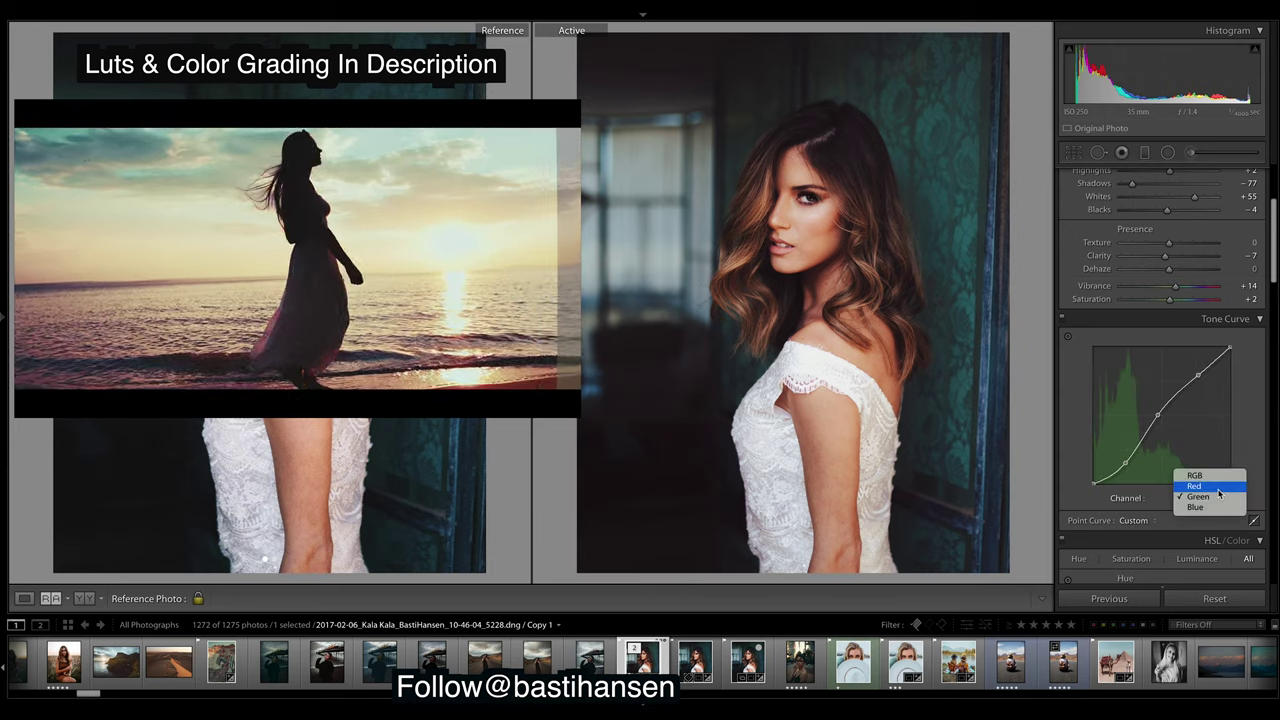
pyautogui.click(1218, 487)
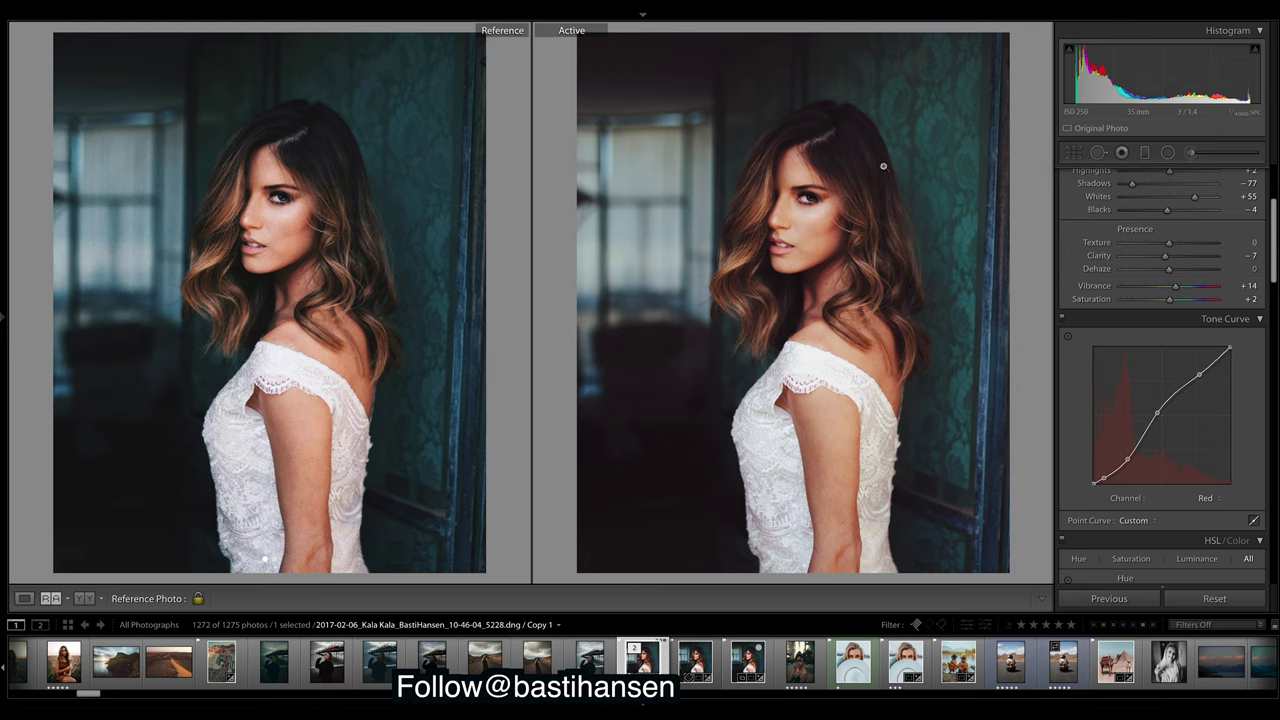
# Zoom in on the model's face and check the Green and Blue channel curves
pyautogui.click(782, 166)
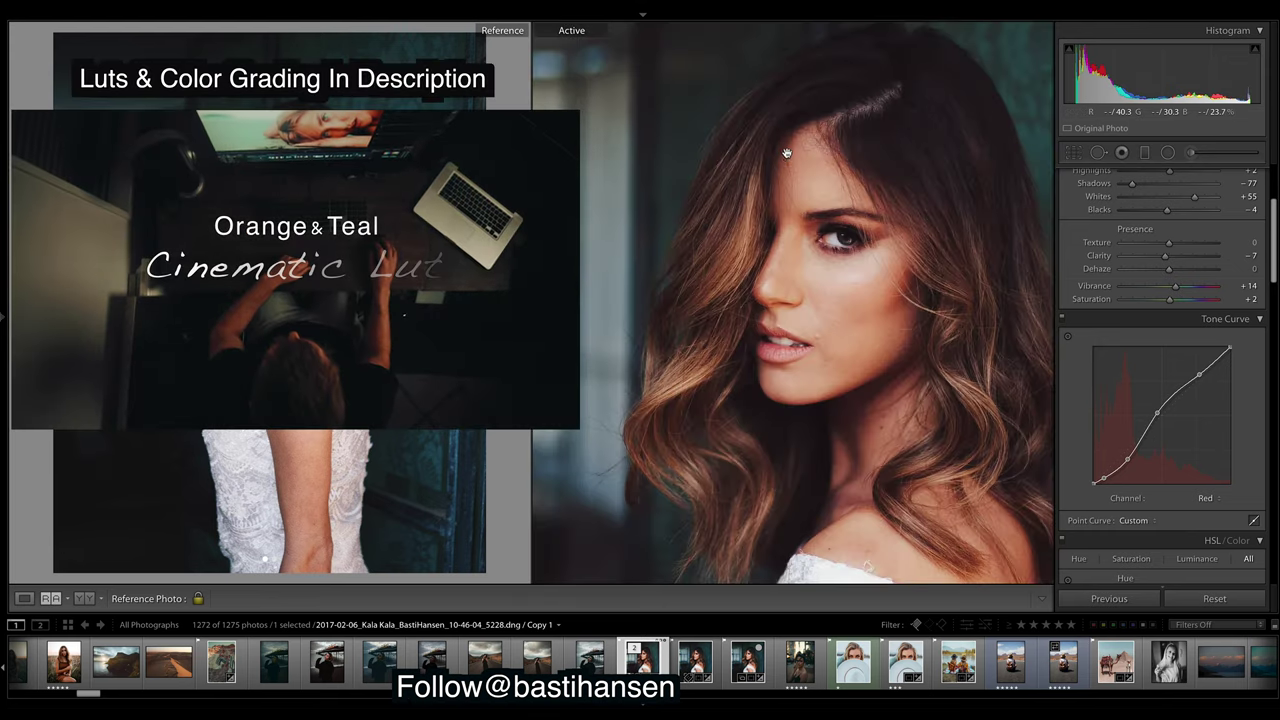
pyautogui.click(786, 153)
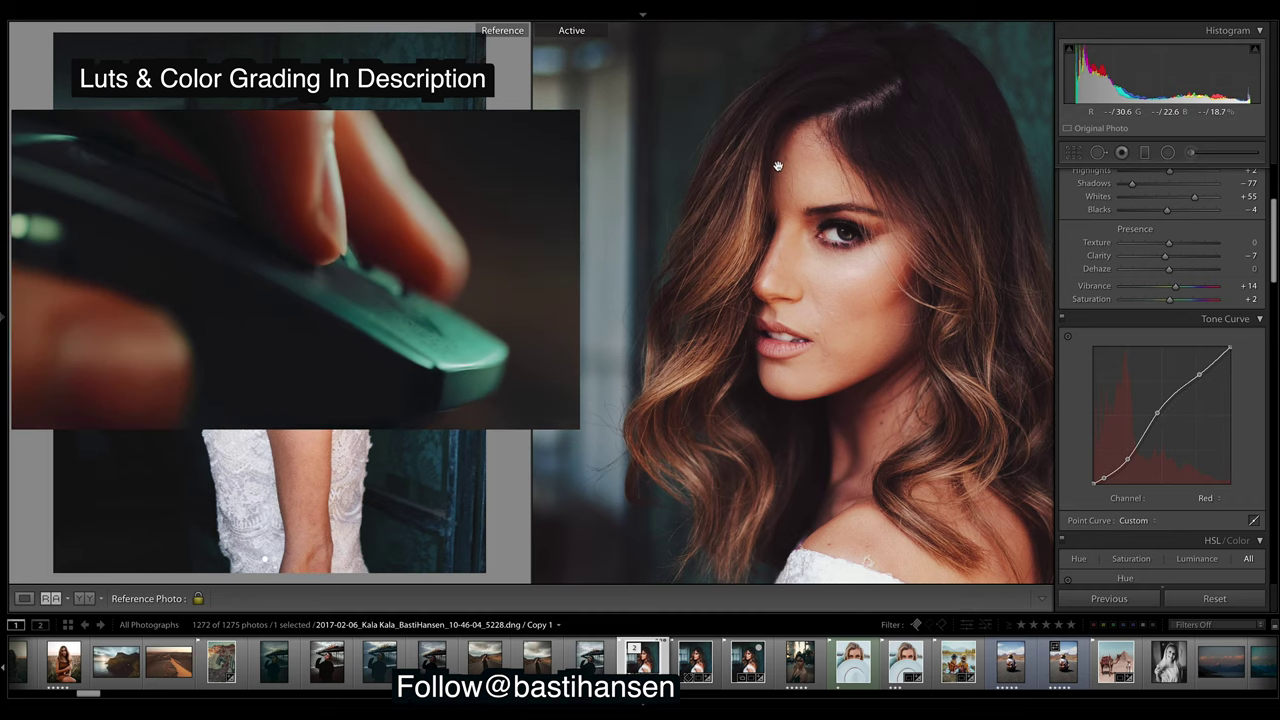
pyautogui.click(1205, 497)
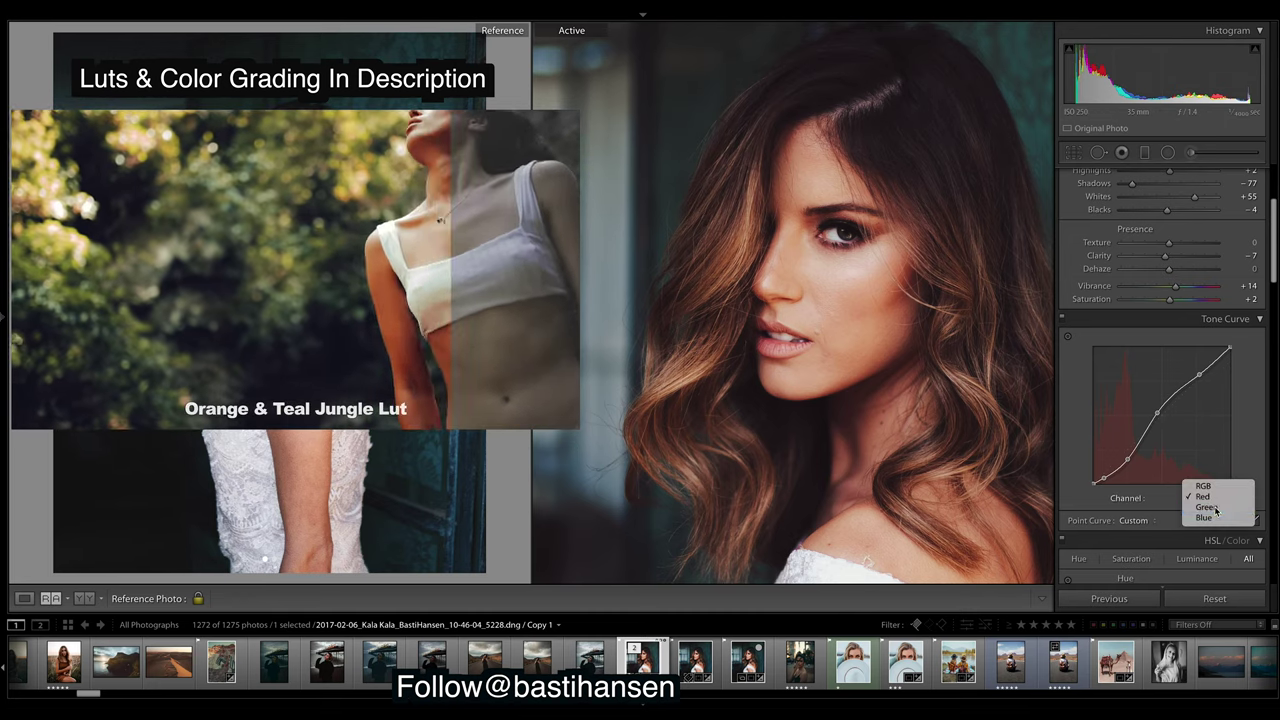
pyautogui.click(1215, 509)
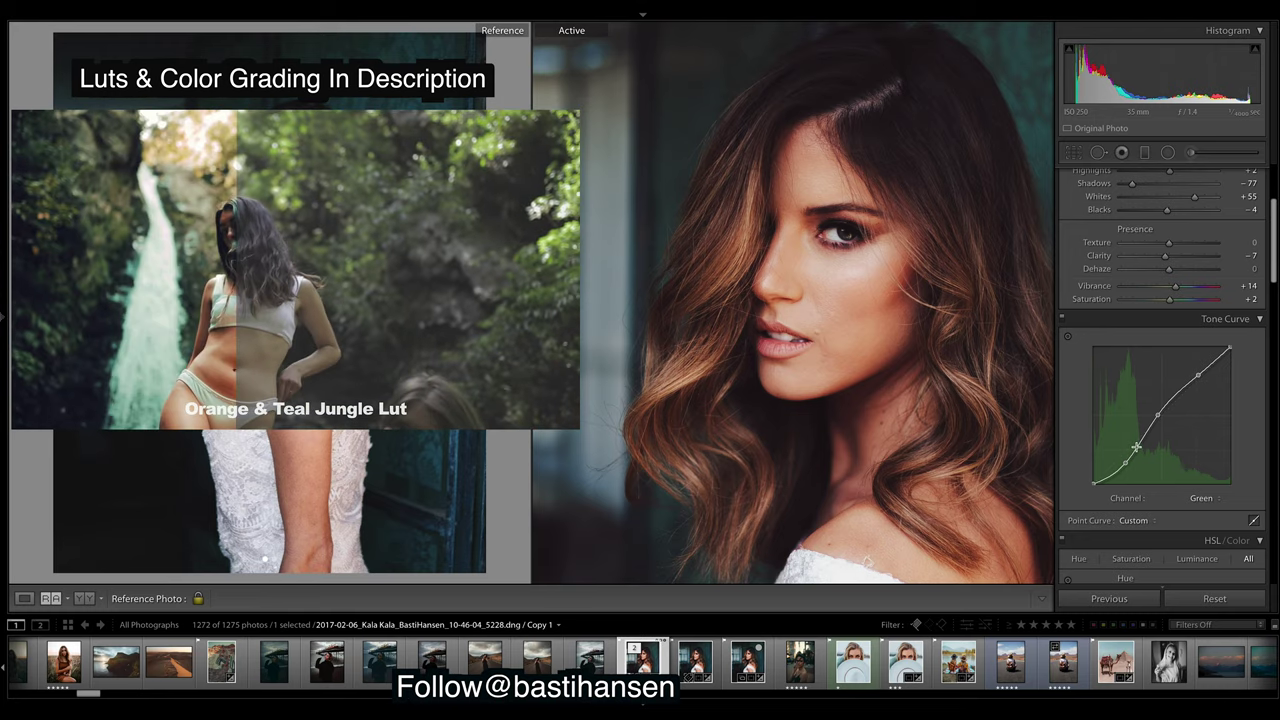
pyautogui.click(1205, 497)
pyautogui.click(1210, 505)
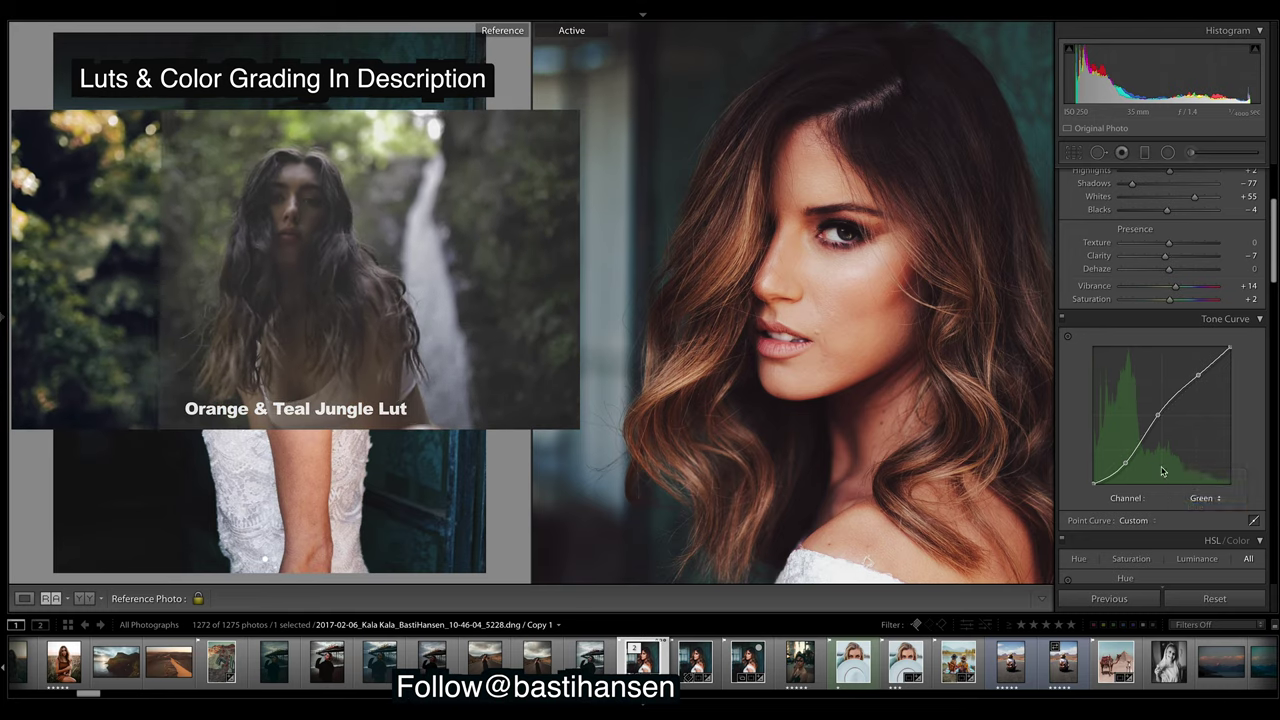
# Back on the Red channel, lower the curve midpoint to about 48.2 / 48.6
pyautogui.click(1214, 495)
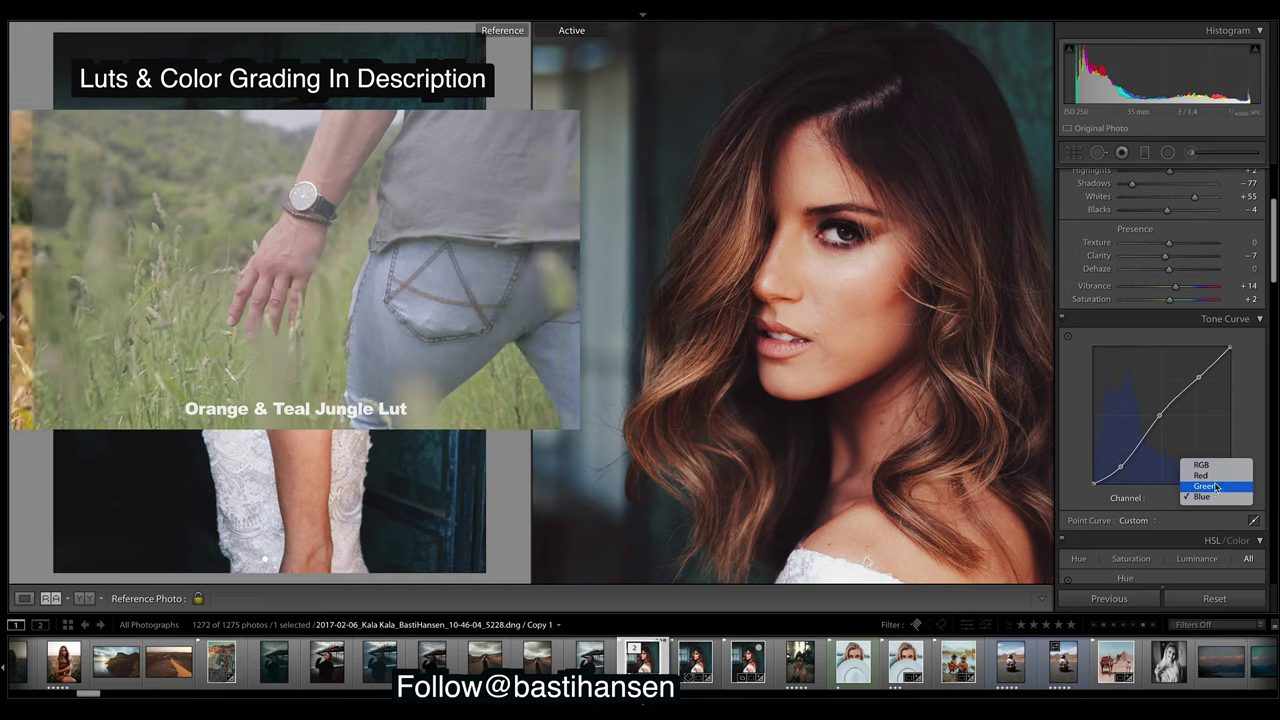
pyautogui.click(1204, 475)
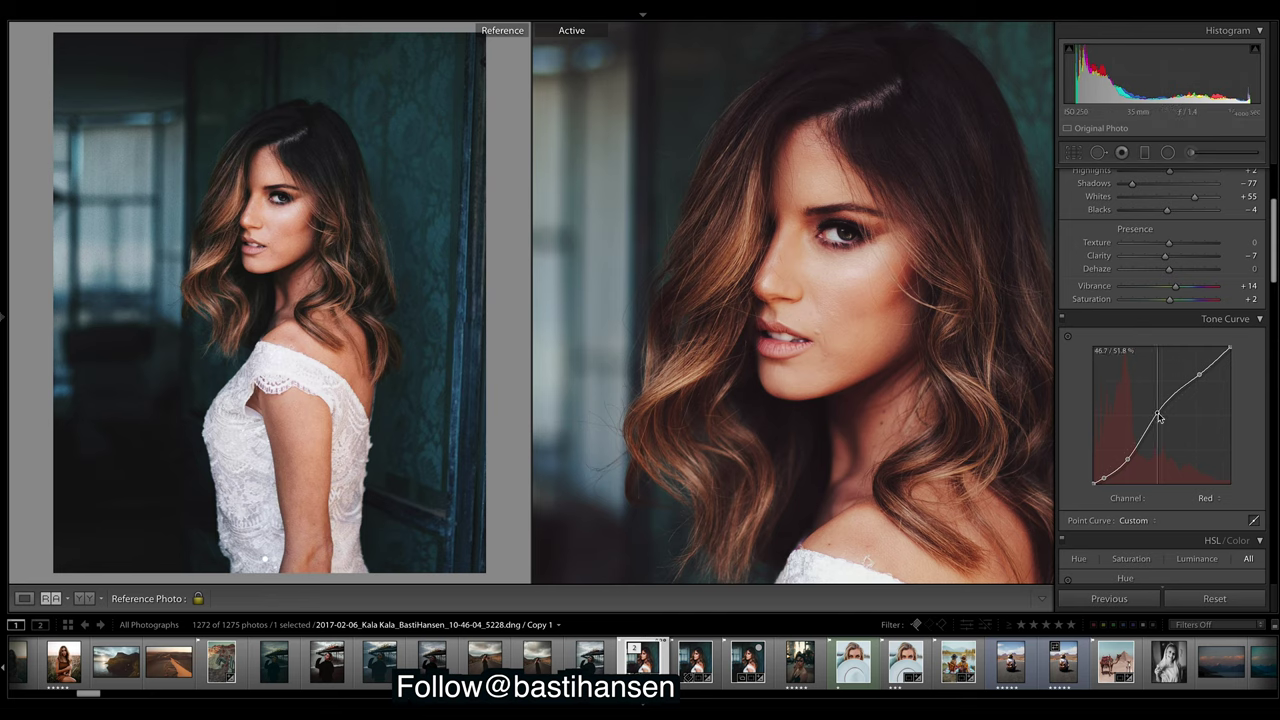
pyautogui.moveTo(1158, 415); pyautogui.dragTo(1160, 418)
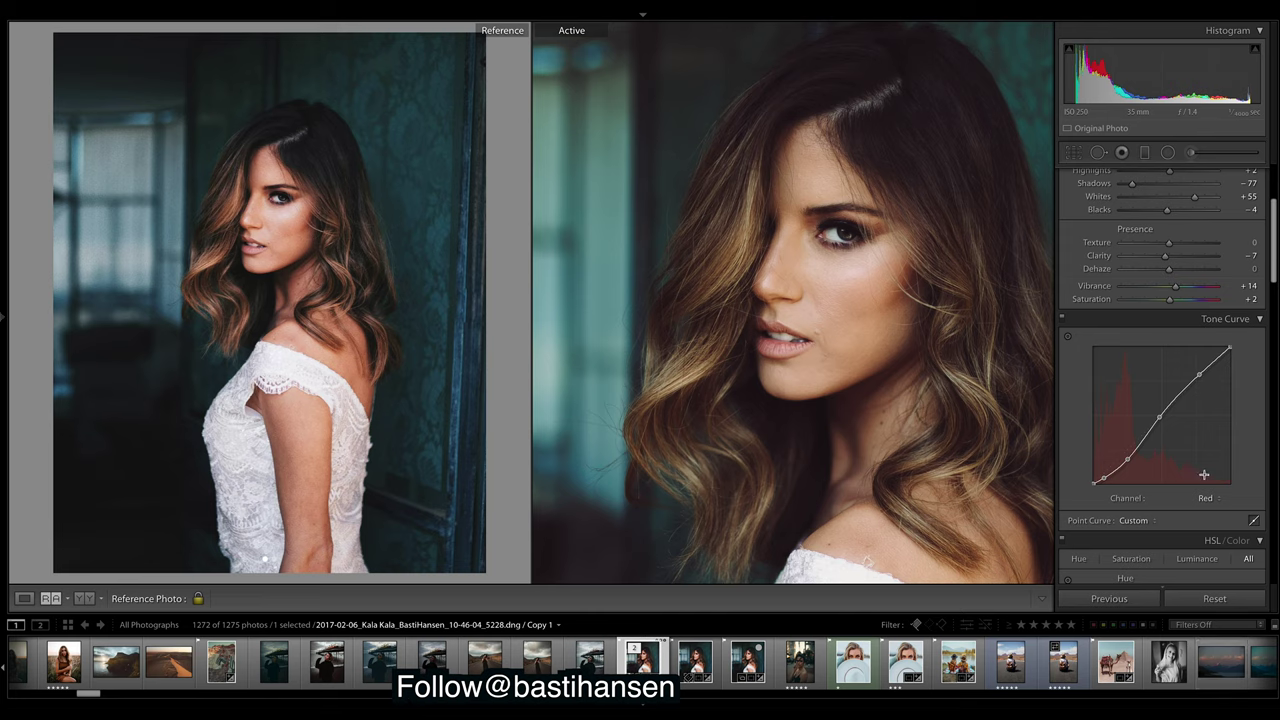
# Undo the red curve nudge and a trial red point, then switch the curve to Blue via Green
pyautogui.hotkey('ctrl', 'z')
pyautogui.moveTo(1200, 377); pyautogui.dragTo(1199, 385)
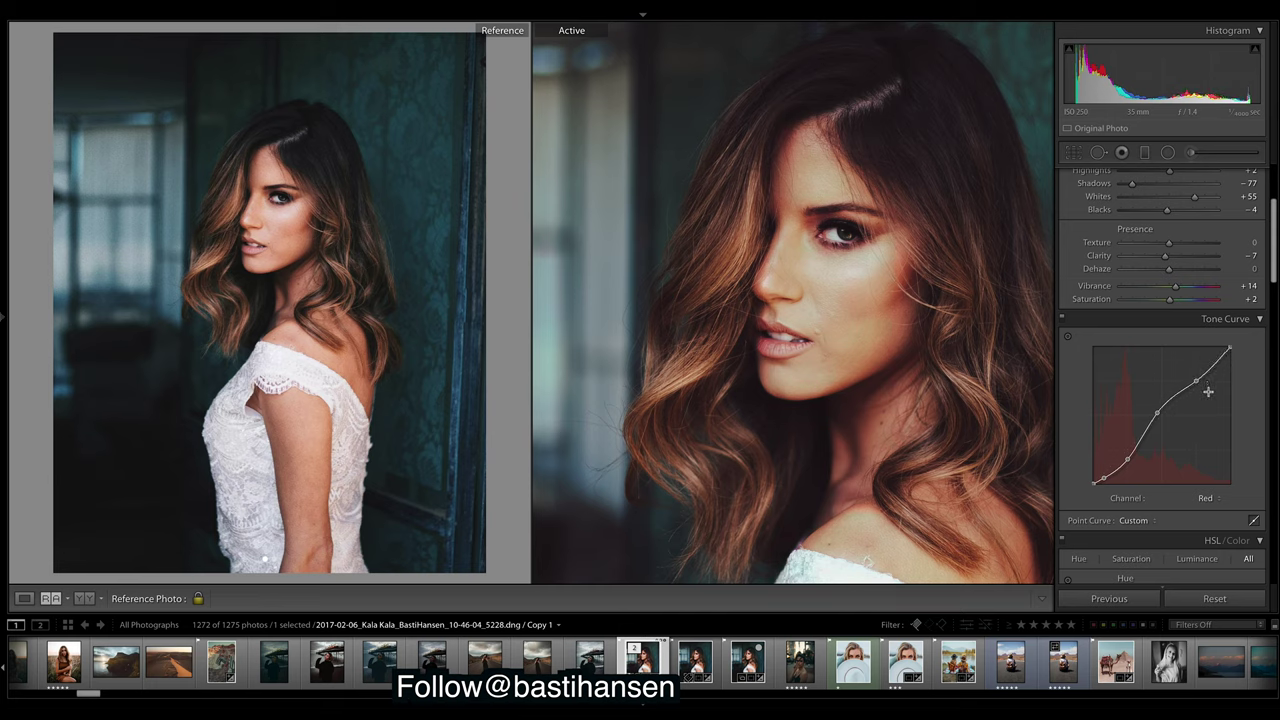
pyautogui.hotkey('ctrl', 'z')
pyautogui.click(1214, 500)
pyautogui.click(1215, 515)
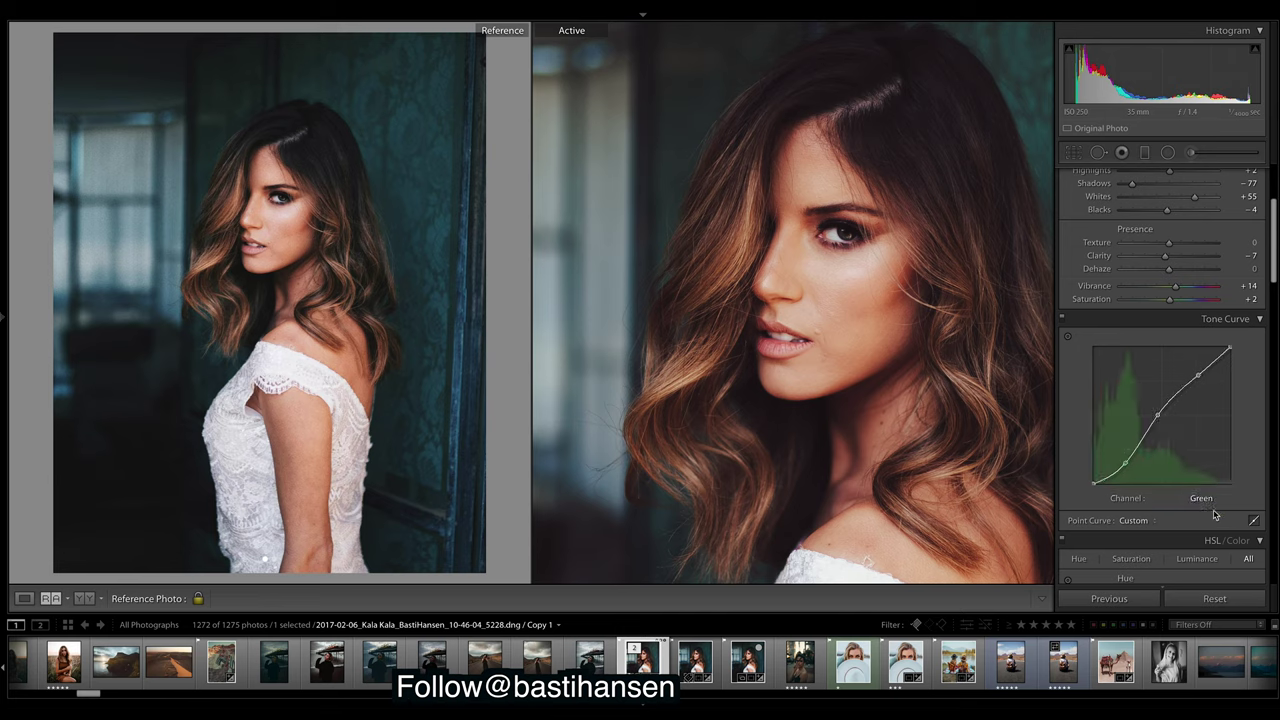
pyautogui.click(1210, 500)
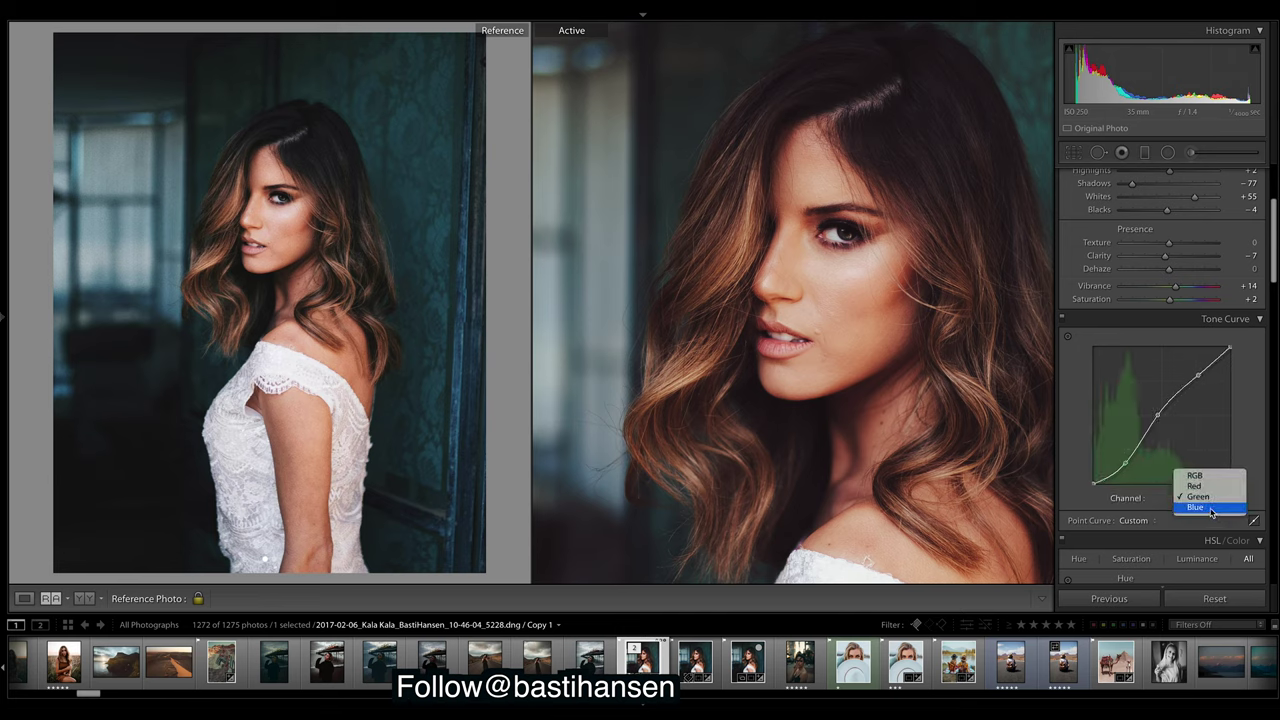
pyautogui.click(1215, 513)
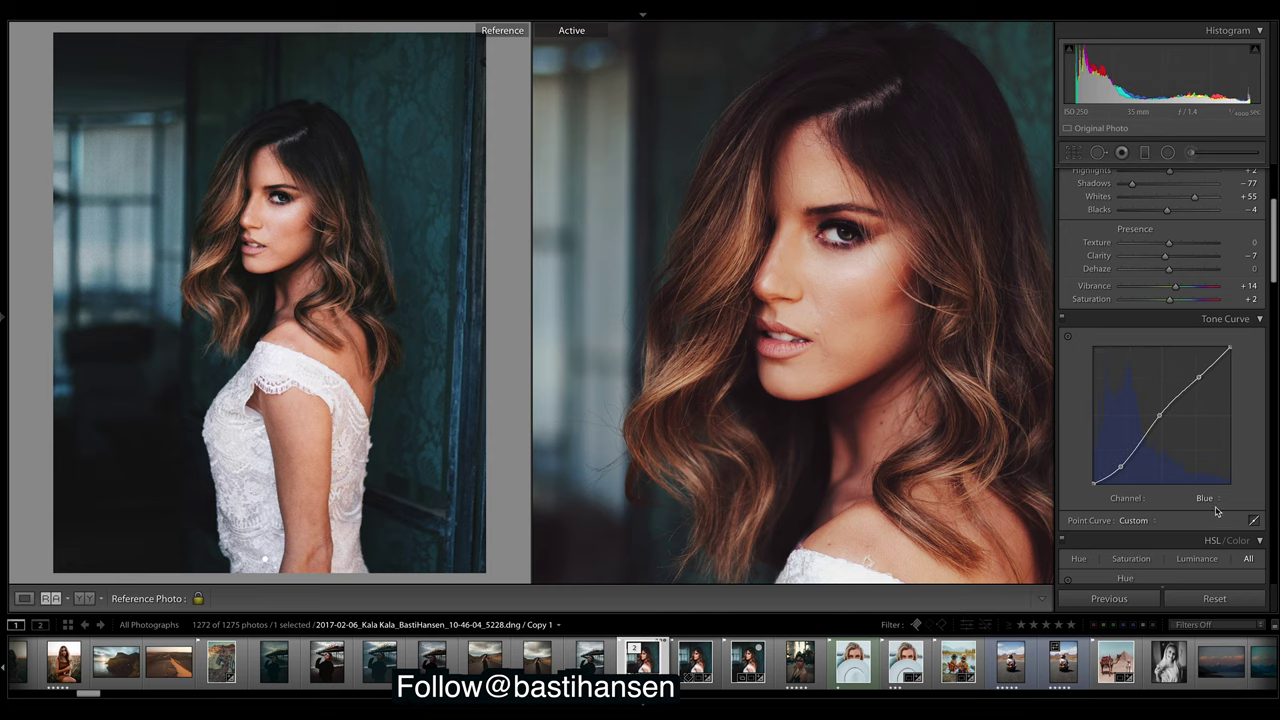
# Try raising the upper blue curve point, undo it, and step to the unedited 2017-02-06_kala.png
pyautogui.moveTo(1199, 378); pyautogui.dragTo(1198, 367)
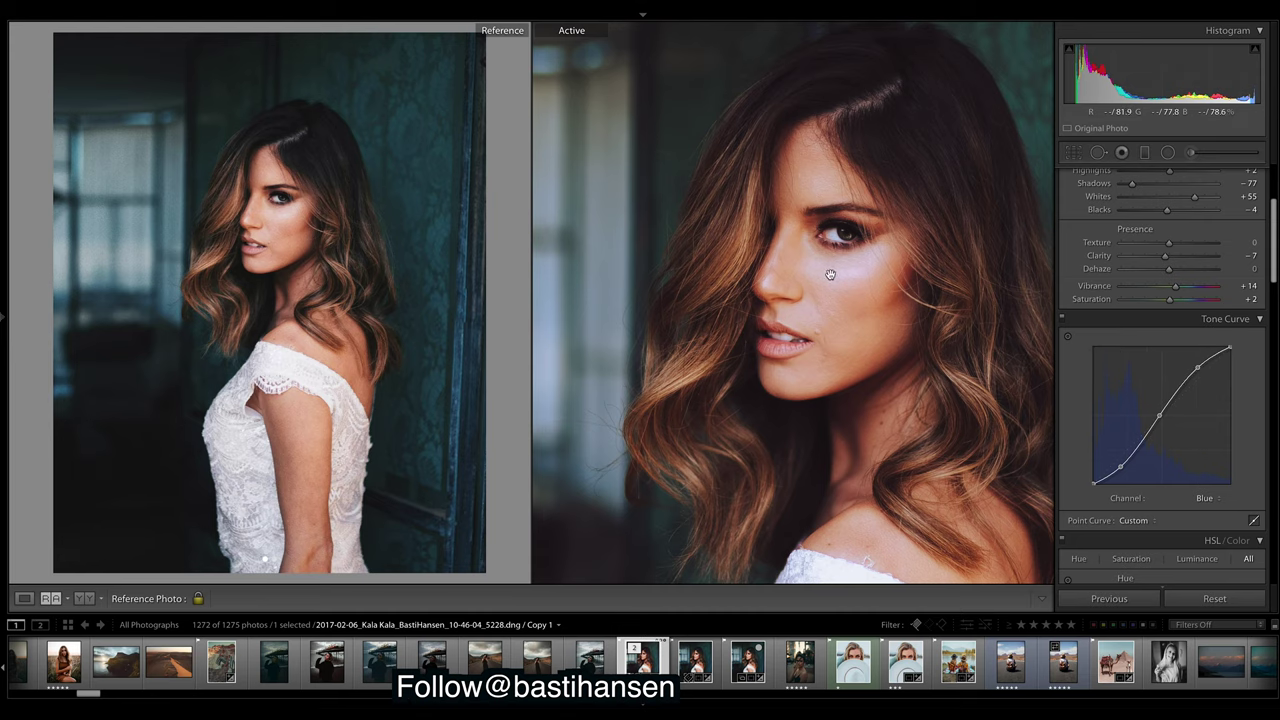
pyautogui.hotkey('ctrl', 'z')
pyautogui.press('Right')
pyautogui.press('Right')
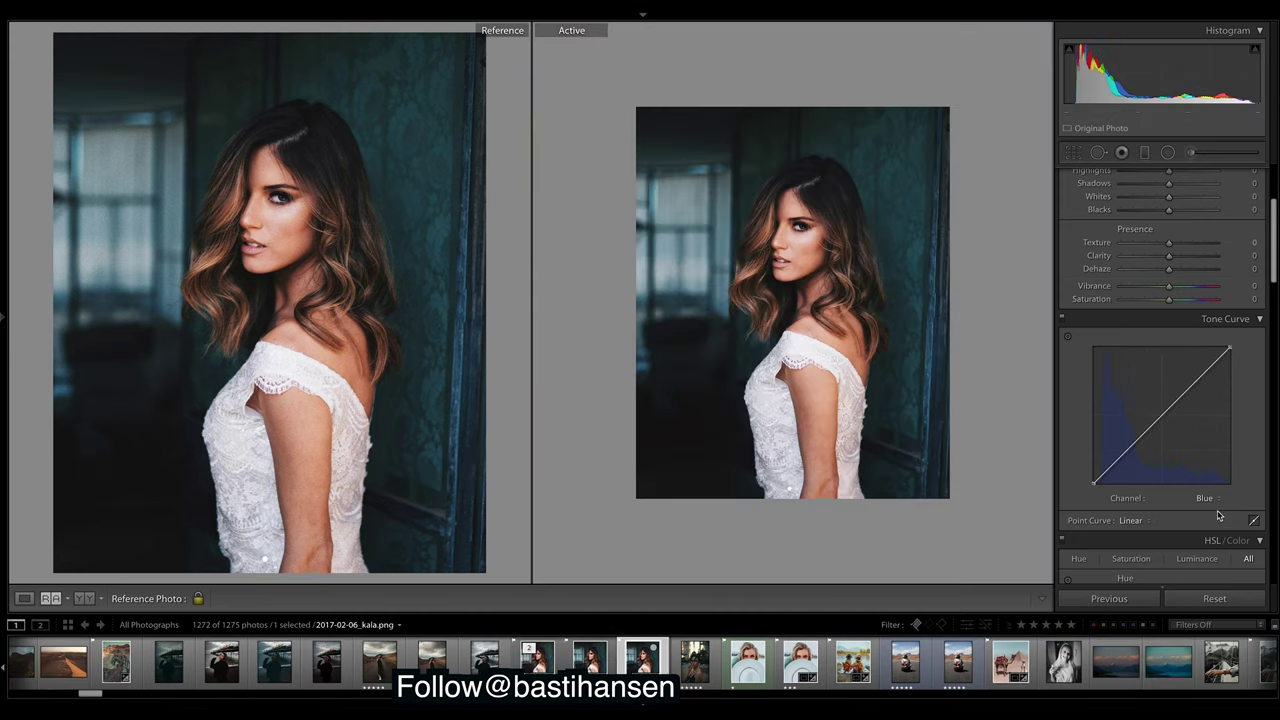
# Redo to bring Copy 1 back, then try lowering a Blue curve point to warm it and undo
pyautogui.hotkey('ctrl', 'z')
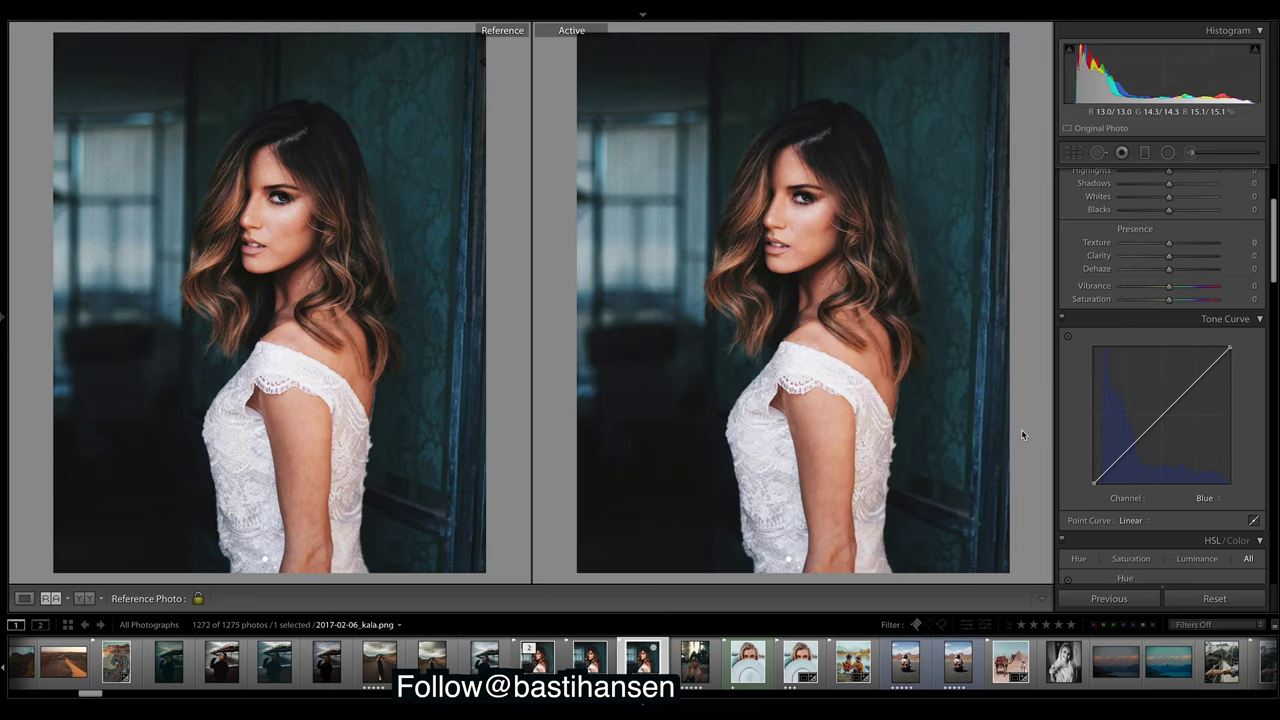
pyautogui.hotkey('ctrl', 'shift', 'z')
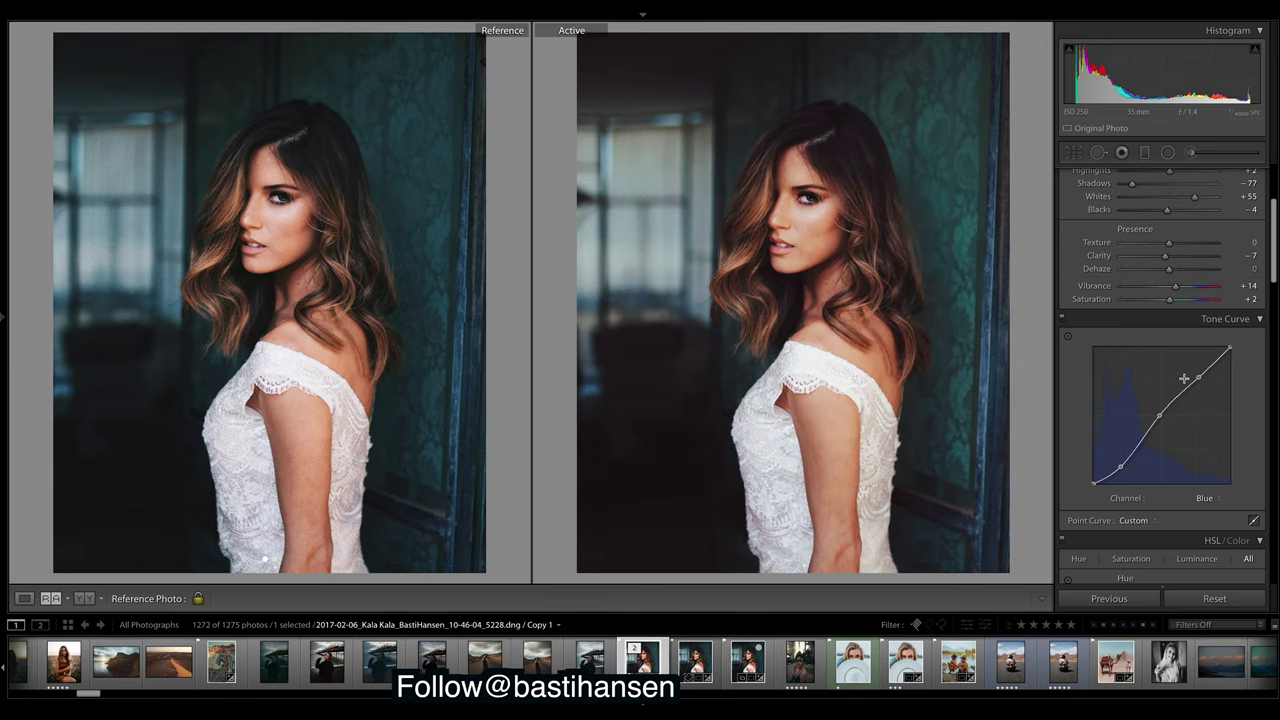
pyautogui.moveTo(1199, 378); pyautogui.dragTo(1197, 396)
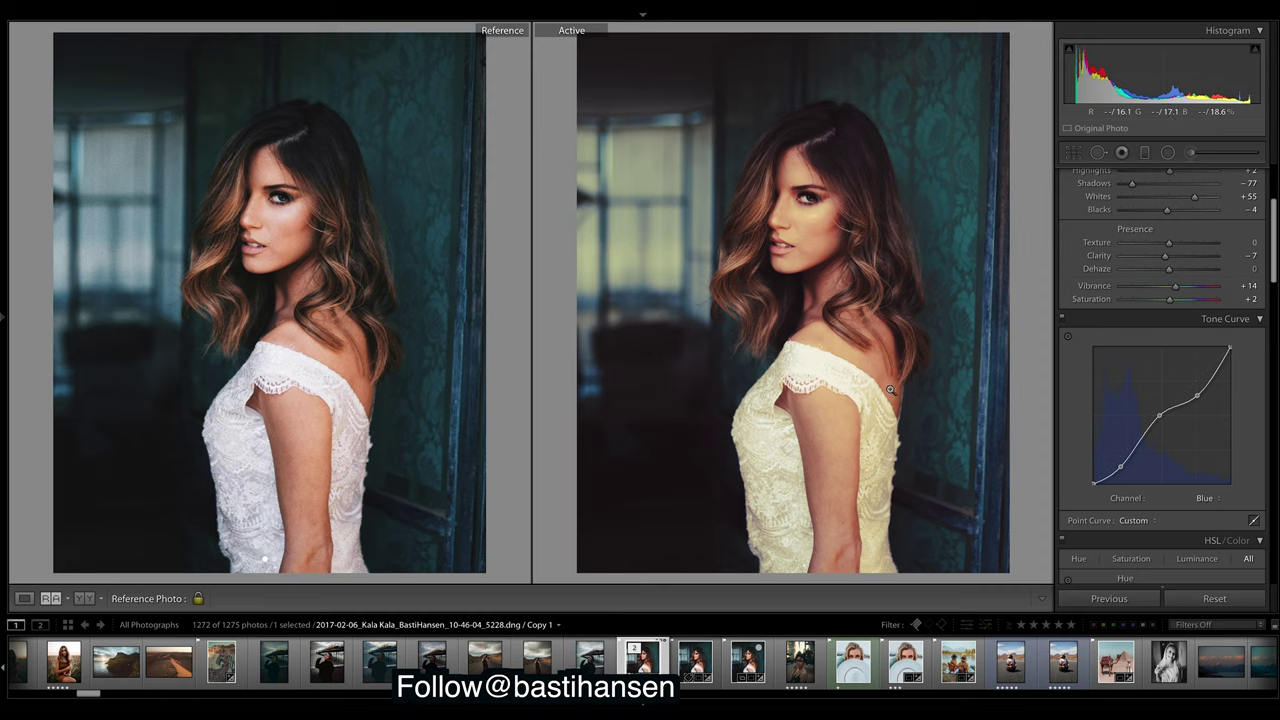
pyautogui.hotkey('ctrl', 'z')
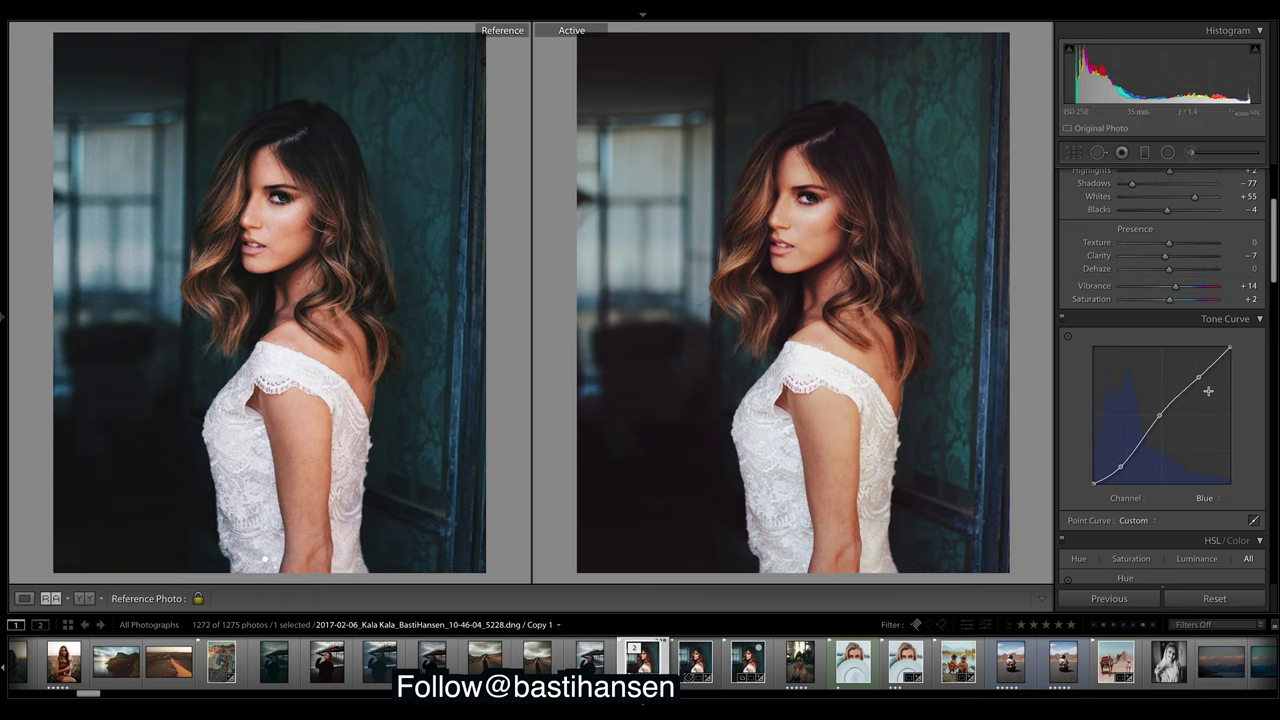
# Switch the Tone Curve channel to Green, then Red, then back to Green
pyautogui.click(1208, 497)
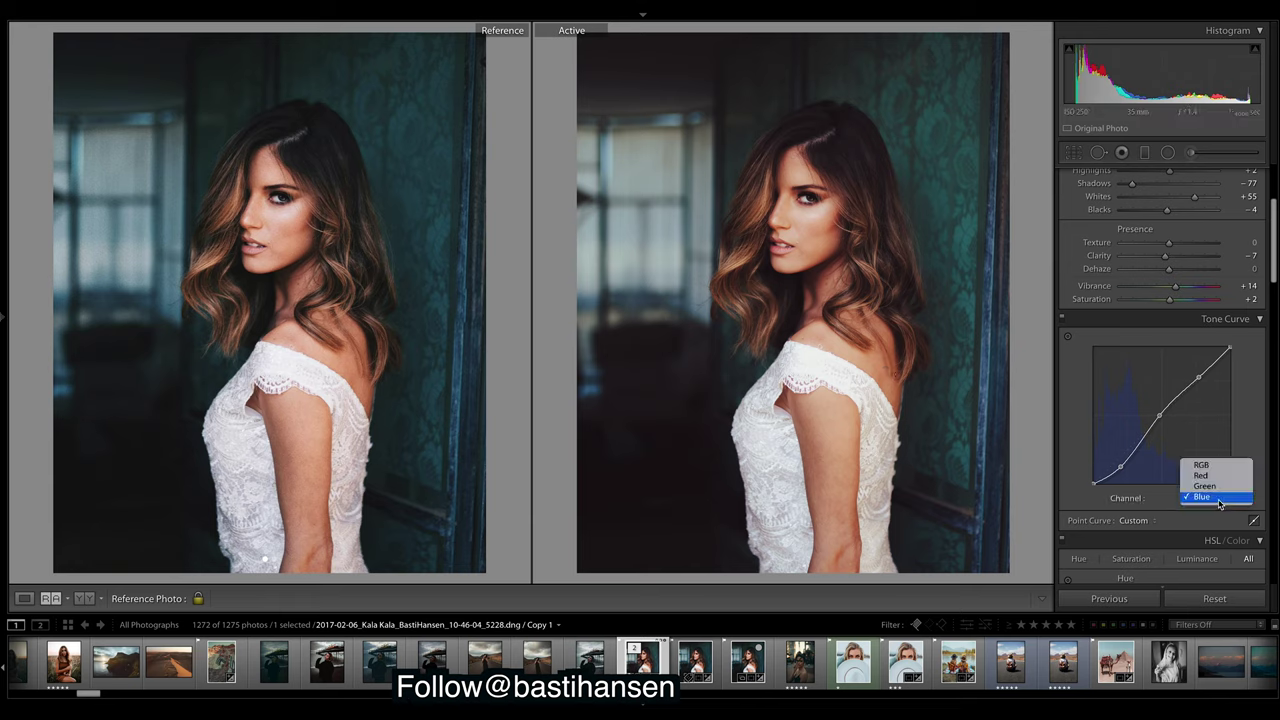
pyautogui.click(1219, 489)
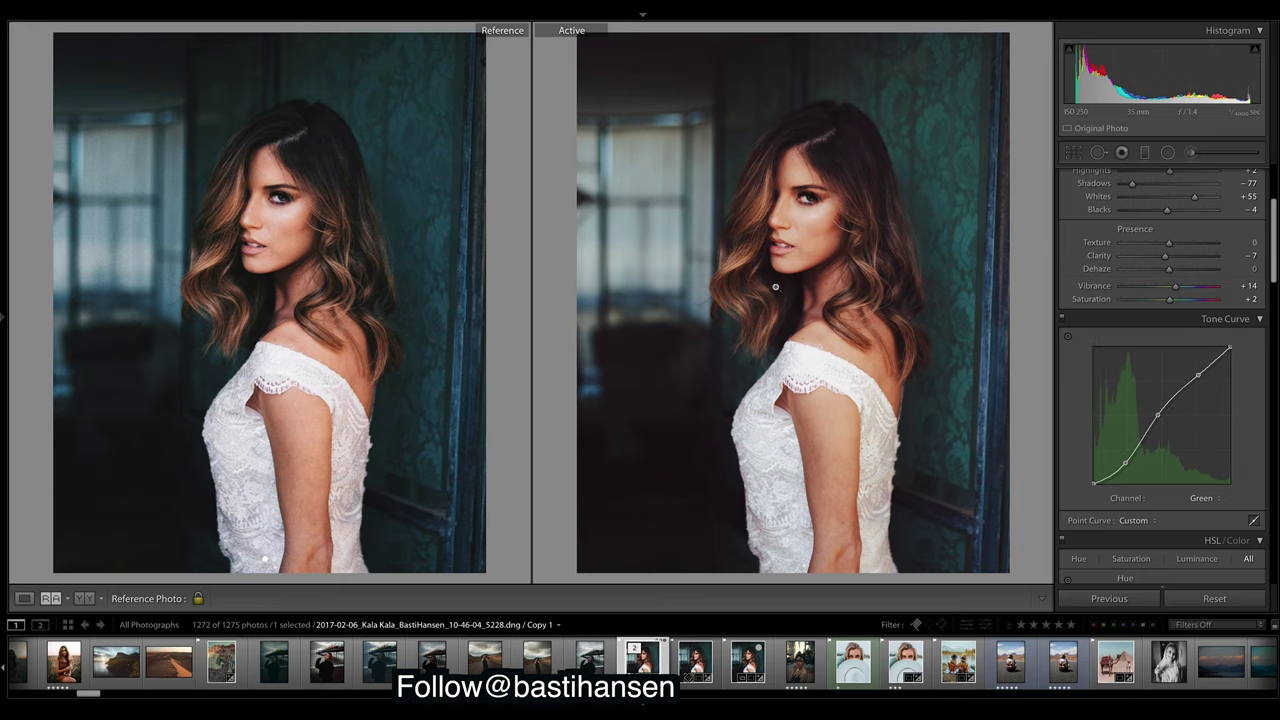
pyautogui.click(1210, 497)
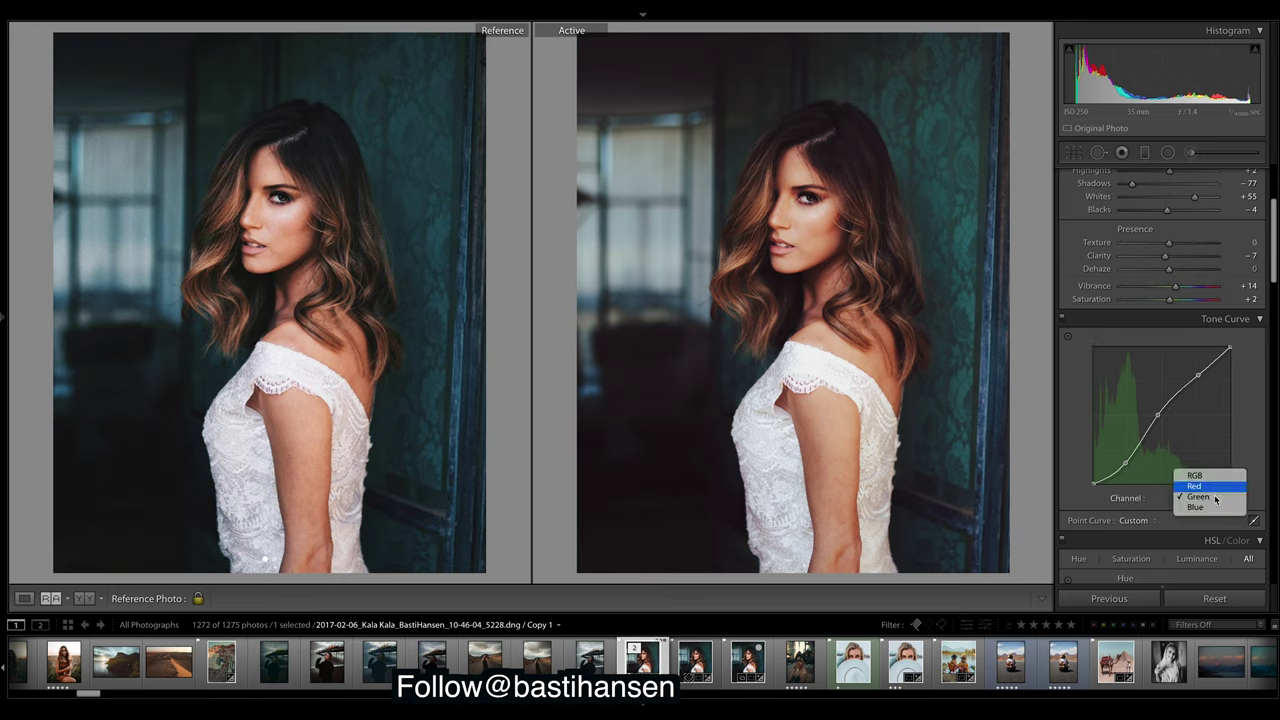
pyautogui.click(1211, 486)
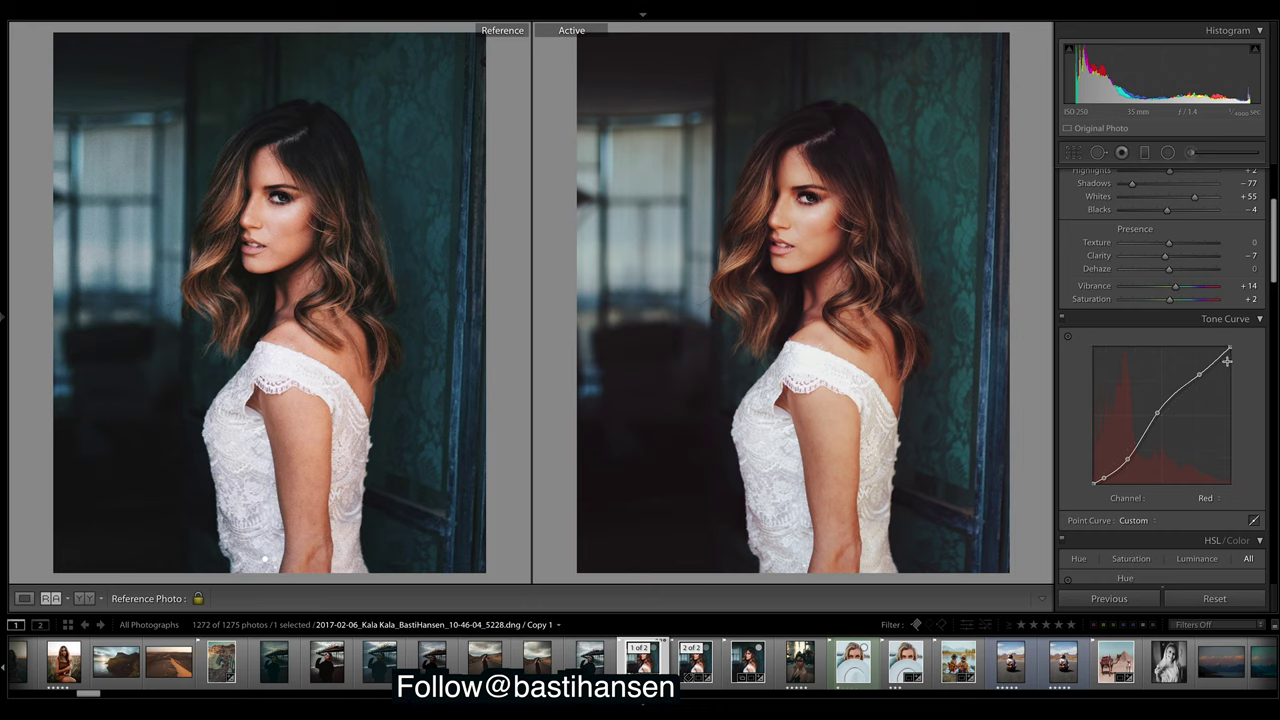
pyautogui.click(1207, 498)
pyautogui.click(1211, 507)
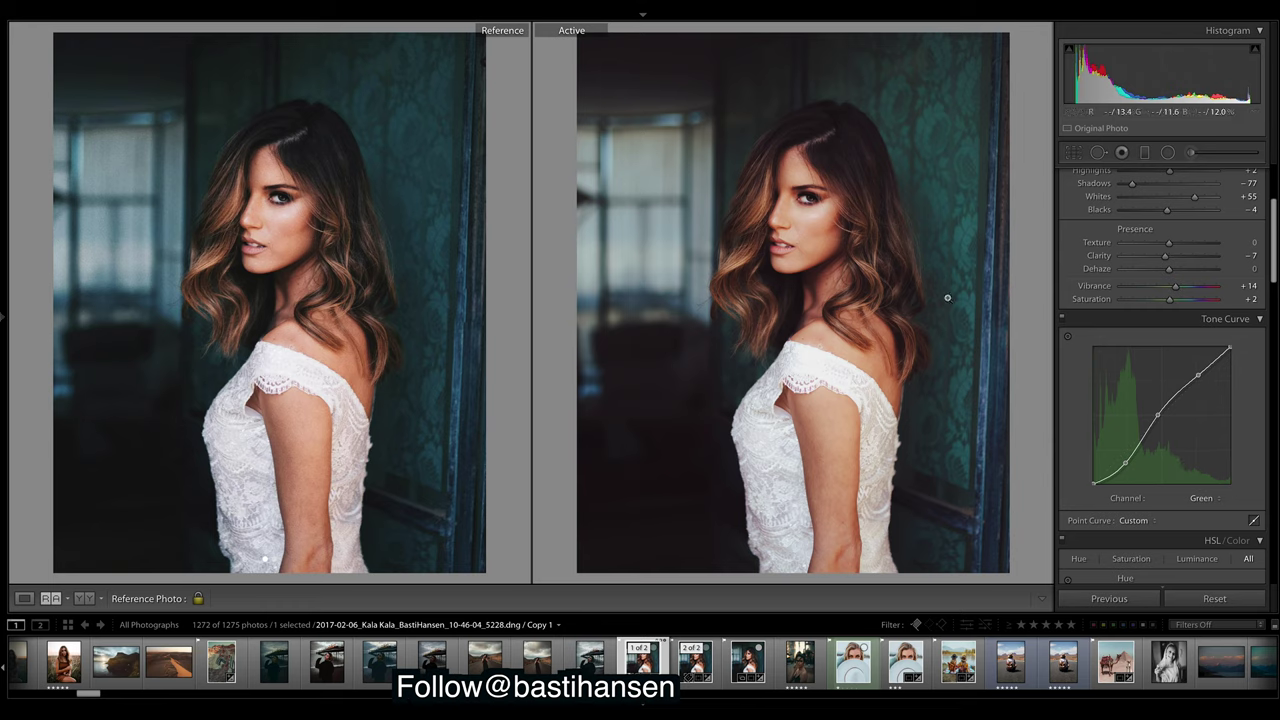
# Try lowering the green midpoint twice to add magenta, undoing each change
pyautogui.moveTo(1158, 414); pyautogui.dragTo(1160, 418)
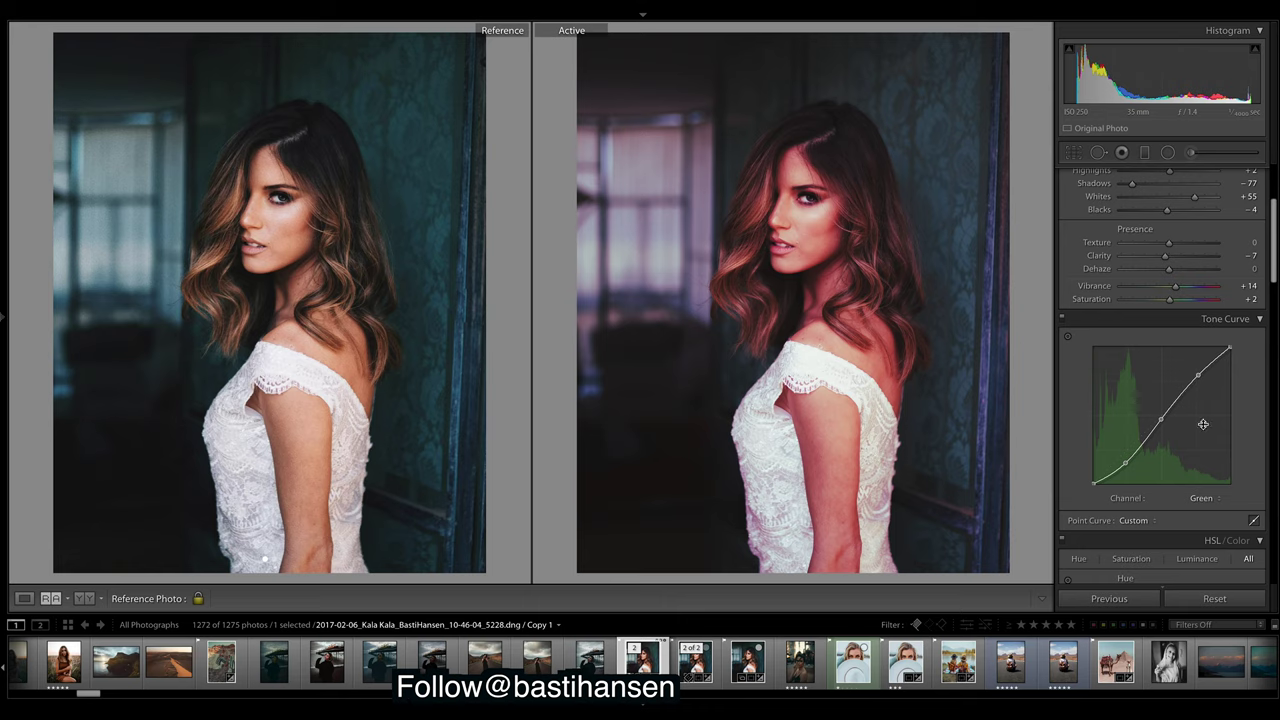
pyautogui.hotkey('ctrl', 'z')
pyautogui.moveTo(1160, 419); pyautogui.dragTo(1167, 418)
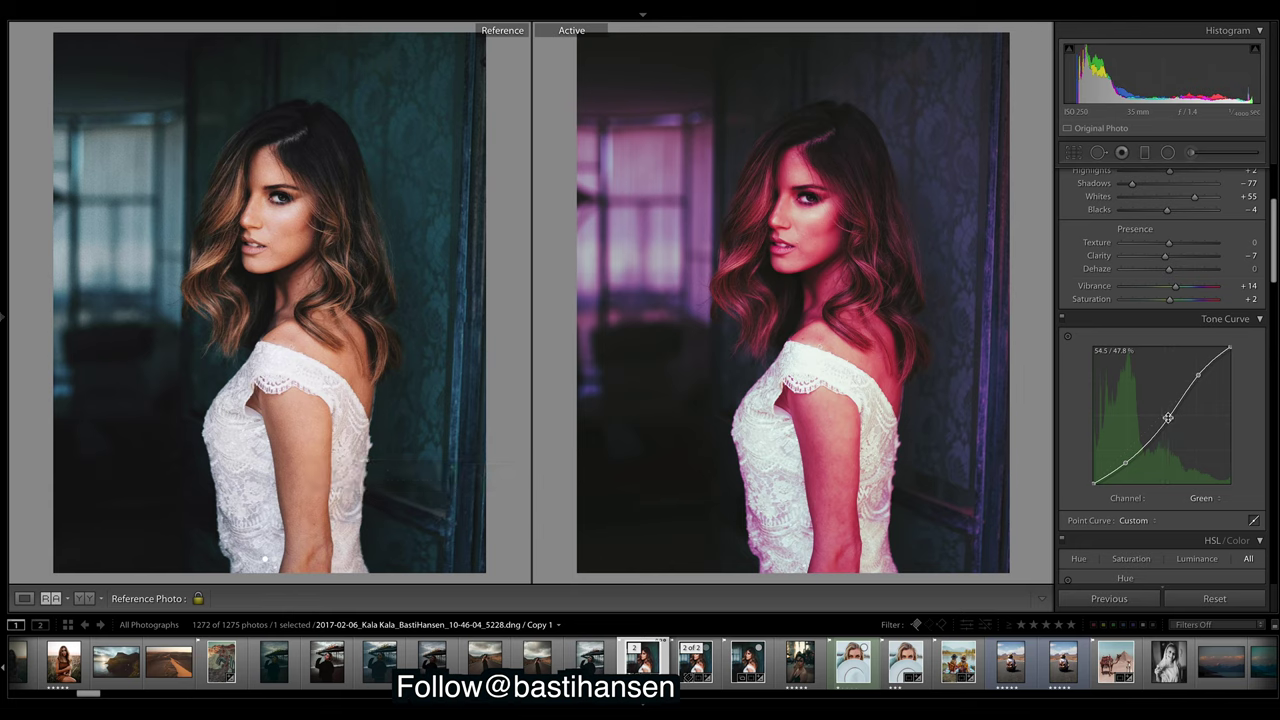
pyautogui.hotkey('ctrl', 'z')
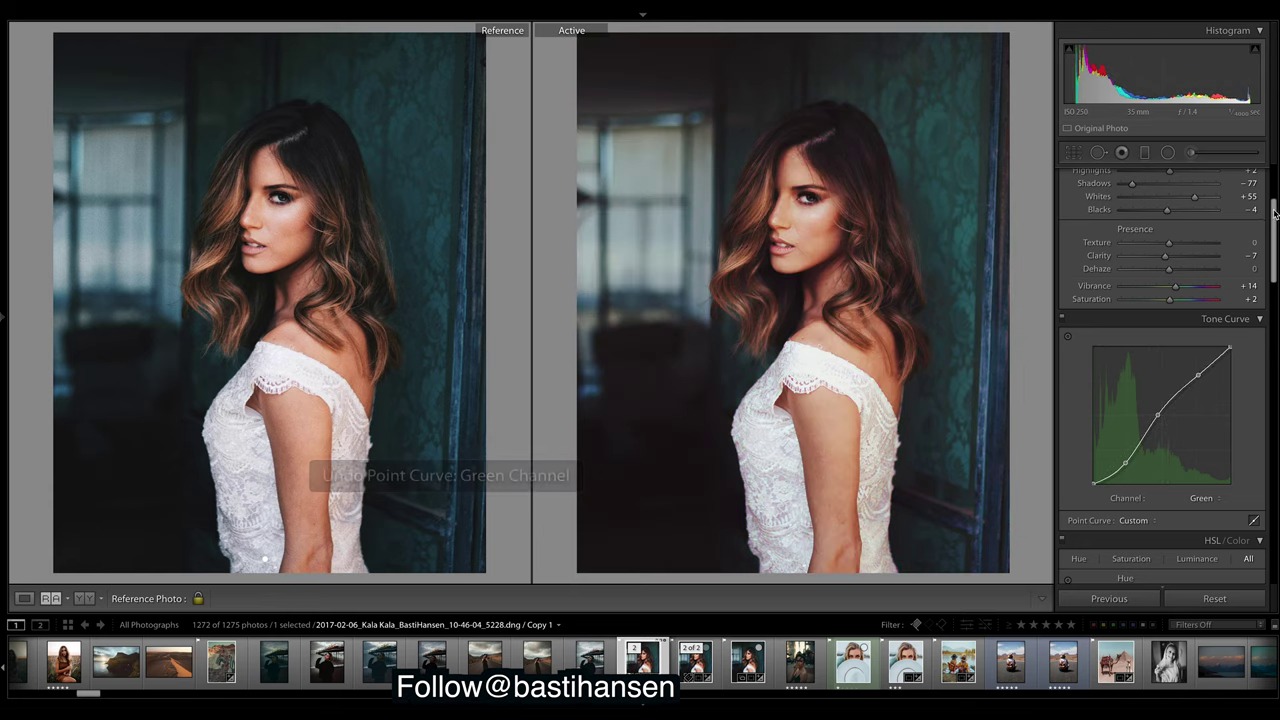
pyautogui.moveTo(1274, 213); pyautogui.dragTo(1222, 171)
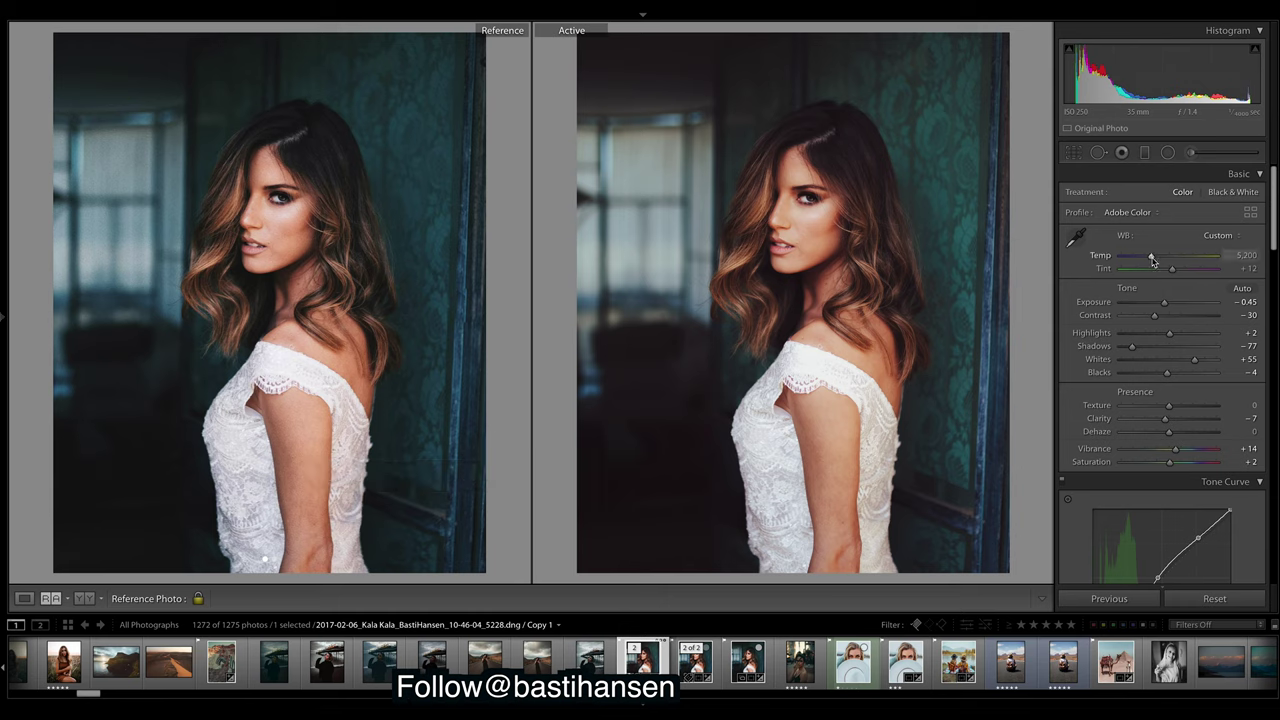
pyautogui.moveTo(1153, 260); pyautogui.dragTo(1181, 258)
pyautogui.hotkey('ctrl', 'z')
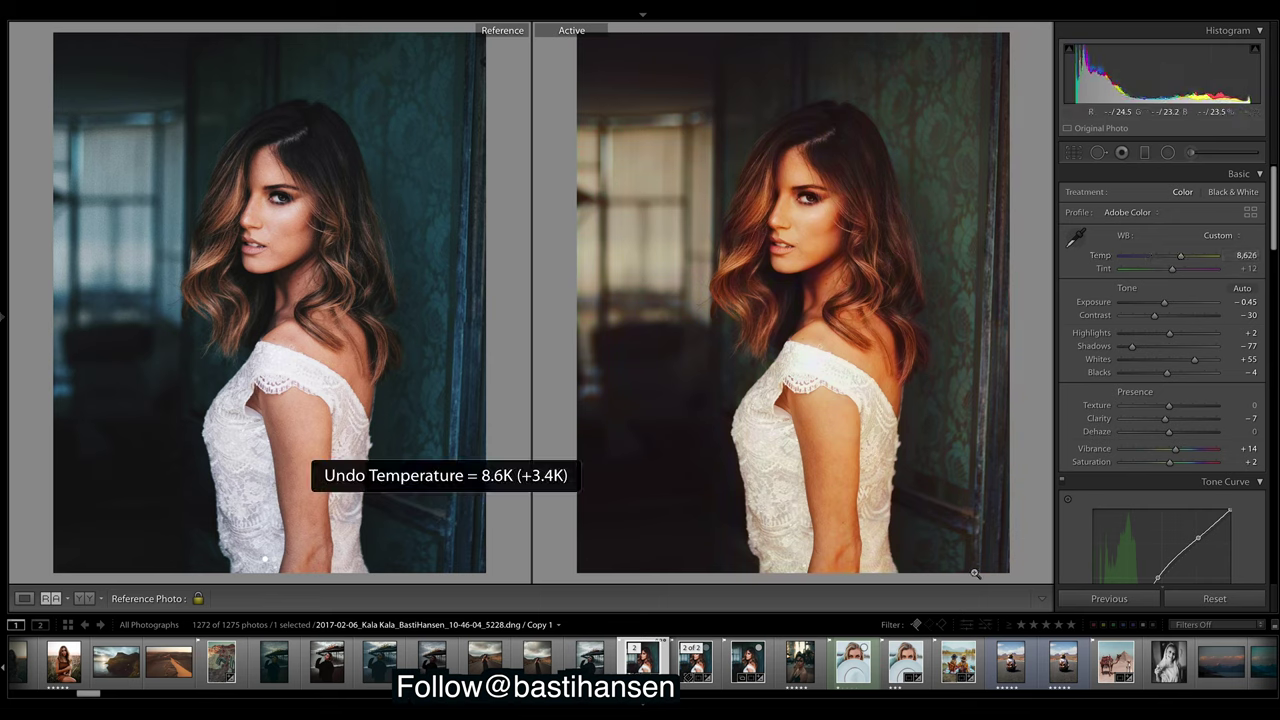
pyautogui.moveTo(1175, 273); pyautogui.dragTo(1188, 272)
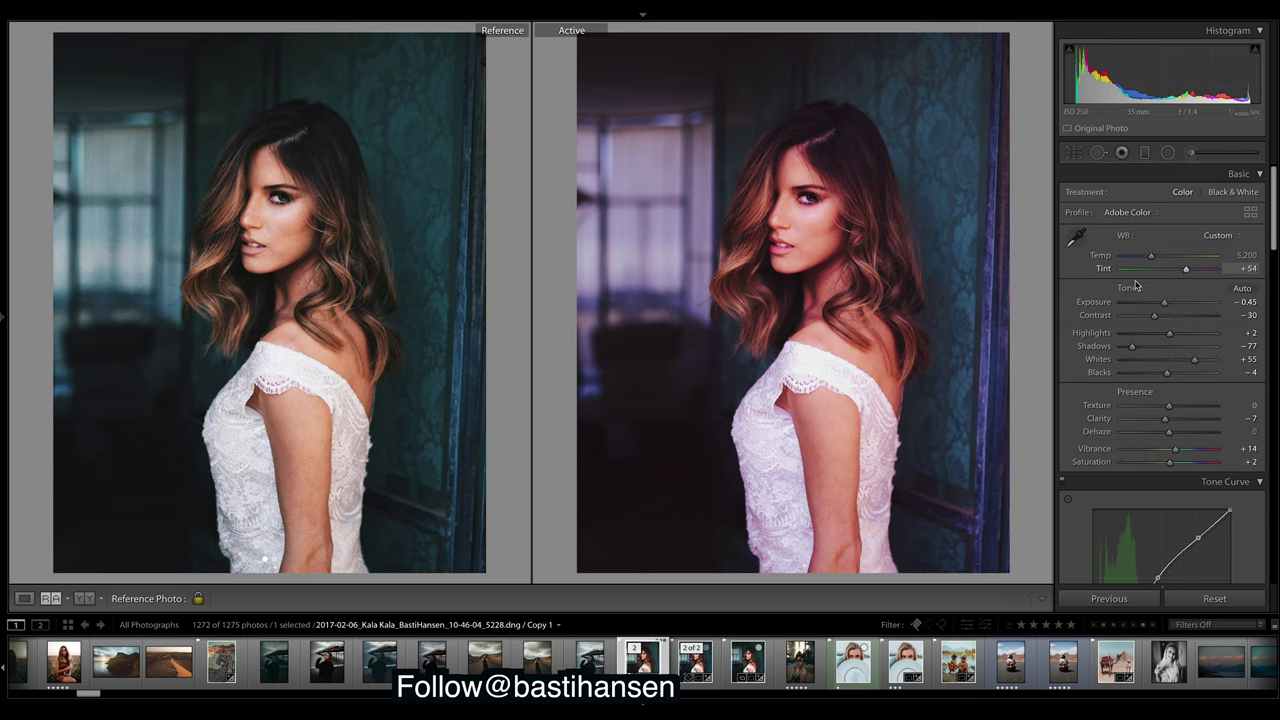
pyautogui.hotkey('ctrl', 'z')
pyautogui.moveTo(1276, 212); pyautogui.dragTo(1276, 257)
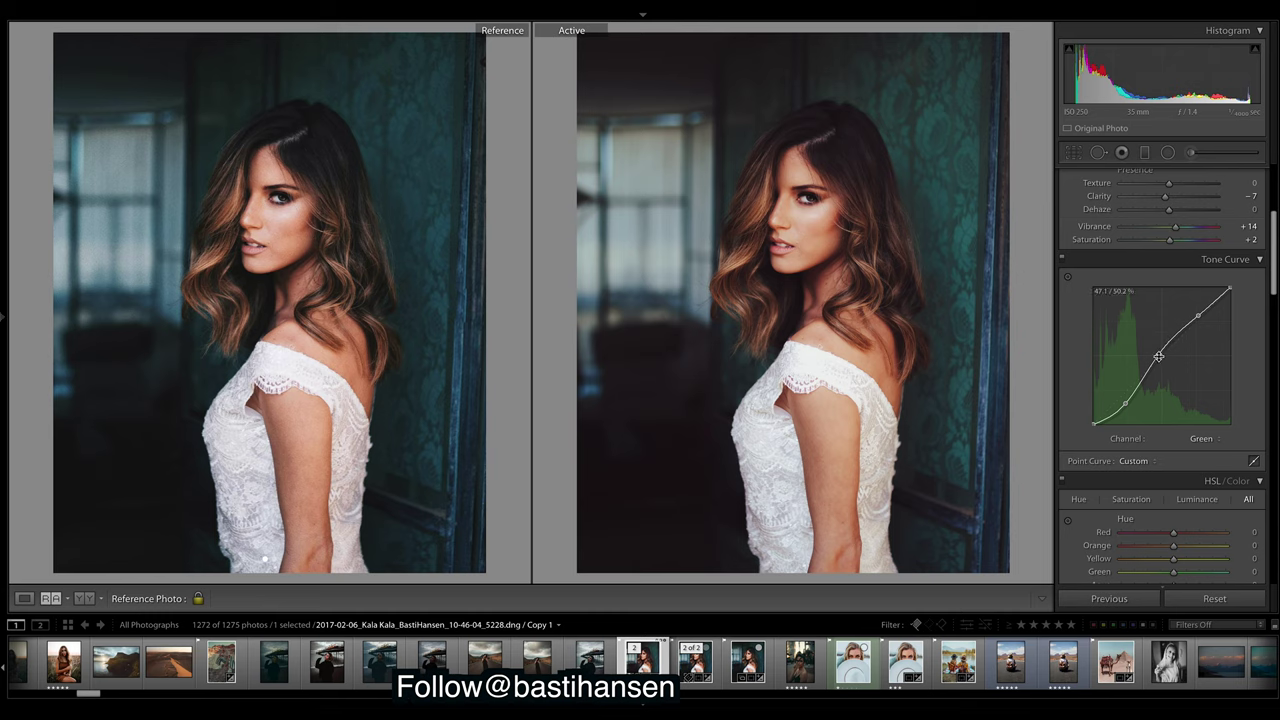
pyautogui.moveTo(1159, 360); pyautogui.dragTo(1162, 378)
# Undo the green curve change and switch the Tone Curve to the Red channel
pyautogui.hotkey('ctrl', 'z')
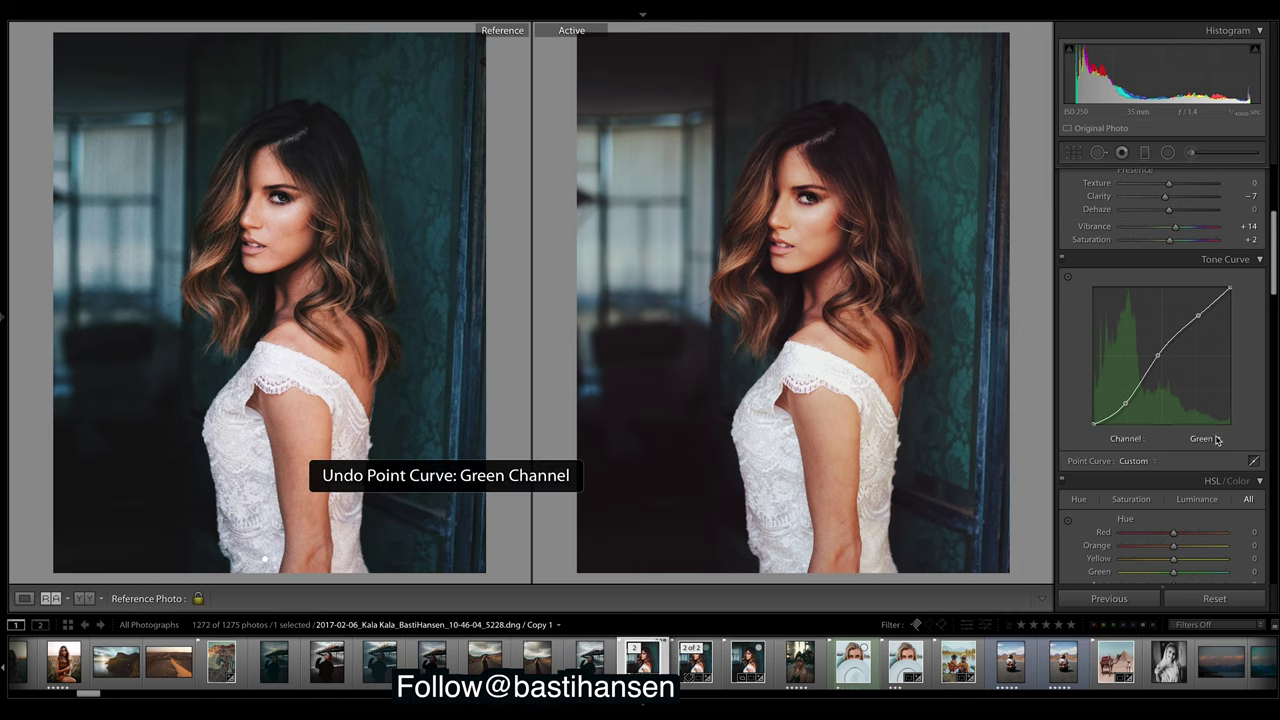
pyautogui.moveTo(1276, 258)
pyautogui.mouseDown()
pyautogui.moveTo(1276, 216)
pyautogui.moveTo(1272, 270)
pyautogui.mouseUp()
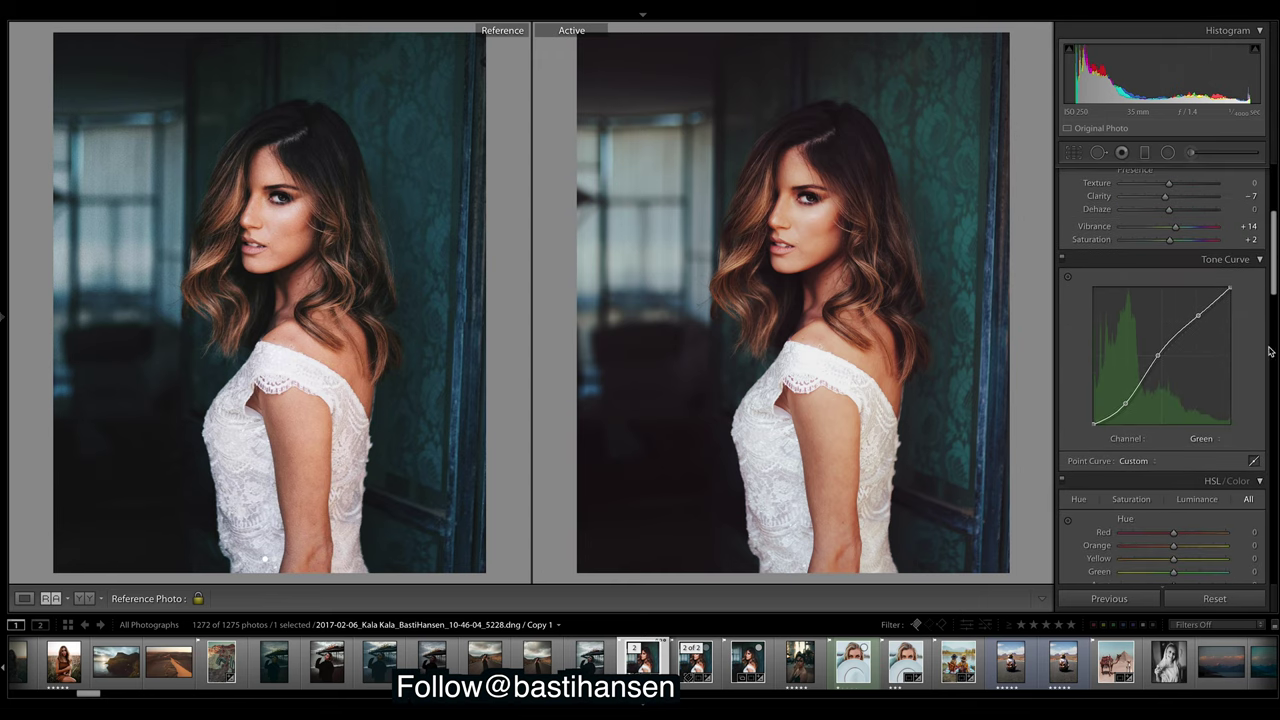
pyautogui.click(1212, 438)
pyautogui.click(1212, 426)
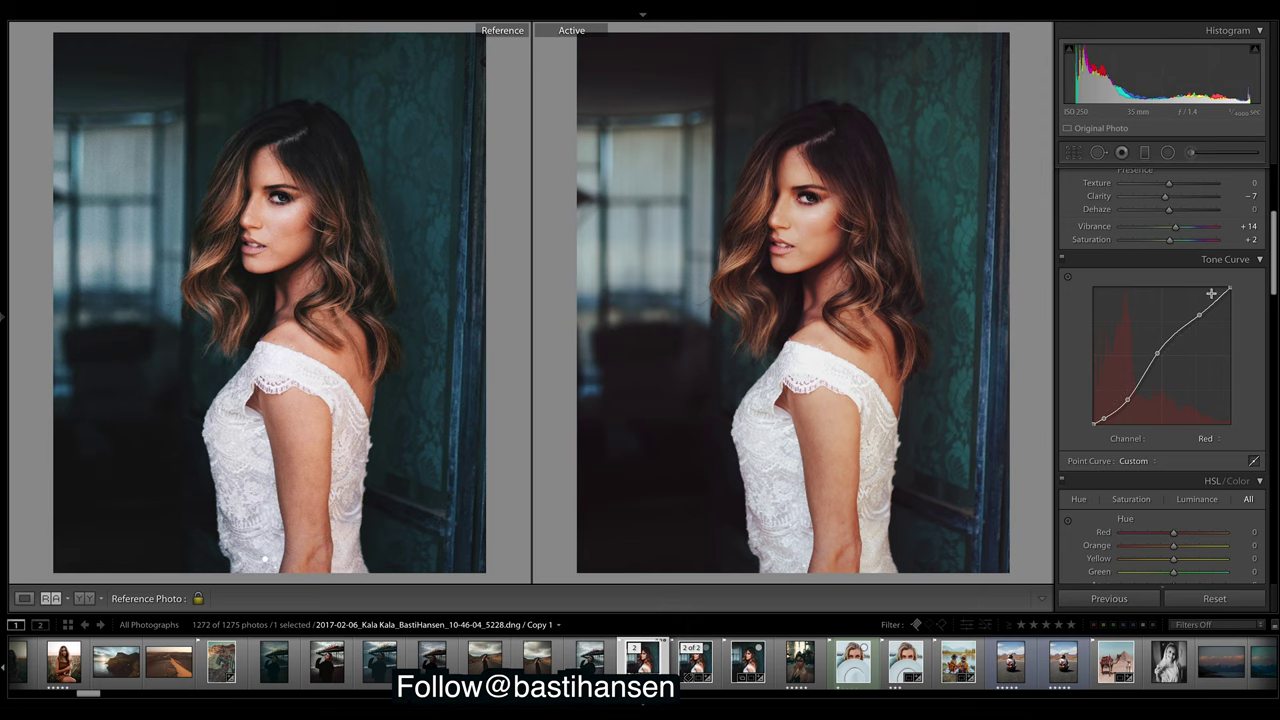
pyautogui.scroll(5, 1160, 350)
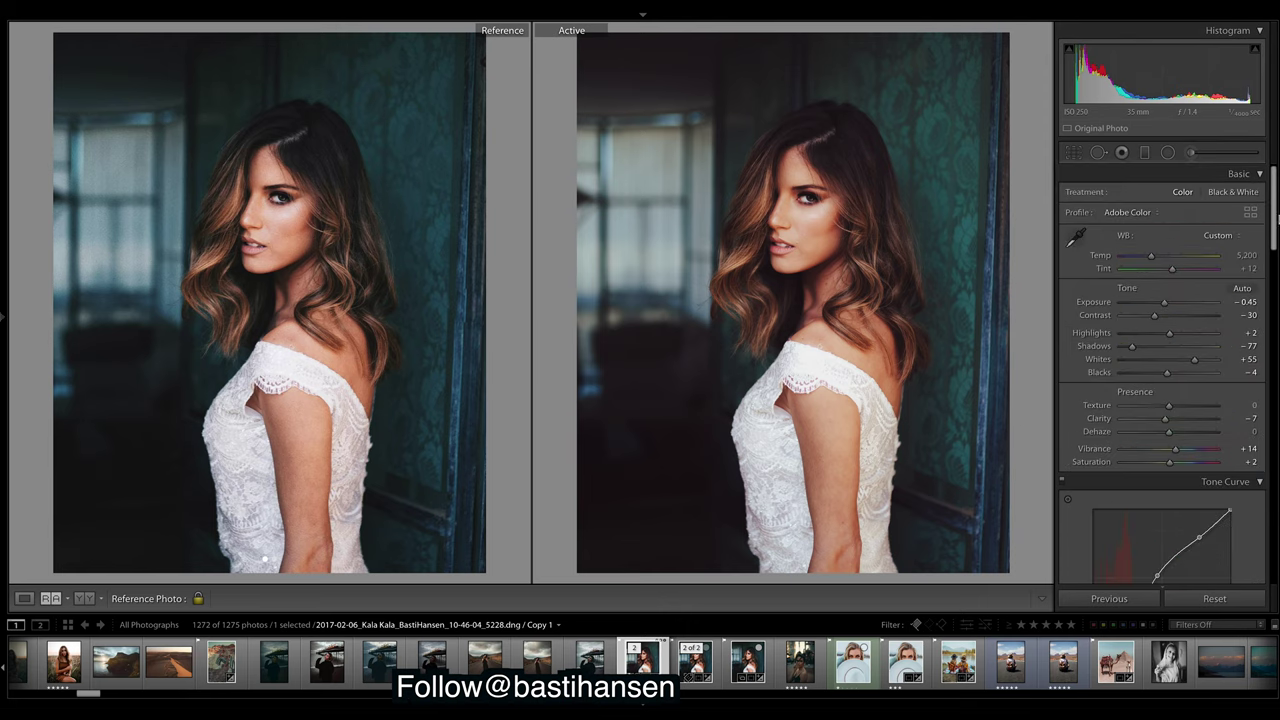
pyautogui.scroll(-5, 1277, 222)
pyautogui.scroll(5, 1180, 268)
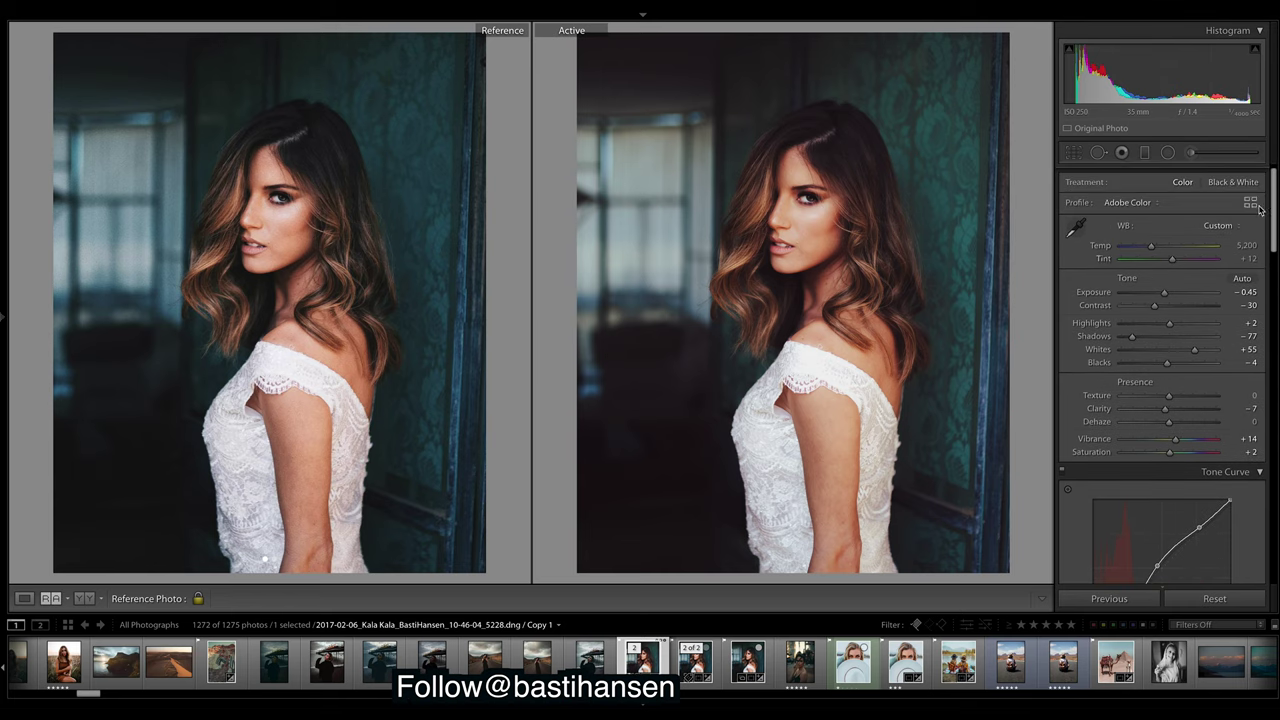
pyautogui.scroll(-5, 1256, 217)
# Try lowering a red curve point toward cyan, undo it, and keep Red selected
pyautogui.moveTo(1153, 335); pyautogui.dragTo(1172, 349)
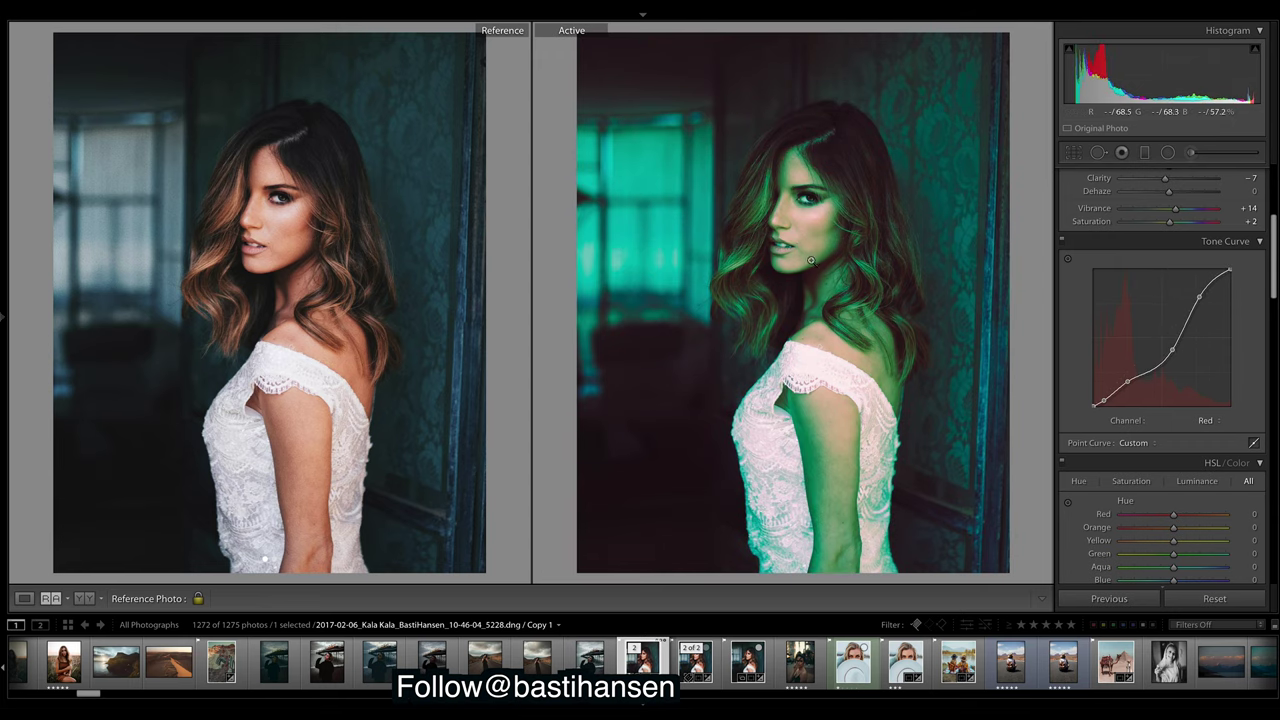
pyautogui.hotkey('ctrl', 'z')
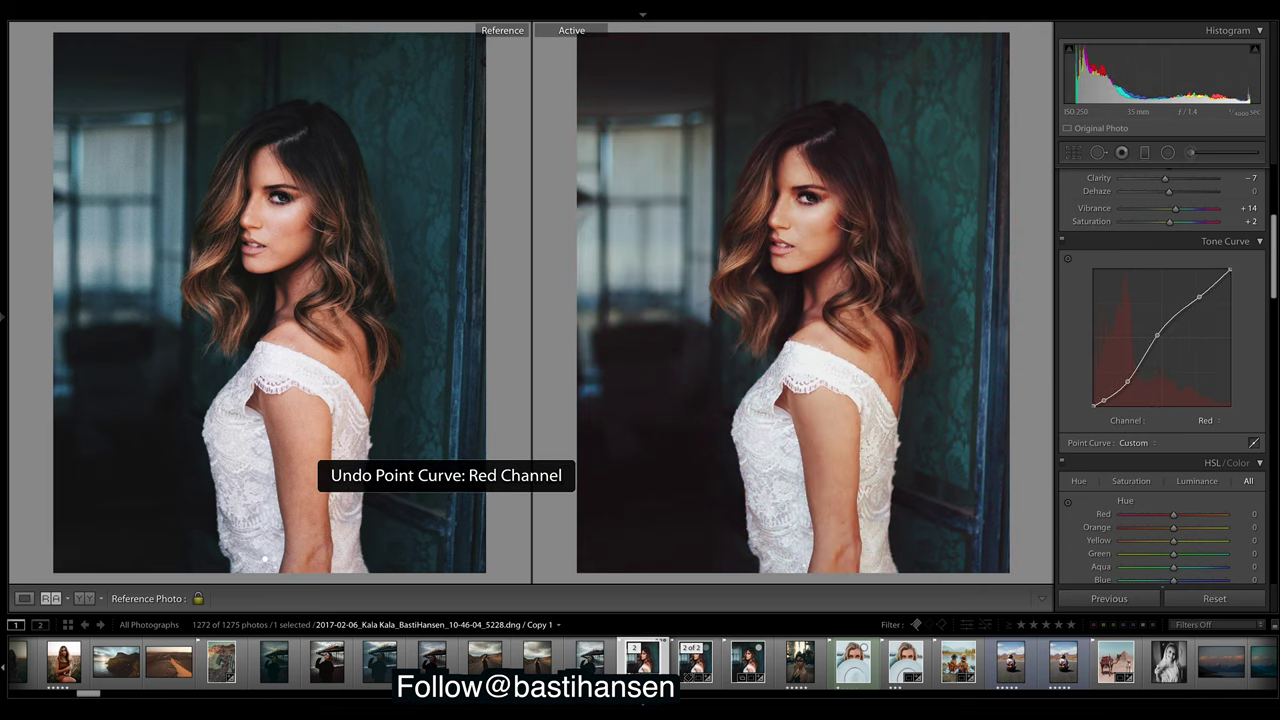
pyautogui.moveTo(1274, 272); pyautogui.dragTo(1272, 268)
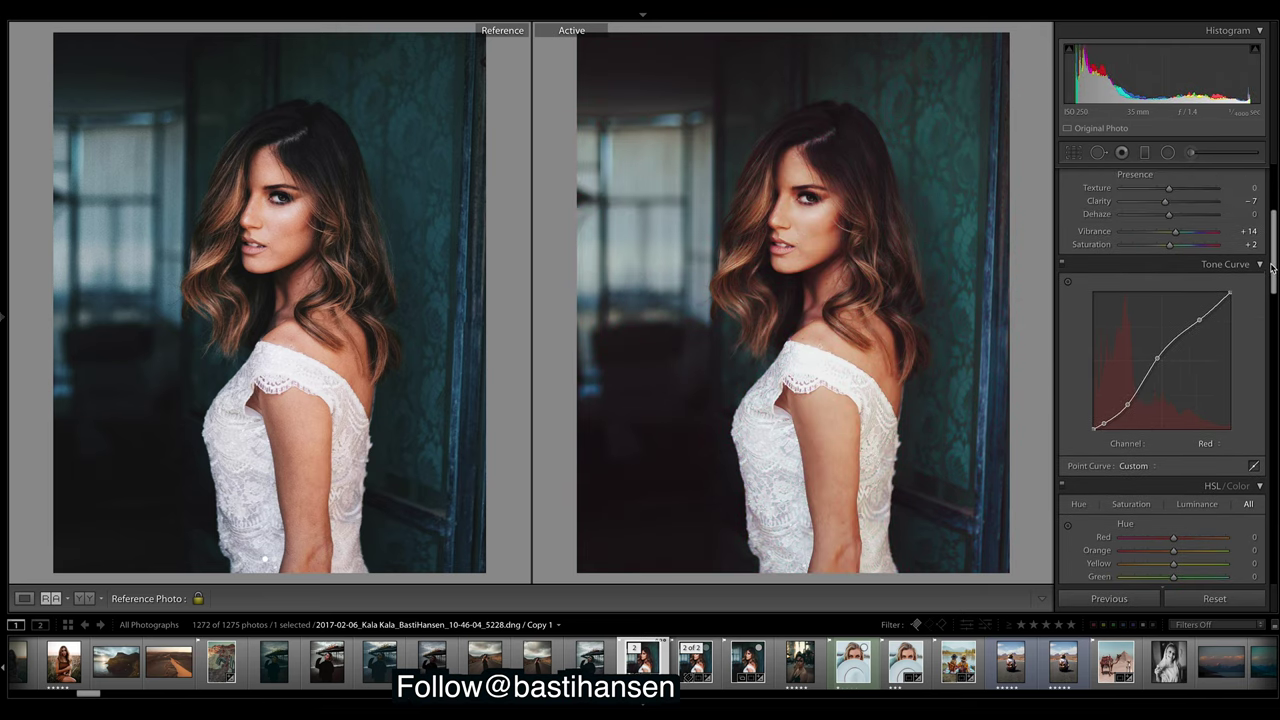
pyautogui.click(1216, 444)
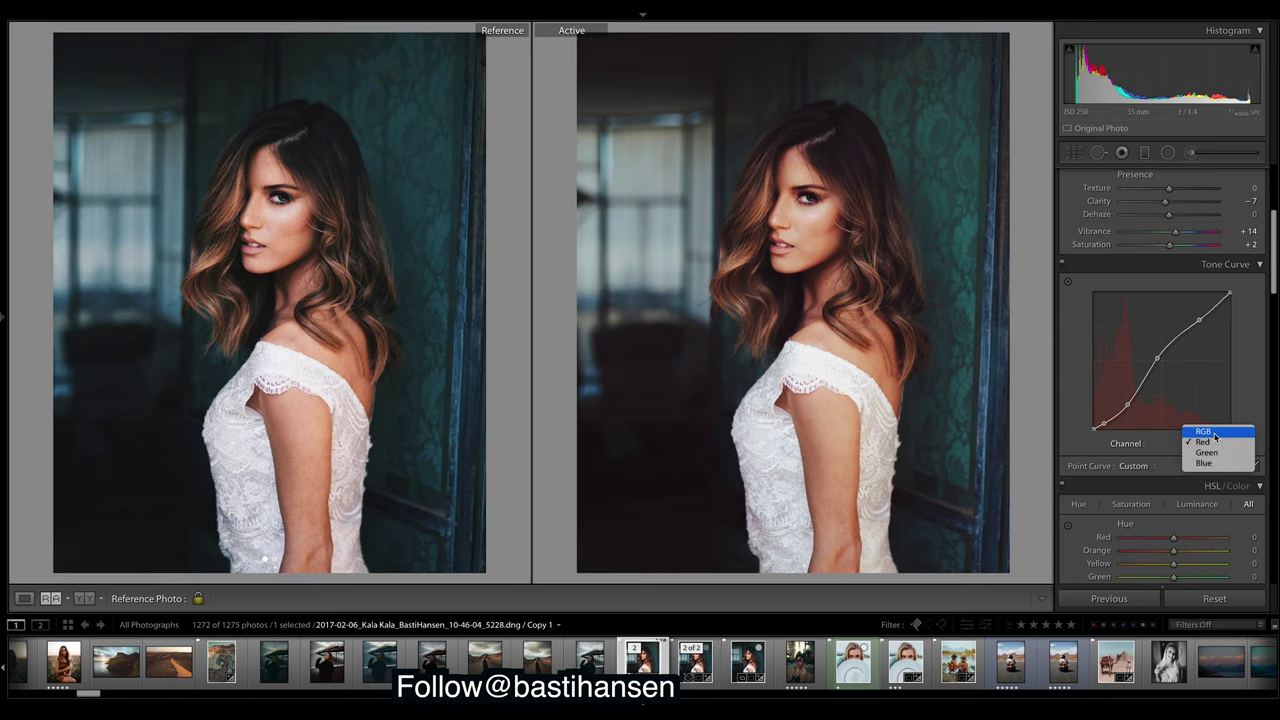
pyautogui.click(1262, 368)
pyautogui.moveTo(1276, 265); pyautogui.dragTo(1270, 290)
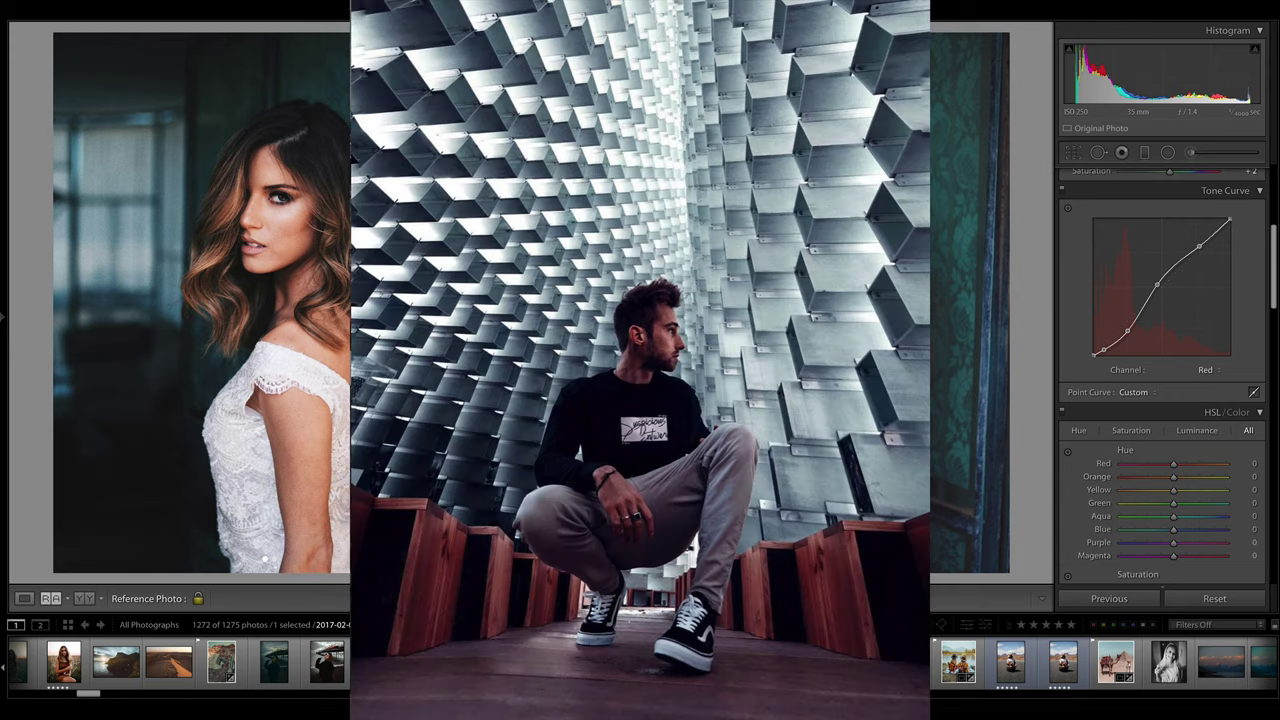
pyautogui.press('F6')
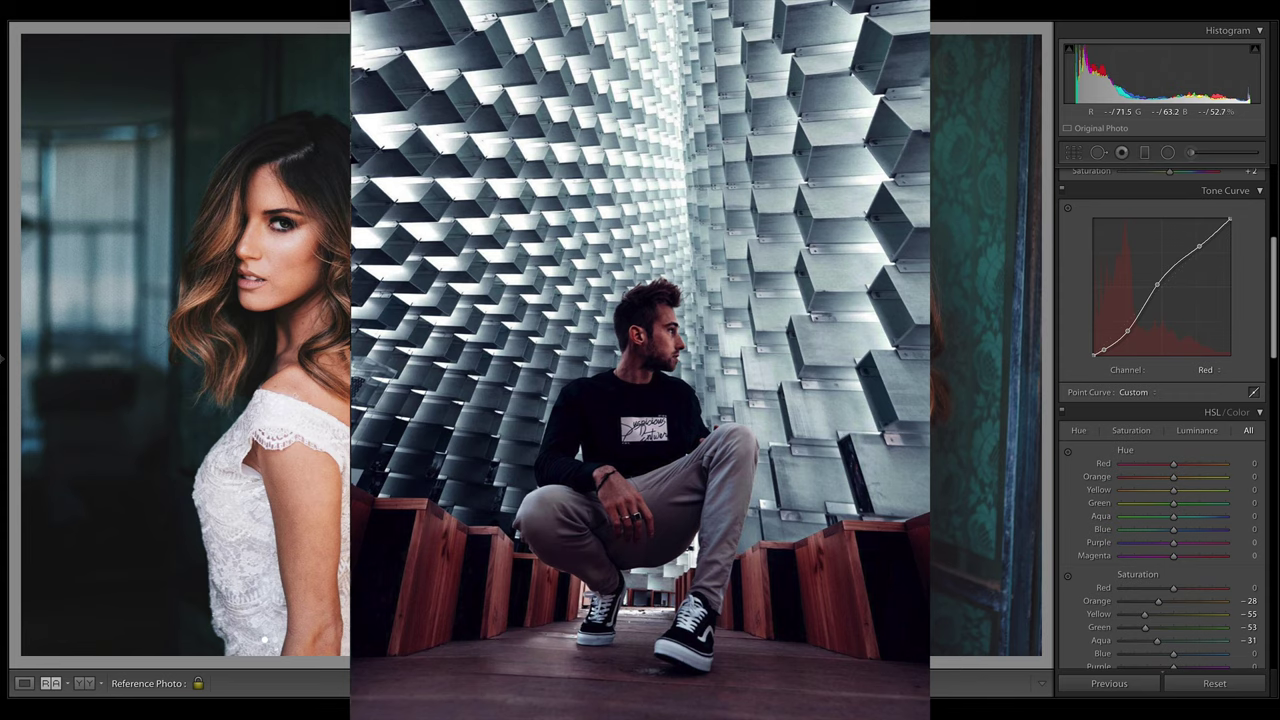
pyautogui.moveTo(1273, 285); pyautogui.dragTo(1266, 398)
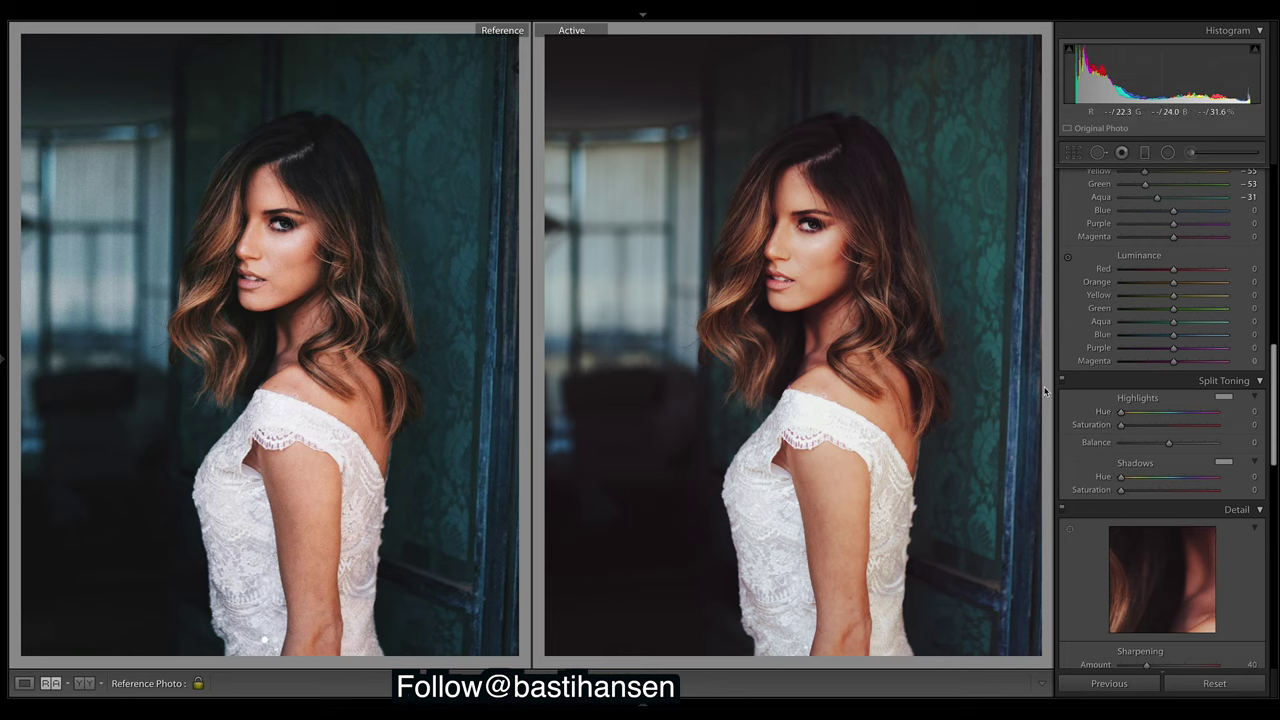
# Set Split Toning shadows to hue 168, saturation 11, and highlights to hue 213, saturation 11
pyautogui.moveTo(1164, 477)
pyautogui.mouseDown()
pyautogui.moveTo(1212, 478)
pyautogui.moveTo(1171, 481)
pyautogui.mouseUp()
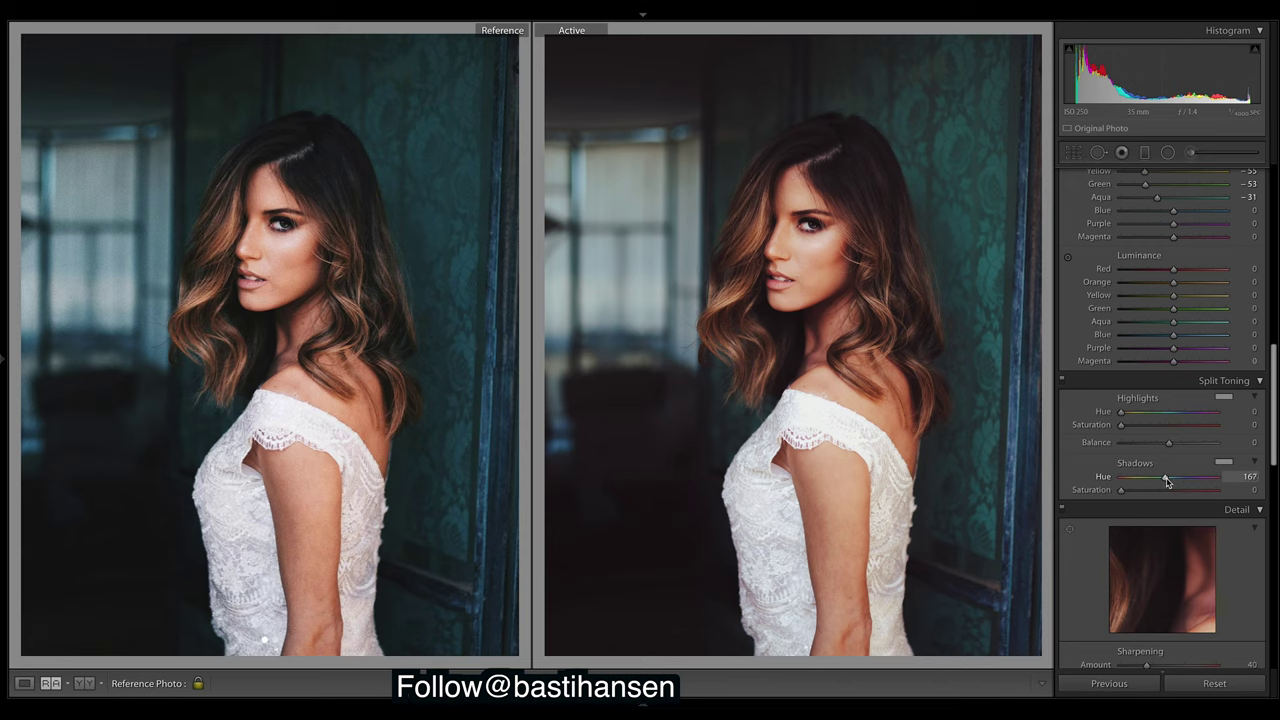
pyautogui.moveTo(1123, 490); pyautogui.dragTo(1133, 494)
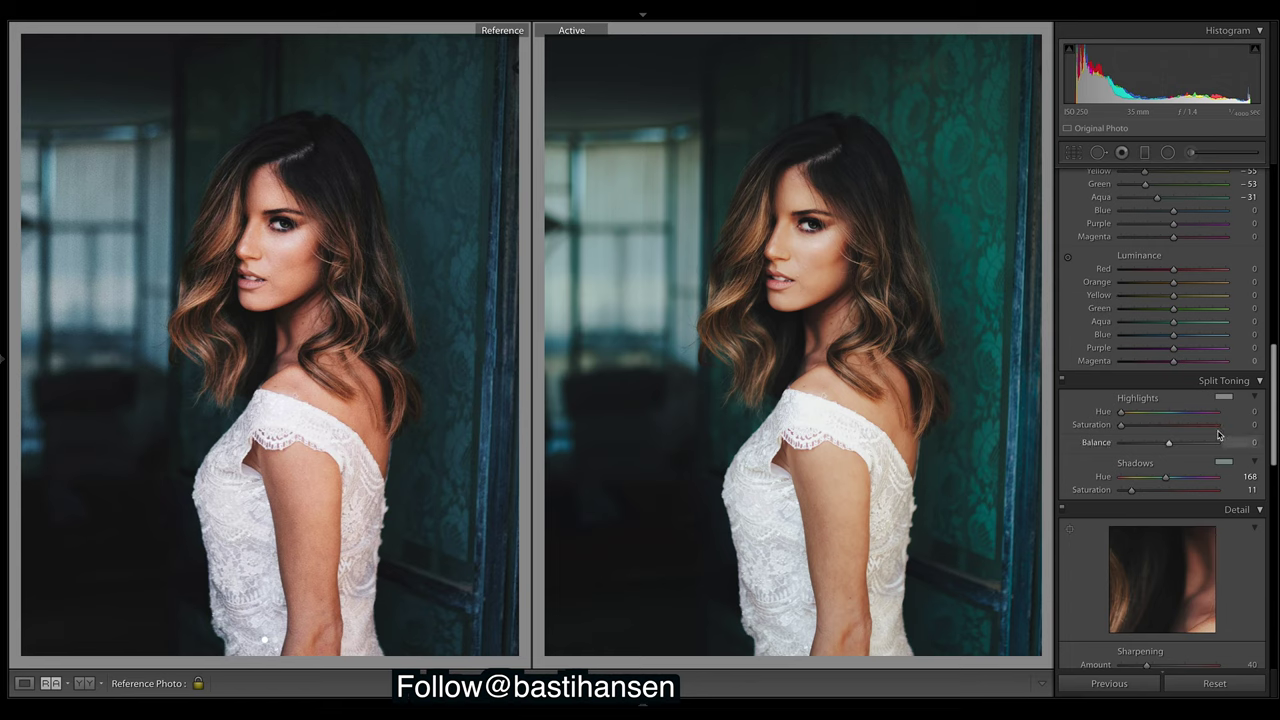
pyautogui.click(1177, 416)
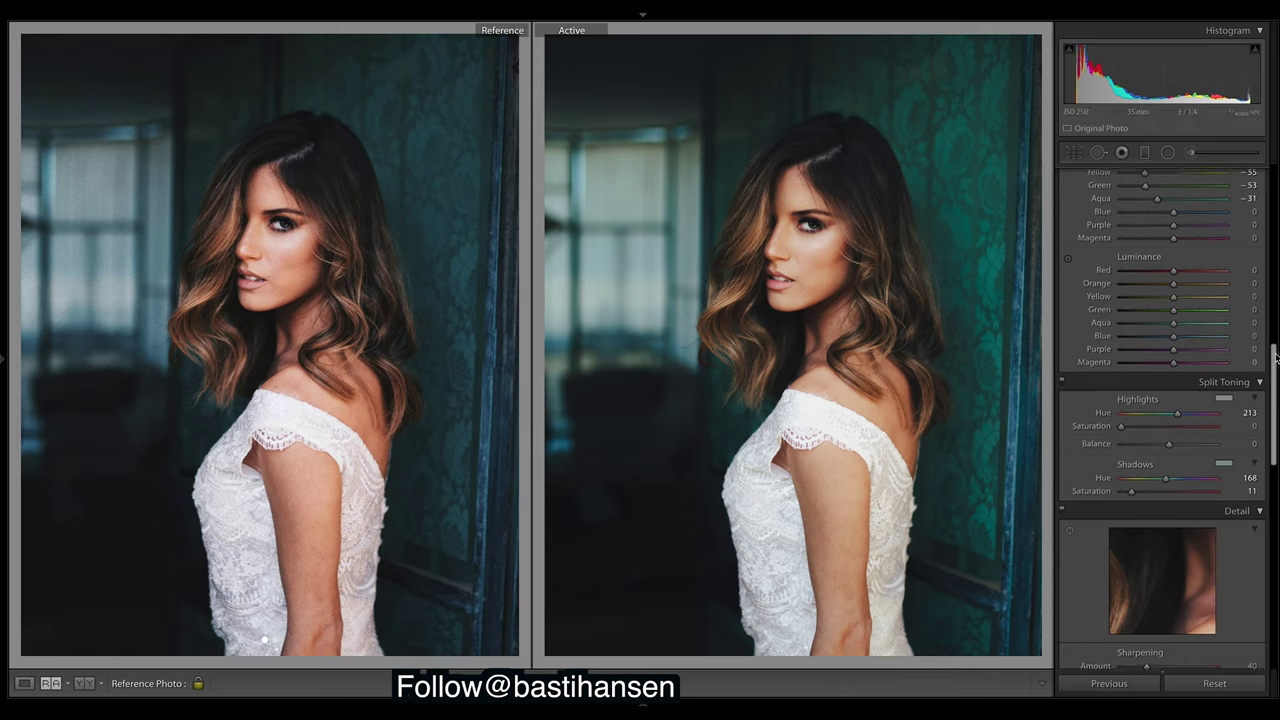
pyautogui.moveTo(1275, 372); pyautogui.dragTo(1275, 321)
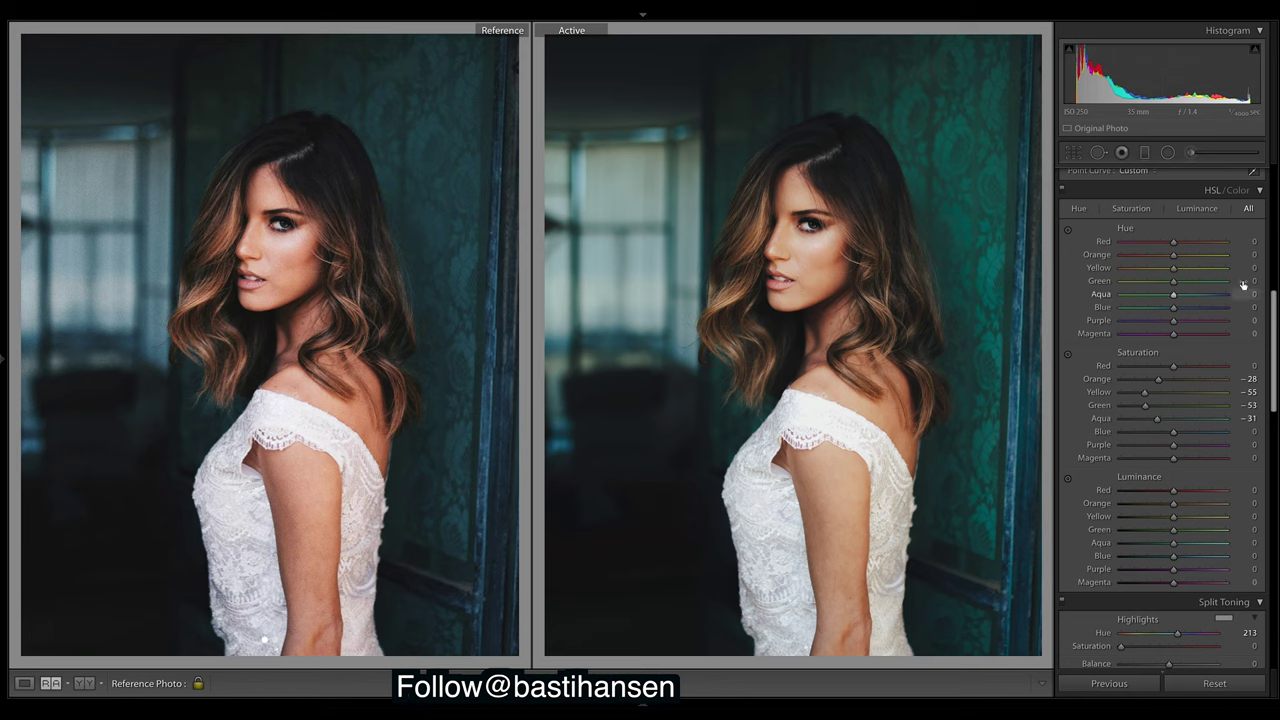
pyautogui.scroll(-3, 1160, 470)
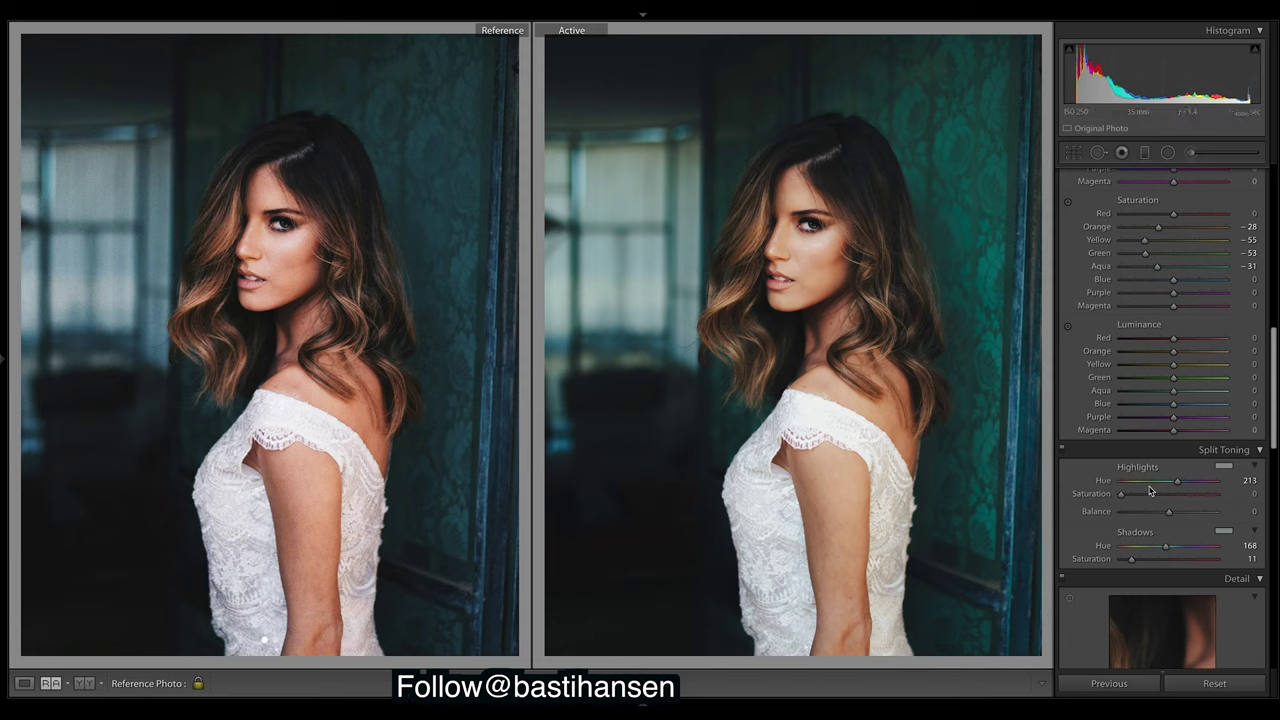
pyautogui.moveTo(1121, 497); pyautogui.dragTo(1136, 497)
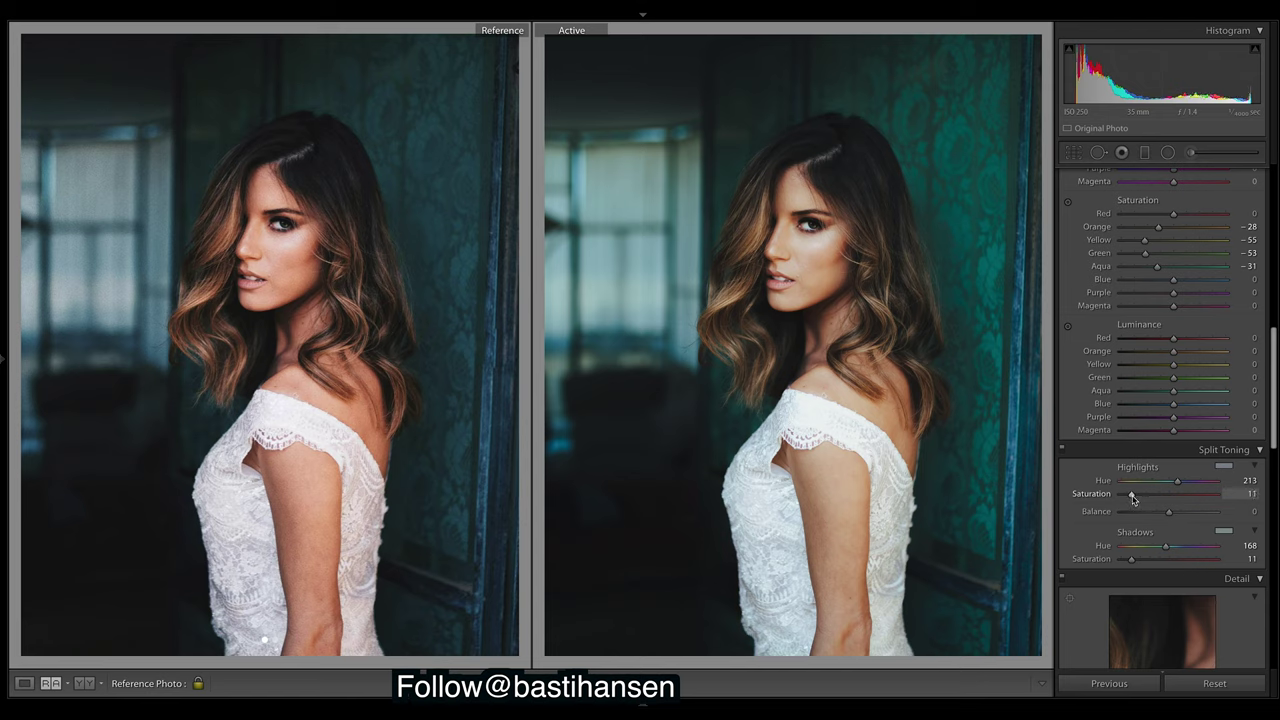
# Lower Highlights Saturation to 7 and sweep Highlights Hue to blue, settling at 246
pyautogui.moveTo(1131, 497); pyautogui.dragTo(1128, 497)
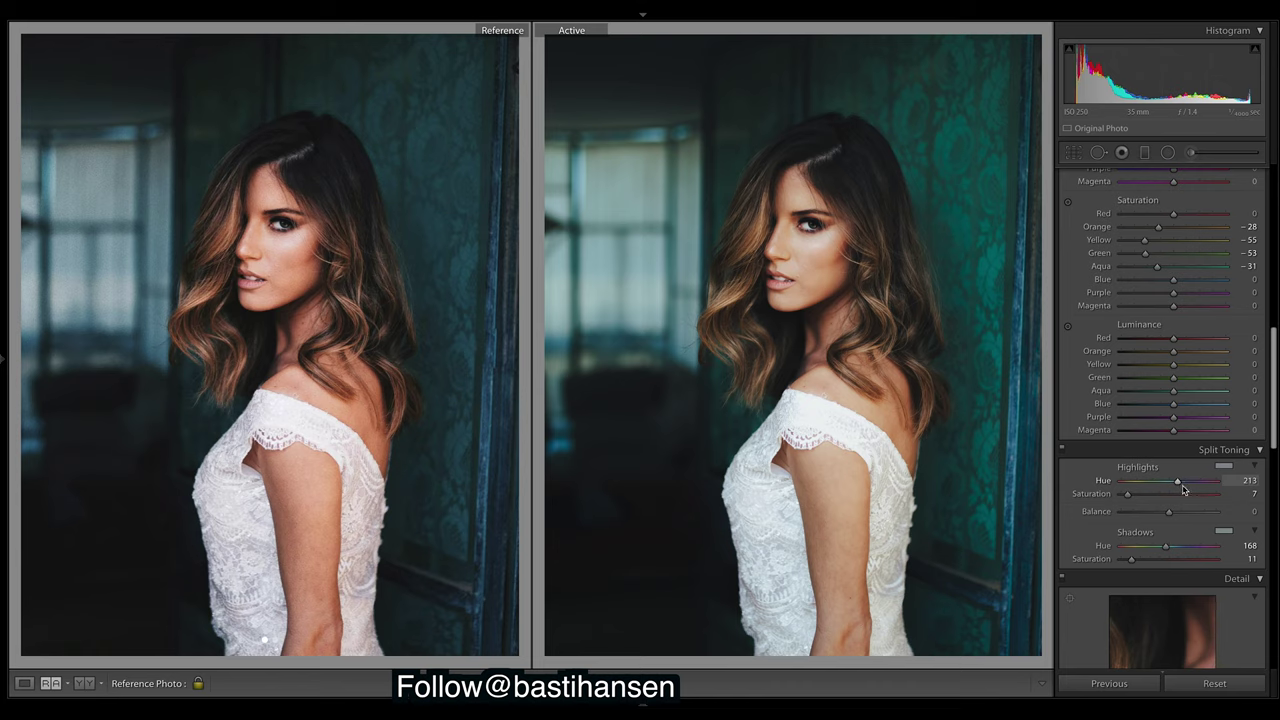
pyautogui.moveTo(1178, 487); pyautogui.dragTo(1180, 487)
pyautogui.moveTo(1182, 486); pyautogui.dragTo(1164, 483)
pyautogui.moveTo(1165, 487); pyautogui.dragTo(1184, 485)
pyautogui.moveTo(1186, 487); pyautogui.dragTo(1188, 487)
# Compare the Split Toning Balance extremes and settle it at +11
pyautogui.moveTo(1168, 512); pyautogui.dragTo(1179, 517)
pyautogui.doubleClick(1179, 517)
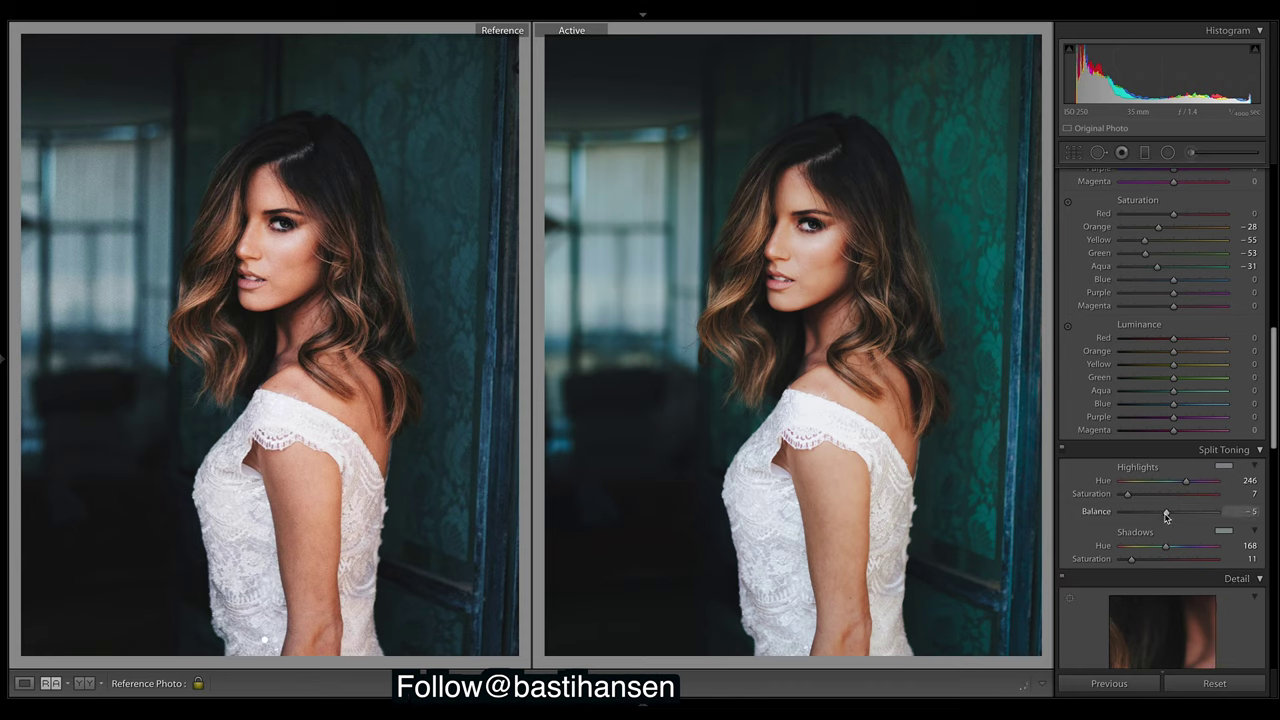
pyautogui.moveTo(1170, 516); pyautogui.dragTo(1176, 517)
pyautogui.moveTo(1185, 507); pyautogui.dragTo(1228, 509)
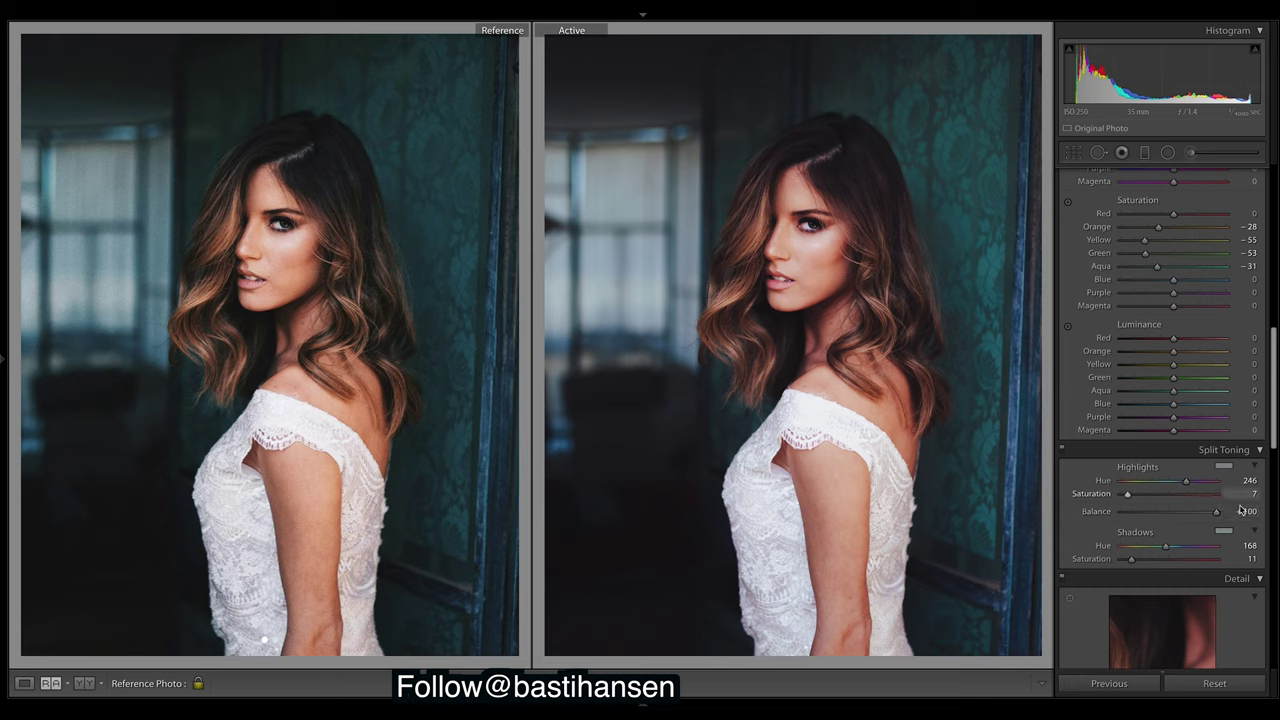
pyautogui.moveTo(1217, 511); pyautogui.dragTo(1120, 512)
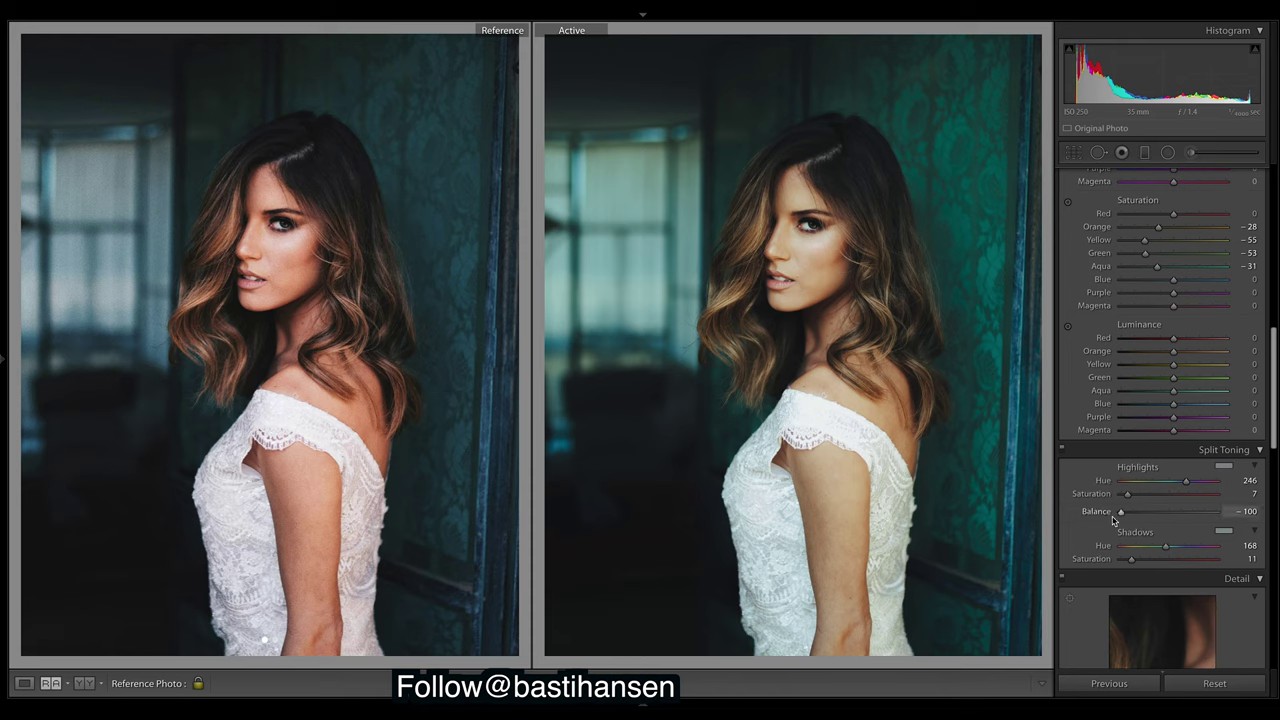
pyautogui.moveTo(1121, 511); pyautogui.dragTo(1179, 522)
pyautogui.moveTo(1274, 420); pyautogui.dragTo(1270, 523)
# In Effects, set Grain Amount to 24 and raise Grain Size to about 44
pyautogui.scroll(-10, 1250, 580)
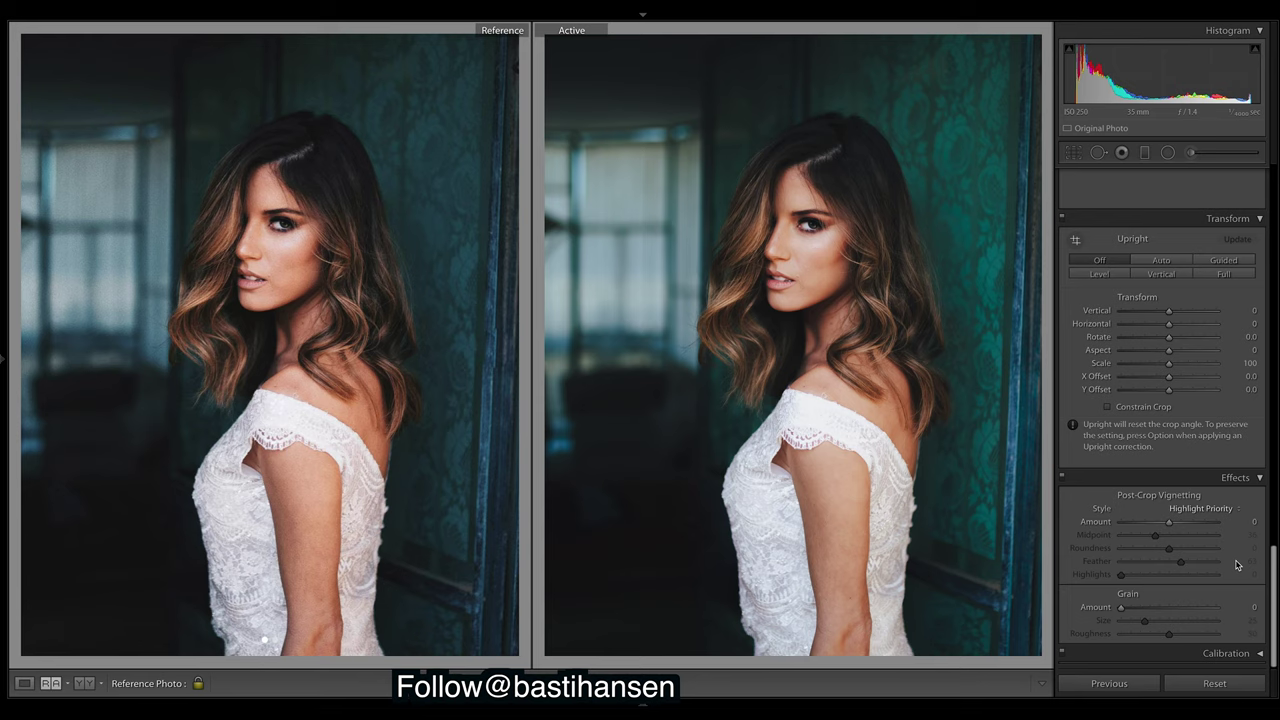
pyautogui.click(1146, 612)
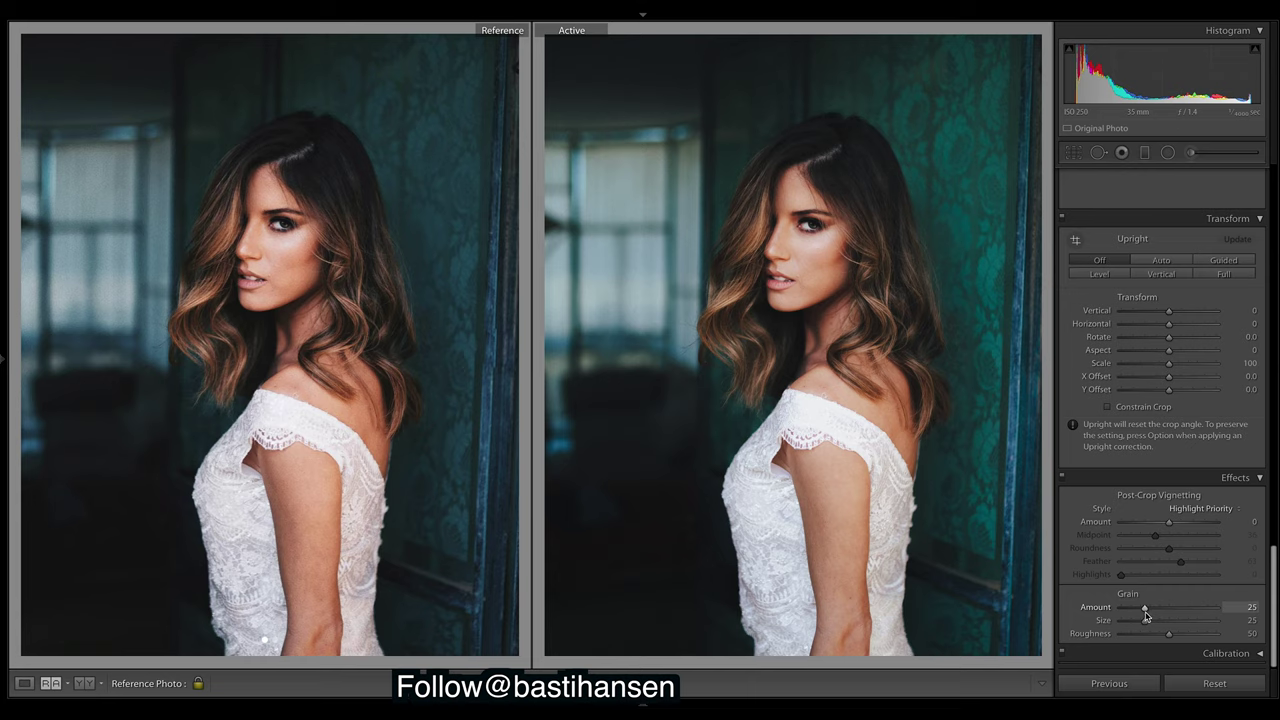
pyautogui.moveTo(1146, 613); pyautogui.dragTo(1144, 613)
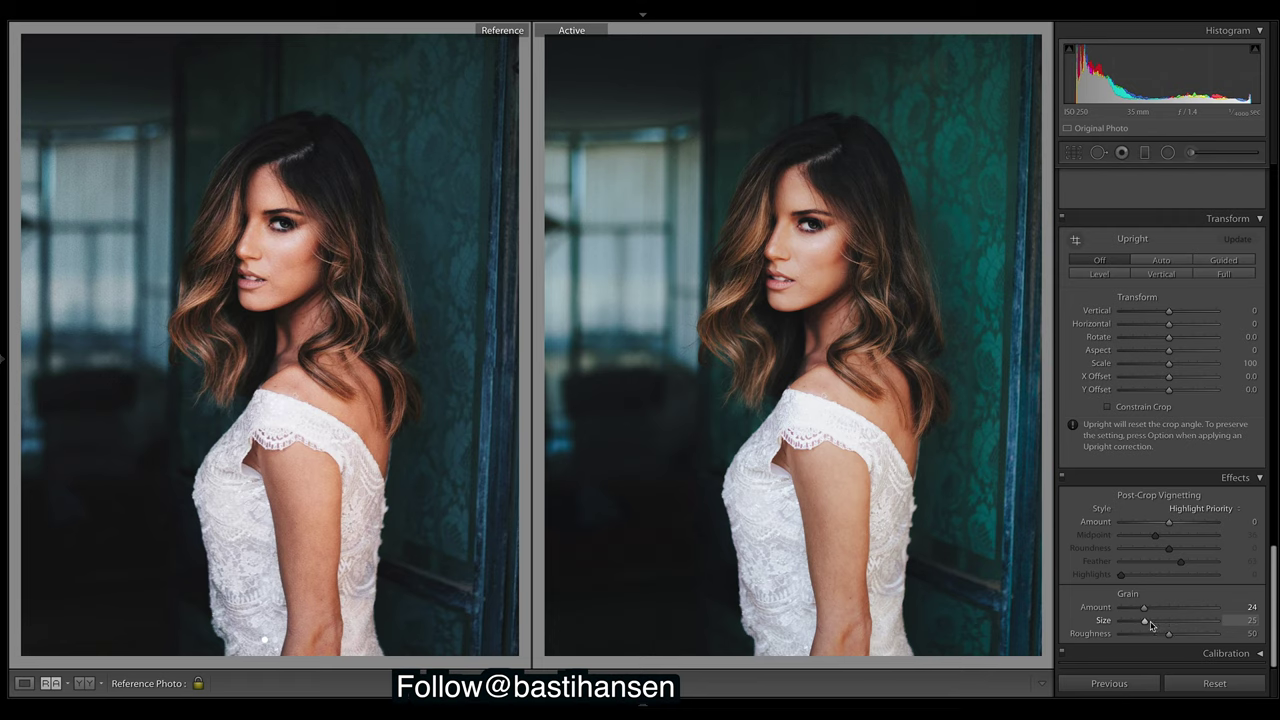
pyautogui.moveTo(1149, 626); pyautogui.dragTo(1173, 628)
pyautogui.moveTo(1274, 570); pyautogui.dragTo(1275, 505)
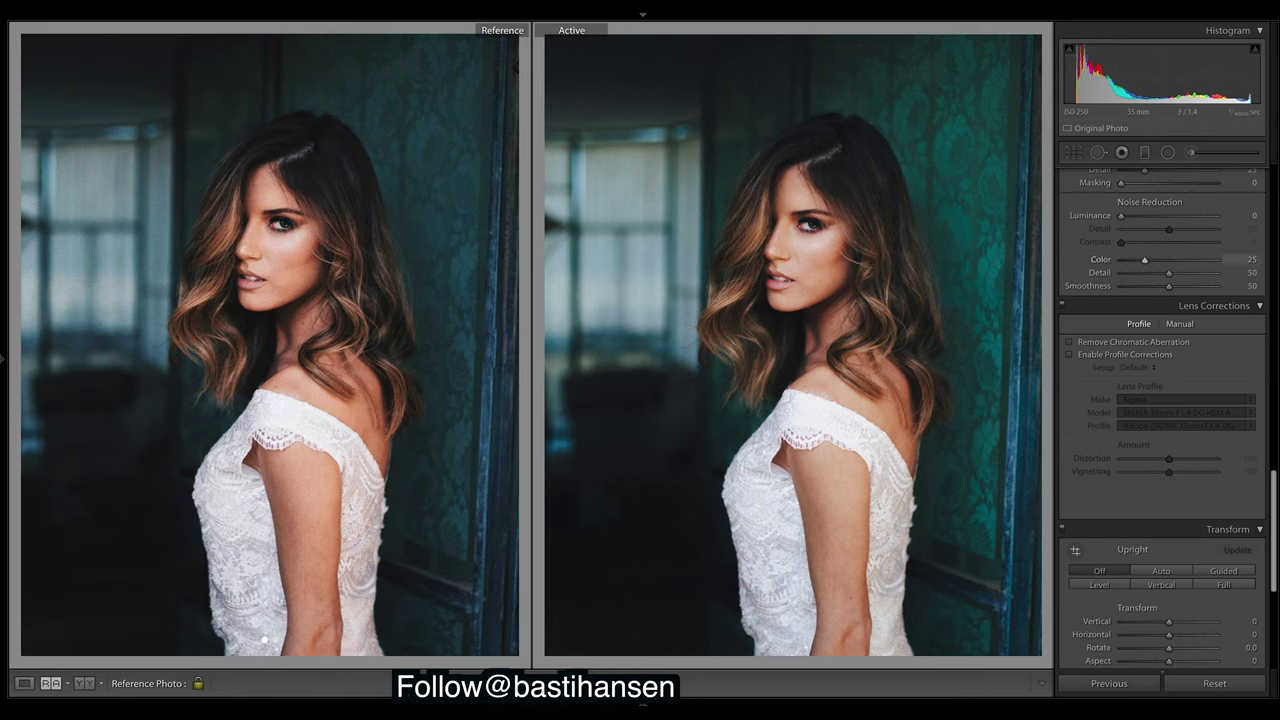
pyautogui.moveTo(1275, 492); pyautogui.dragTo(1275, 473)
# Raise Detail Sharpening Amount from 40 to about 102, then view the unedited original
pyautogui.scroll(2, 1160, 300)
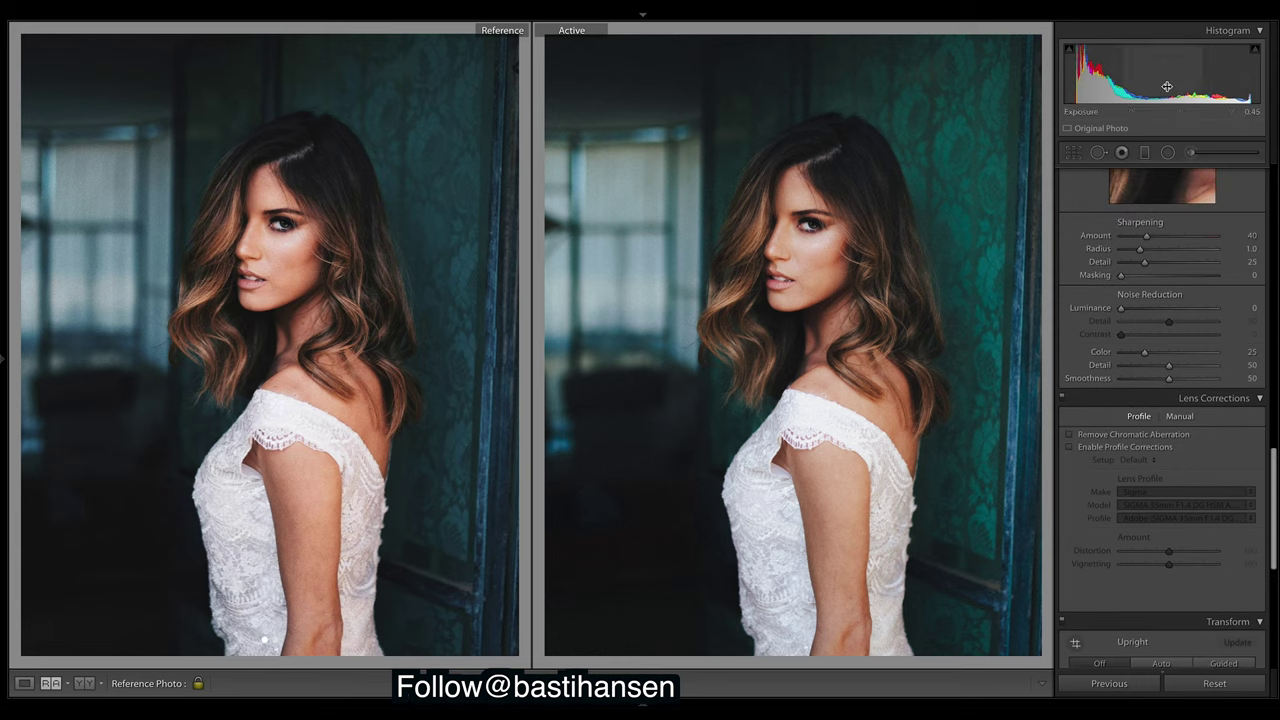
pyautogui.click(1187, 236)
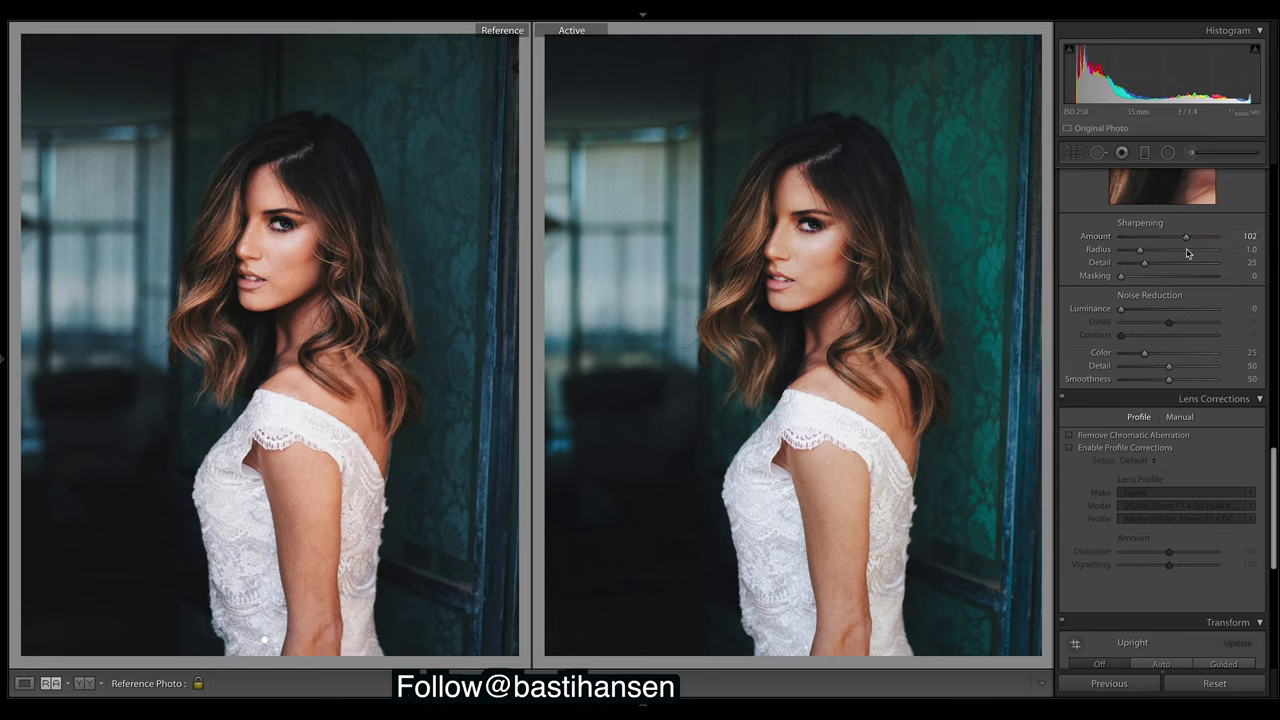
pyautogui.moveTo(1273, 534); pyautogui.dragTo(1272, 368)
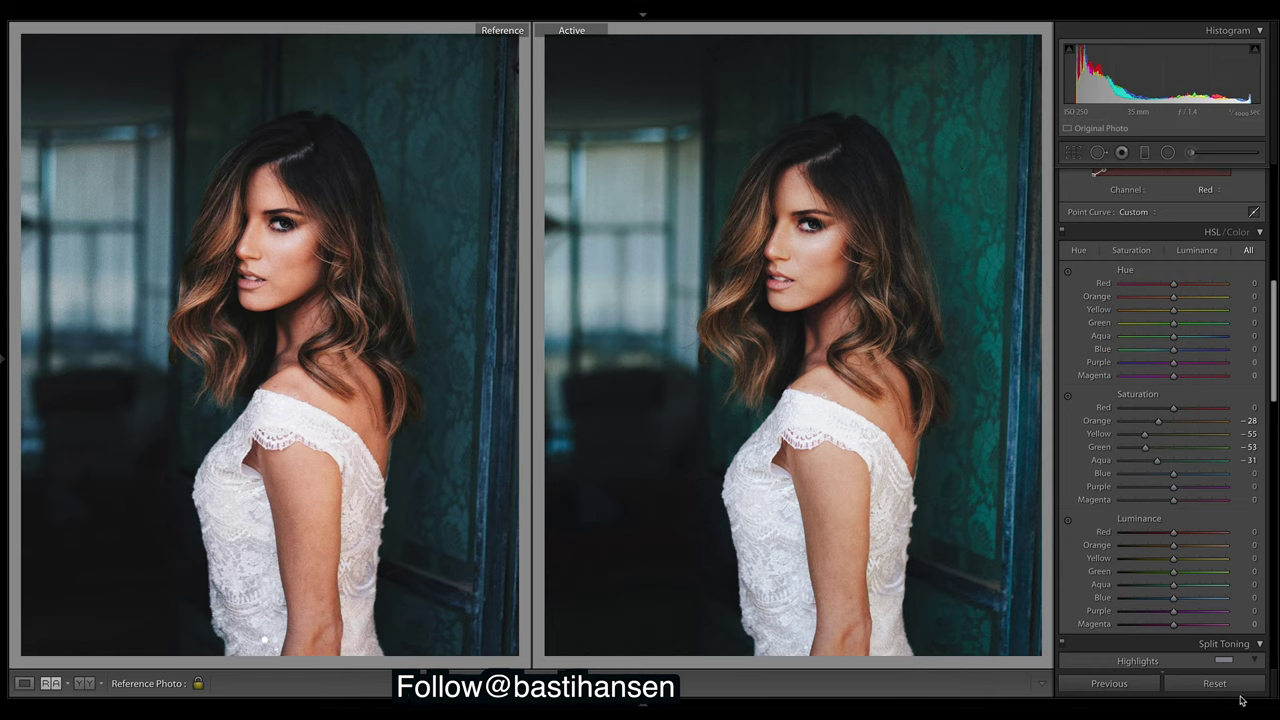
pyautogui.press('Right')
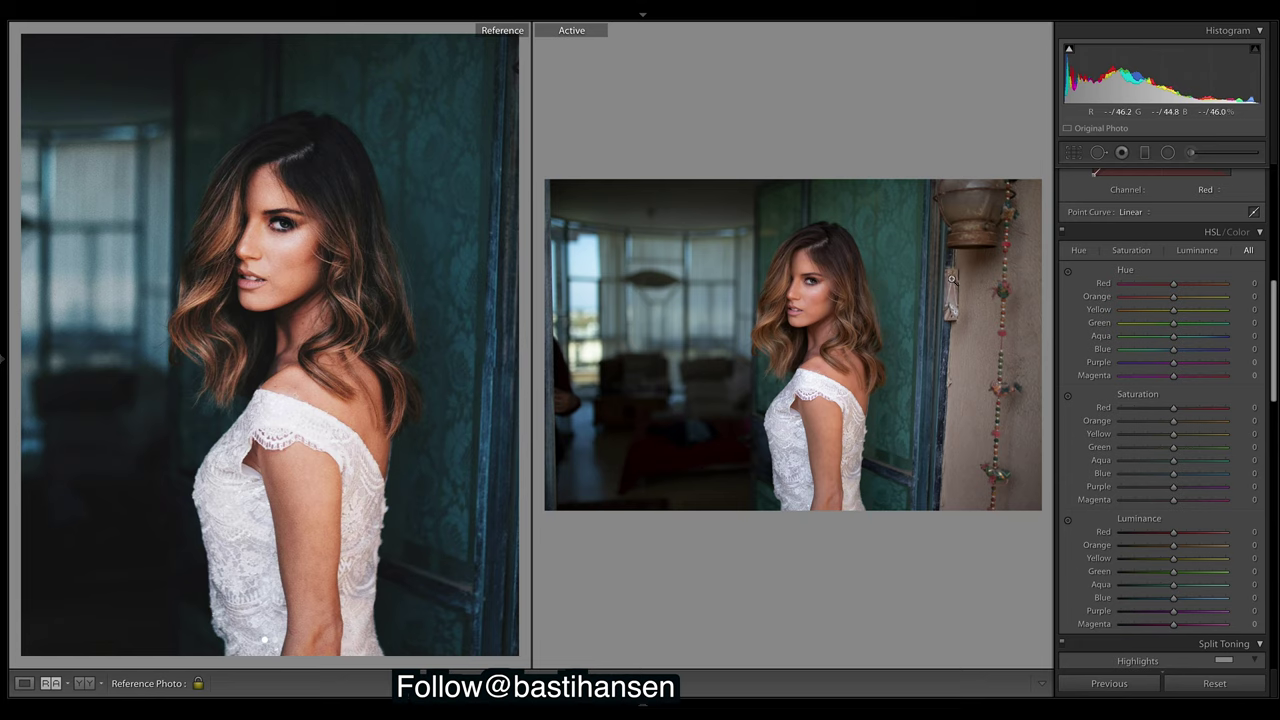
# Undo the reset to restore all edits, then set HSL hue Orange to -8 and Red to +7
pyautogui.hotkey('ctrl', 'z')
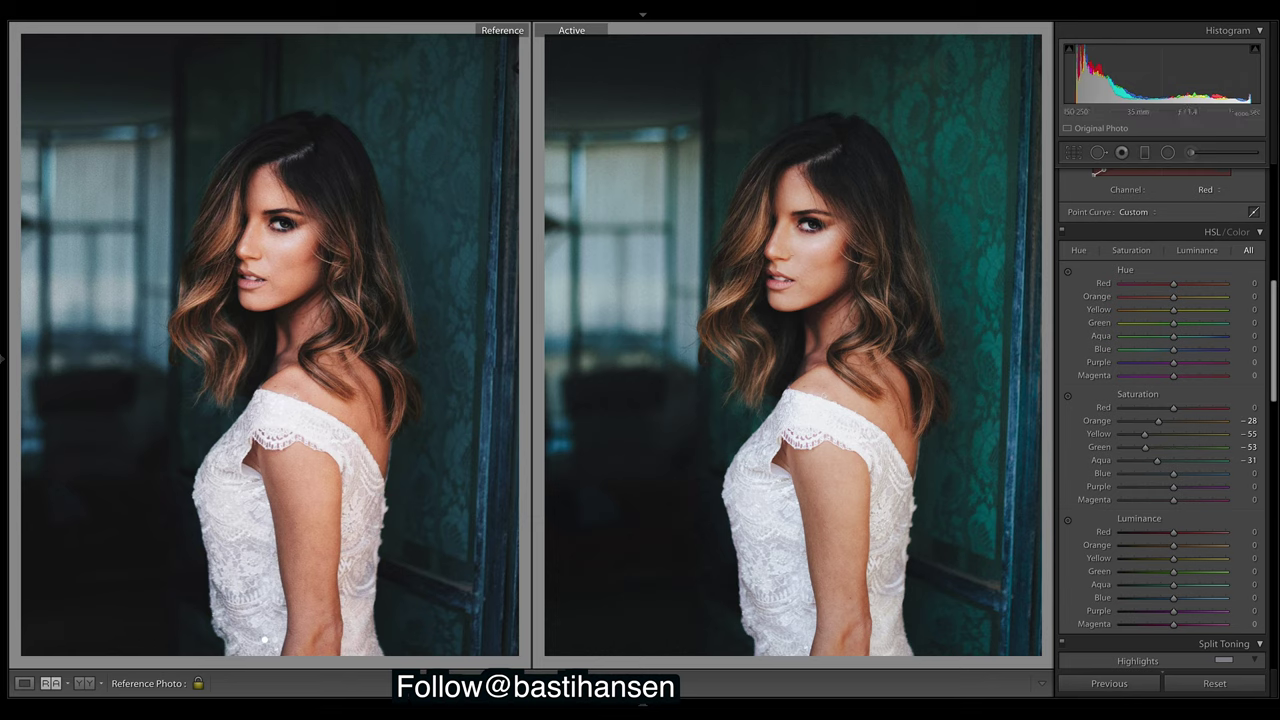
pyautogui.moveTo(1175, 300)
pyautogui.mouseDown()
pyautogui.moveTo(1157, 298)
pyautogui.moveTo(1172, 303)
pyautogui.mouseUp()
pyautogui.moveTo(1173, 284); pyautogui.dragTo(1193, 287)
pyautogui.moveTo(1193, 287); pyautogui.dragTo(1178, 286)
# Preview the Yellow hue slider at both extremes, then settle Yellow hue around +41
pyautogui.moveTo(1174, 311); pyautogui.dragTo(1228, 310)
pyautogui.moveTo(1226, 310); pyautogui.dragTo(1073, 326)
pyautogui.moveTo(1121, 310); pyautogui.dragTo(1193, 320)
pyautogui.moveTo(1193, 318); pyautogui.dragTo(1194, 315)
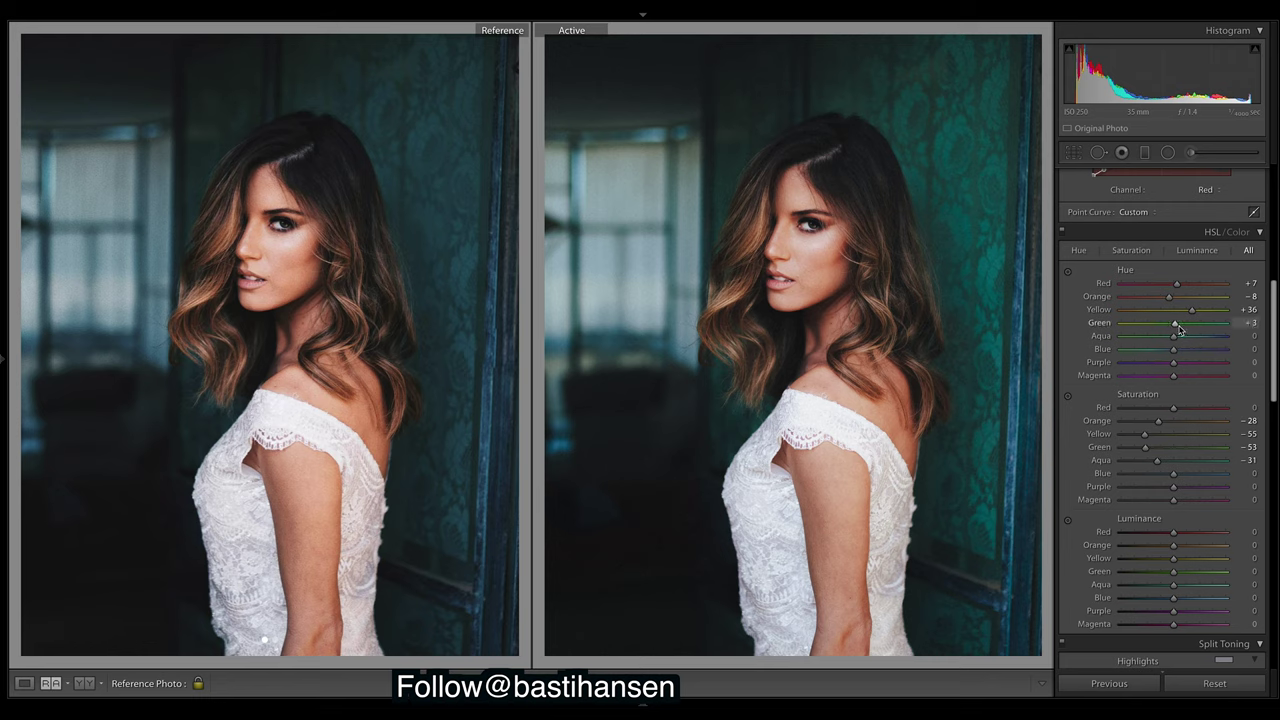
# Set HSL Hue to Green +15, Aqua +61 and Blue +1, undoing the extreme tests
pyautogui.moveTo(1180, 329); pyautogui.dragTo(1188, 335)
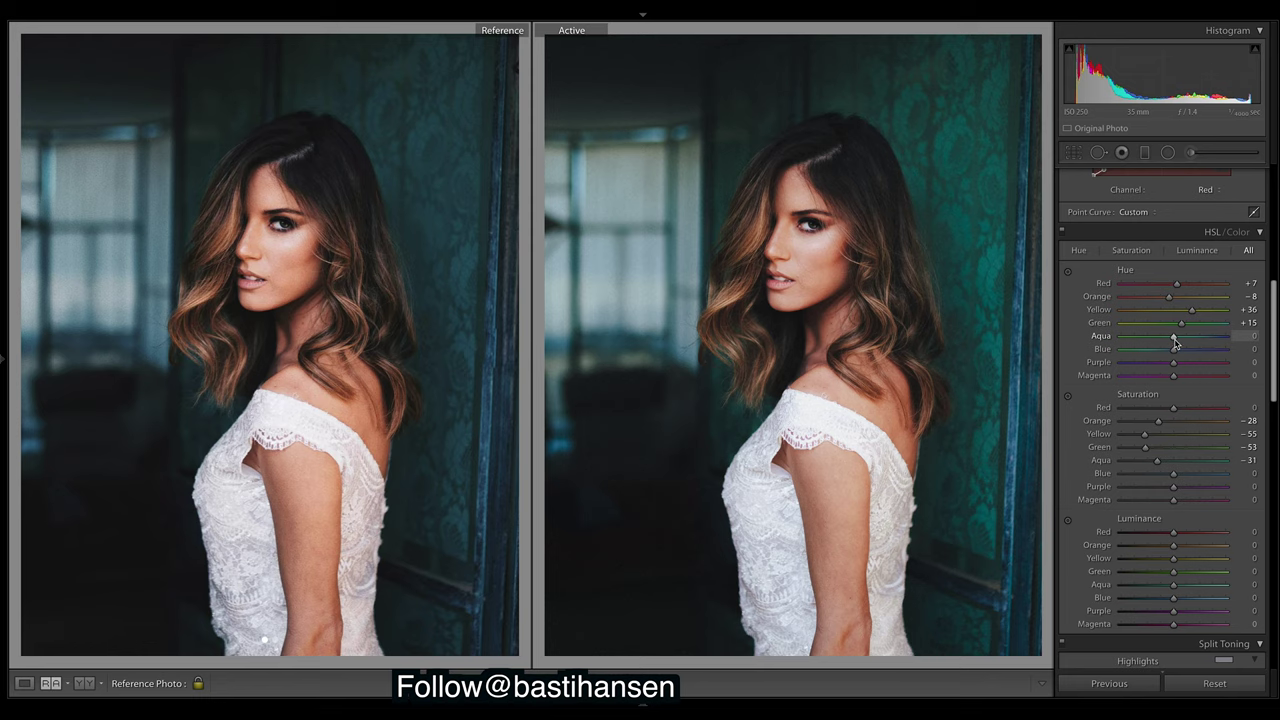
pyautogui.moveTo(1160, 338); pyautogui.dragTo(1192, 346)
pyautogui.moveTo(1197, 348); pyautogui.dragTo(1201, 348)
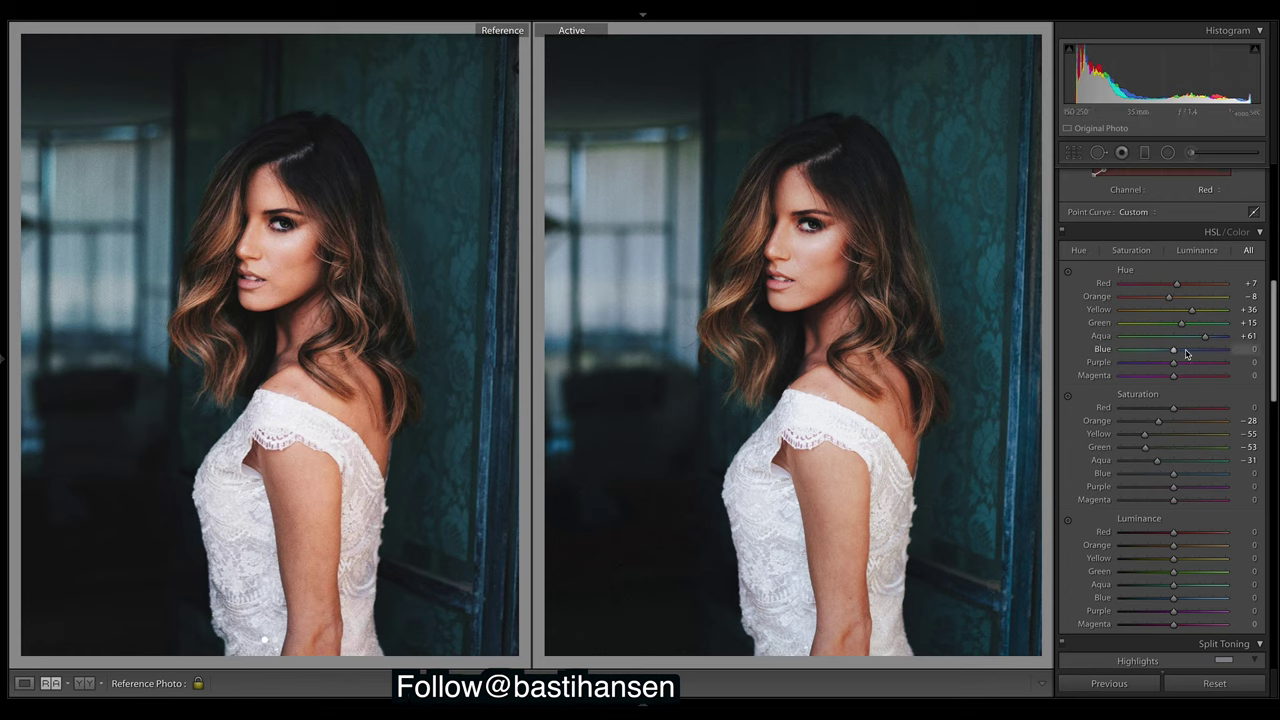
pyautogui.moveTo(1173, 352); pyautogui.dragTo(1115, 360)
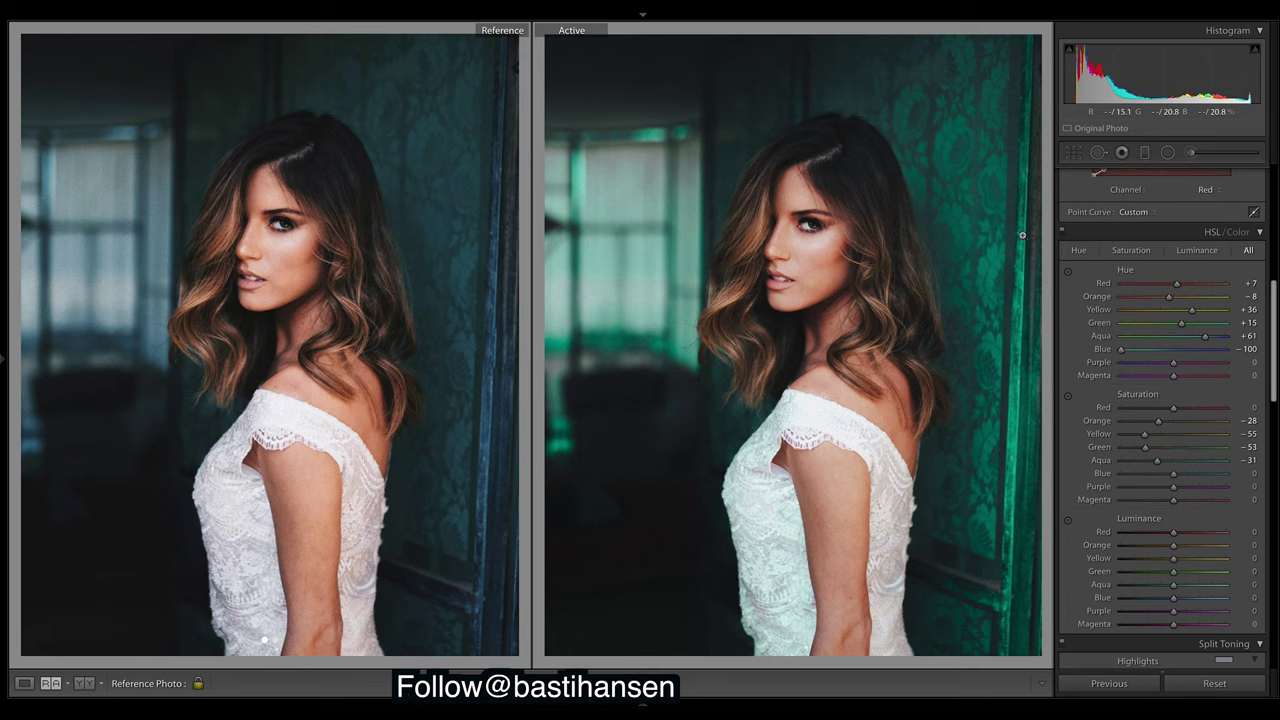
pyautogui.moveTo(1121, 350); pyautogui.dragTo(1168, 356)
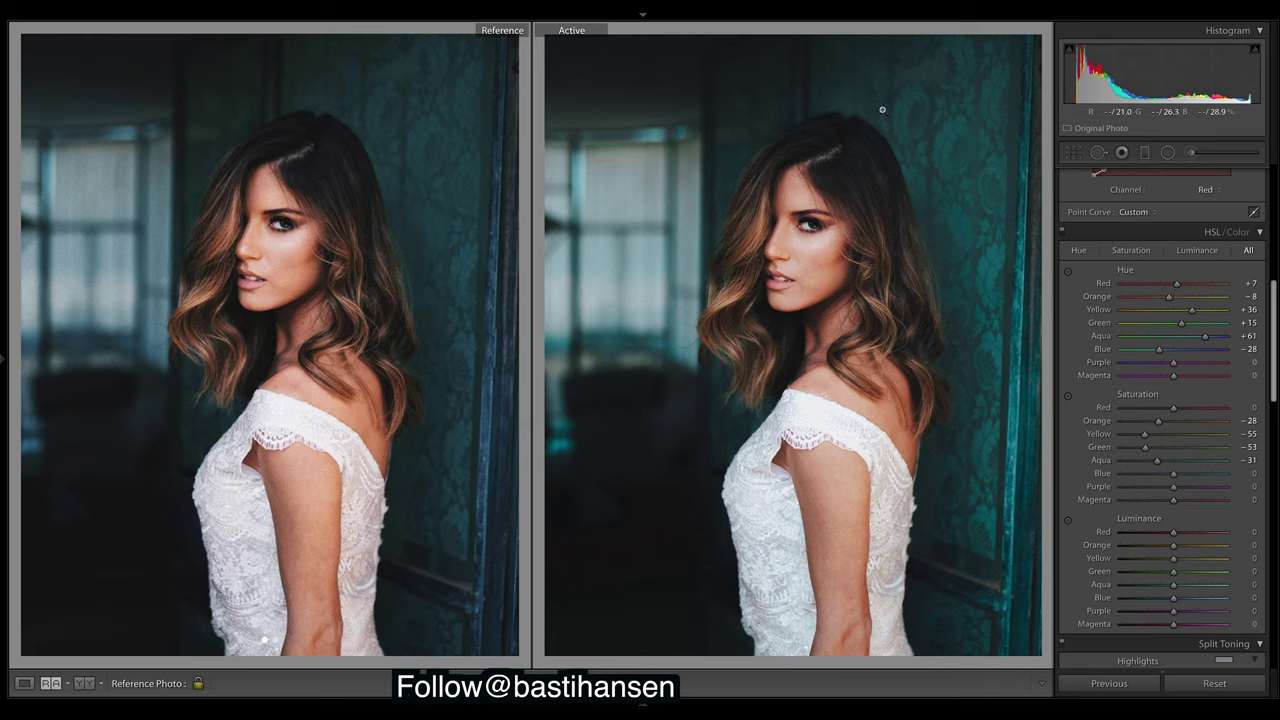
pyautogui.moveTo(1204, 337); pyautogui.dragTo(1104, 343)
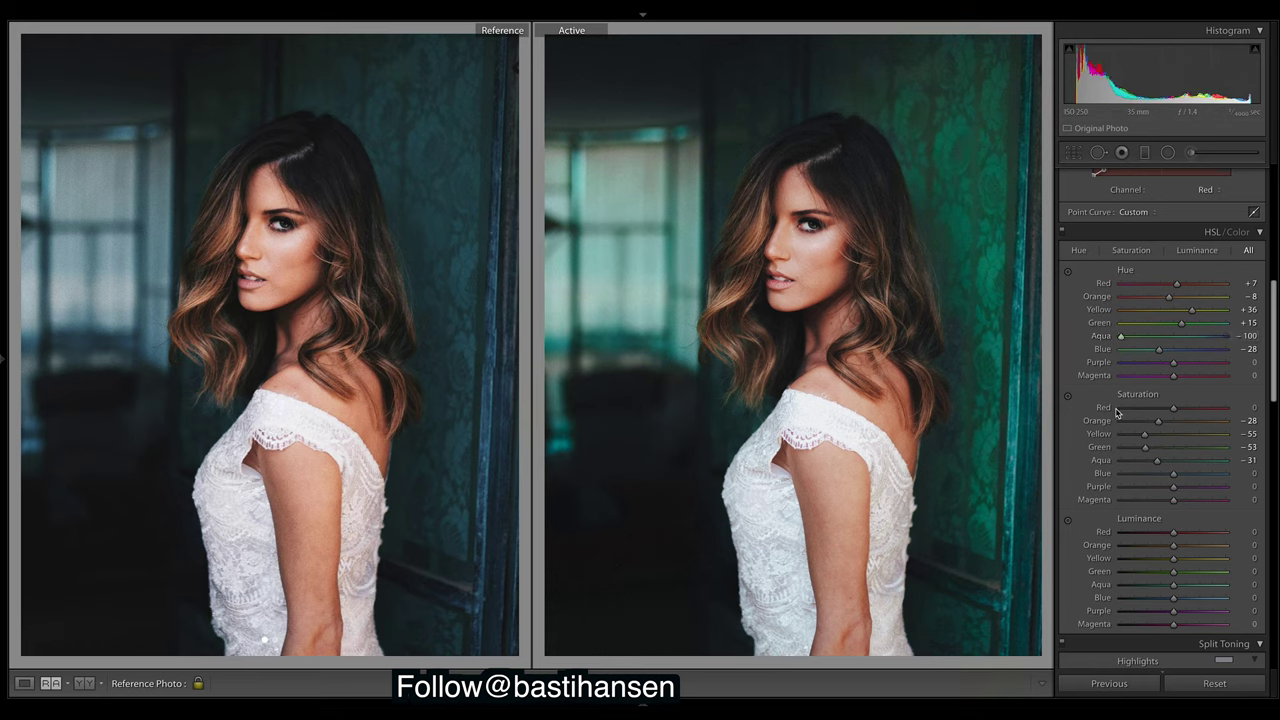
pyautogui.hotkey('ctrl', 'z')
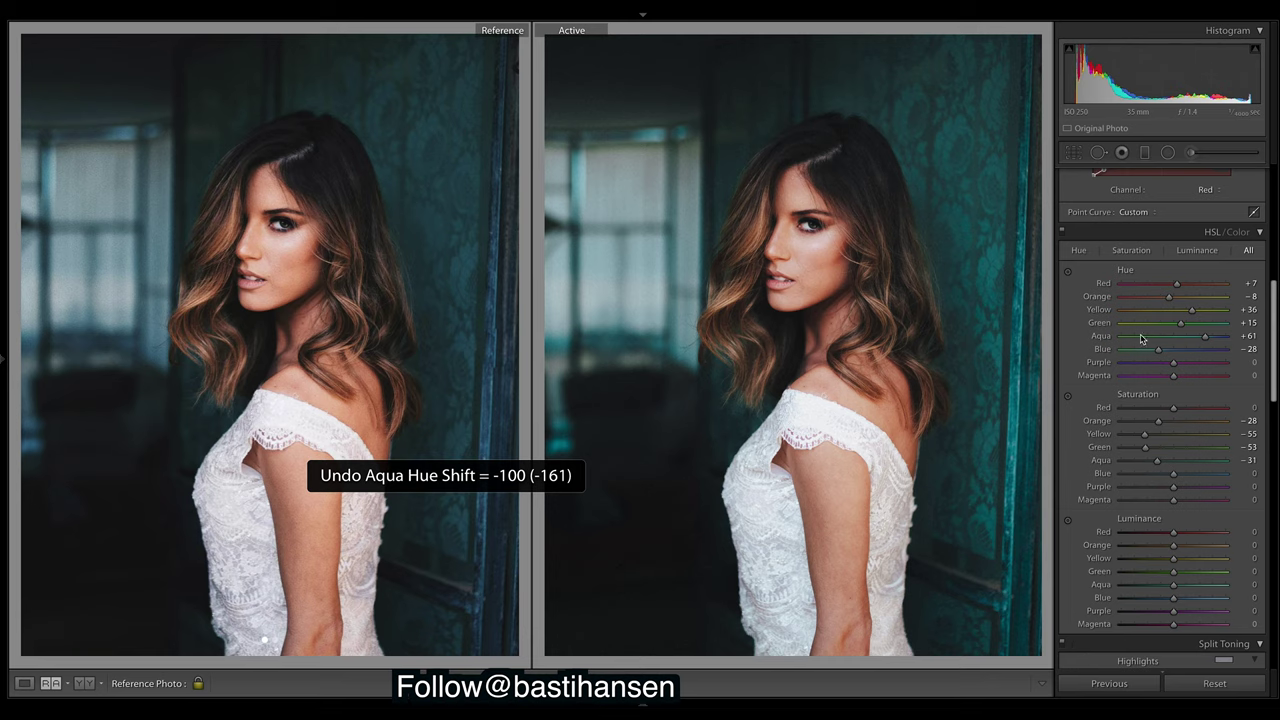
pyautogui.moveTo(1160, 353); pyautogui.dragTo(1184, 352)
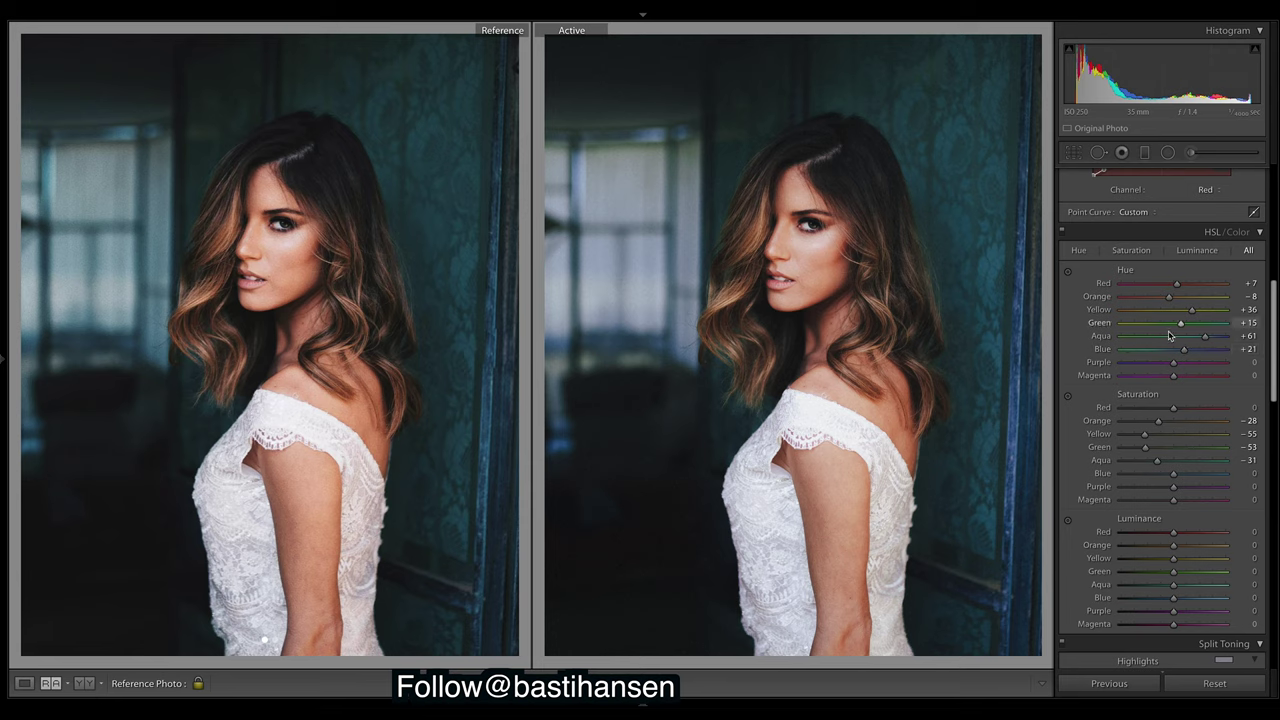
pyautogui.moveTo(1185, 352); pyautogui.dragTo(1178, 352)
pyautogui.moveTo(1176, 353); pyautogui.dragTo(1178, 352)
pyautogui.moveTo(1274, 340); pyautogui.dragTo(1274, 368)
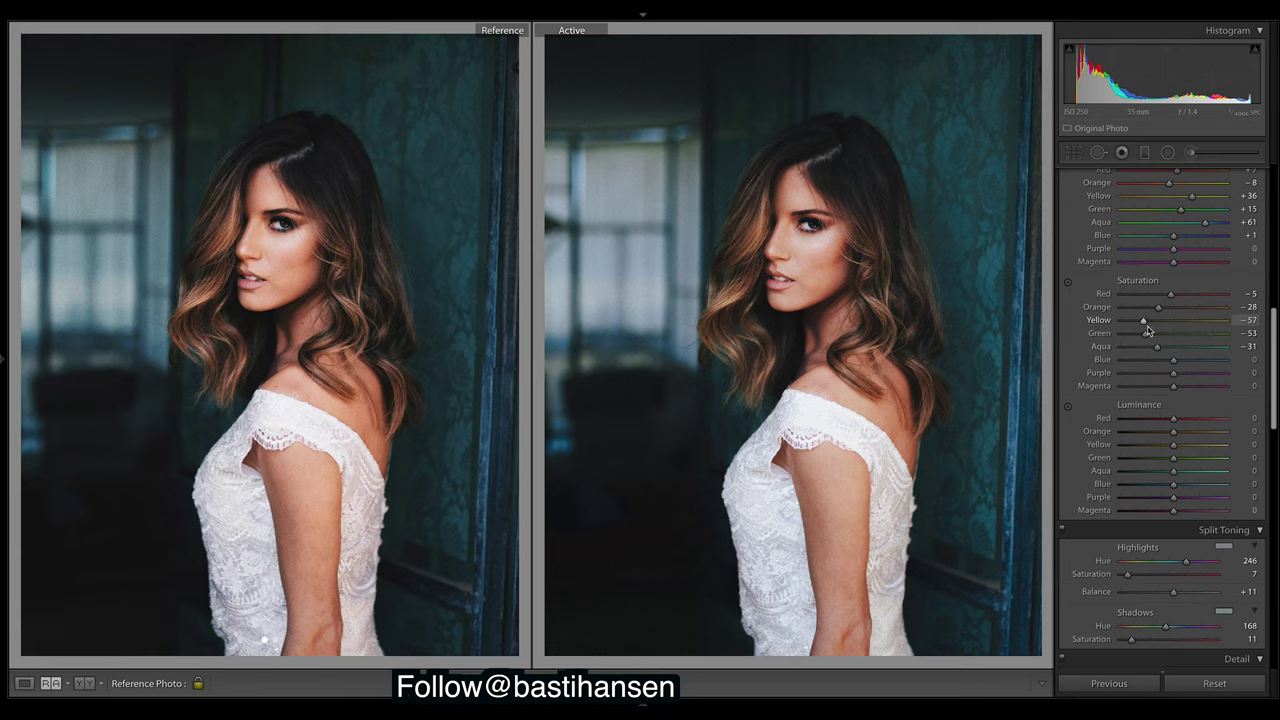
# Desaturate Green -56, Aqua -43, Purple and Magenta -10, and set Orange luminance to -5
pyautogui.moveTo(1148, 338); pyautogui.dragTo(1146, 337)
pyautogui.moveTo(1156, 346)
pyautogui.mouseDown()
pyautogui.moveTo(1211, 346)
pyautogui.moveTo(1150, 348)
pyautogui.mouseUp()
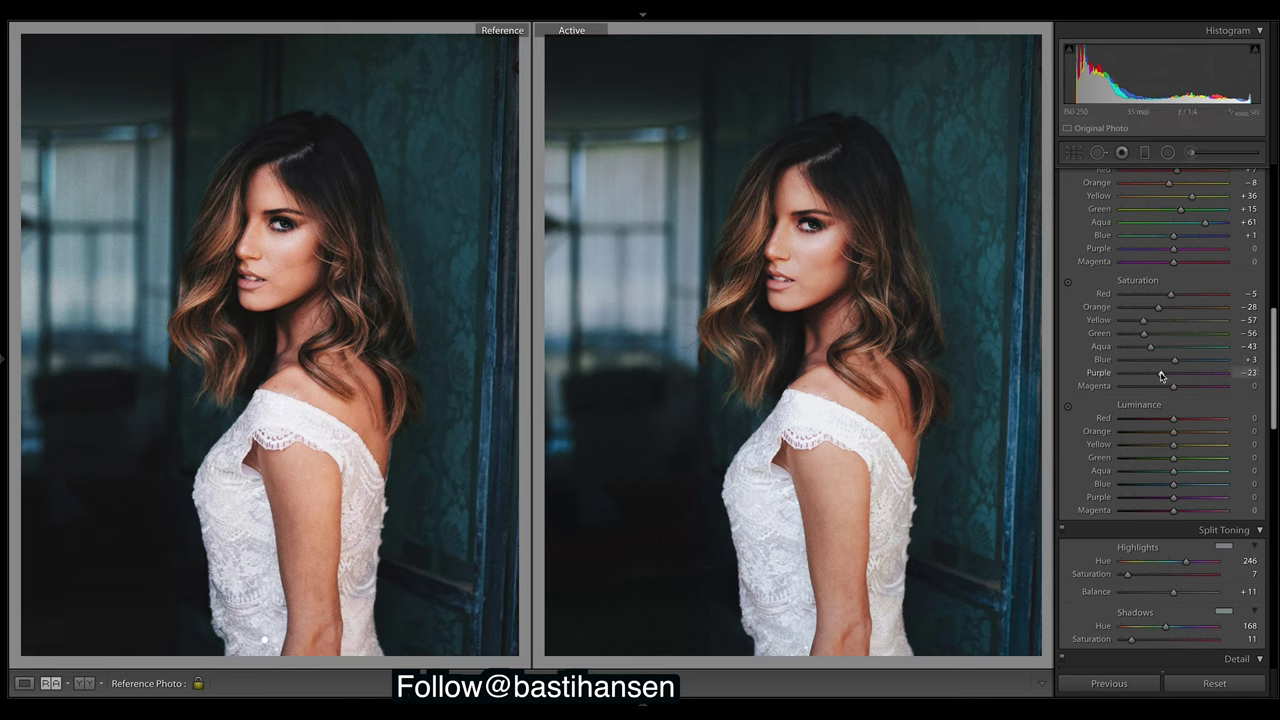
pyautogui.moveTo(1172, 385); pyautogui.dragTo(1164, 386)
pyautogui.hotkey('ctrl', 'z')
pyautogui.moveTo(1273, 374); pyautogui.dragTo(1276, 393)
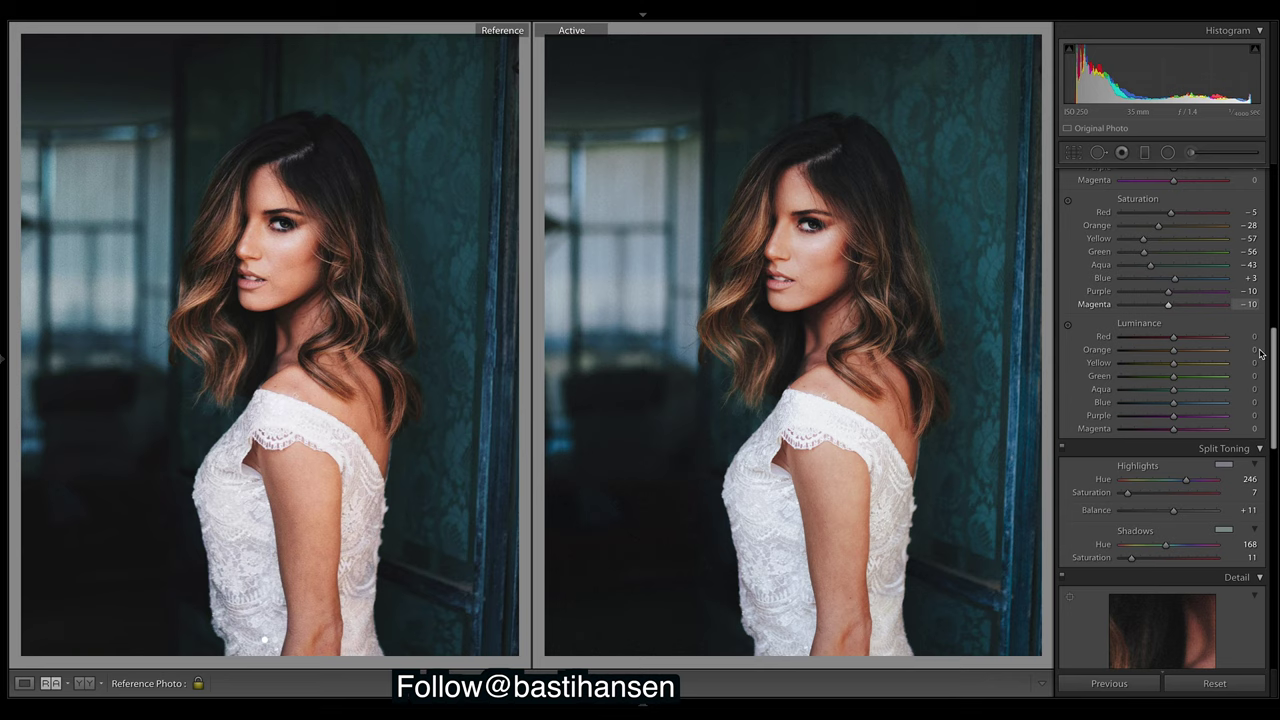
pyautogui.moveTo(1173, 349)
pyautogui.mouseDown()
pyautogui.moveTo(1161, 349)
pyautogui.moveTo(1173, 352)
pyautogui.mouseUp()
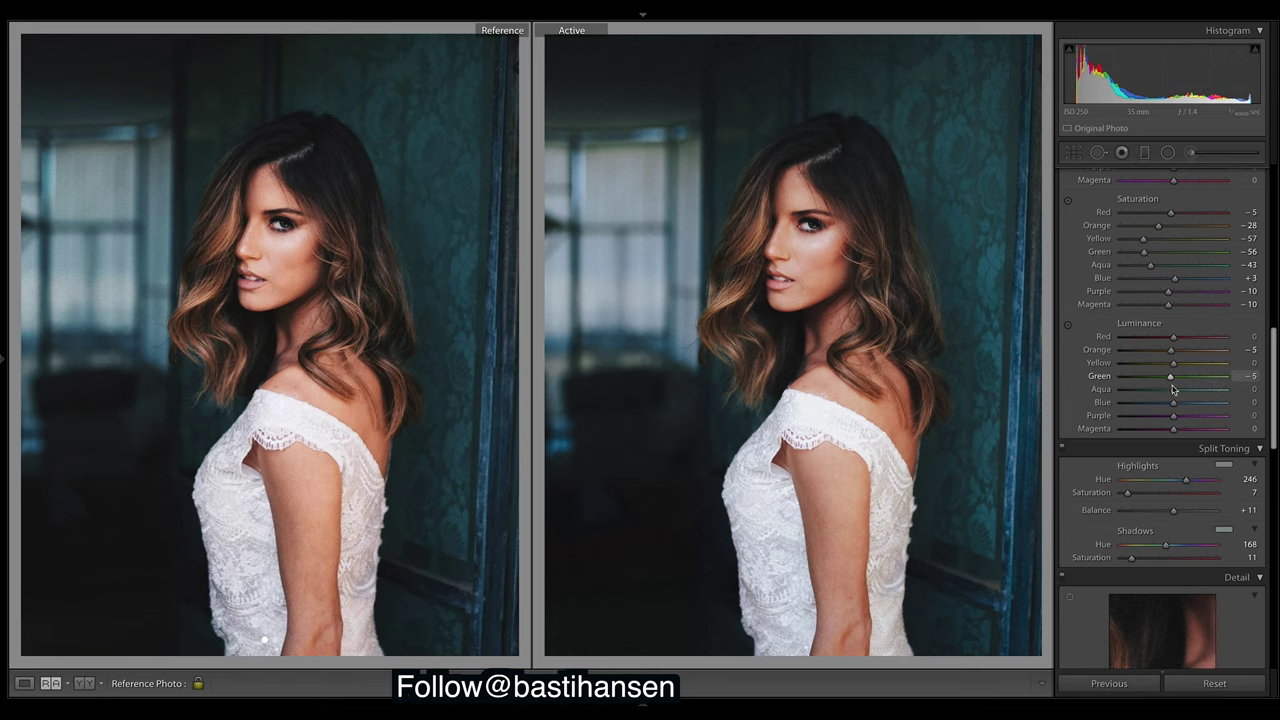
# Set Yellow, Green and Aqua luminance to -5 and Blue luminance to -15, undoing extreme tests
pyautogui.moveTo(1174, 389); pyautogui.dragTo(1175, 396)
pyautogui.moveTo(1173, 402); pyautogui.dragTo(1167, 404)
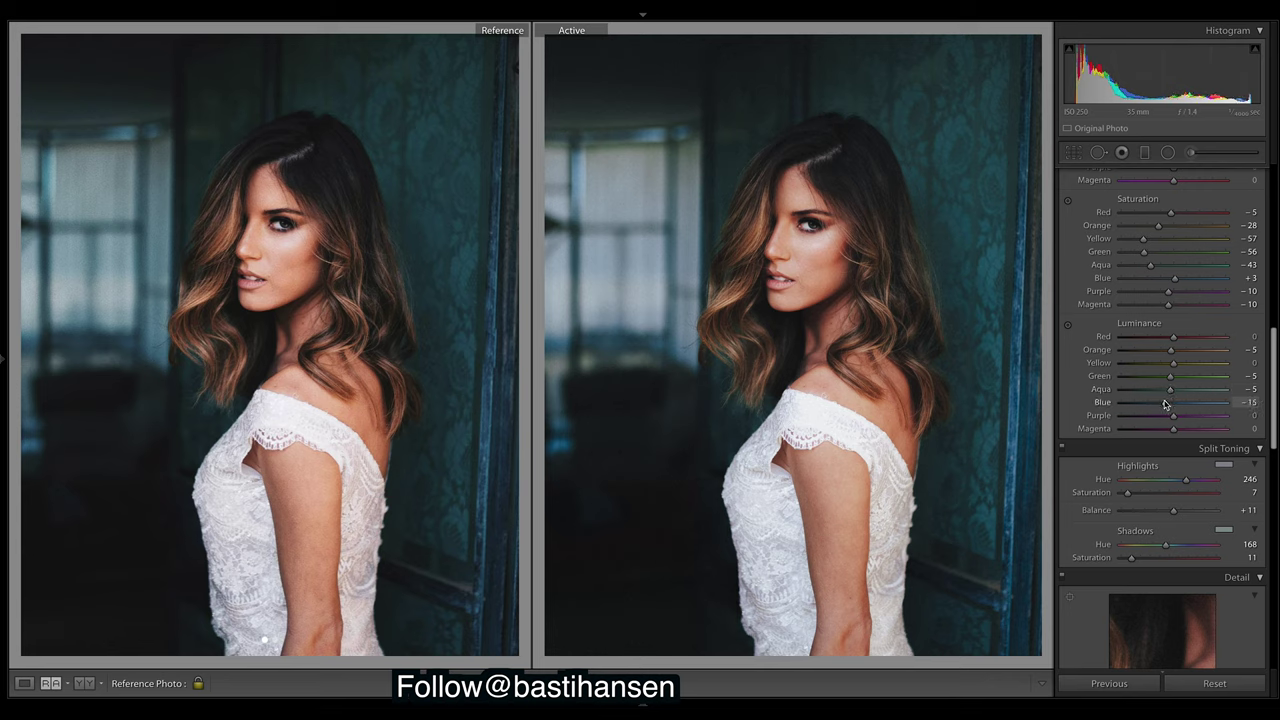
pyautogui.moveTo(1165, 404)
pyautogui.mouseDown()
pyautogui.moveTo(1180, 418)
pyautogui.moveTo(1160, 408)
pyautogui.mouseUp()
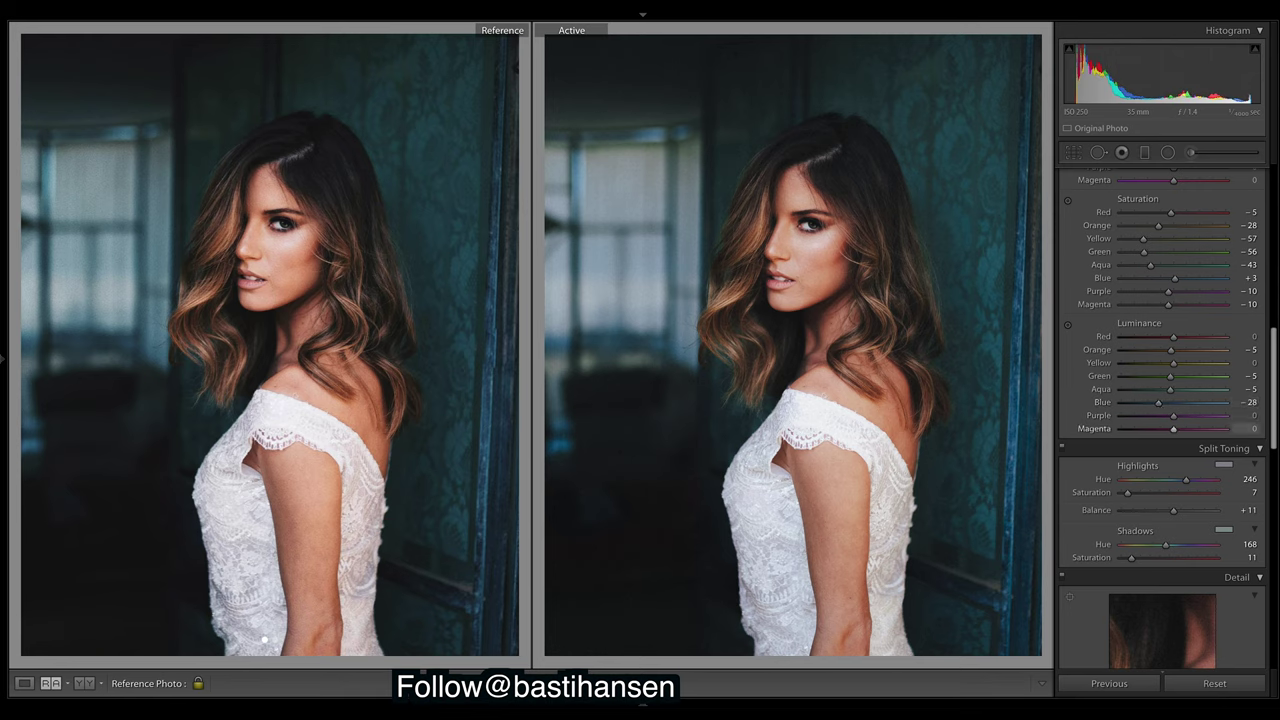
pyautogui.hotkey('ctrl', 'z')
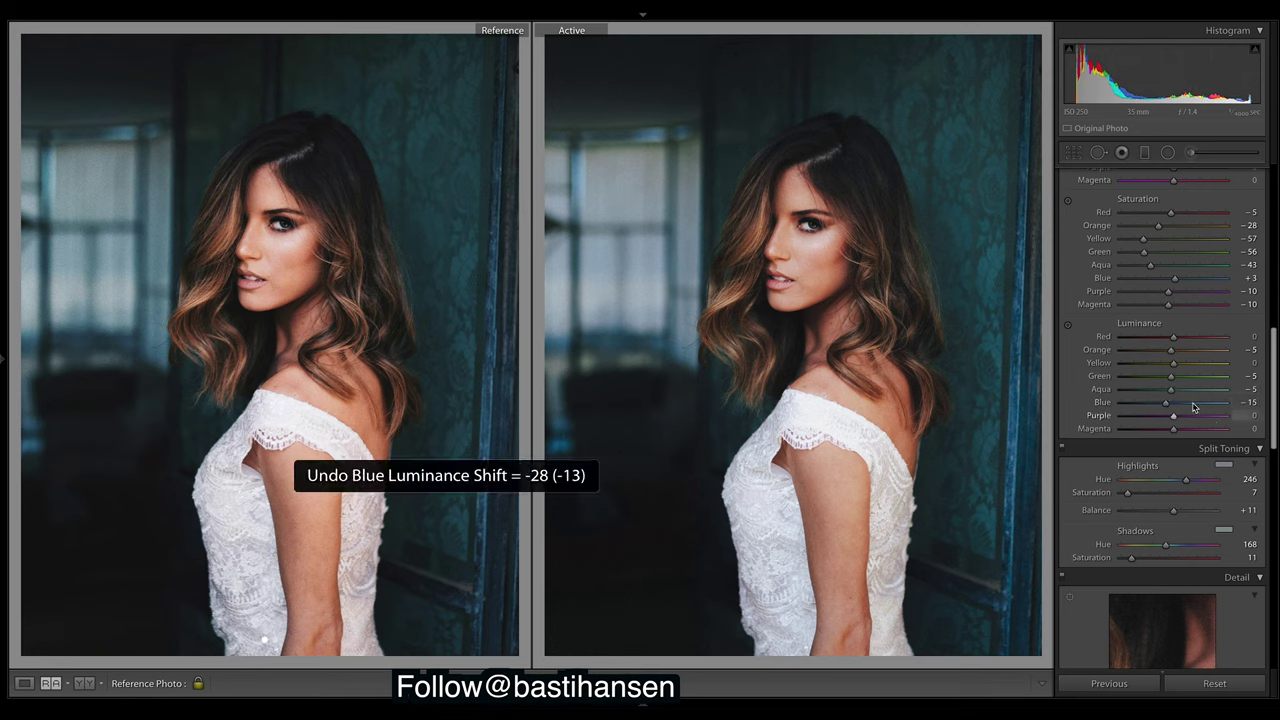
pyautogui.moveTo(1172, 389); pyautogui.dragTo(1258, 386)
pyautogui.hotkey('ctrl', 'z')
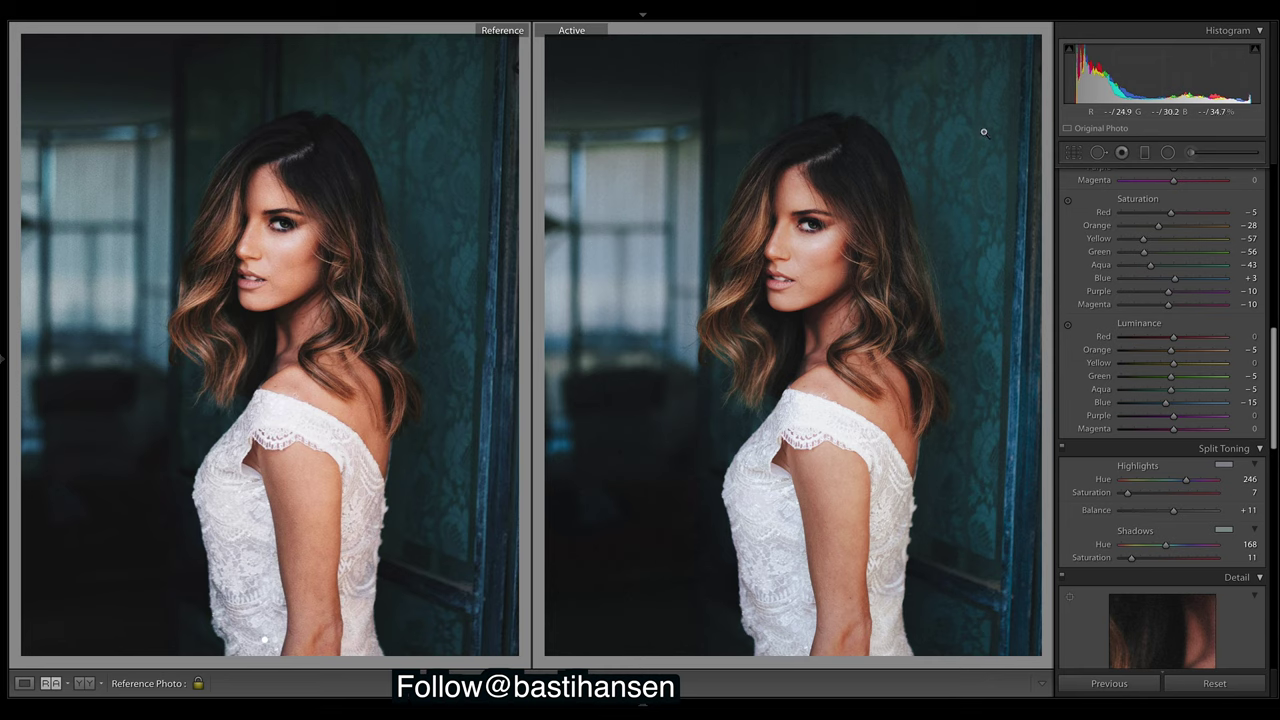
pyautogui.moveTo(1171, 389); pyautogui.dragTo(1117, 400)
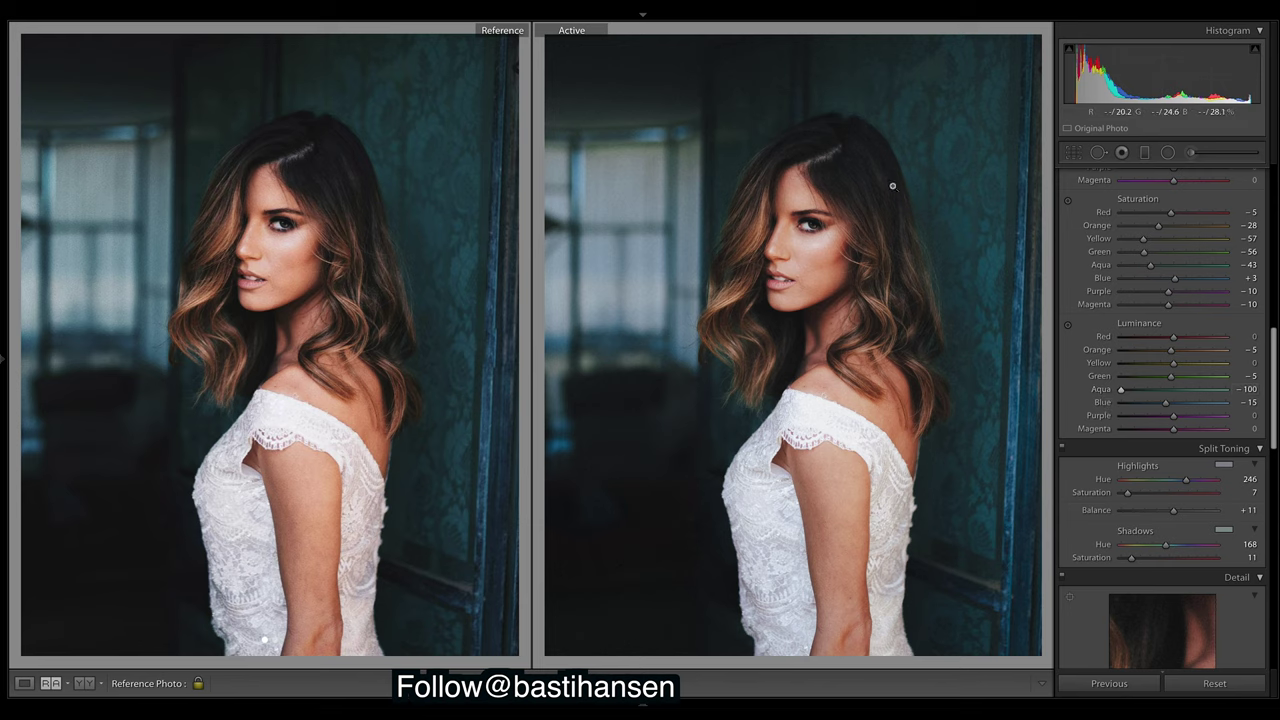
pyautogui.hotkey('ctrl', 'z')
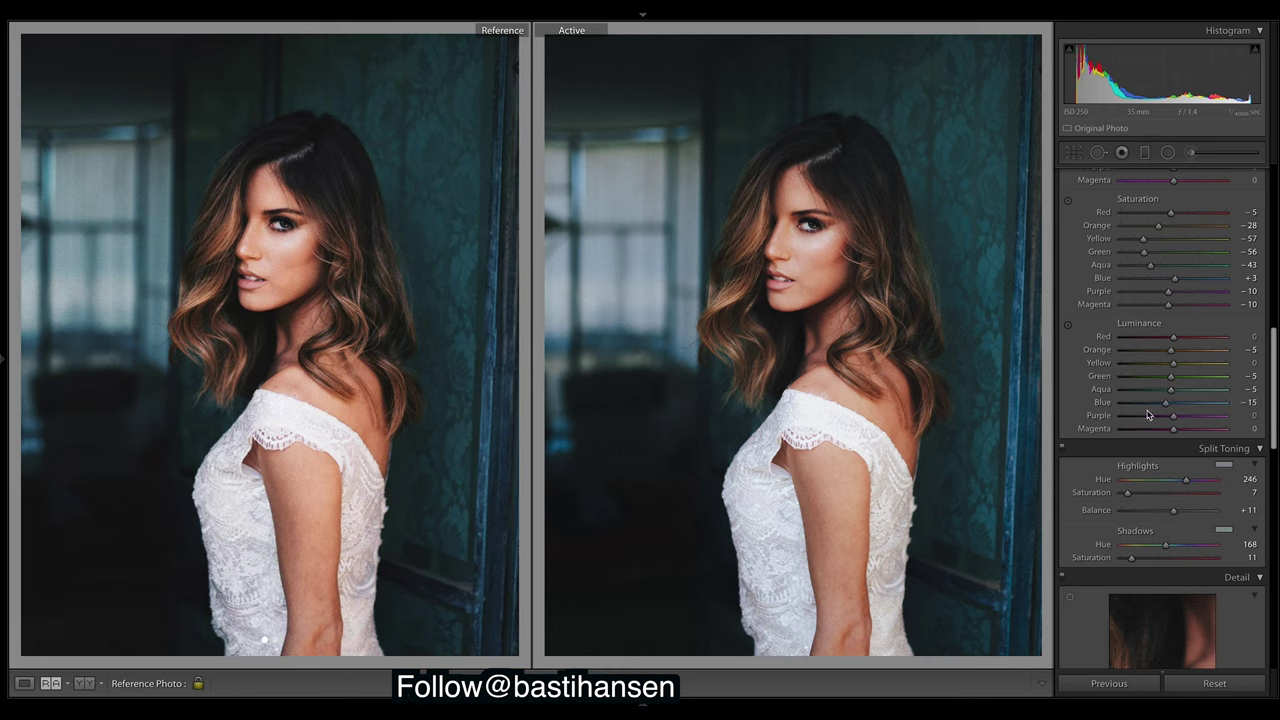
# Set Orange luminance -4, Yellow 0 and Purple -5, undoing the Orange and Aqua tests
pyautogui.moveTo(1172, 350); pyautogui.dragTo(1201, 357)
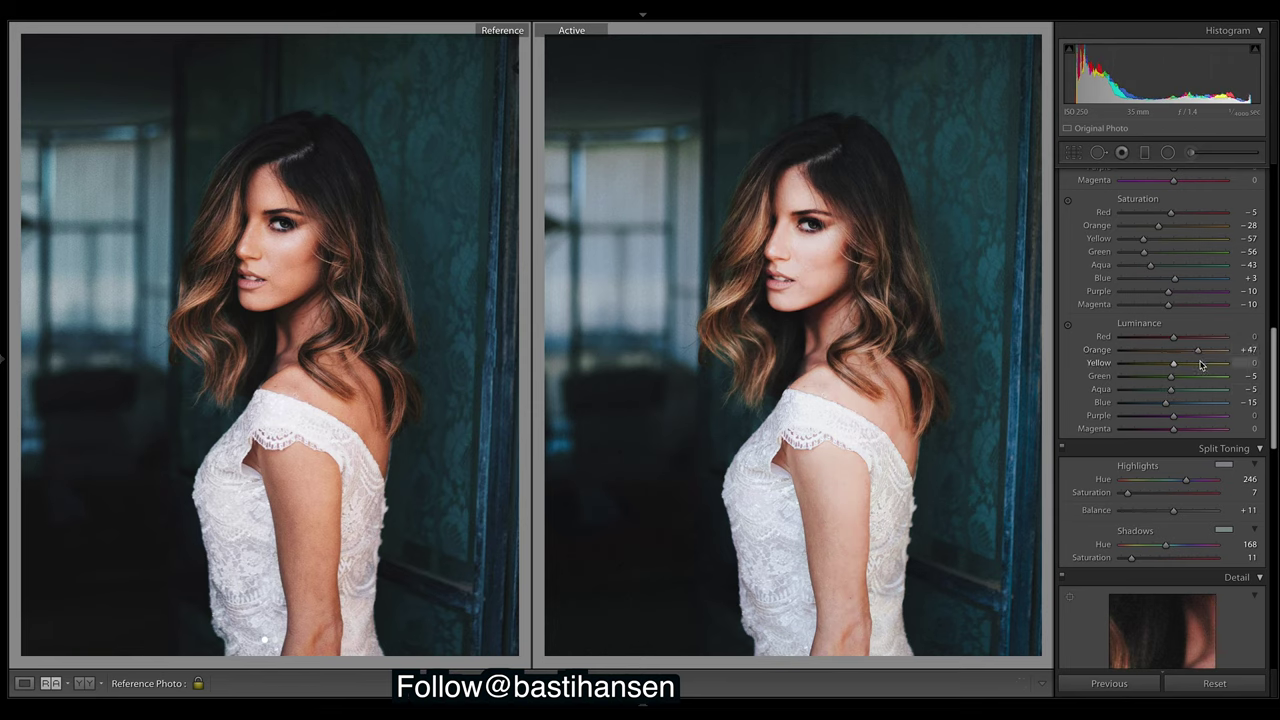
pyautogui.hotkey('ctrl', 'z')
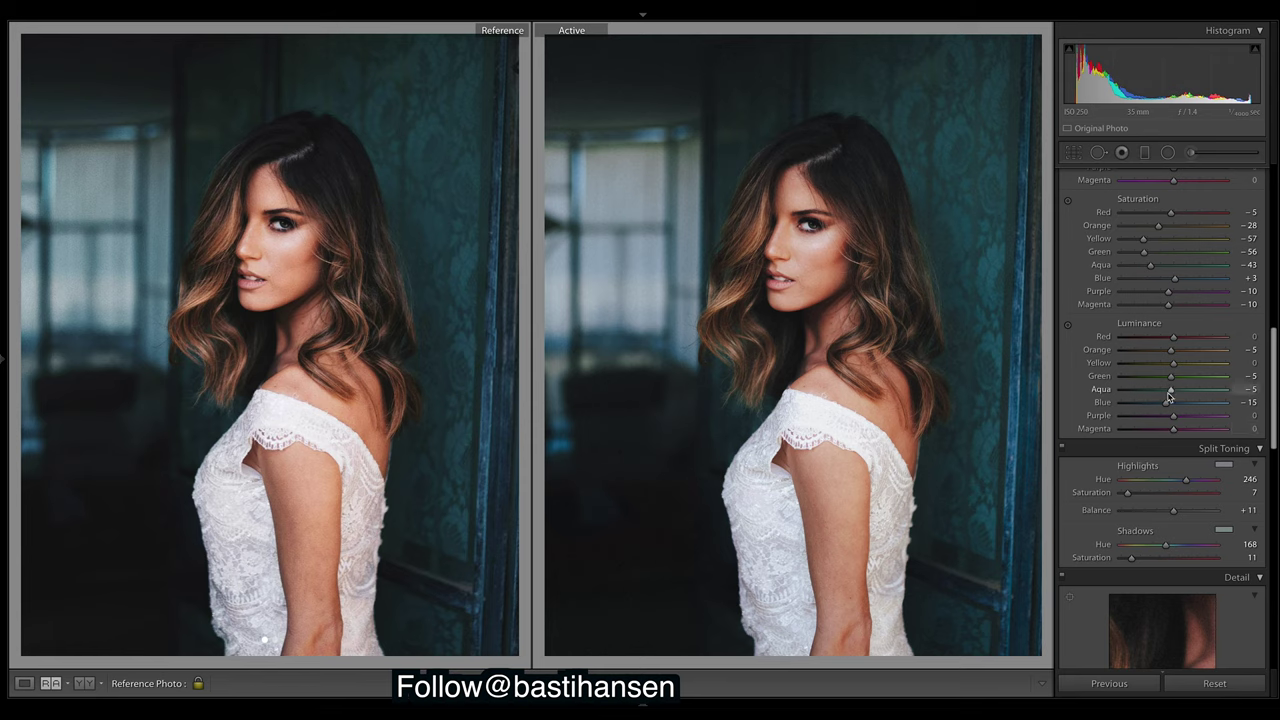
pyautogui.moveTo(1171, 389); pyautogui.dragTo(1165, 389)
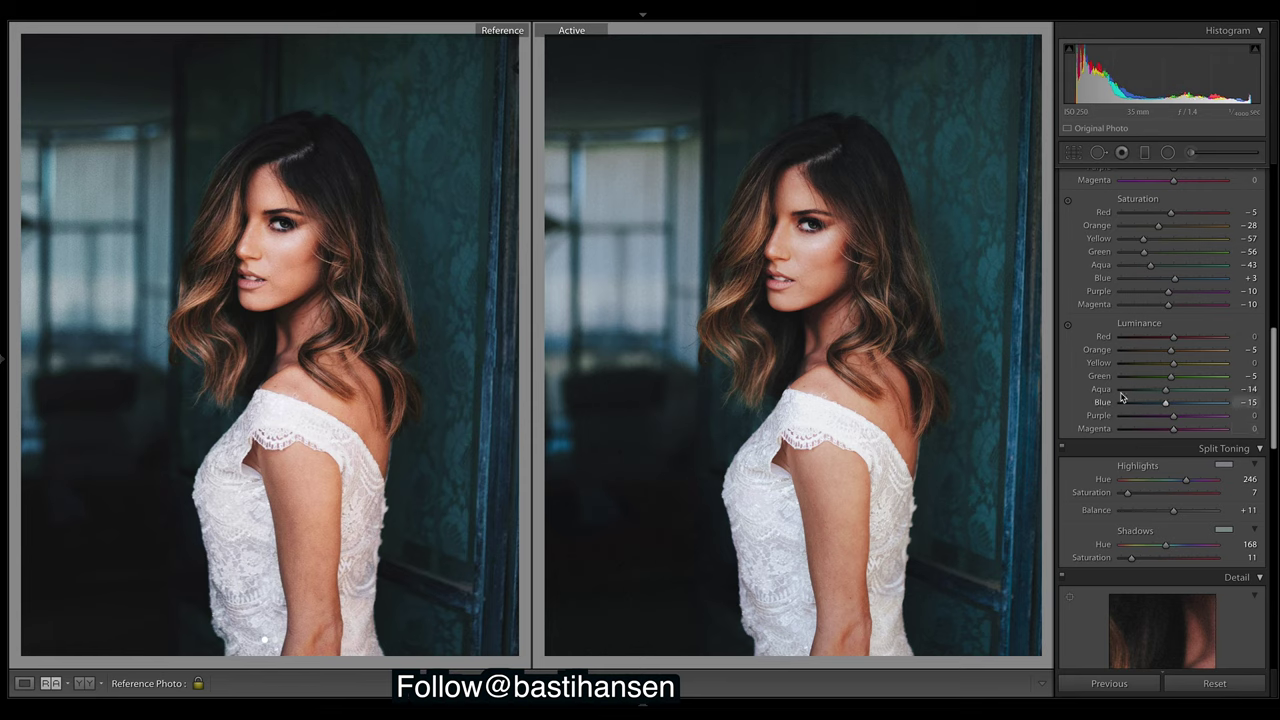
pyautogui.hotkey('ctrl', 'z')
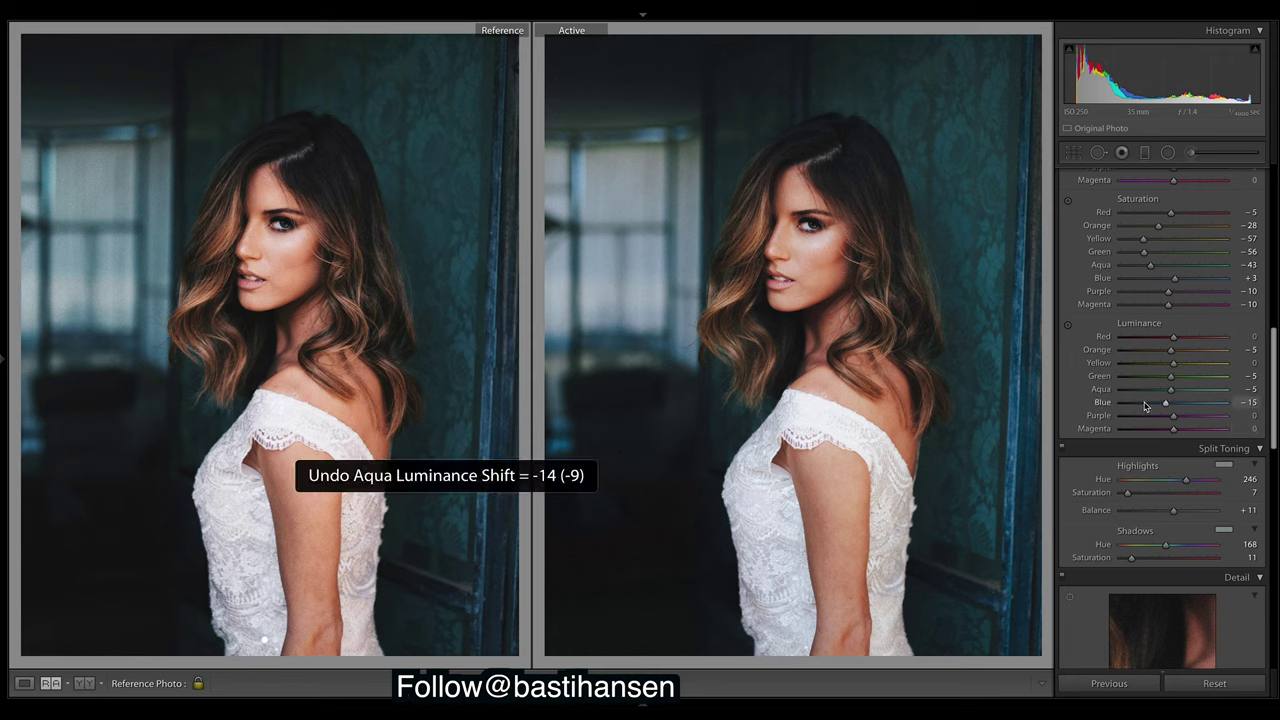
pyautogui.moveTo(1273, 334)
pyautogui.mouseDown()
pyautogui.moveTo(1275, 358)
pyautogui.moveTo(1274, 345)
pyautogui.mouseUp()
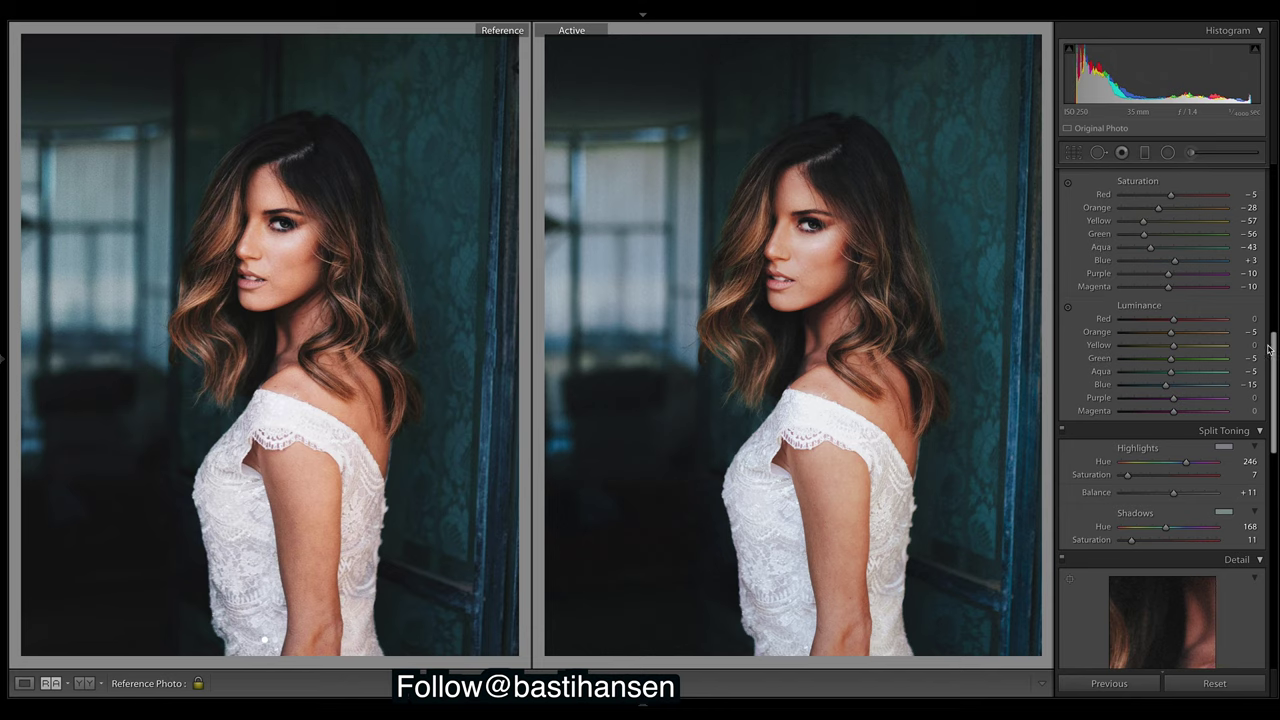
pyautogui.moveTo(1186, 405); pyautogui.dragTo(1168, 405)
pyautogui.scroll(-1, 1273, 350)
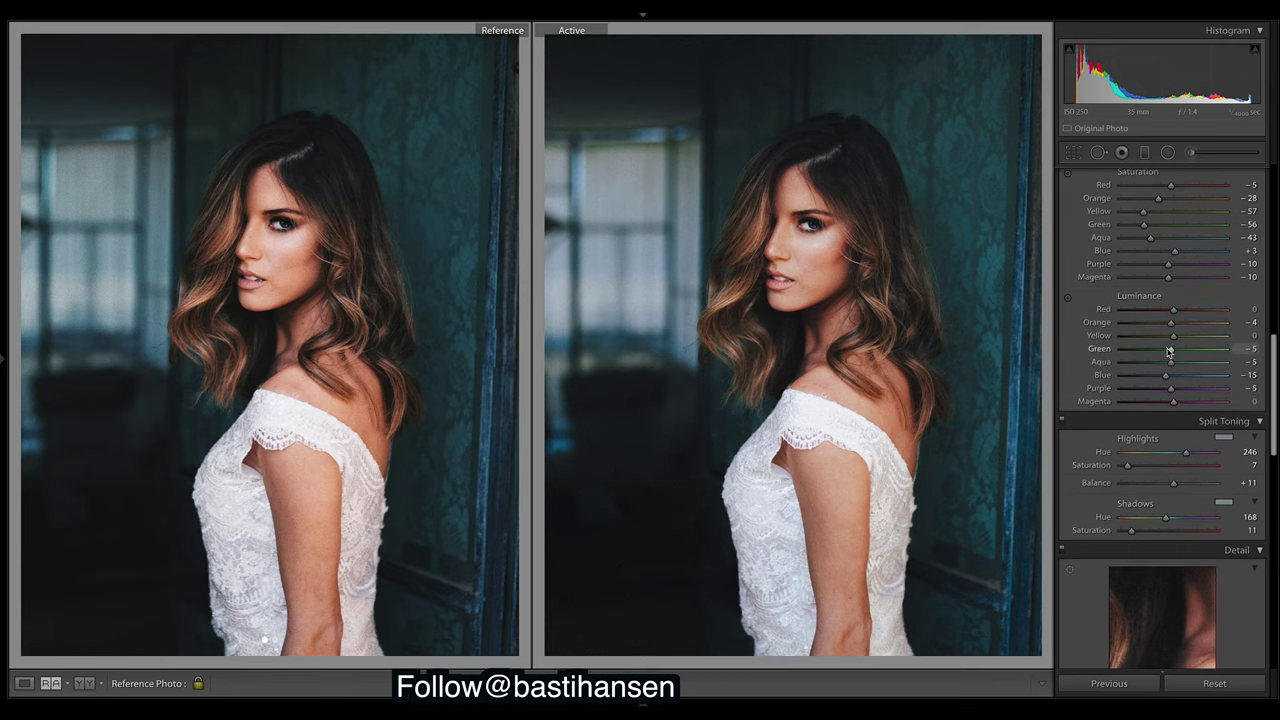
pyautogui.scroll(-3, 1276, 403)
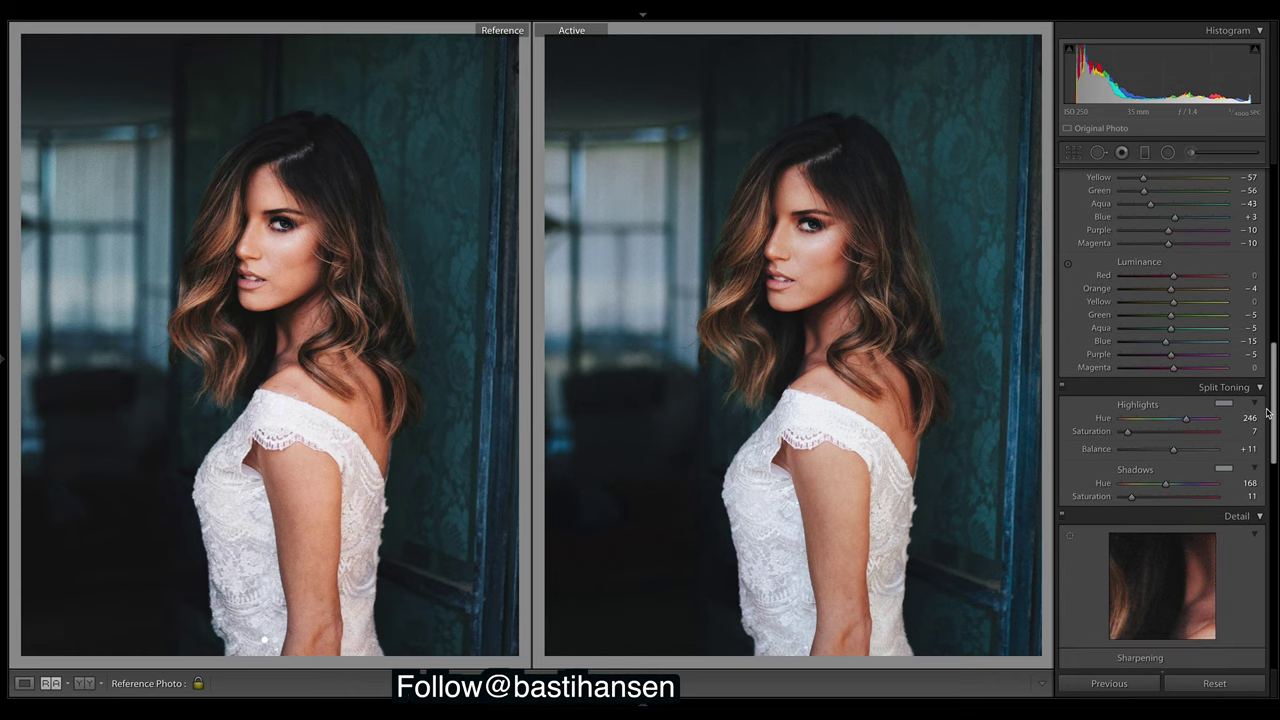
# Select the face's dodge brush pin and toggle its mask overlay to check its reach
pyautogui.click(1190, 153)
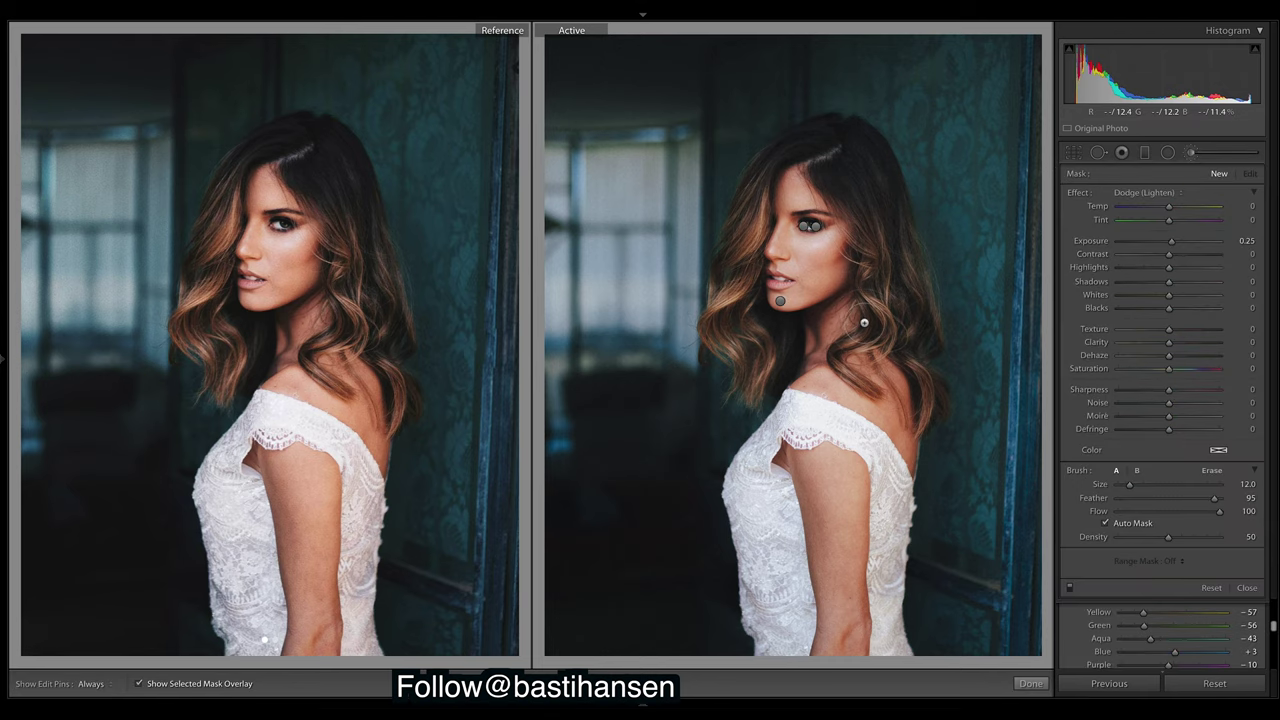
pyautogui.click(1030, 683)
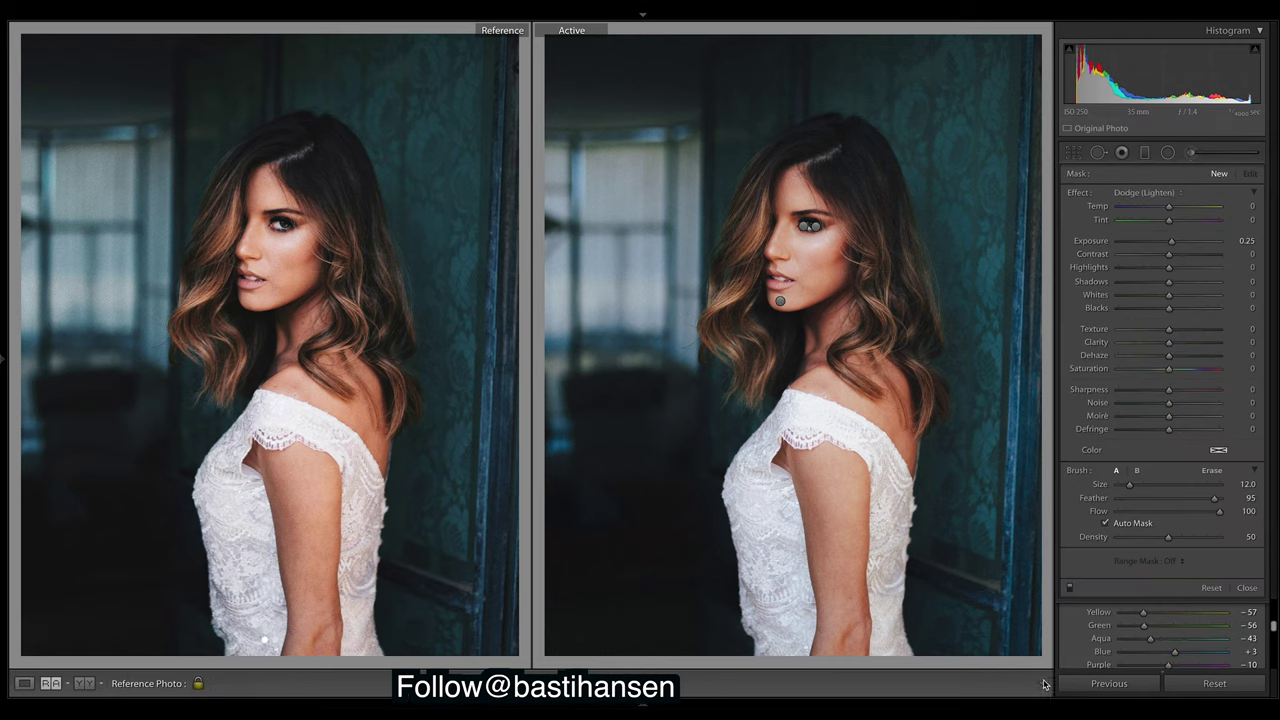
pyautogui.click(987, 220)
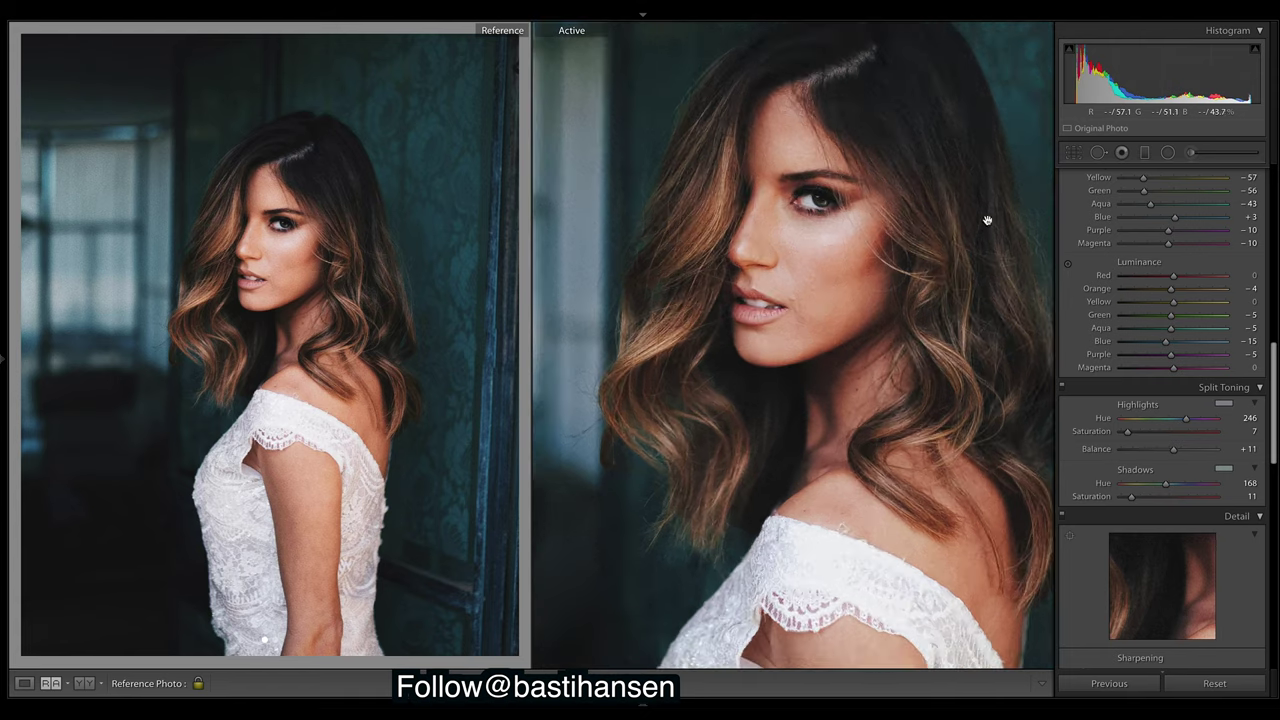
pyautogui.click(1199, 153)
pyautogui.click(758, 346)
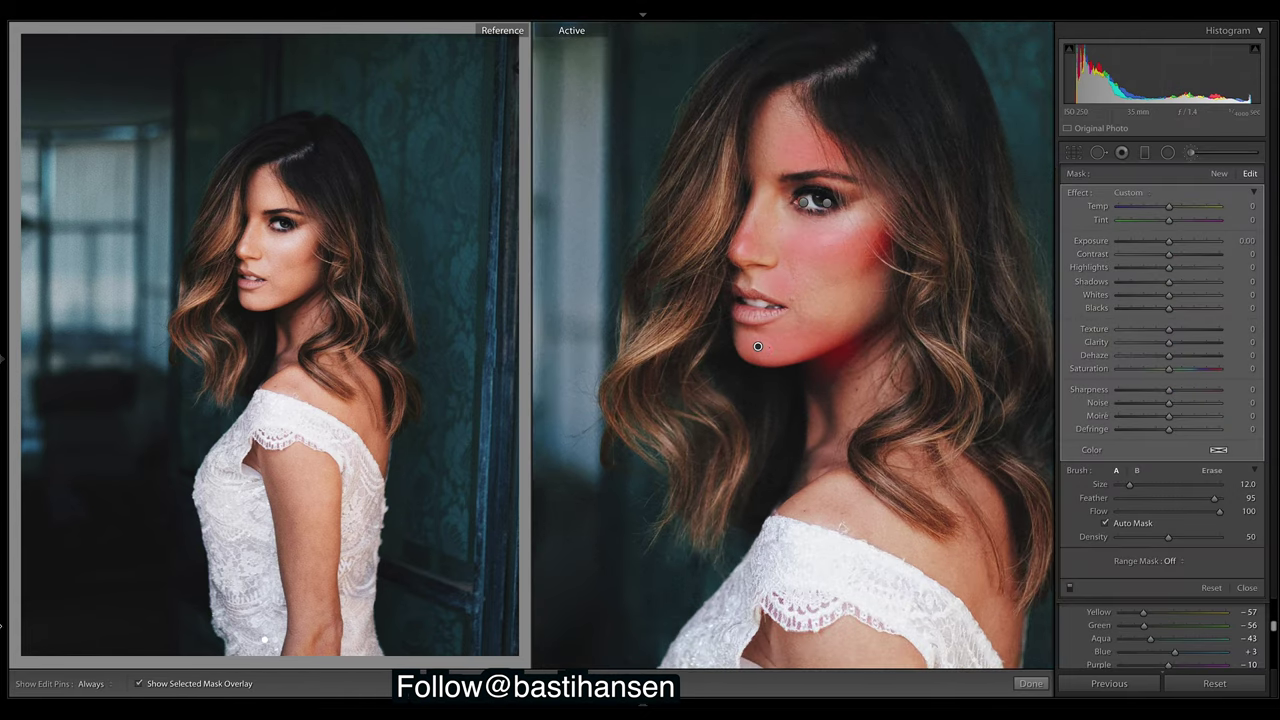
pyautogui.click(139, 684)
pyautogui.click(139, 684)
pyautogui.click(139, 684)
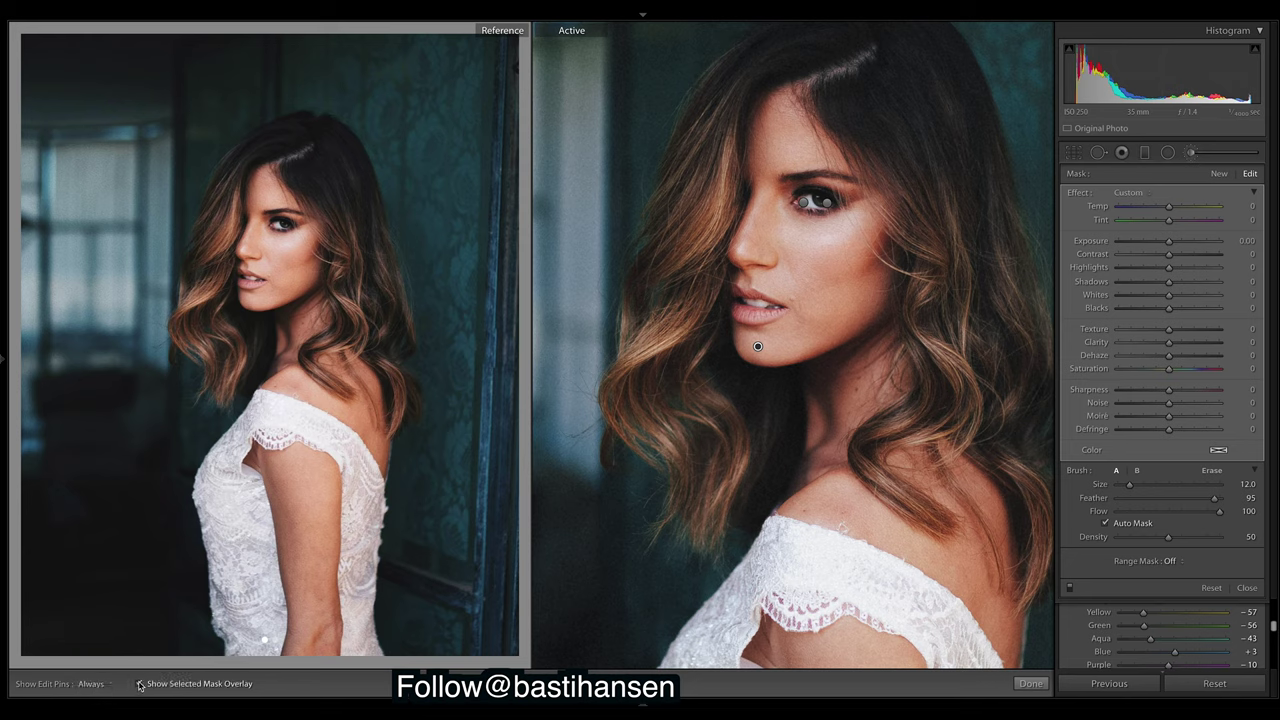
pyautogui.click(139, 684)
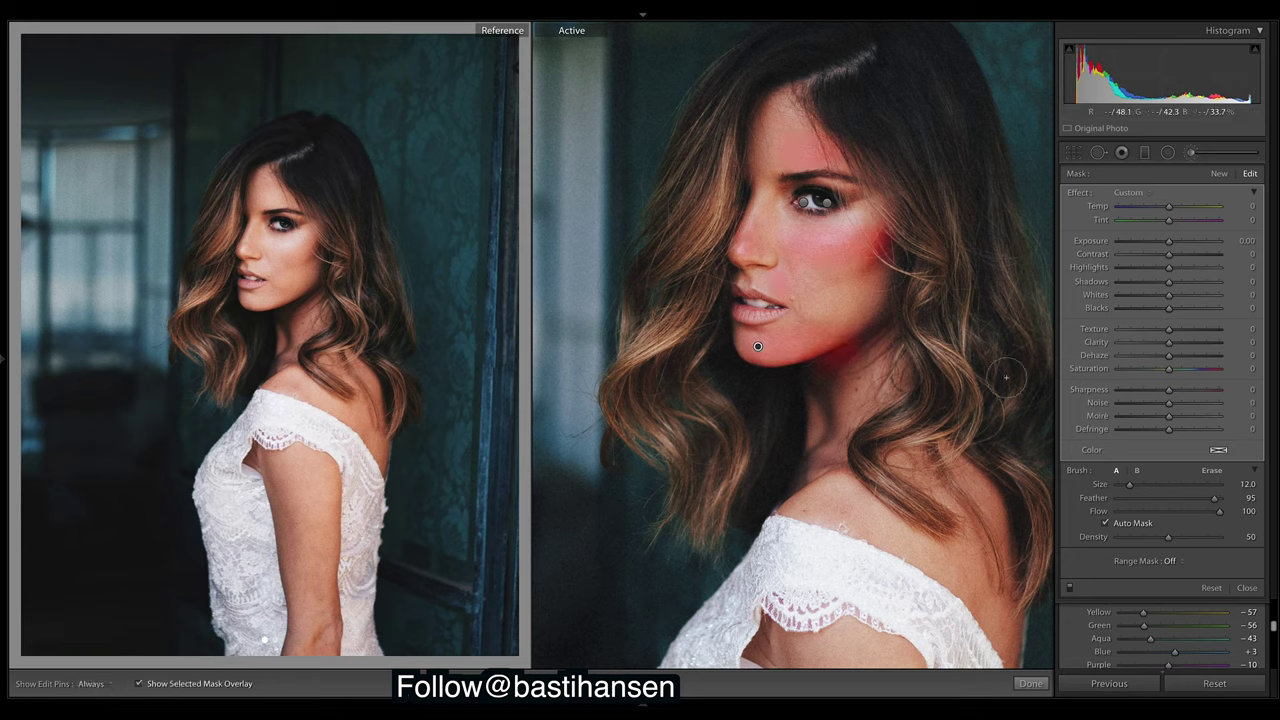
# Switch the brush to Erase with a smaller size and finish the brush work
pyautogui.click(1213, 471)
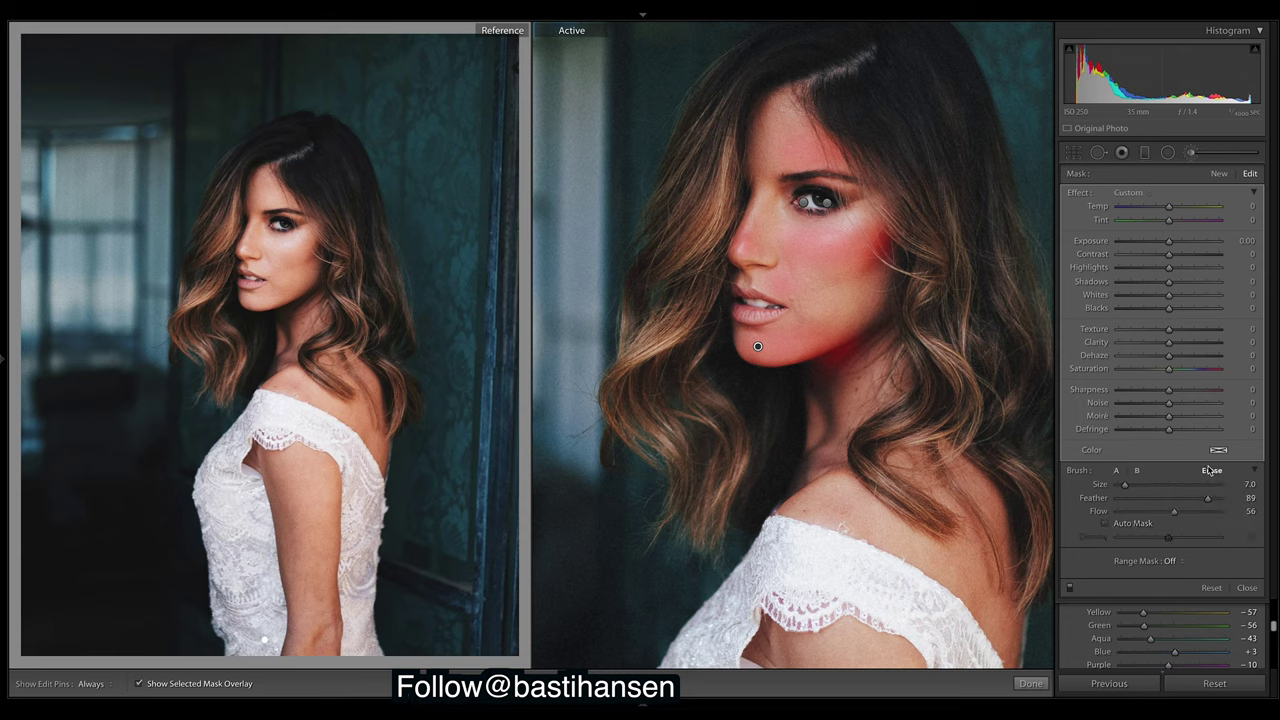
pyautogui.scroll(-4, 900, 372)
pyautogui.press('h')
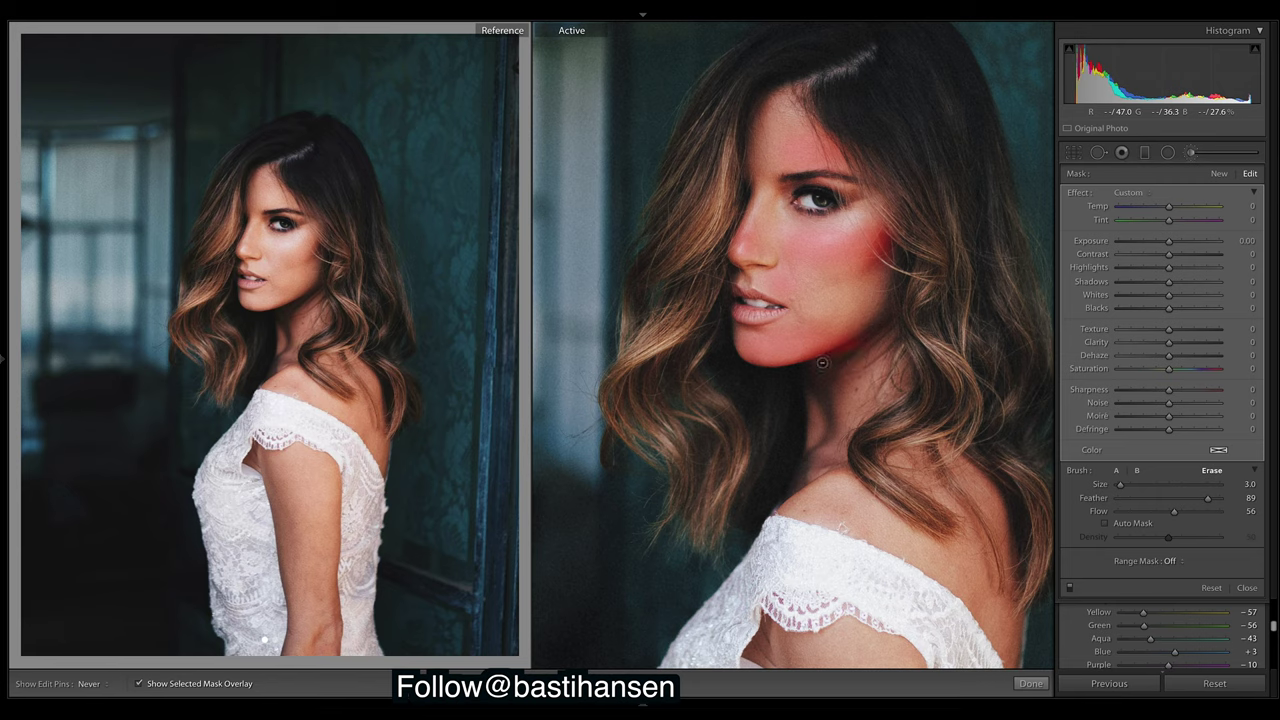
pyautogui.click(1030, 683)
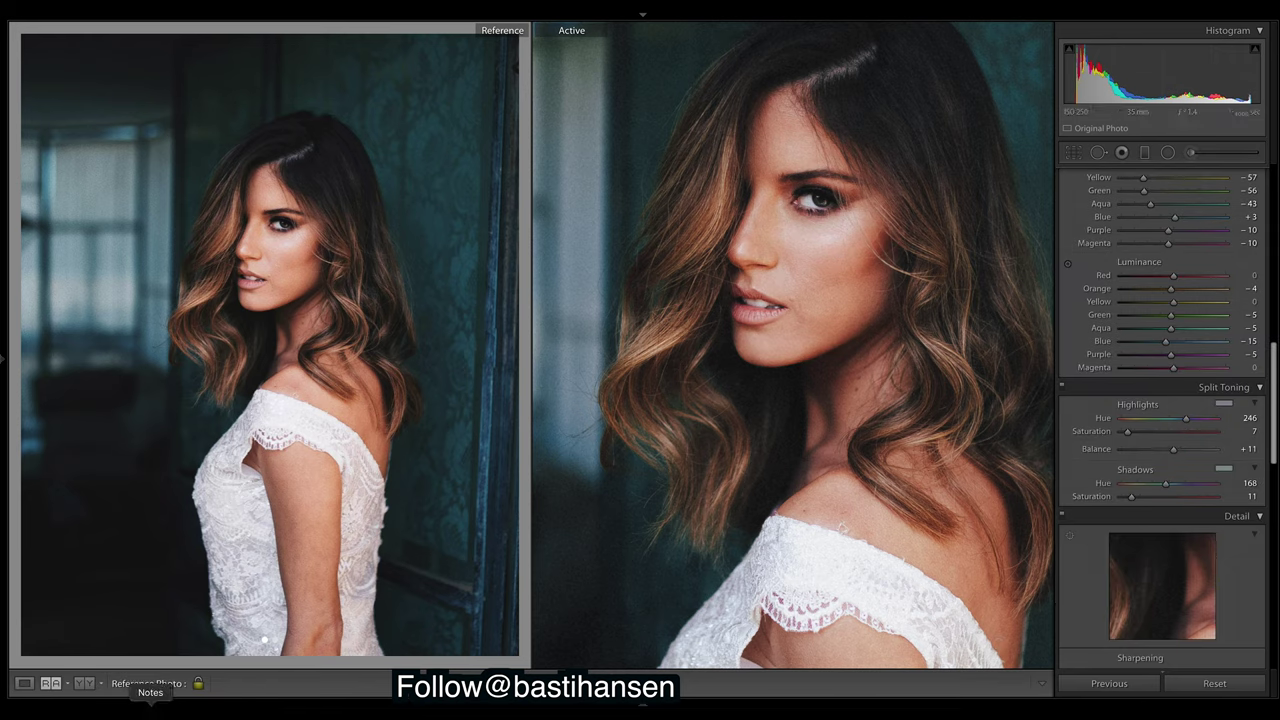
pyautogui.click(1197, 155)
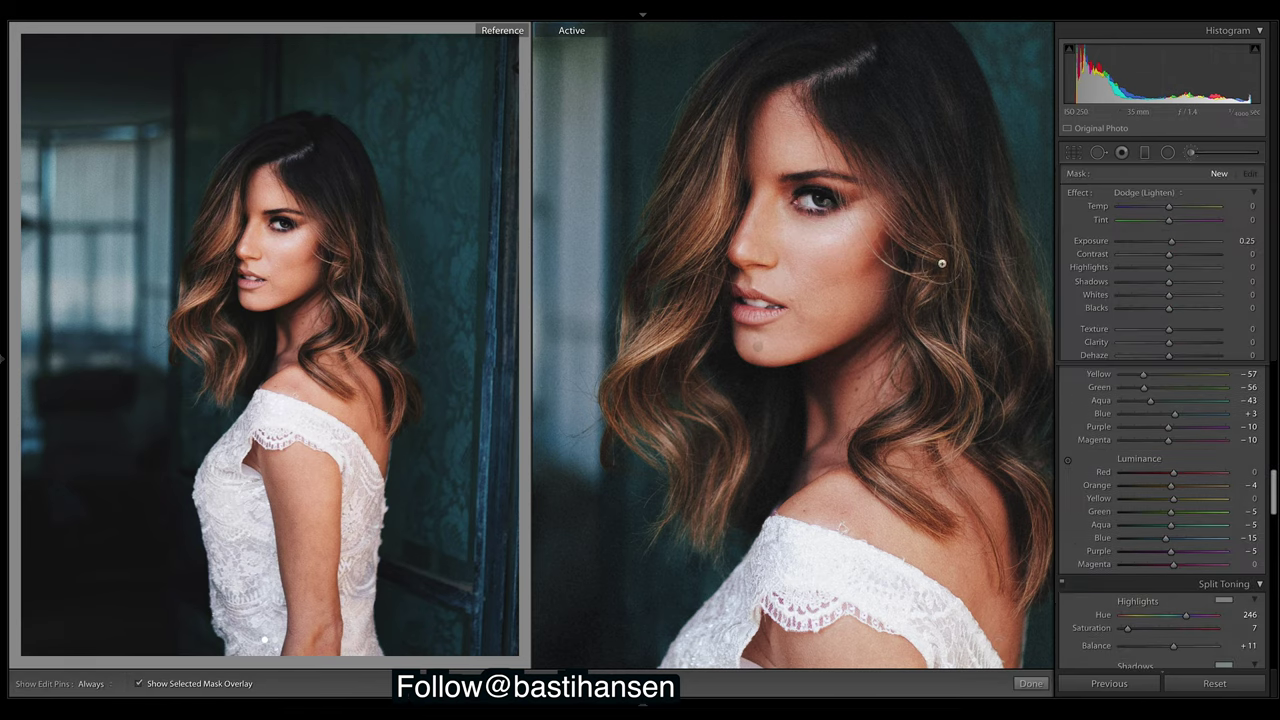
# Select the face pin, hide its overlay, and set Highlights 40, Shadows 20, Whites 5
pyautogui.click(758, 346)
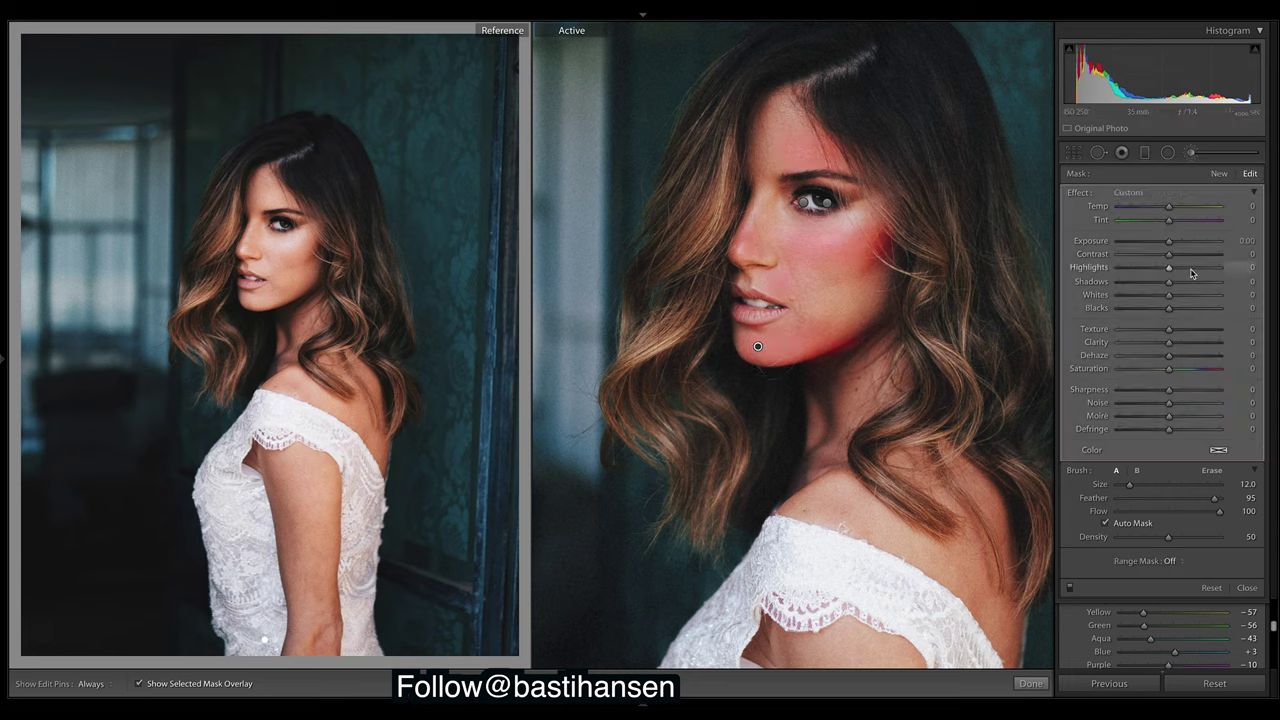
pyautogui.click(148, 686)
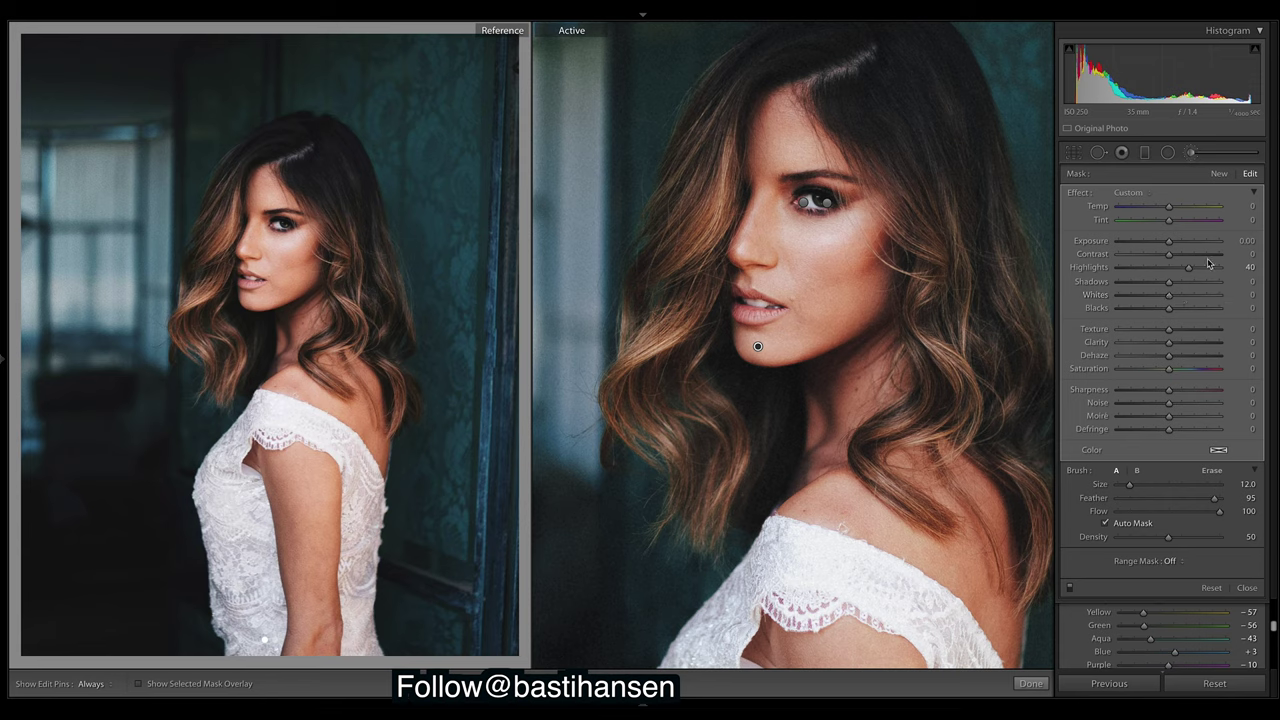
pyautogui.moveTo(1168, 294); pyautogui.dragTo(1196, 298)
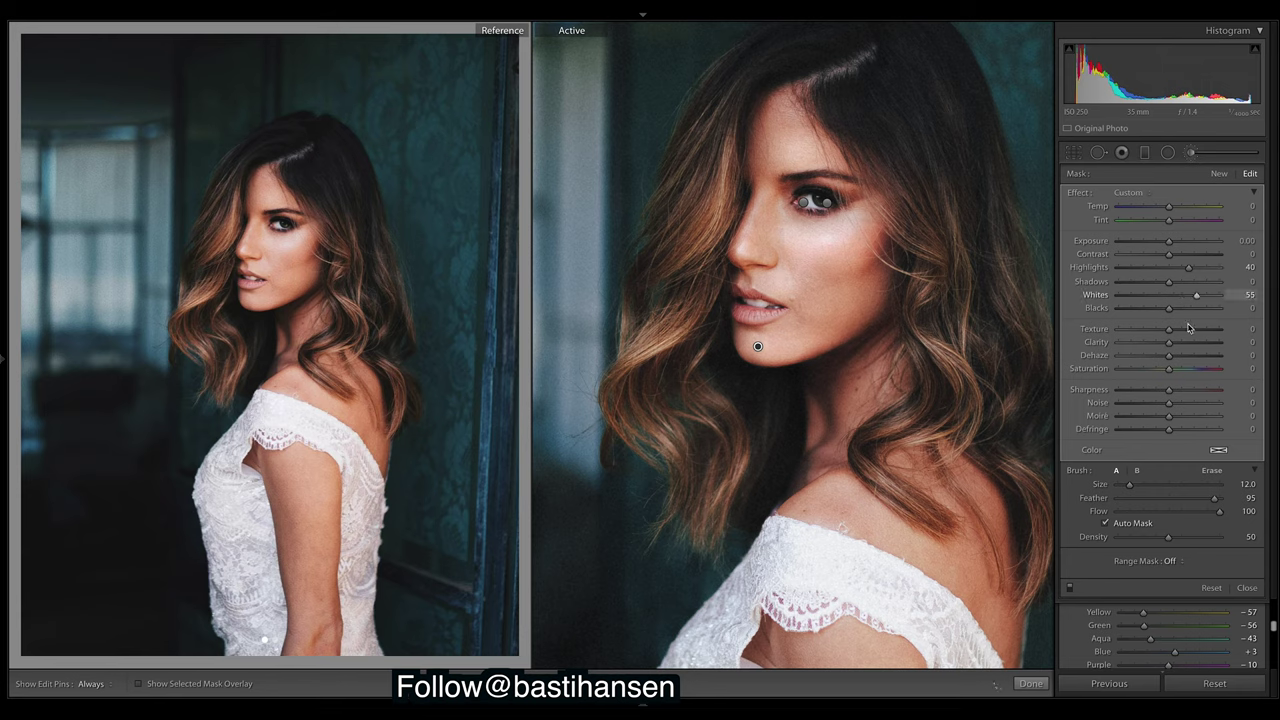
pyautogui.hotkey('ctrl', 'z')
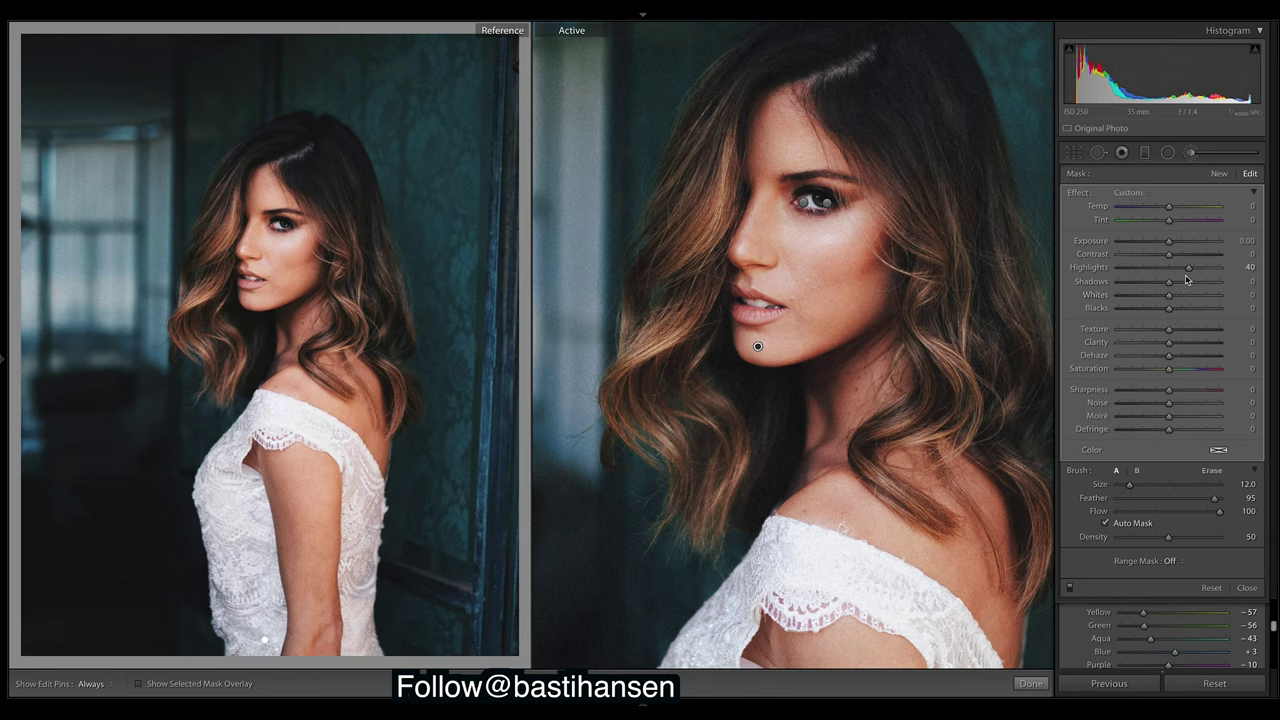
pyautogui.moveTo(1193, 287); pyautogui.dragTo(1184, 287)
# Reset the local sliders, check the eye mask, and raise the eye's exposure to 0.58
pyautogui.doubleClick(1078, 192)
pyautogui.moveTo(1169, 241); pyautogui.dragTo(1176, 246)
pyautogui.doubleClick(1176, 246)
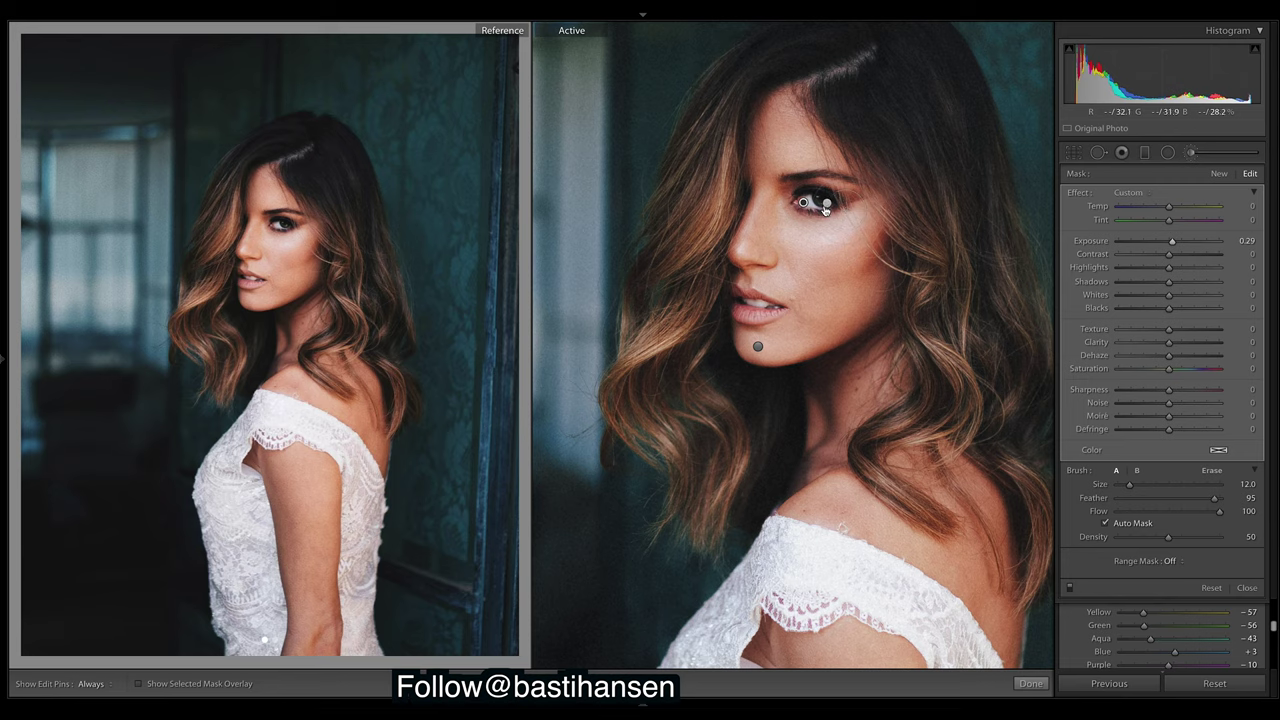
pyautogui.press('o')
pyautogui.press('o')
pyautogui.press('o')
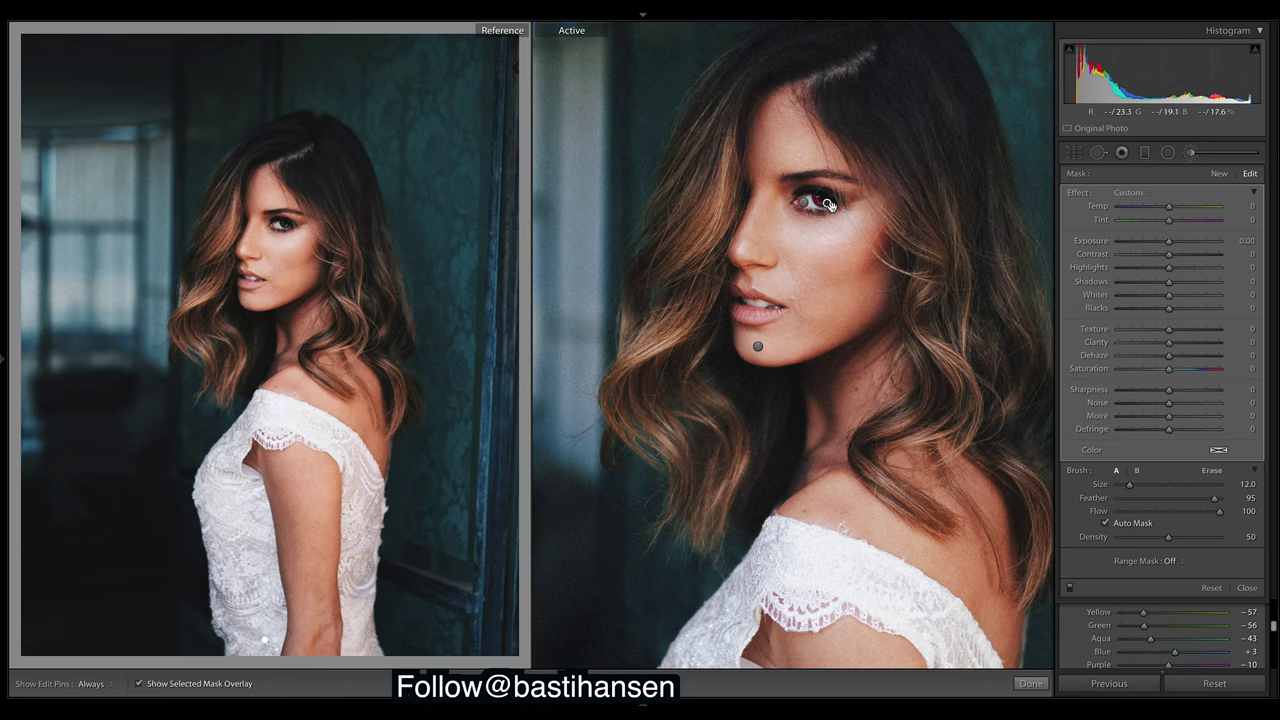
pyautogui.press('o')
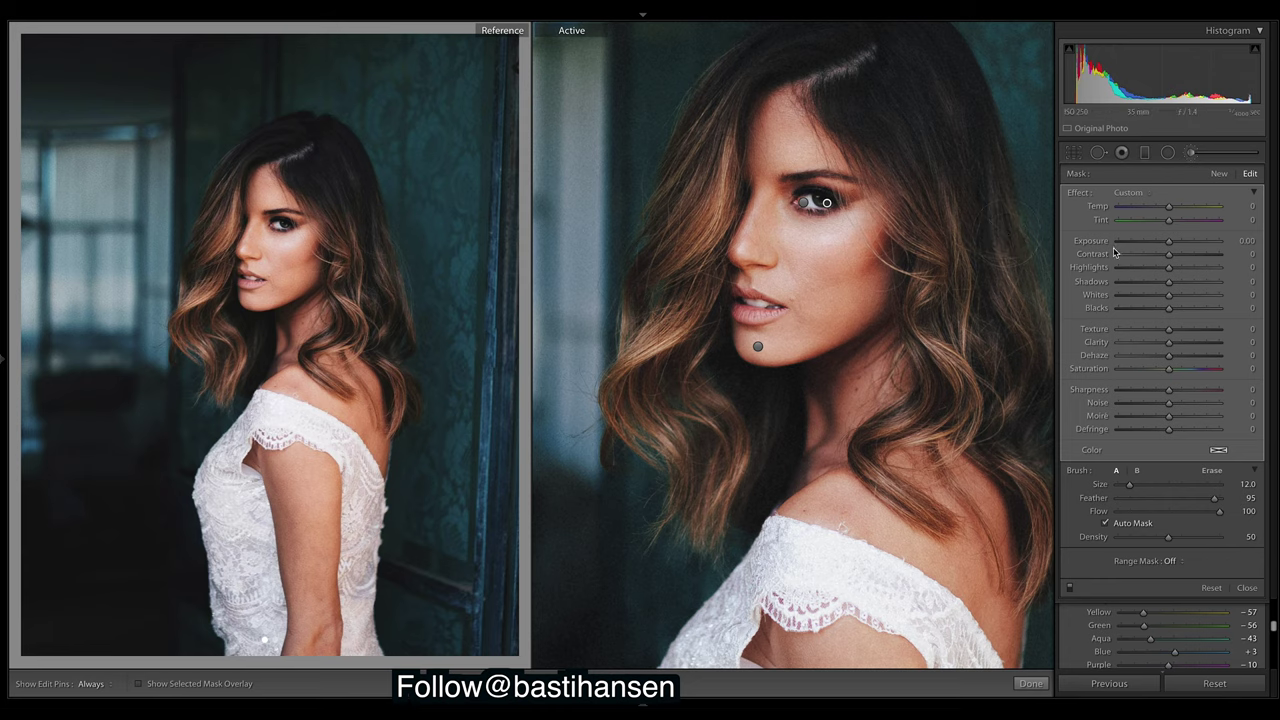
pyautogui.moveTo(1169, 242); pyautogui.dragTo(1177, 247)
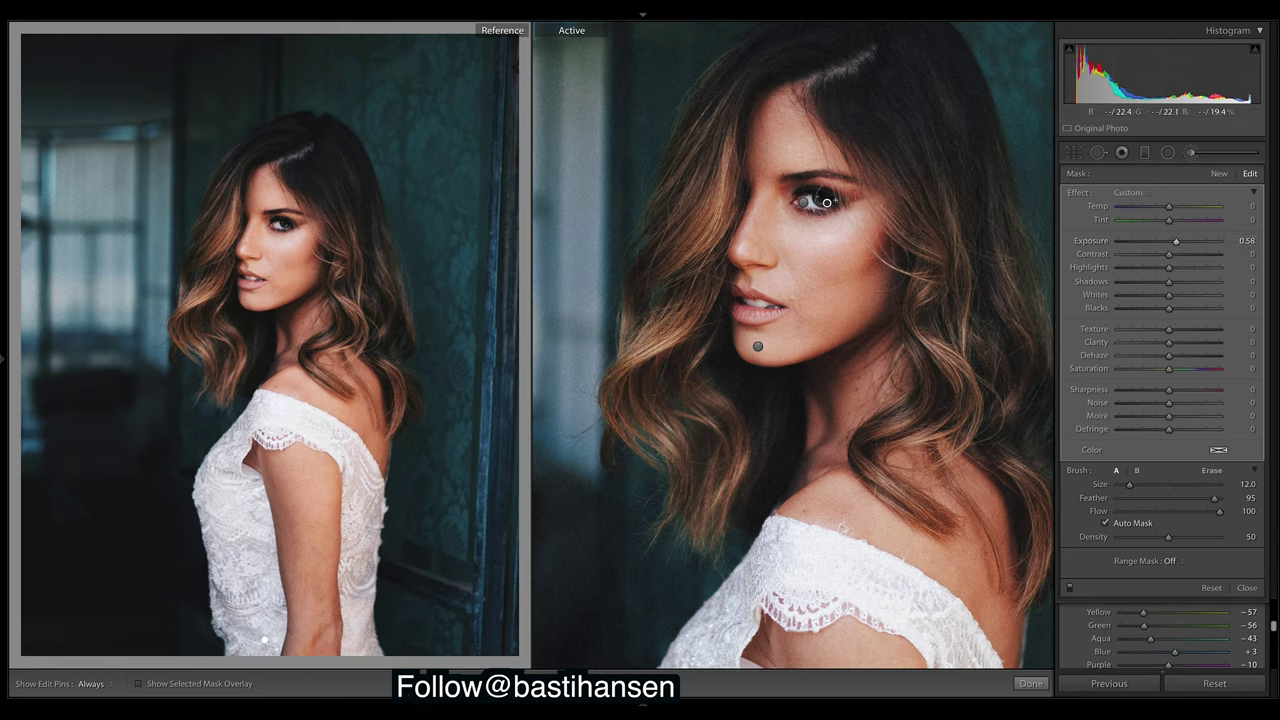
pyautogui.click(1030, 684)
# Close the Adjustment Brush and toggle the Filmstrip with F6 to view the whole portrait
pyautogui.click(886, 168)
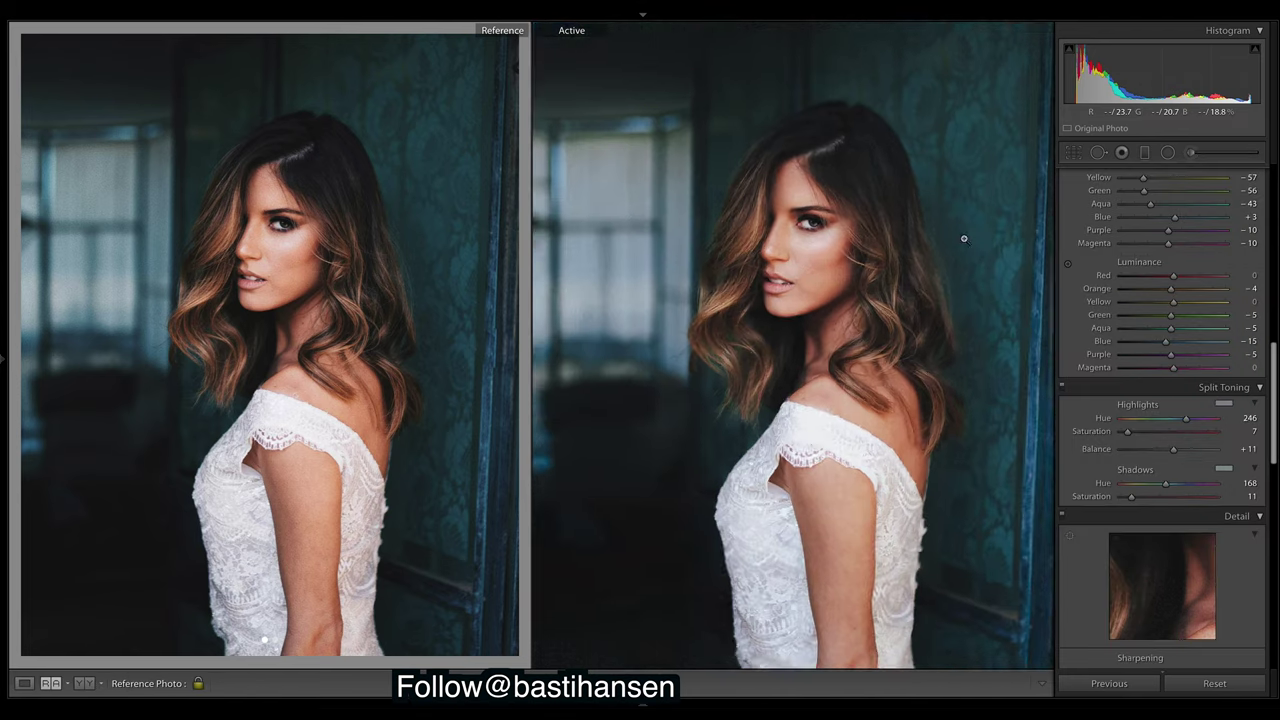
pyautogui.press('F6')
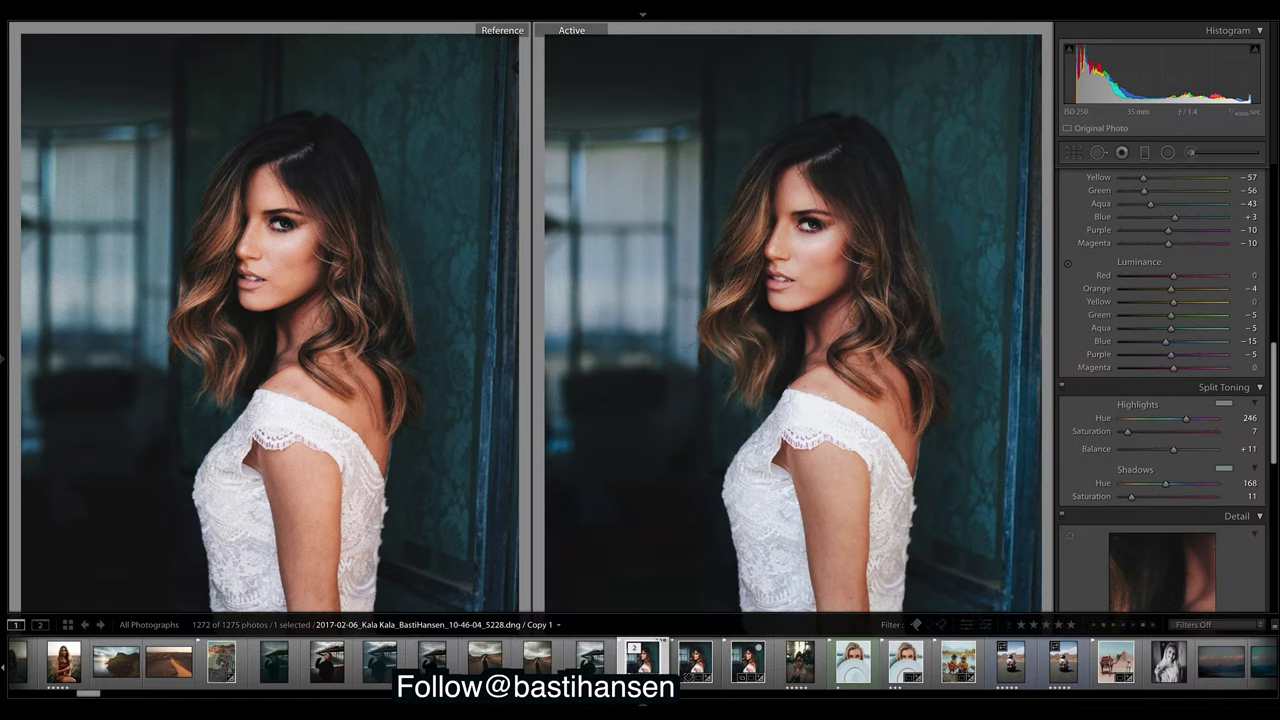
pyautogui.press('F6')
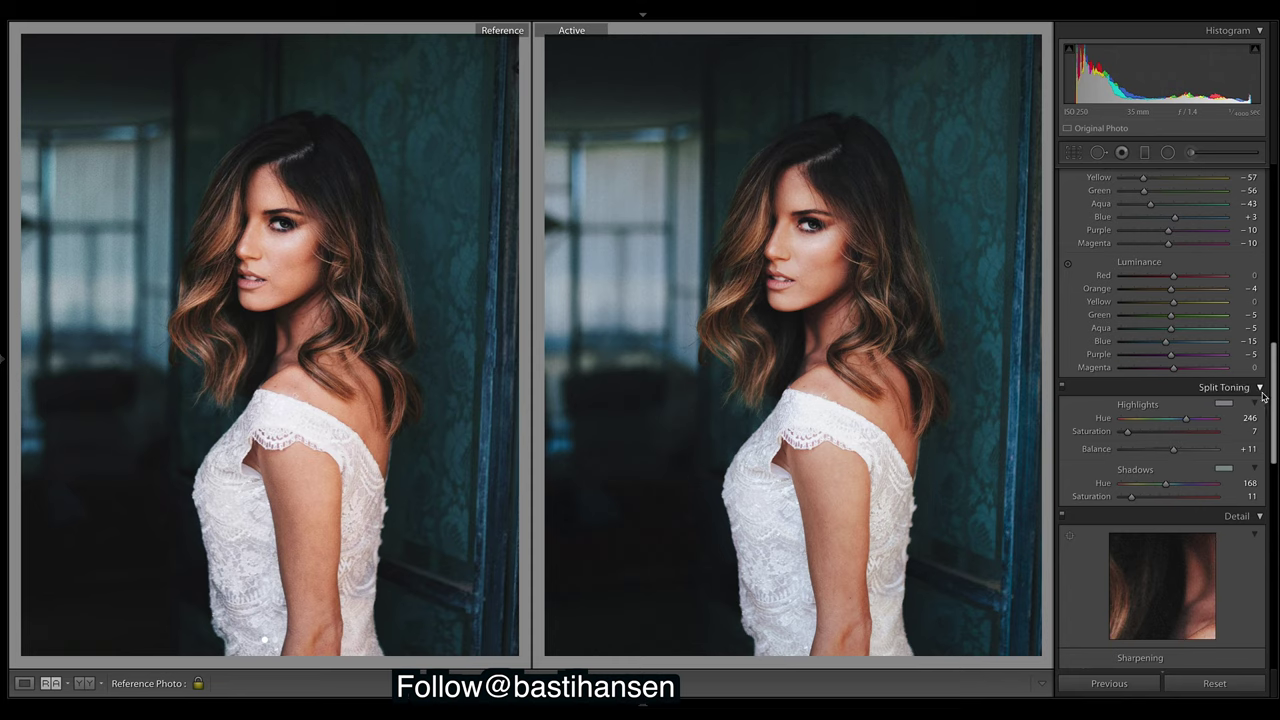
pyautogui.scroll(-10, 1162, 420)
# Test lifting the middle of the Red tone curve, then undo it
pyautogui.scroll(-2, 1162, 420)
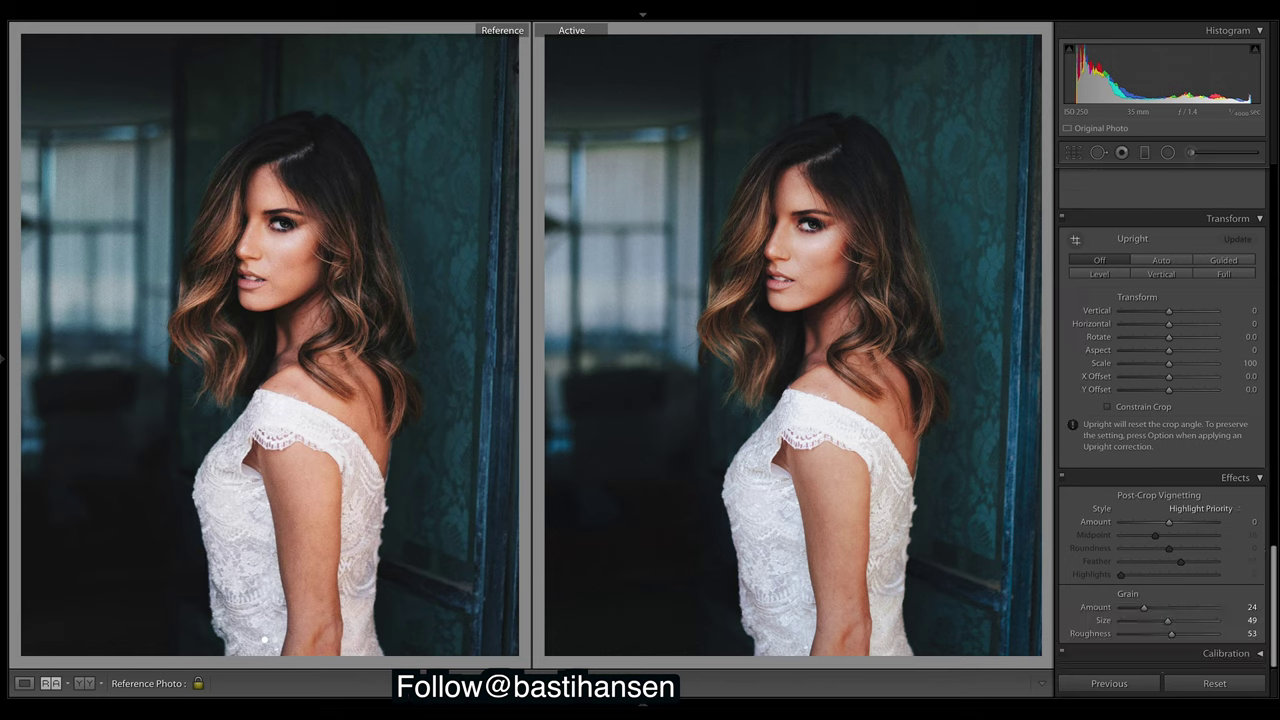
pyautogui.scroll(15, 1162, 420)
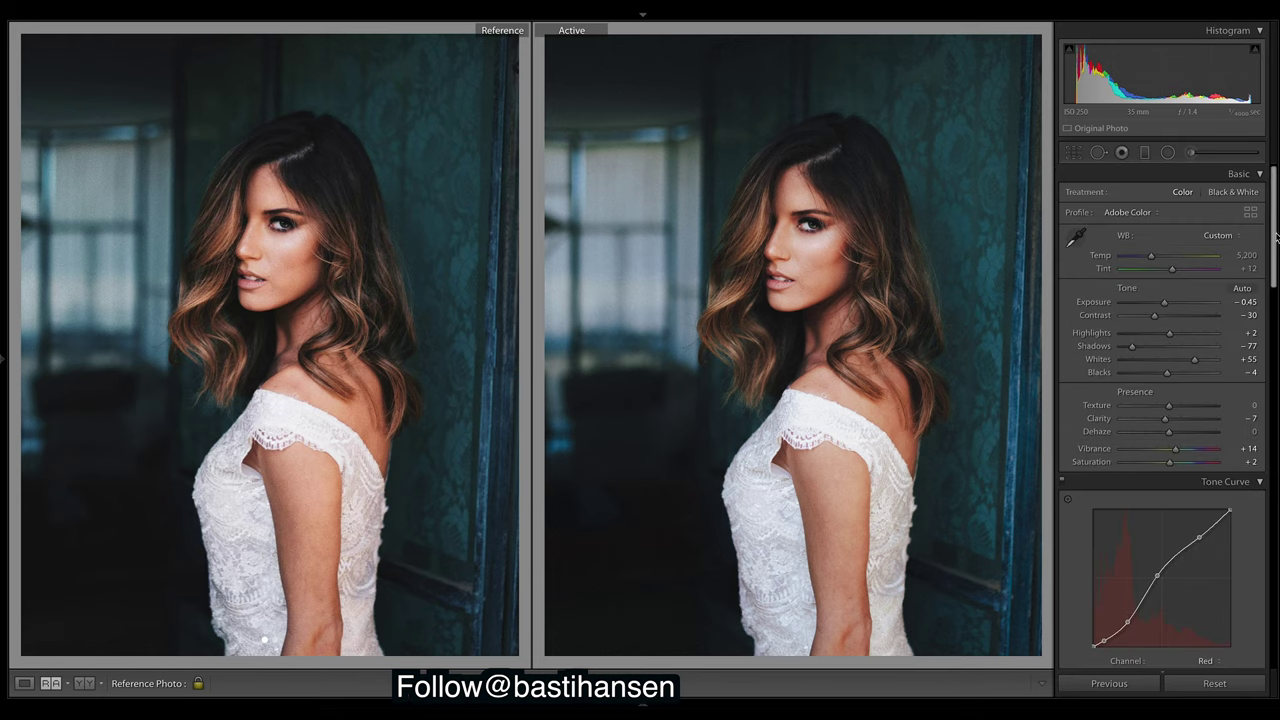
pyautogui.scroll(-2, 1276, 233)
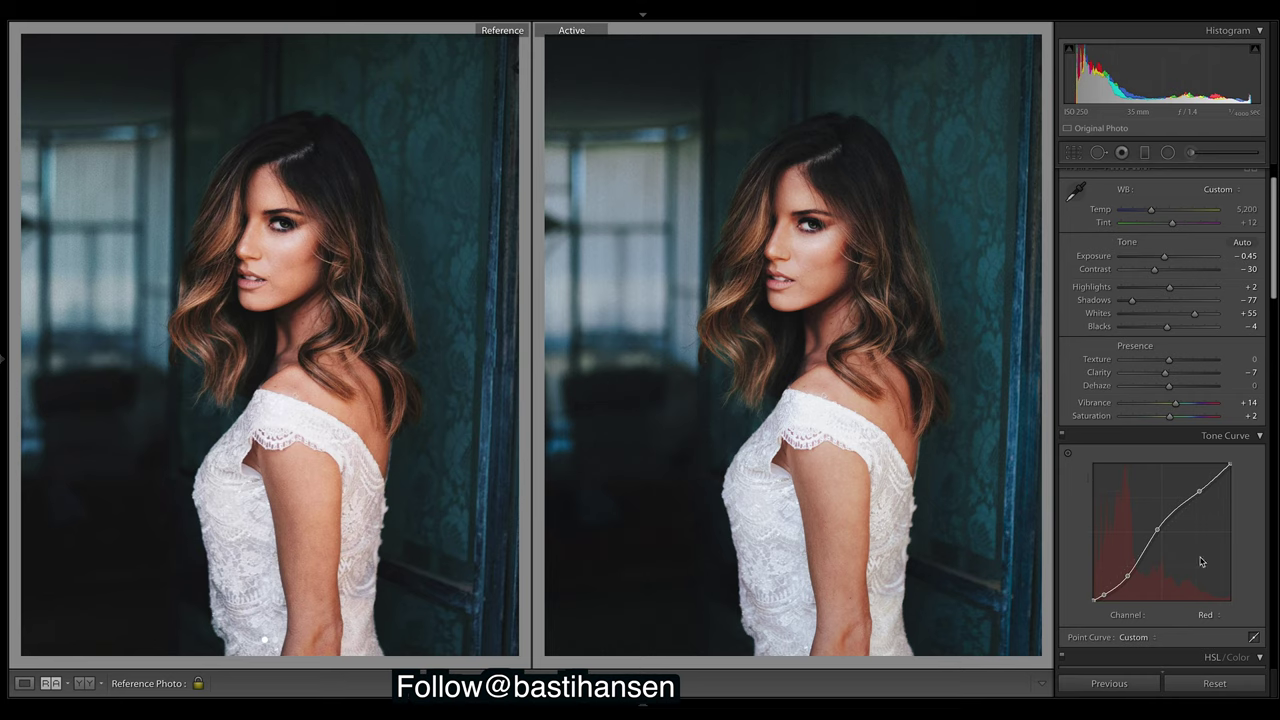
pyautogui.moveTo(1157, 529); pyautogui.dragTo(1157, 540)
pyautogui.hotkey('ctrl', 'z')
# Cycle the tone curve channel through Green, Blue and Red, ending on Blue
pyautogui.click(1210, 614)
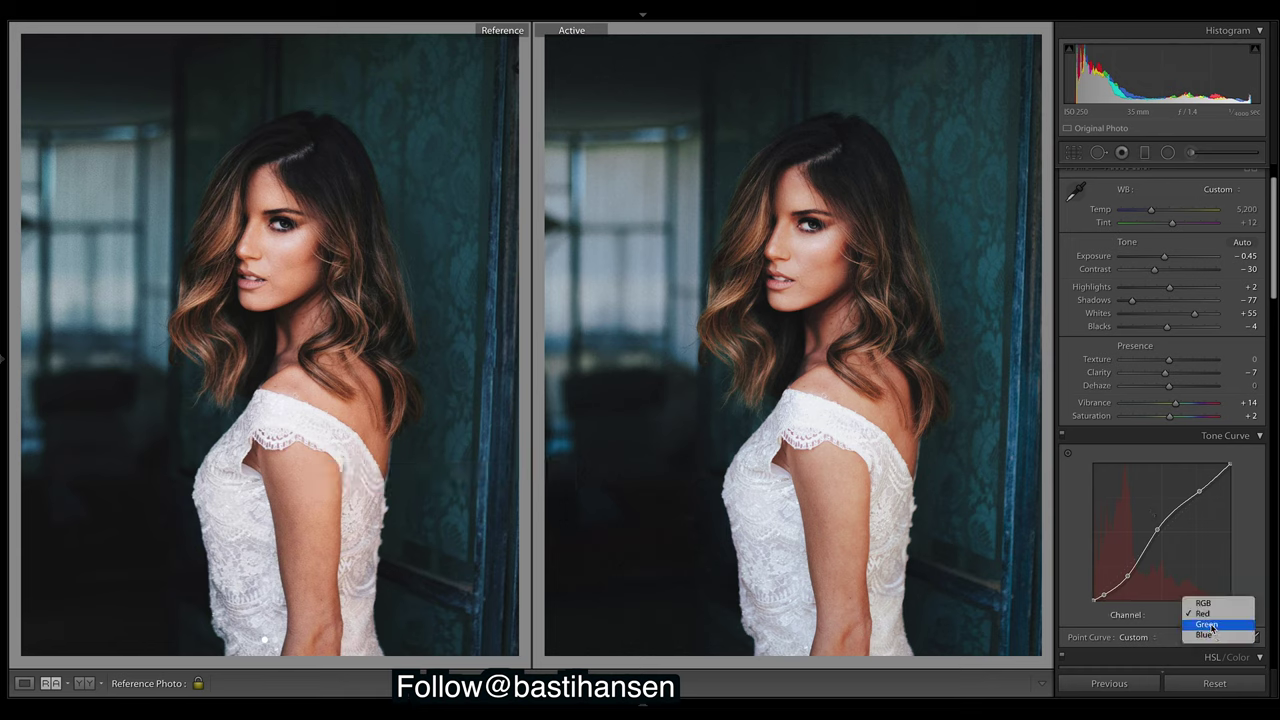
pyautogui.click(1210, 624)
pyautogui.click(1214, 618)
pyautogui.click(1214, 625)
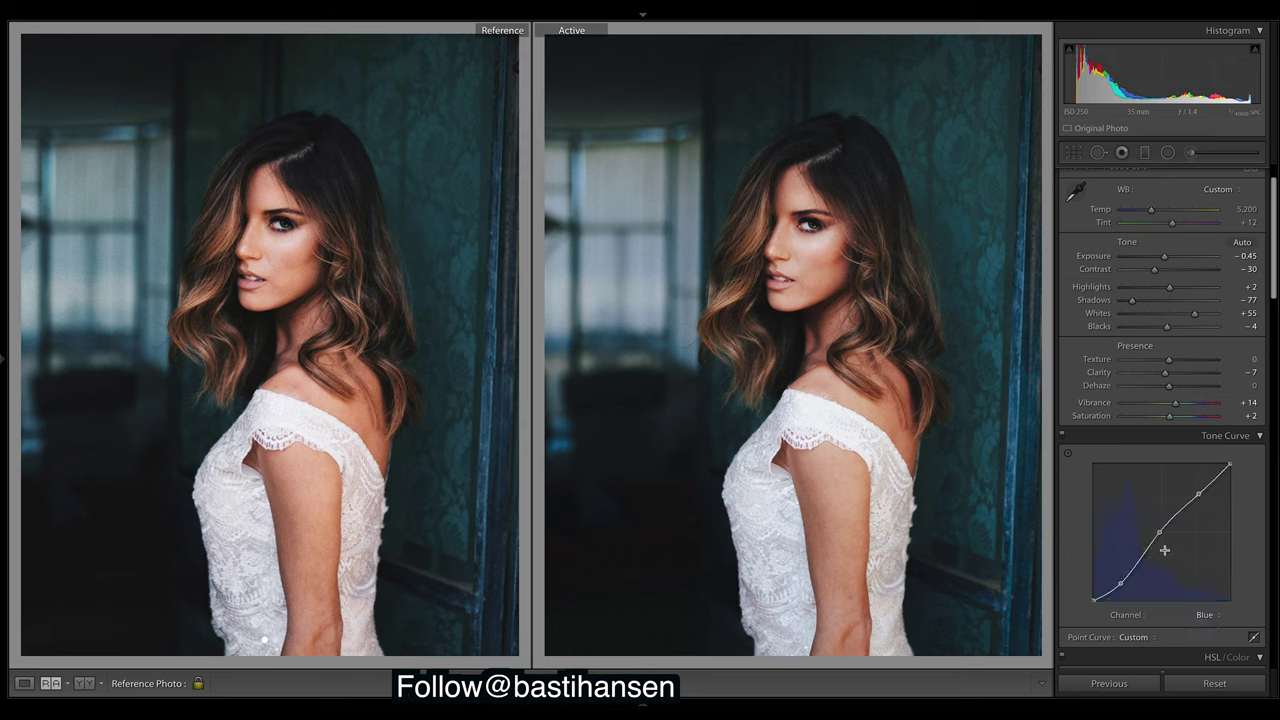
pyautogui.click(1214, 614)
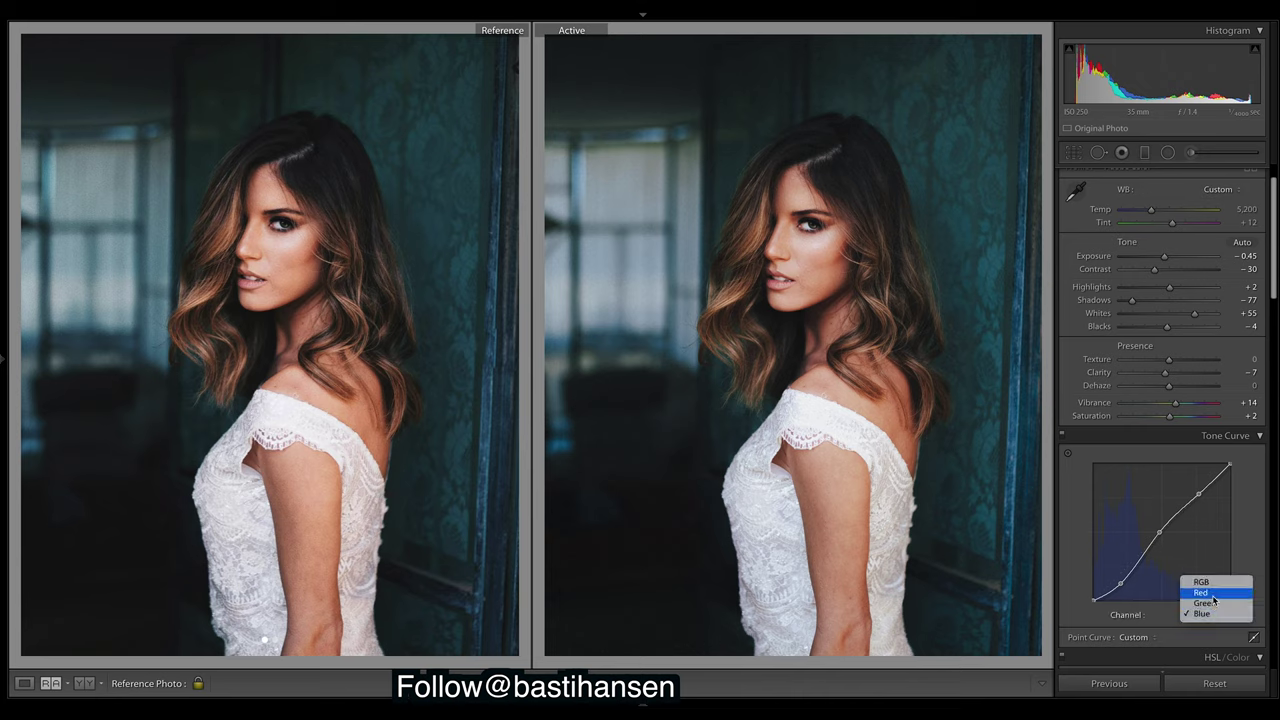
pyautogui.click(1214, 592)
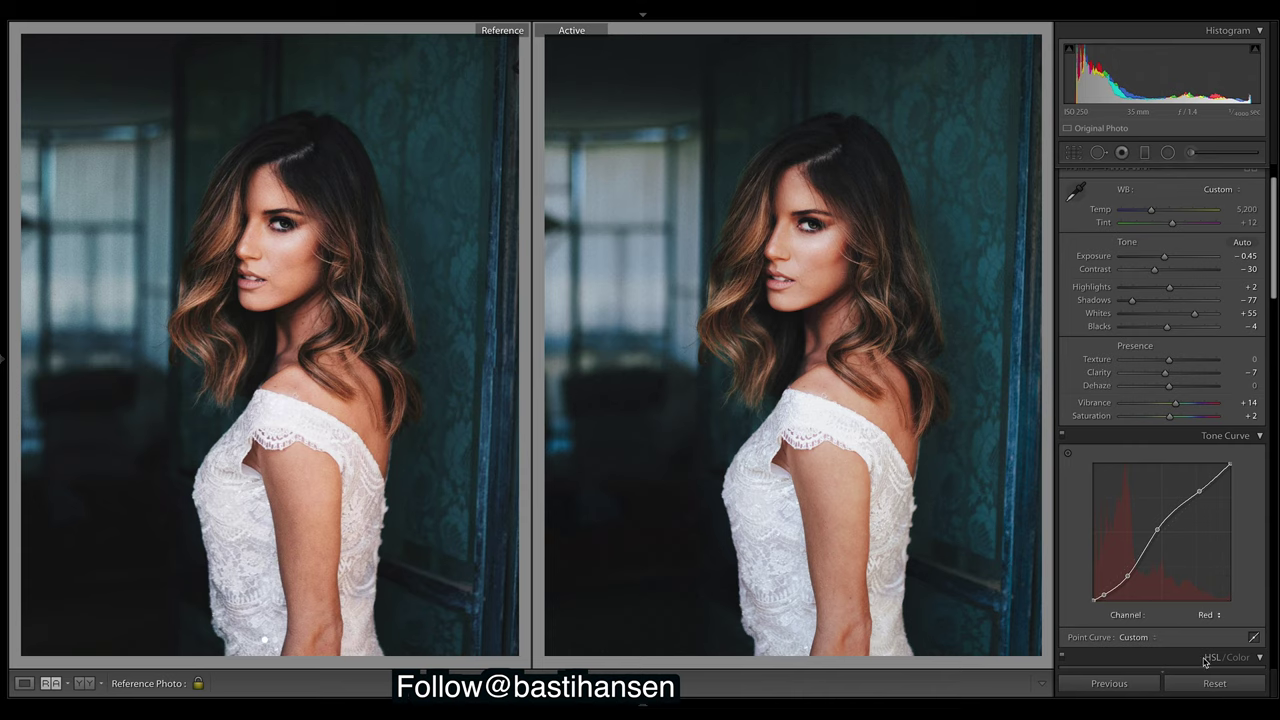
pyautogui.click(1208, 614)
pyautogui.click(1212, 635)
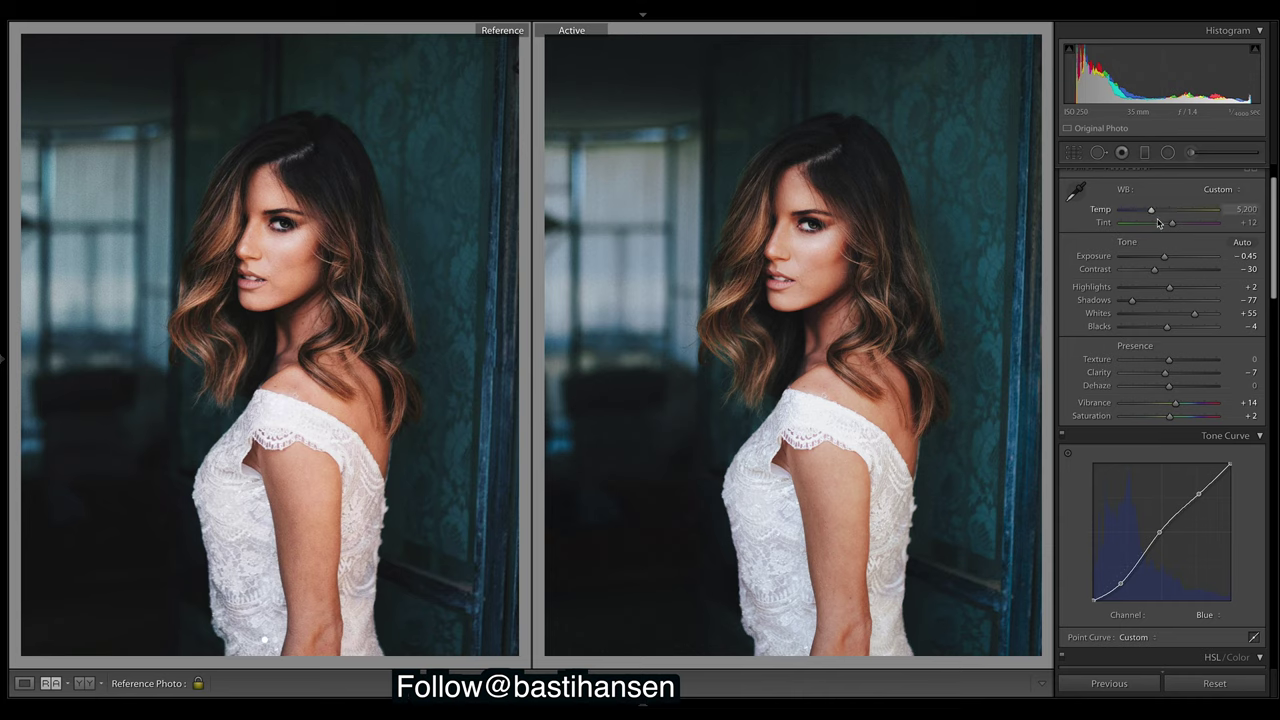
pyautogui.moveTo(1152, 215); pyautogui.dragTo(1156, 211)
pyautogui.hotkey('ctrl', 'z')
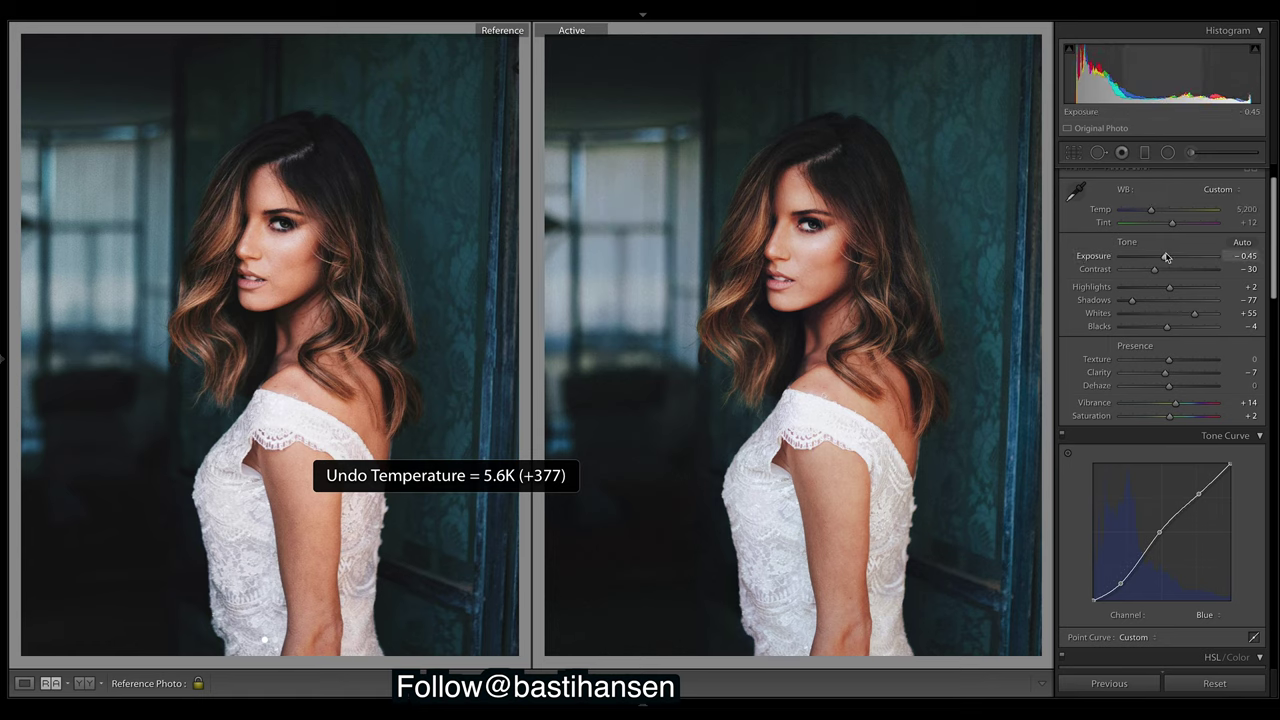
pyautogui.moveTo(1153, 215); pyautogui.dragTo(1170, 216)
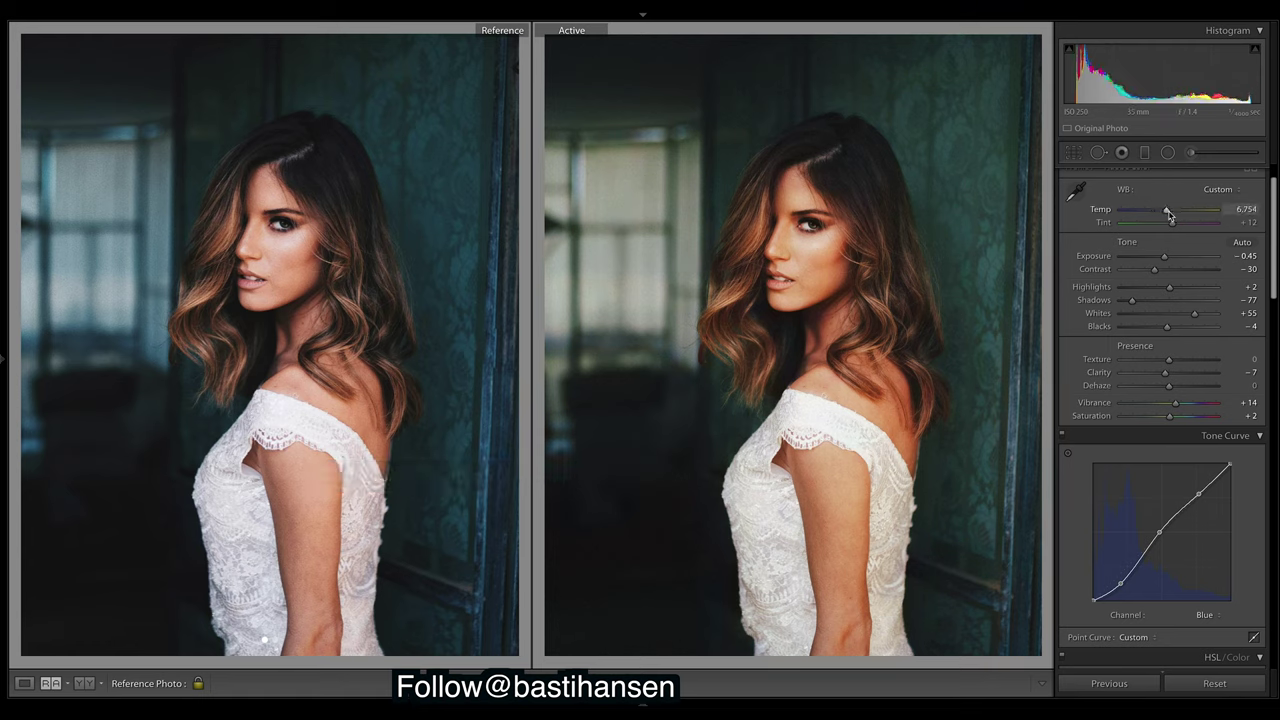
pyautogui.moveTo(1168, 214); pyautogui.dragTo(1143, 211)
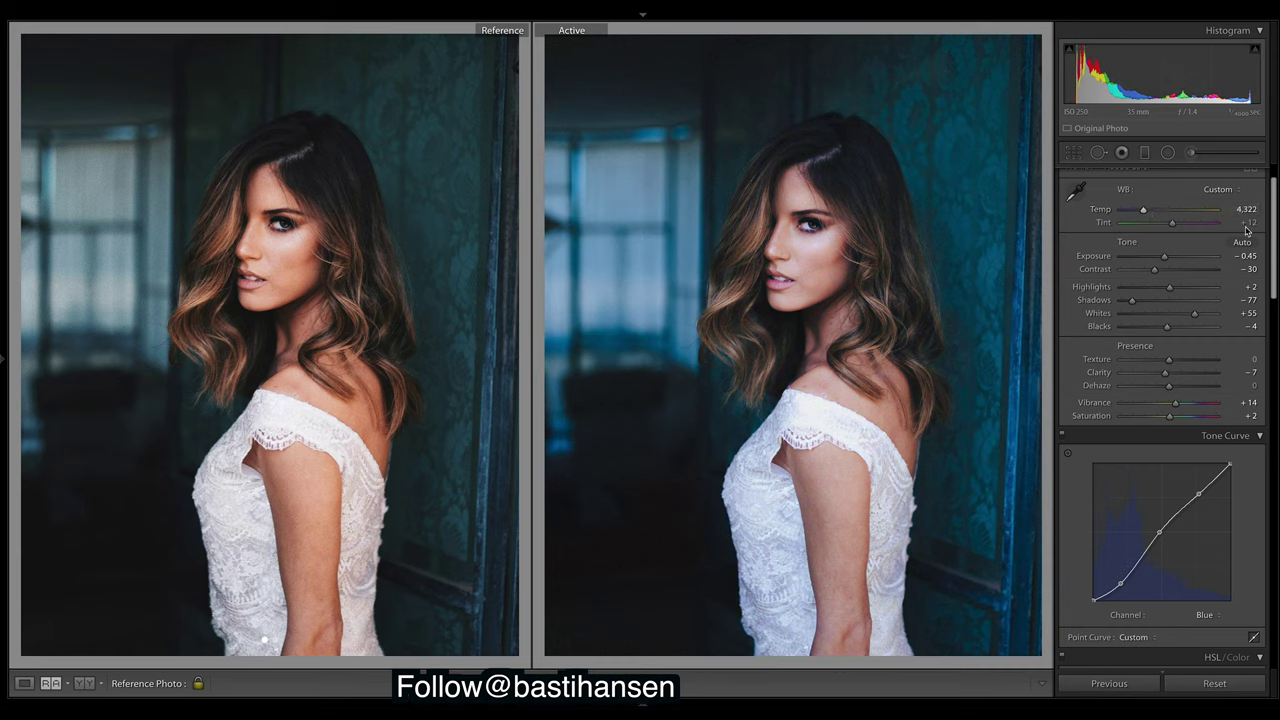
pyautogui.hotkey('ctrl', 'z')
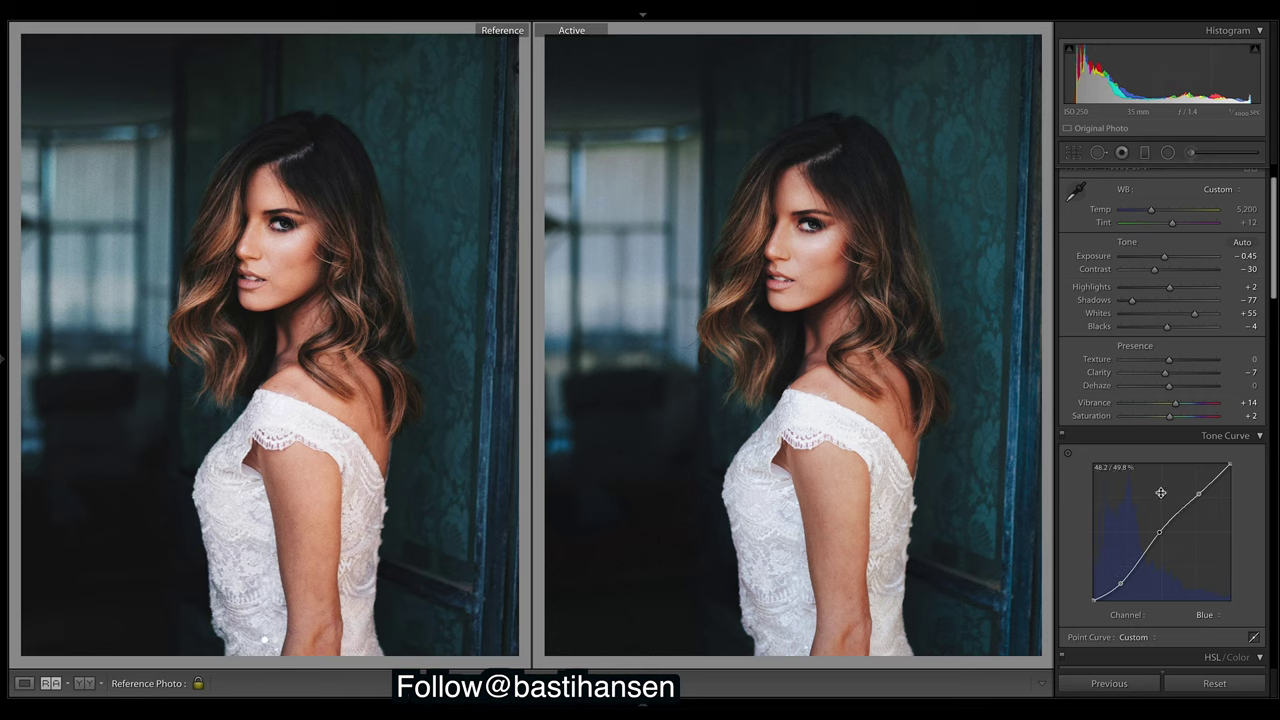
pyautogui.moveTo(1121, 584); pyautogui.dragTo(1160, 616)
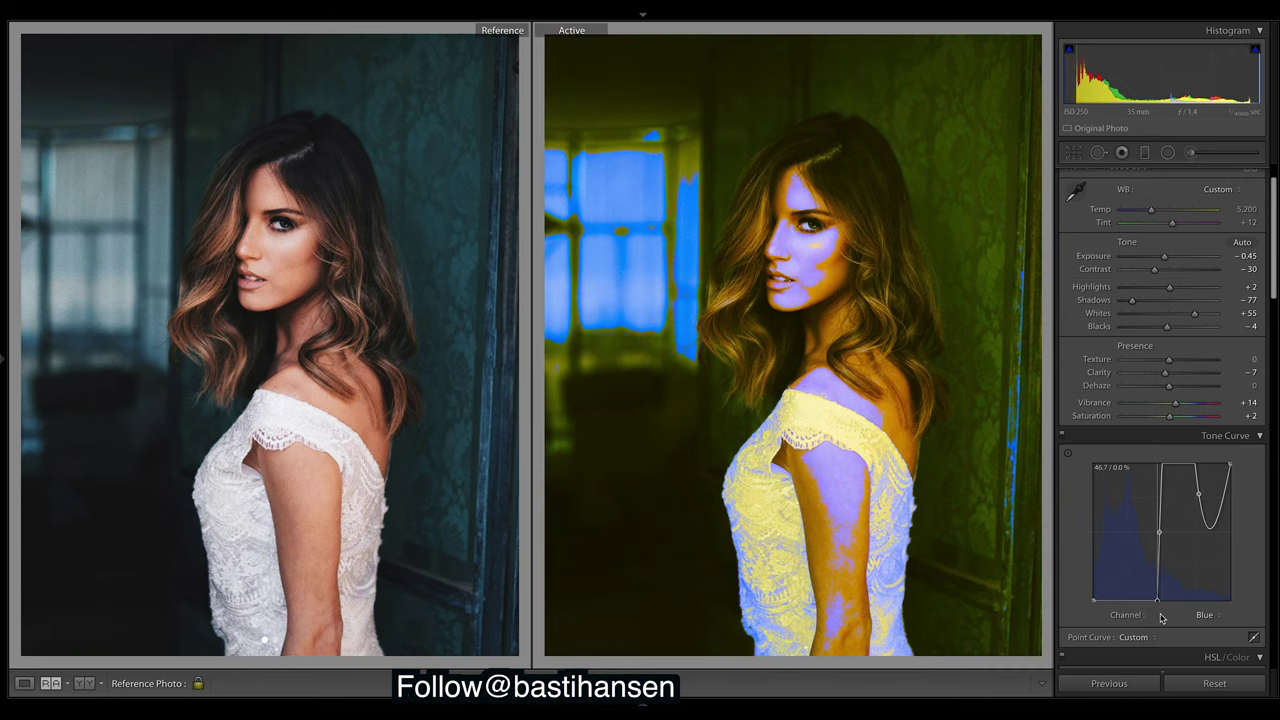
pyautogui.hotkey('ctrl', 'z')
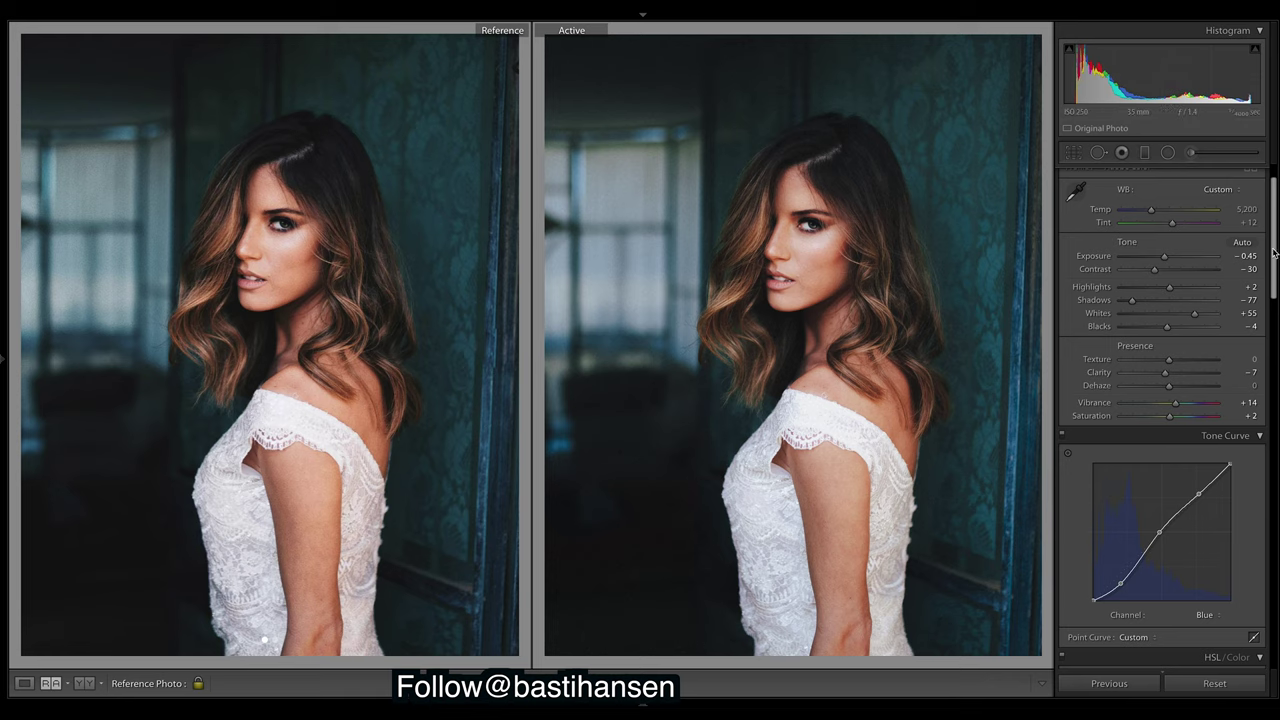
pyautogui.moveTo(1273, 250); pyautogui.dragTo(1273, 266)
pyautogui.click(1063, 368)
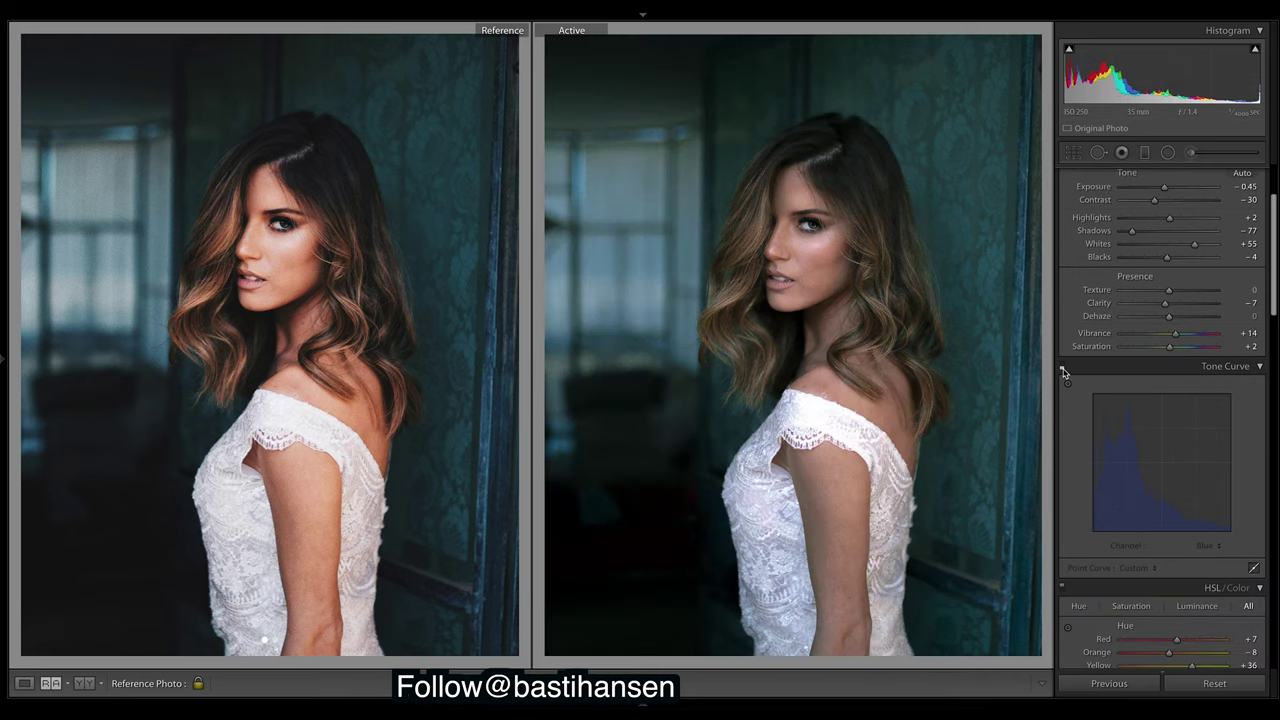
pyautogui.click(1063, 368)
pyautogui.click(1063, 370)
pyautogui.click(1063, 370)
pyautogui.click(1063, 370)
pyautogui.click(1063, 370)
pyautogui.click(1221, 547)
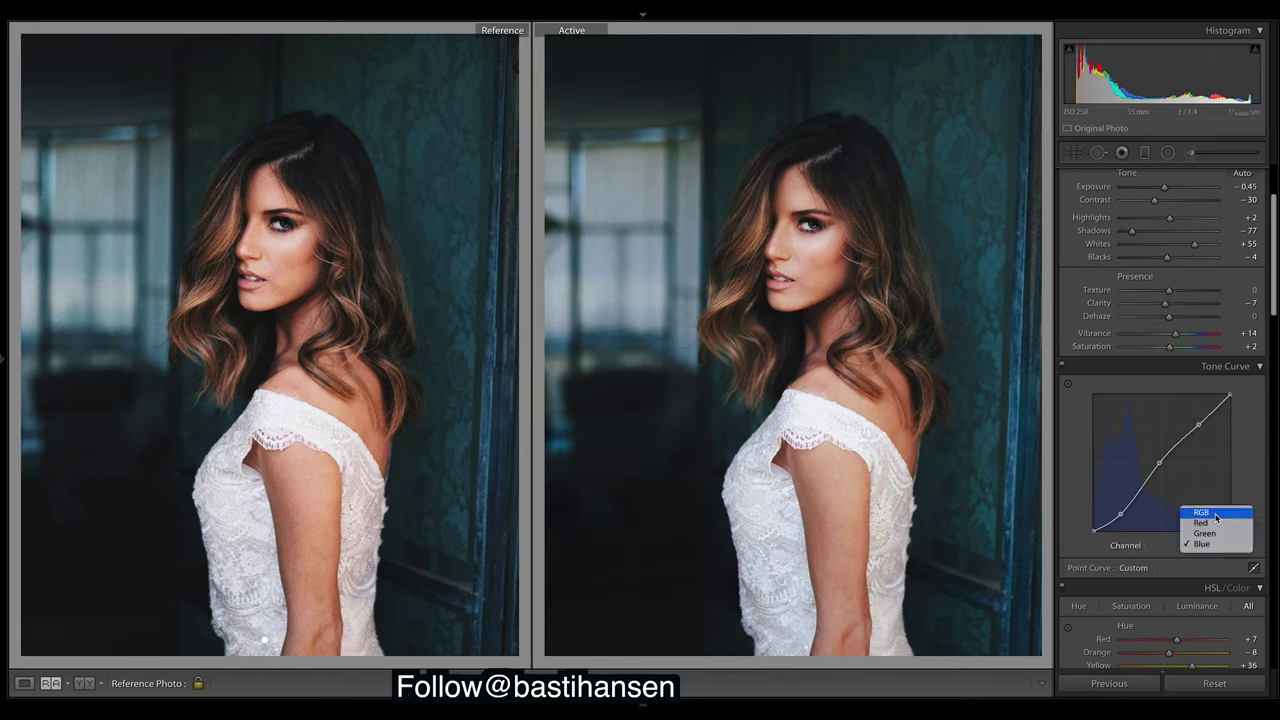
pyautogui.click(1212, 513)
pyautogui.click(1210, 548)
pyautogui.click(1212, 552)
pyautogui.click(1214, 550)
pyautogui.click(1217, 555)
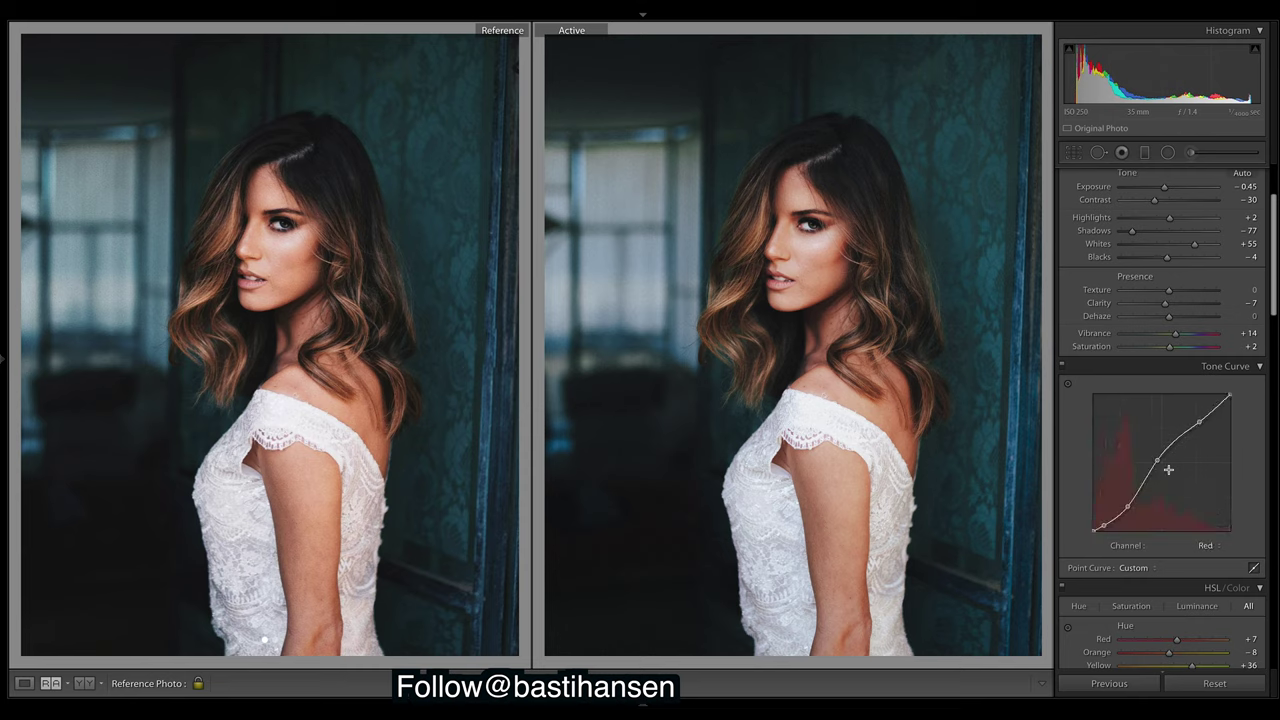
pyautogui.click(1218, 545)
pyautogui.click(1212, 533)
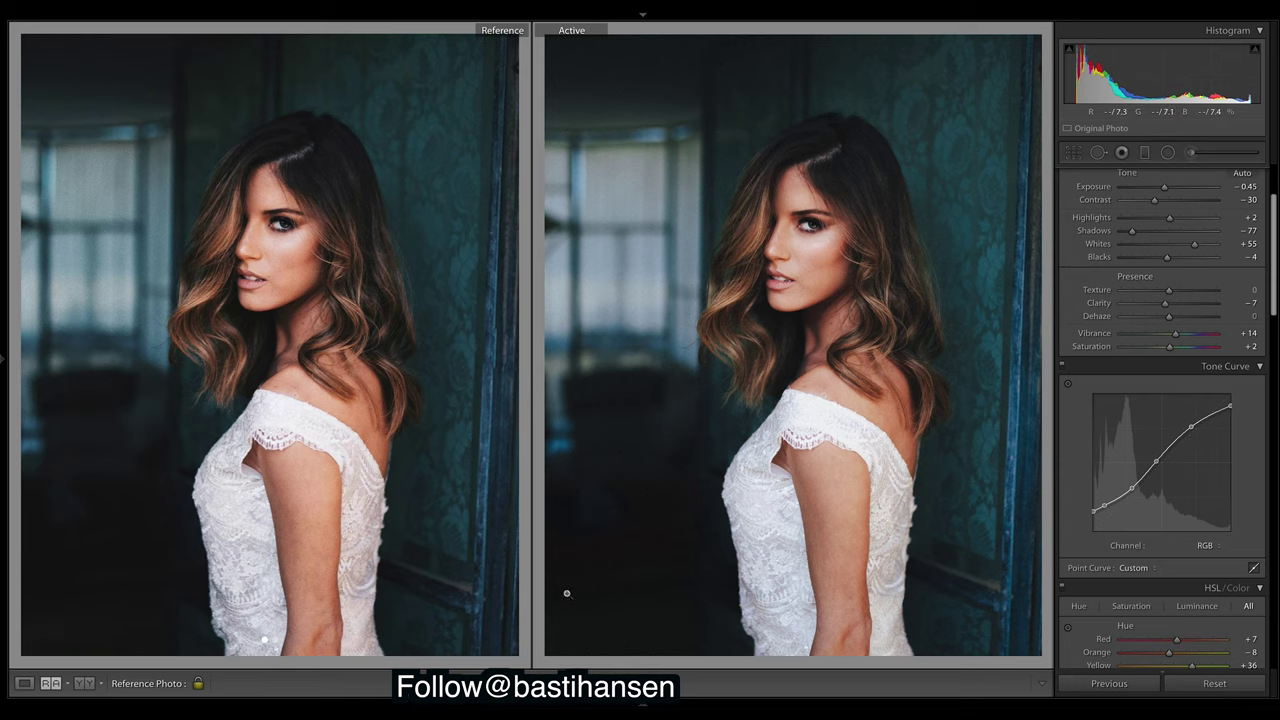
pyautogui.scroll(-10, 1266, 250)
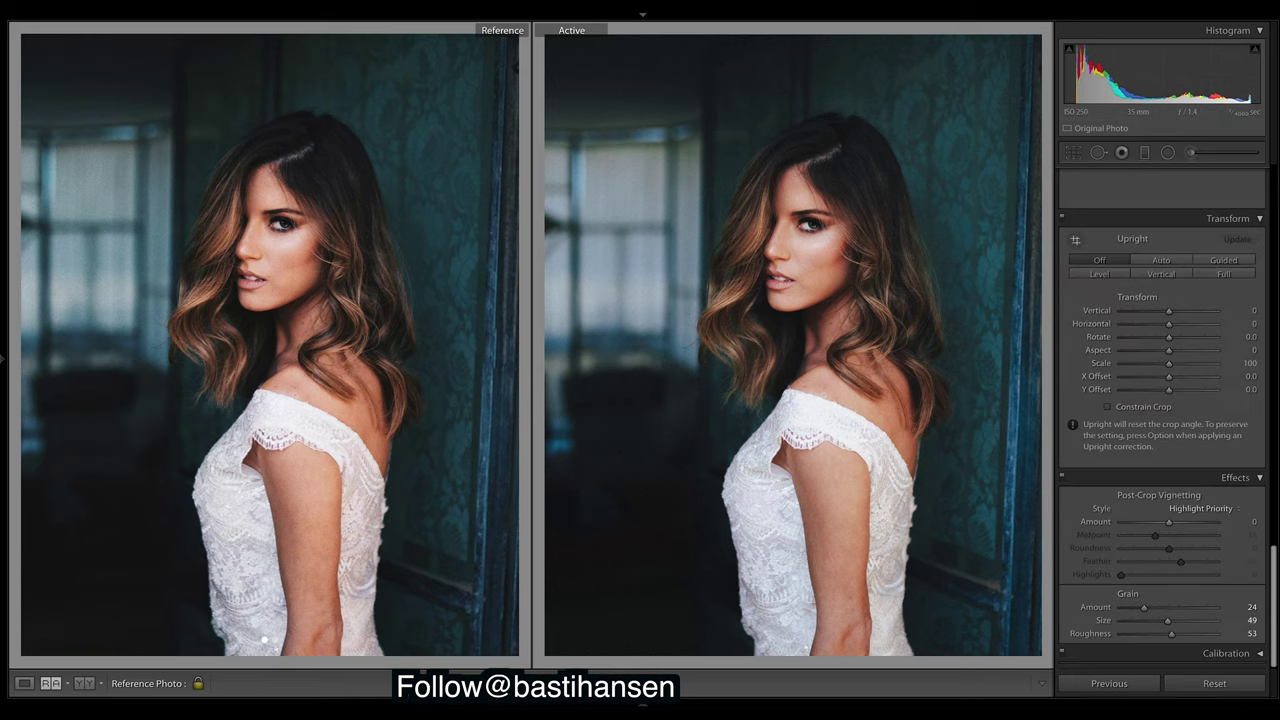
pyautogui.click(1068, 480)
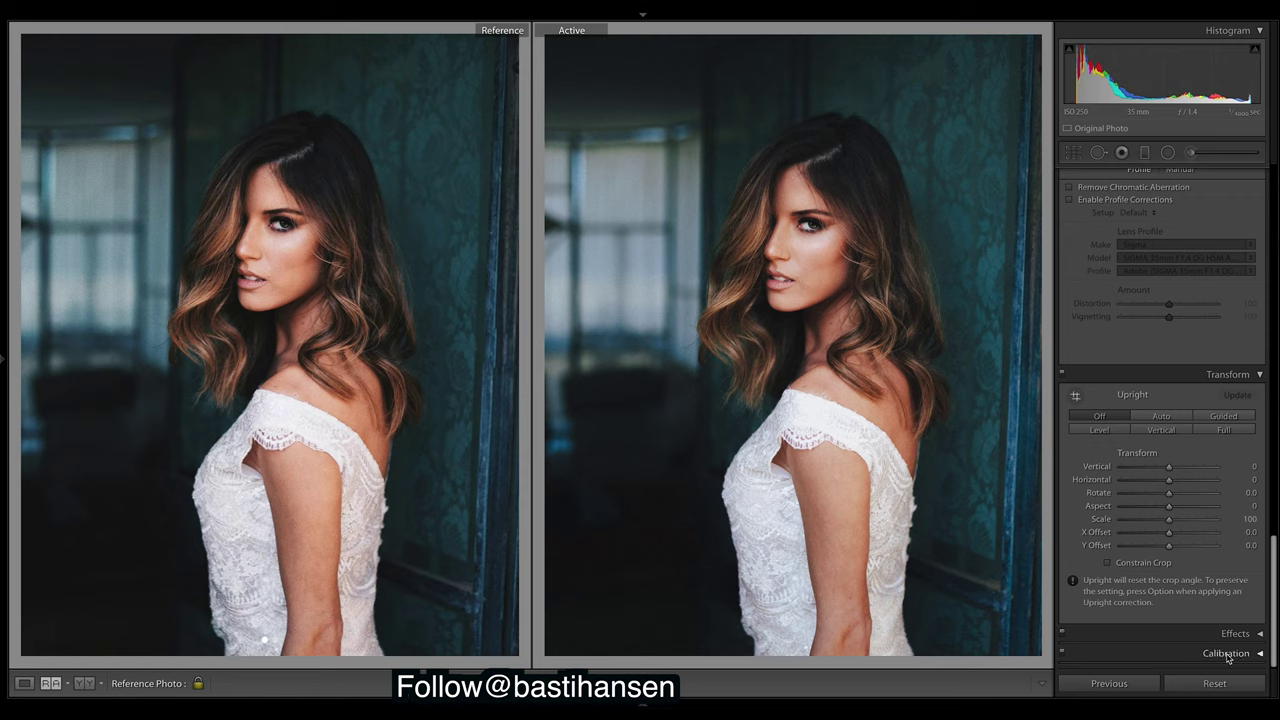
pyautogui.click(1260, 634)
pyautogui.moveTo(1272, 545); pyautogui.dragTo(1268, 283)
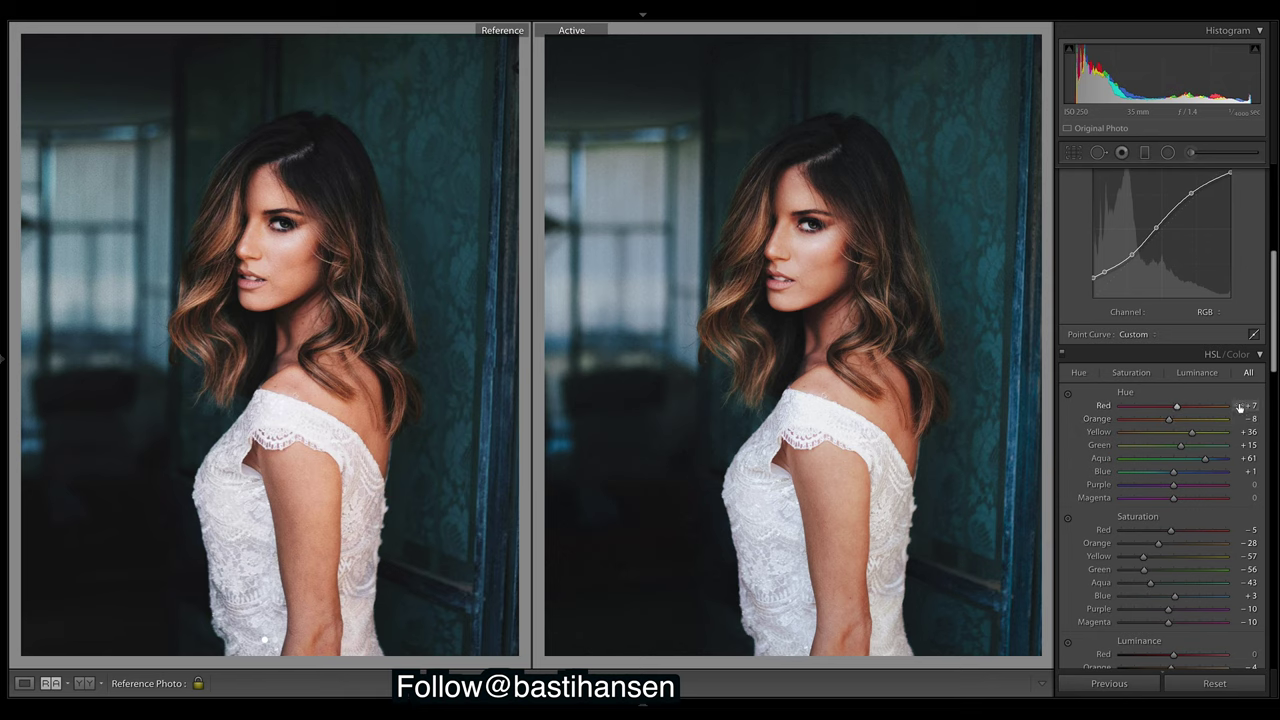
pyautogui.press('\\')
pyautogui.press('\\')
pyautogui.moveTo(1274, 298); pyautogui.dragTo(1274, 200)
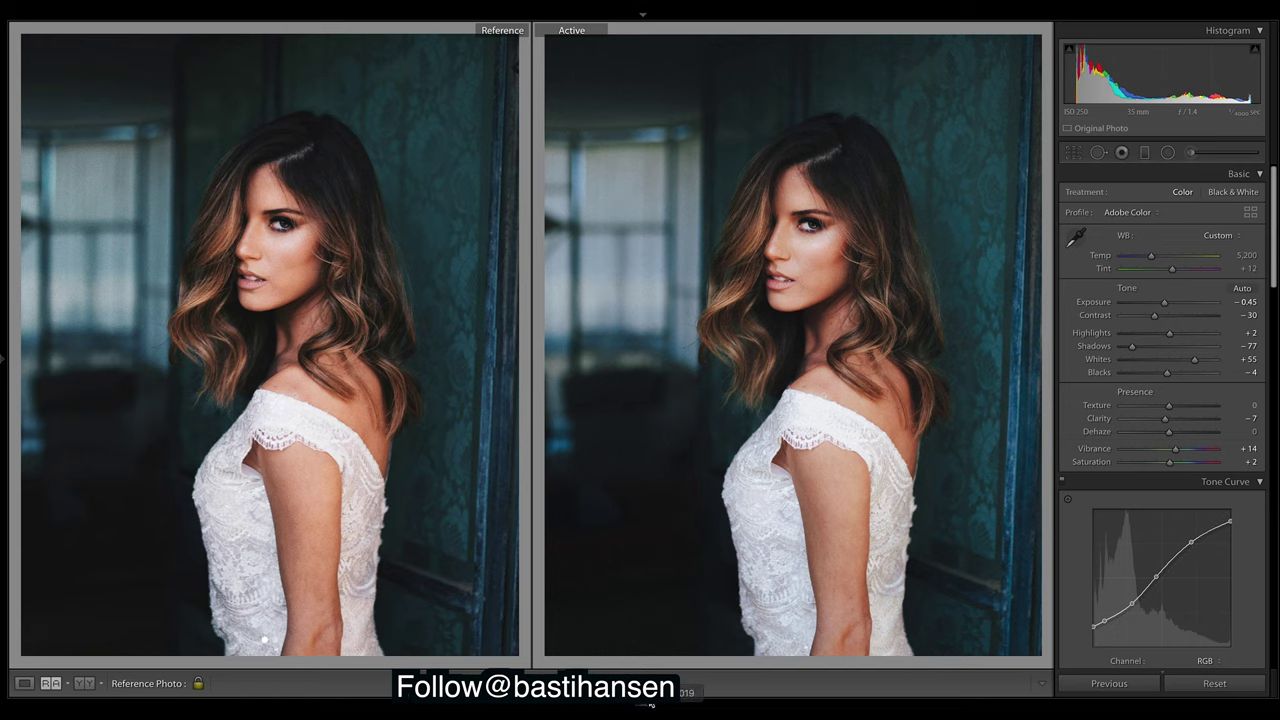
# Select version 2 of 2 from the filmstrip and inspect its Red curve and face close-up
pyautogui.click(648, 706)
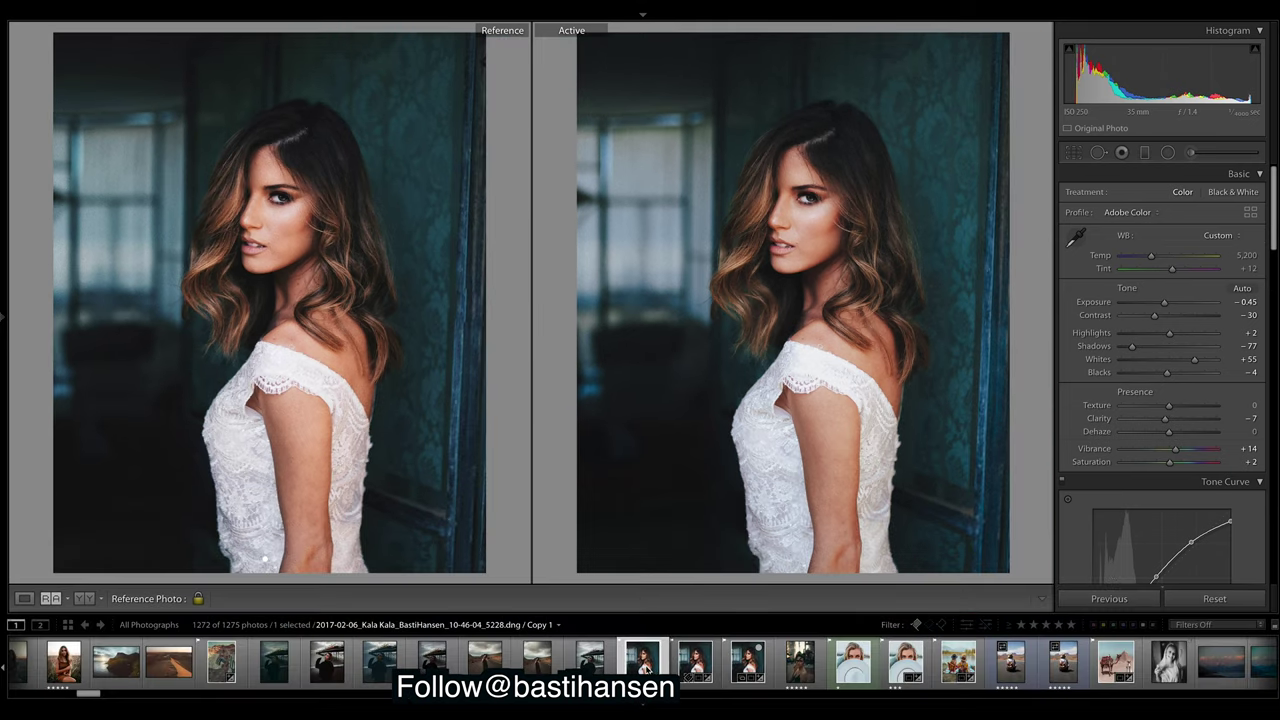
pyautogui.click(678, 666)
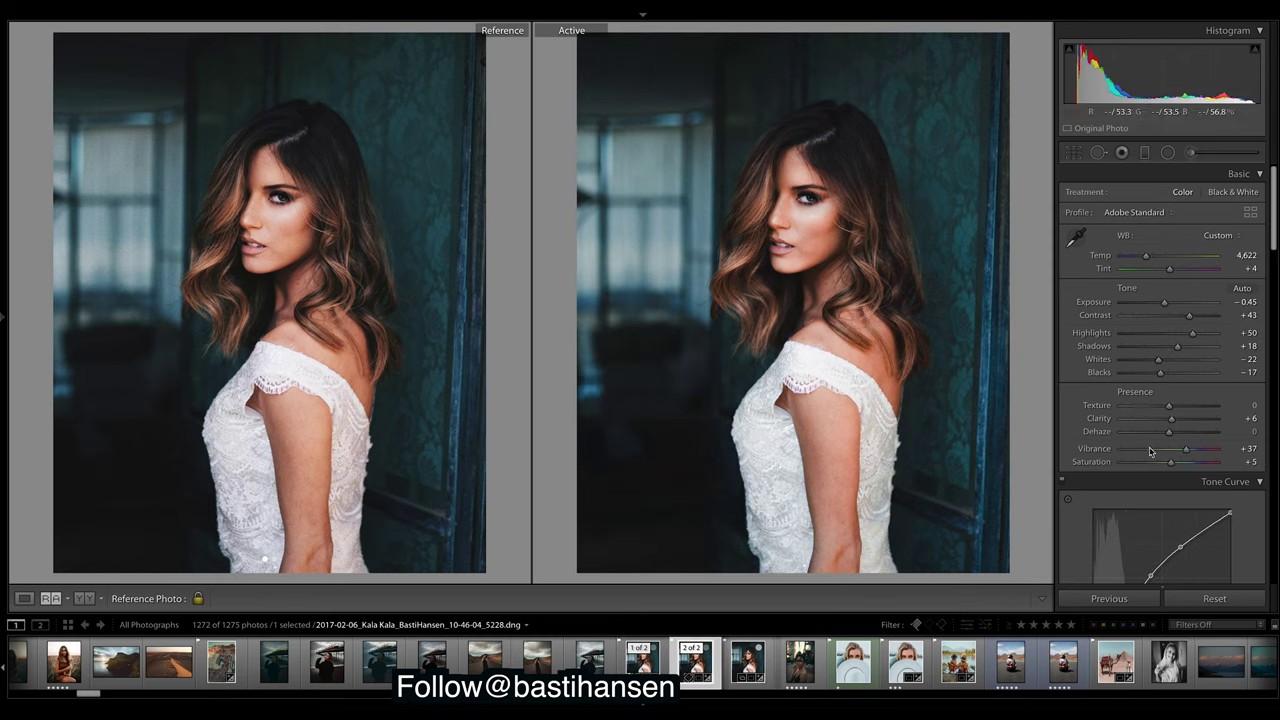
pyautogui.scroll(-7, 1190, 343)
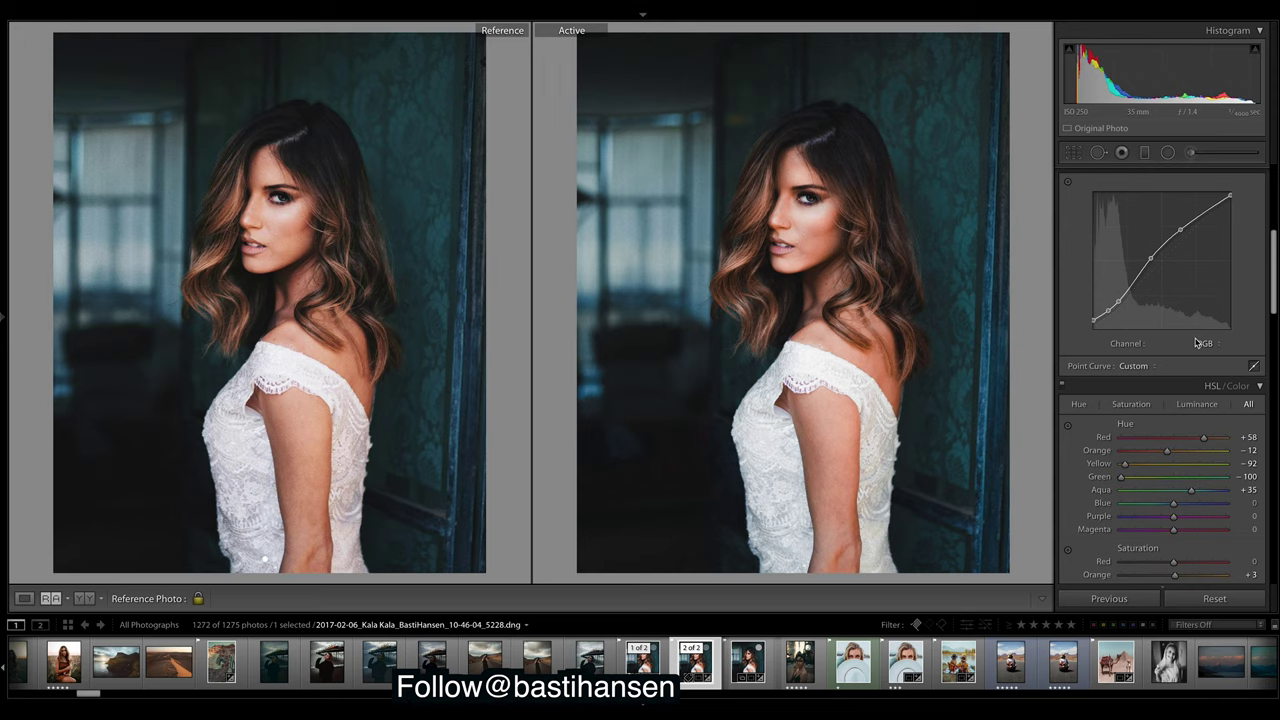
pyautogui.click(1197, 343)
pyautogui.click(1218, 354)
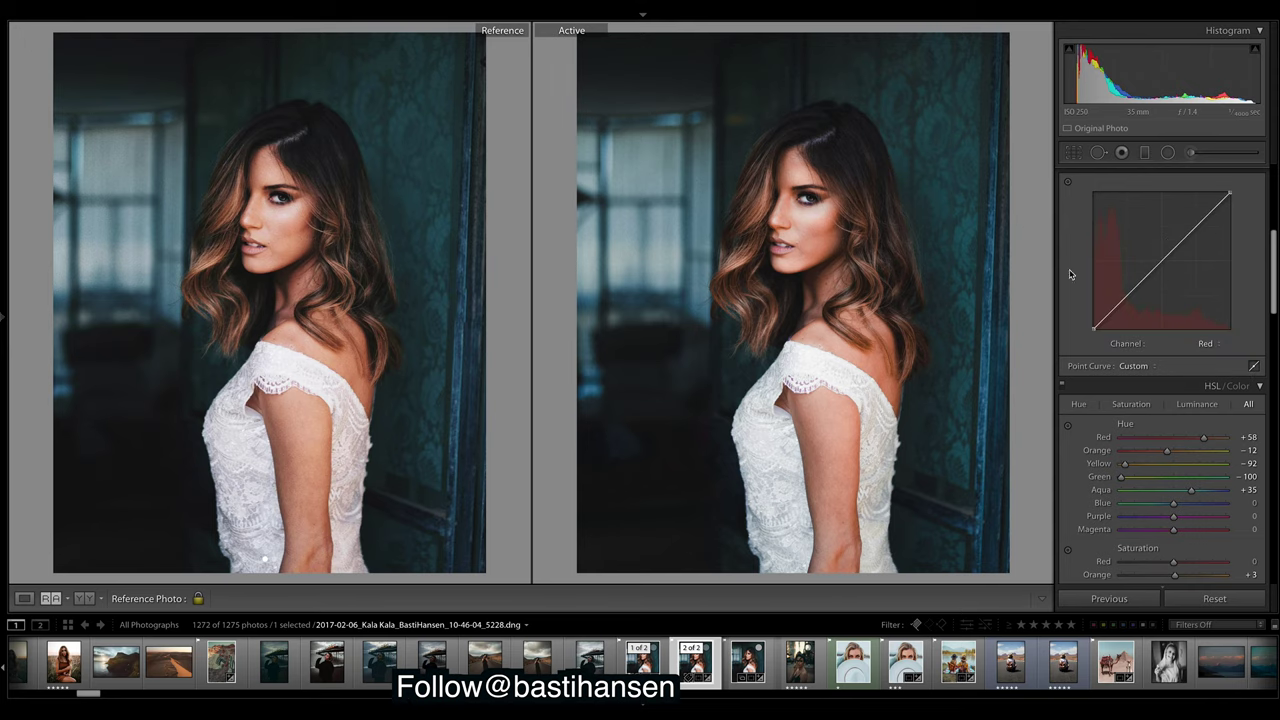
pyautogui.click(778, 178)
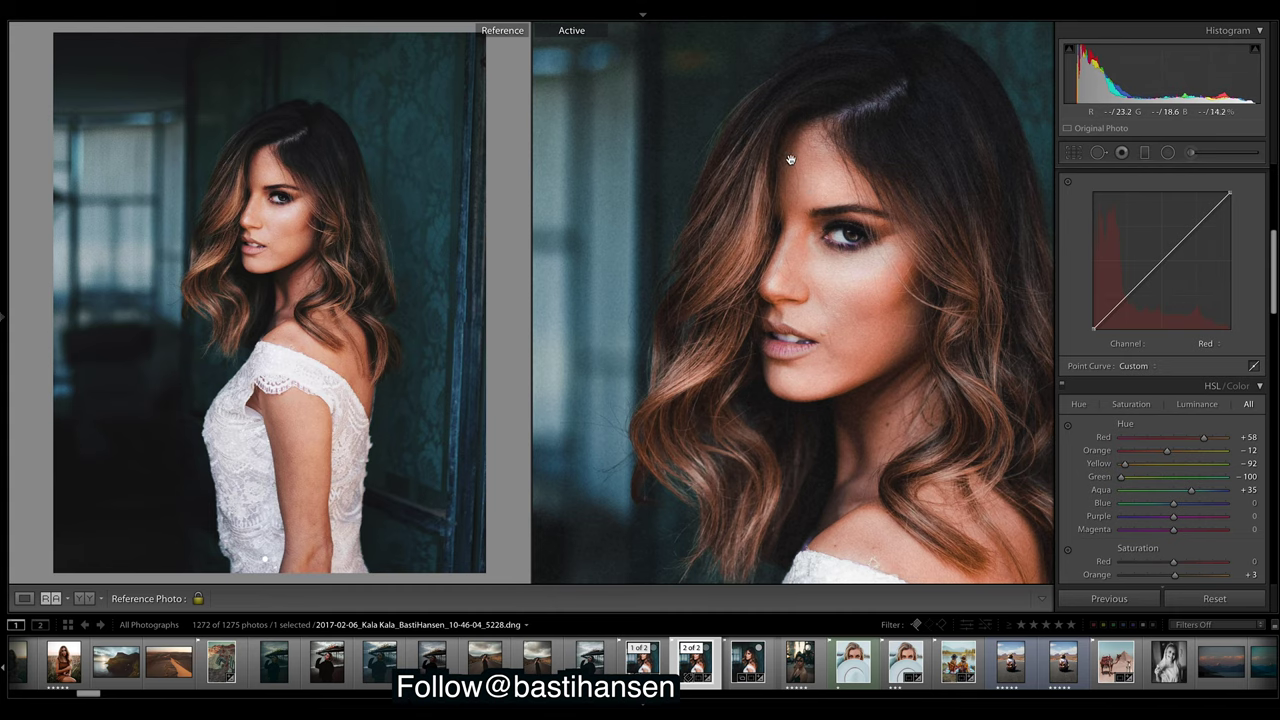
pyautogui.click(1014, 304)
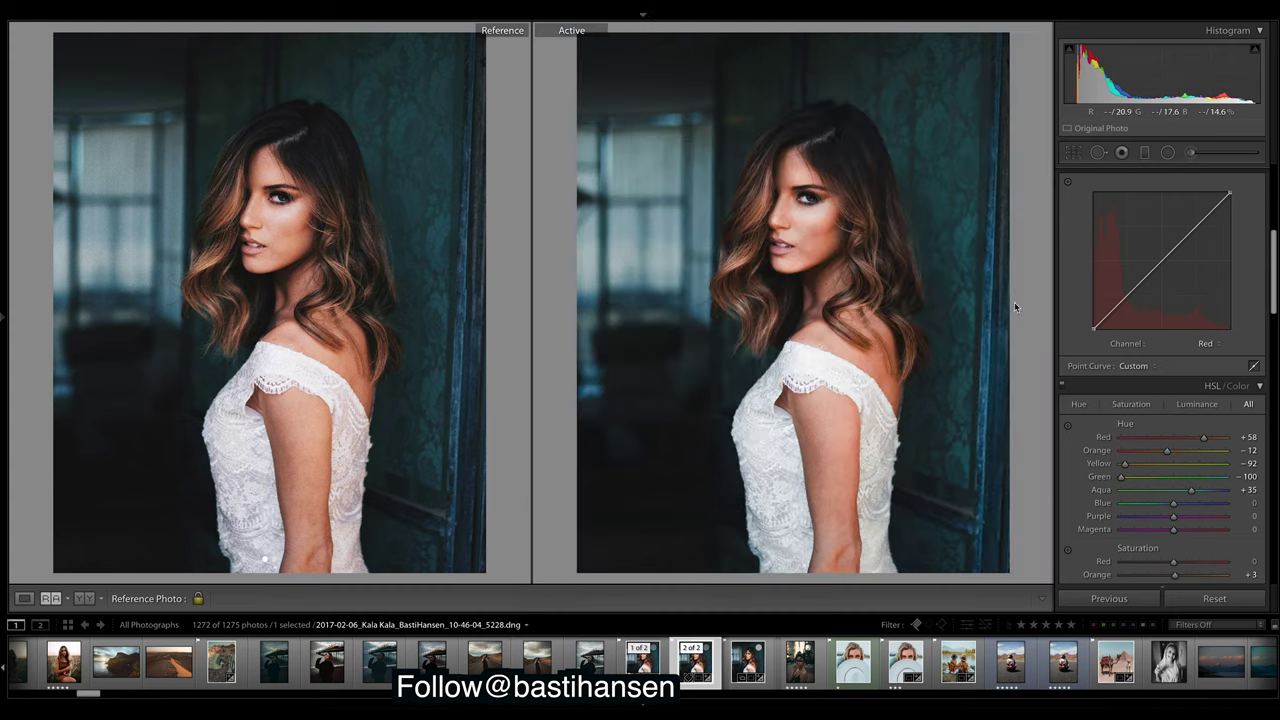
# Test split-tone shadow saturation and balance changes, then undo back to Copy 1
pyautogui.moveTo(1274, 270); pyautogui.dragTo(1274, 380)
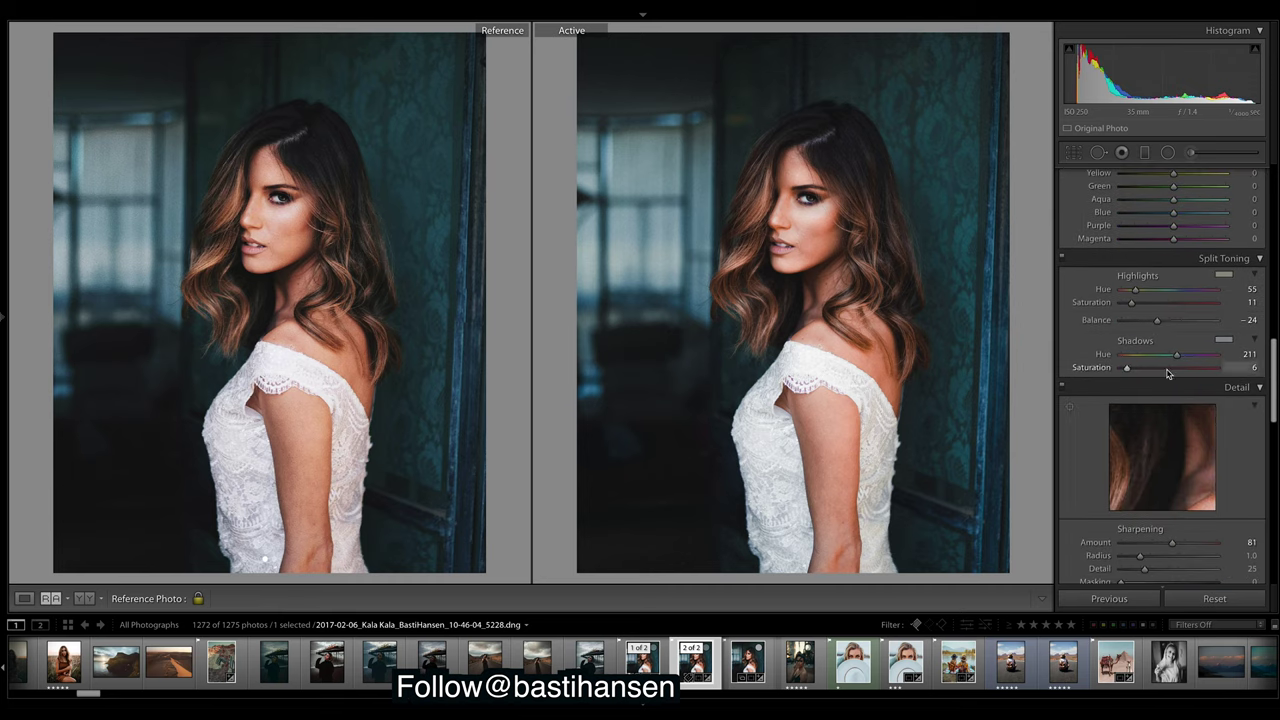
pyautogui.moveTo(1127, 368); pyautogui.dragTo(1085, 367)
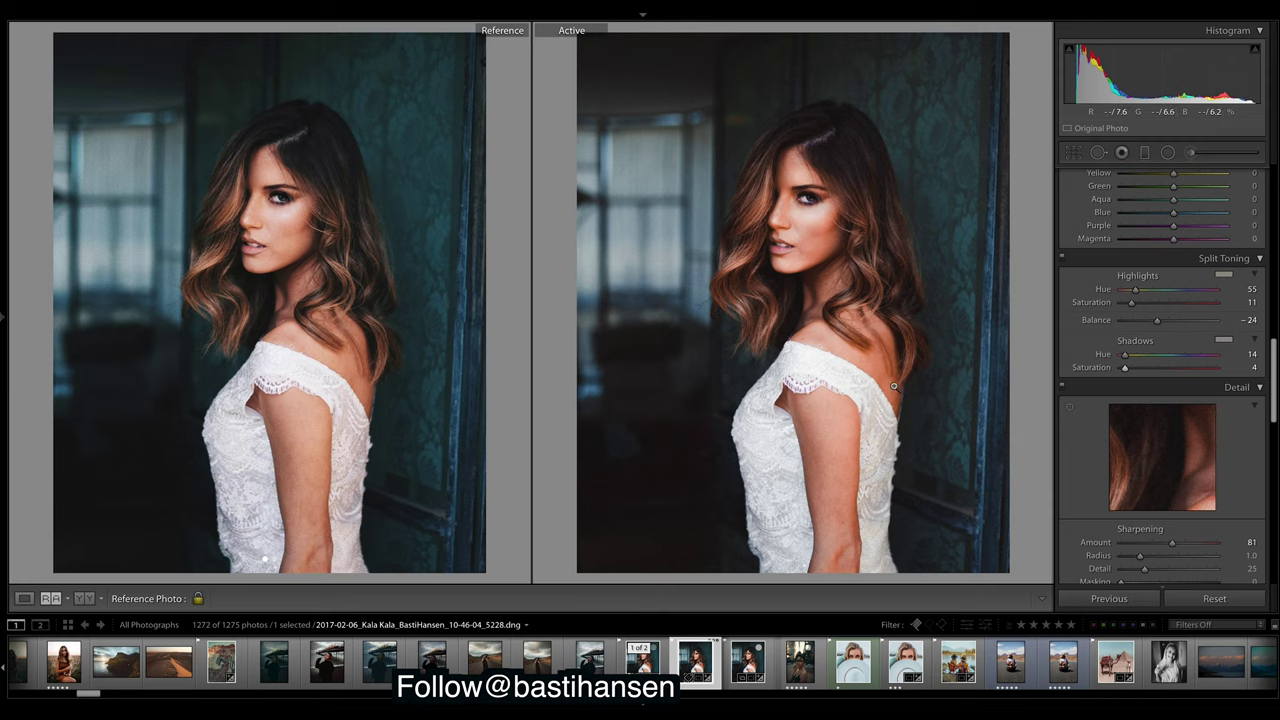
pyautogui.moveTo(1124, 368); pyautogui.dragTo(1129, 370)
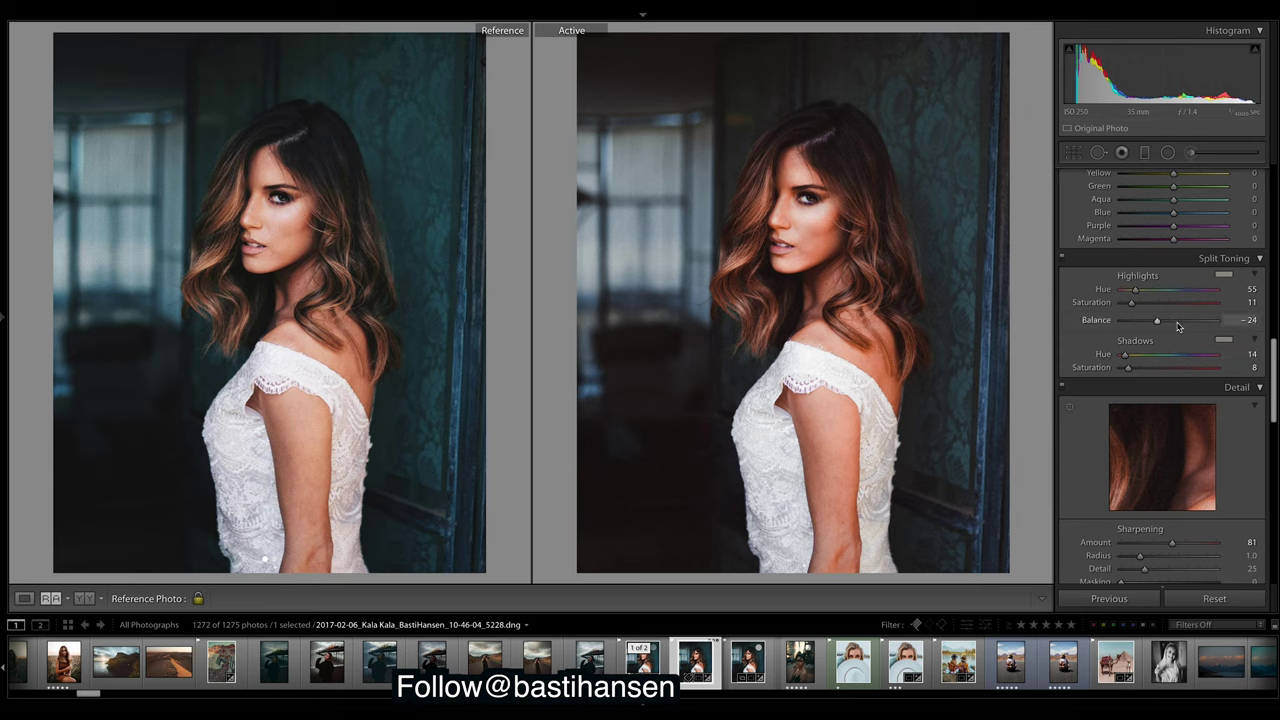
pyautogui.click(1132, 368)
pyautogui.moveTo(1158, 320); pyautogui.dragTo(1230, 320)
pyautogui.moveTo(1216, 320); pyautogui.dragTo(1123, 321)
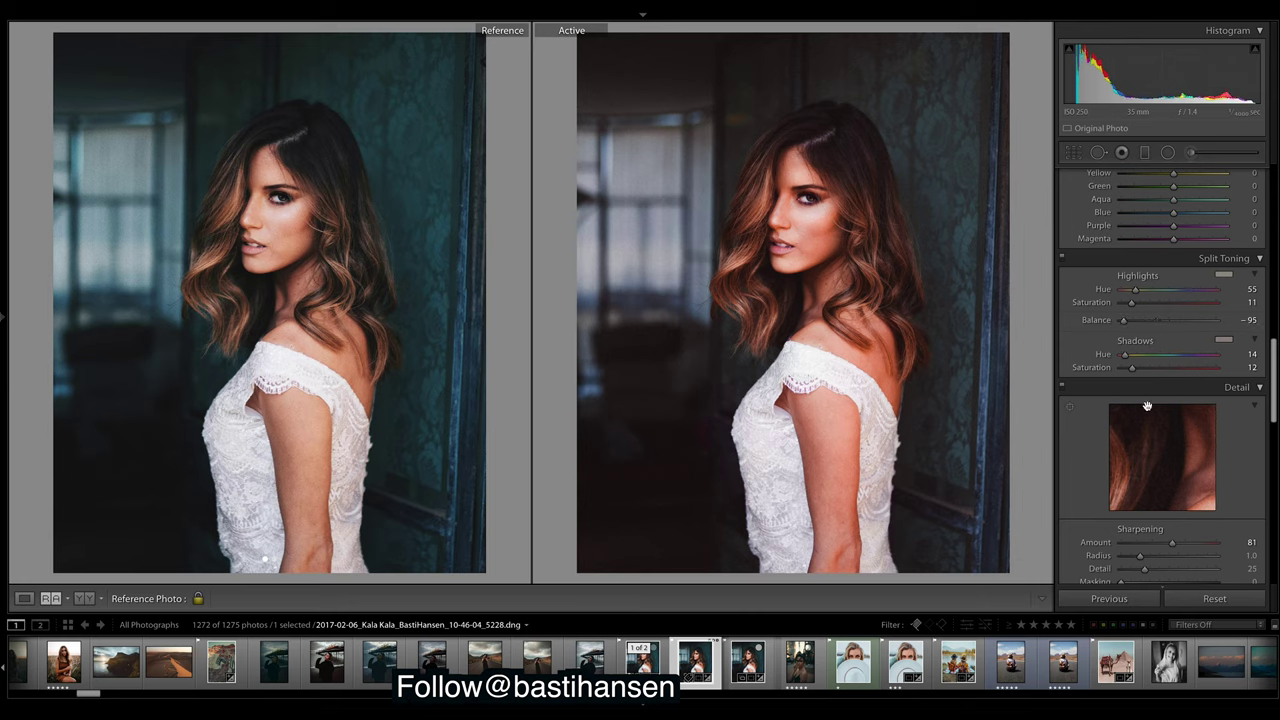
pyautogui.hotkey('ctrl', 'z')
pyautogui.hotkey('ctrl', 'z')
pyautogui.hotkey('ctrl', 'z')
pyautogui.hotkey('ctrl', 'z')
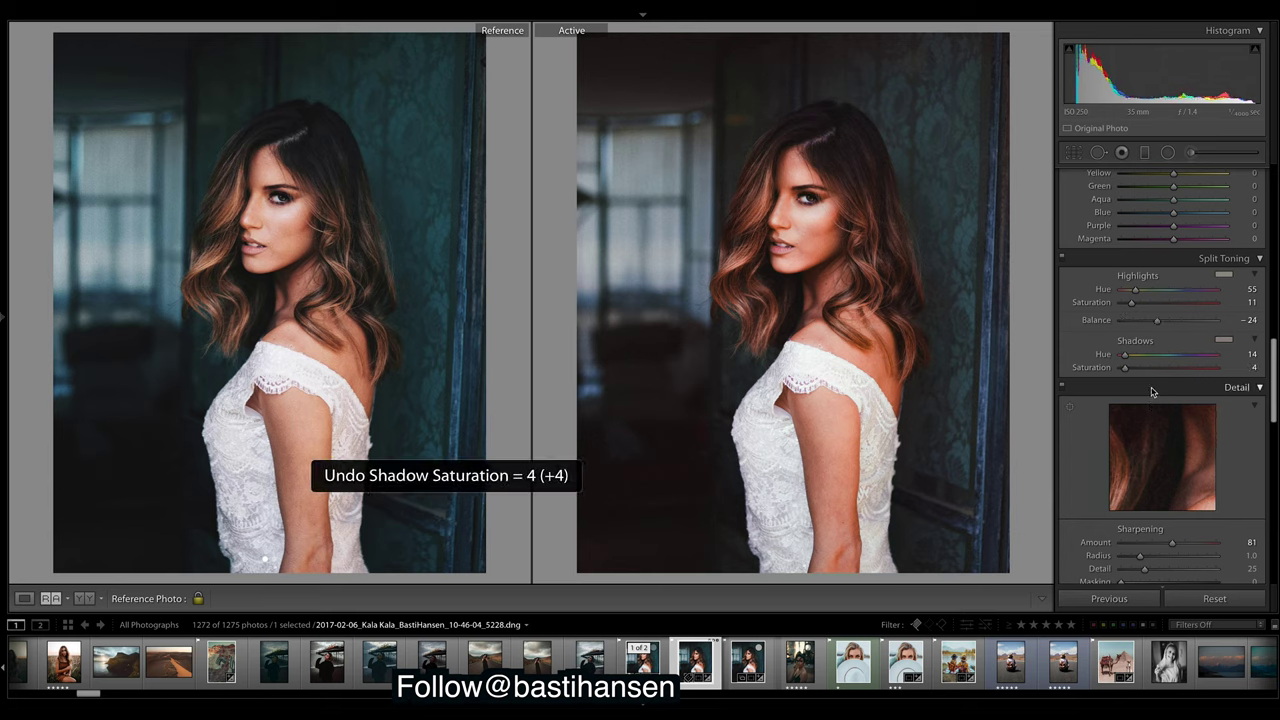
pyautogui.hotkey('ctrl', 'z')
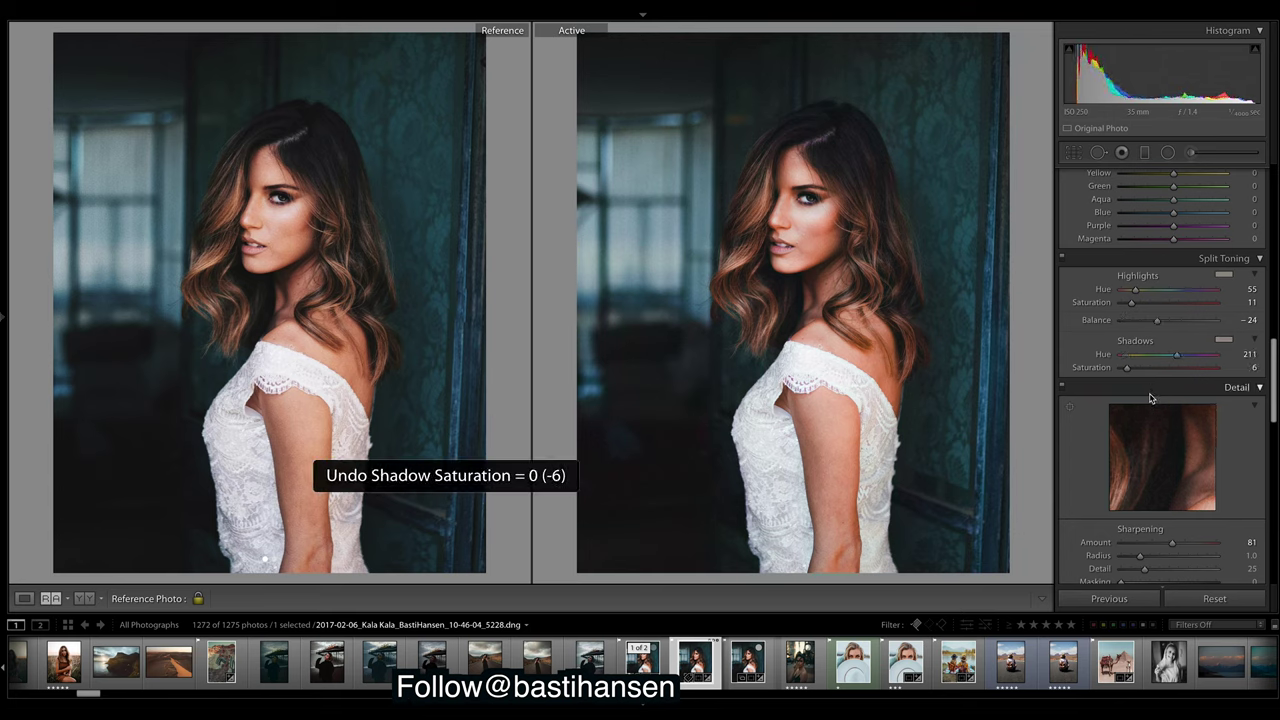
pyautogui.hotkey('ctrl', 'z')
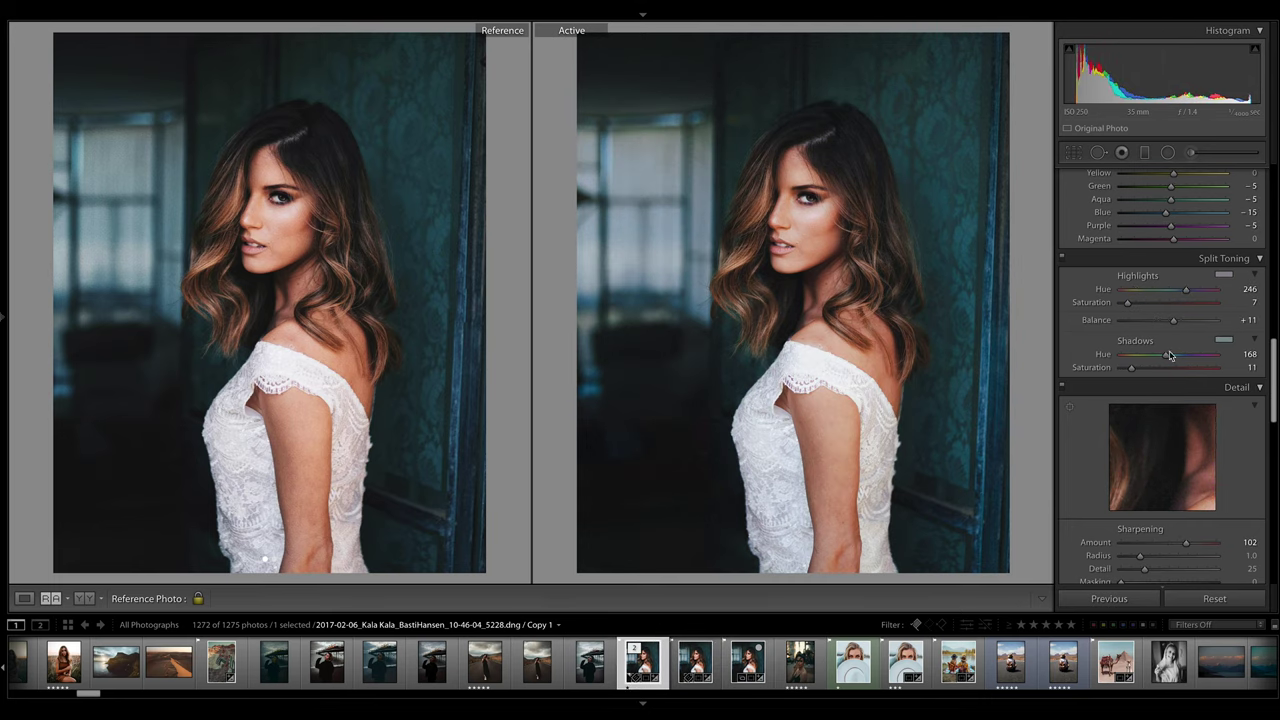
# Hide the filmstrip, reset the portrait to view the unedited original, then undo the reset
pyautogui.click(643, 704)
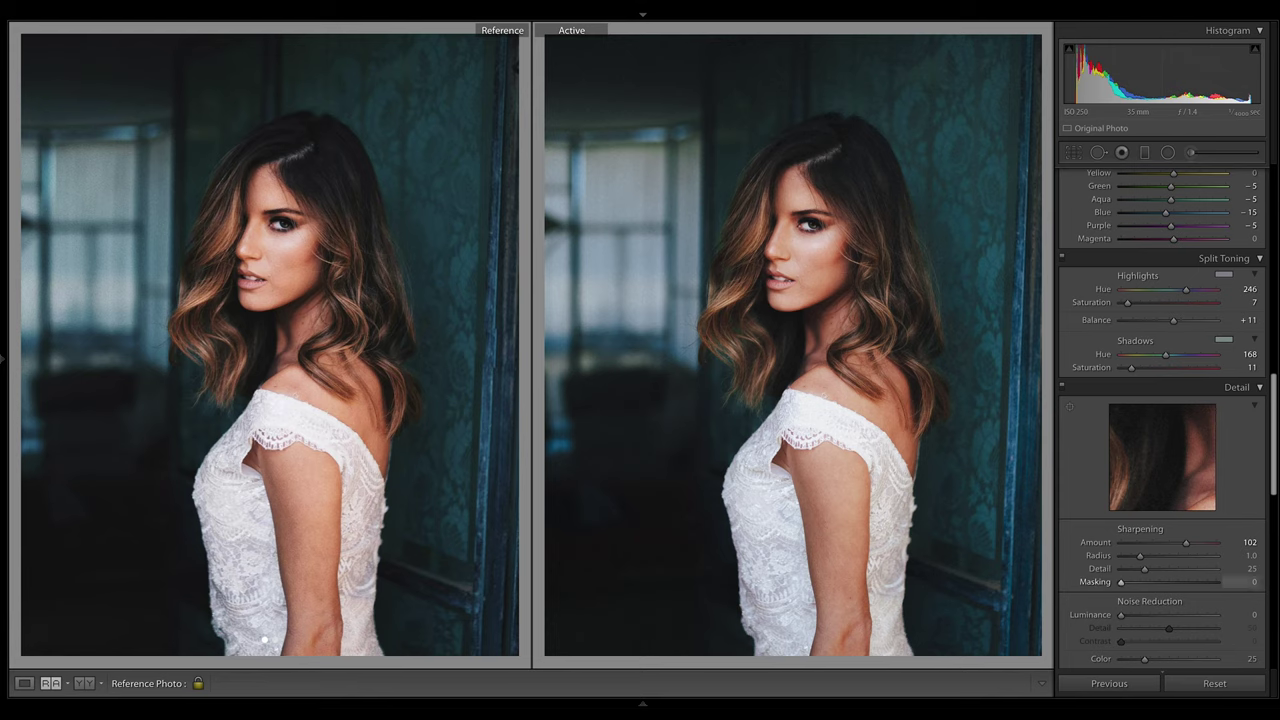
pyautogui.click(1212, 684)
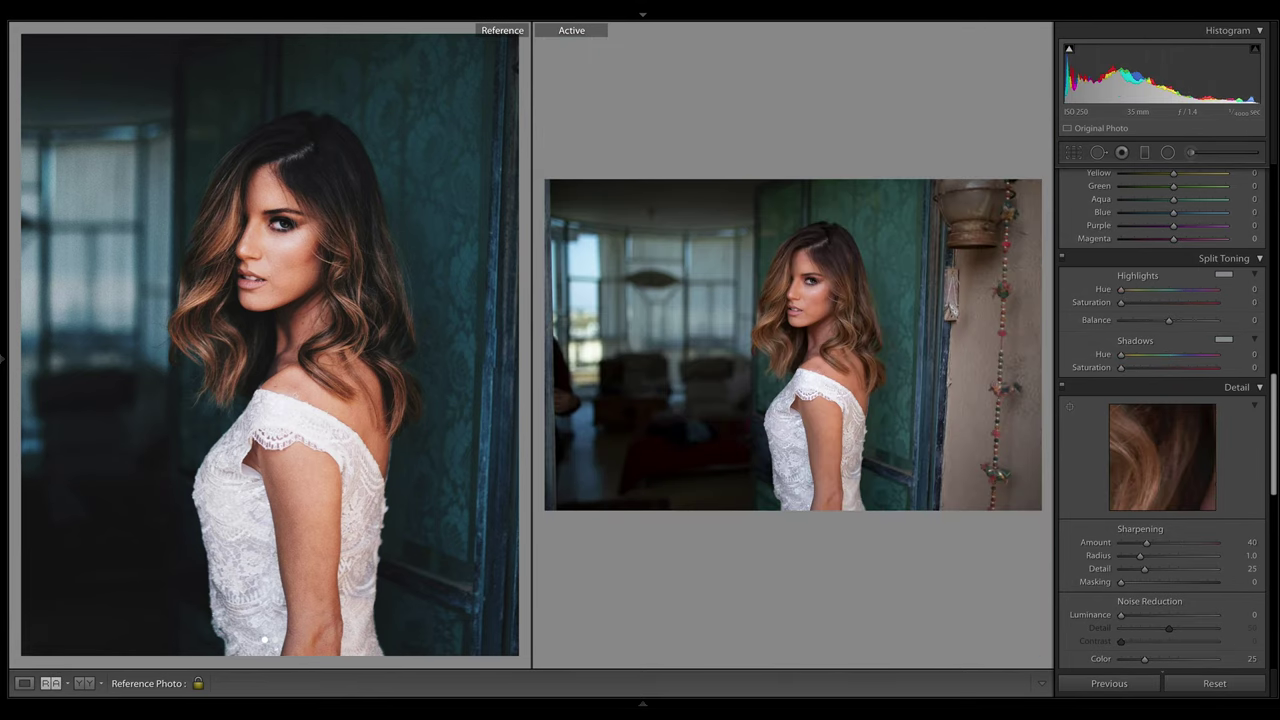
pyautogui.hotkey('ctrl', 'z')
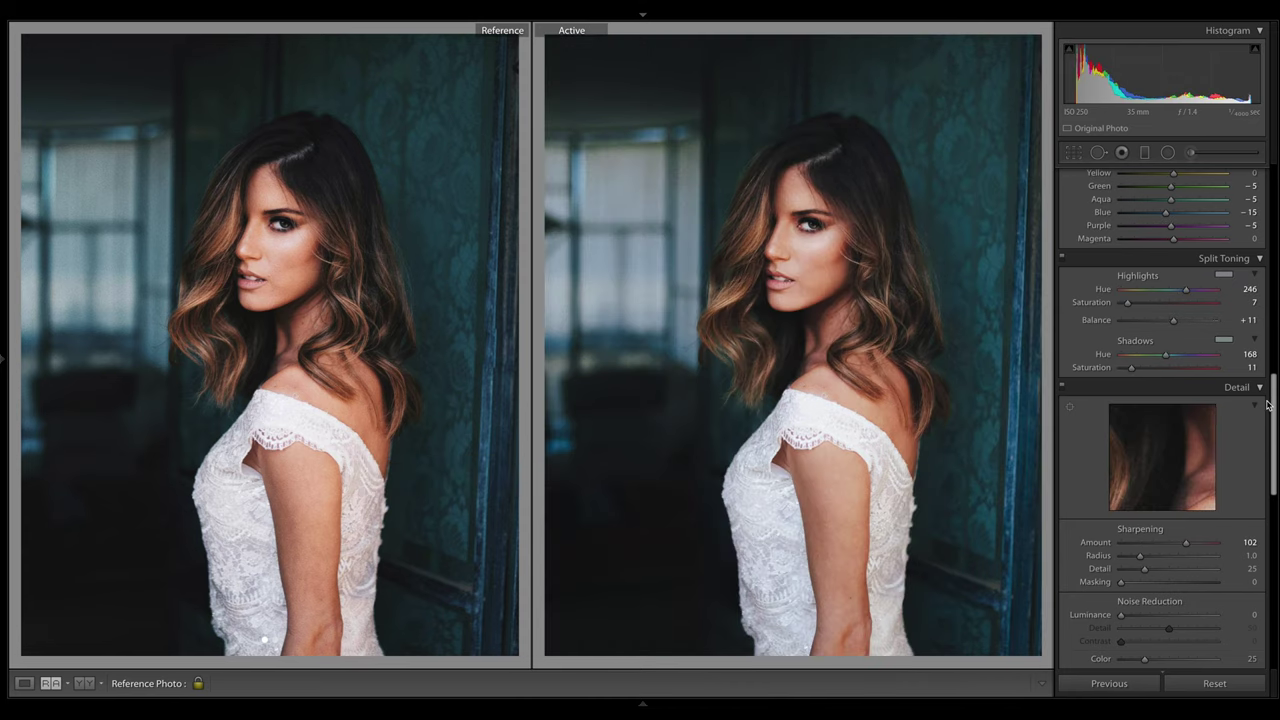
pyautogui.moveTo(1275, 405); pyautogui.dragTo(1275, 178)
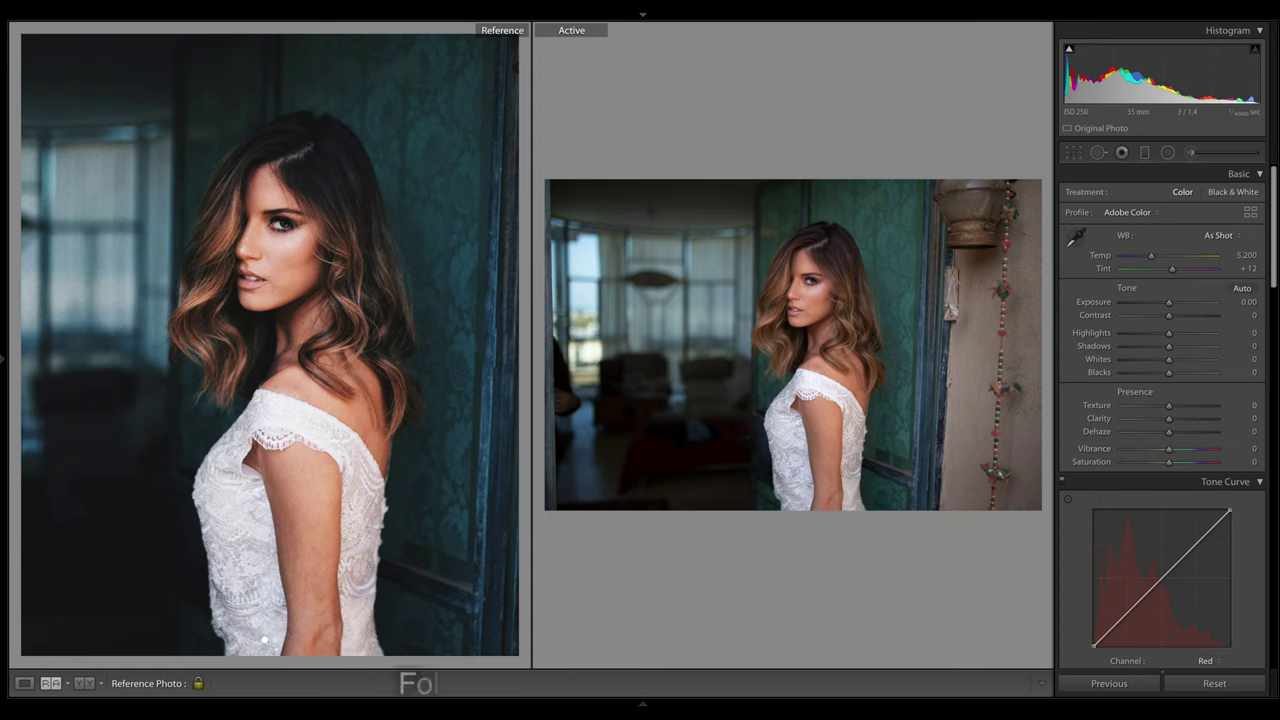